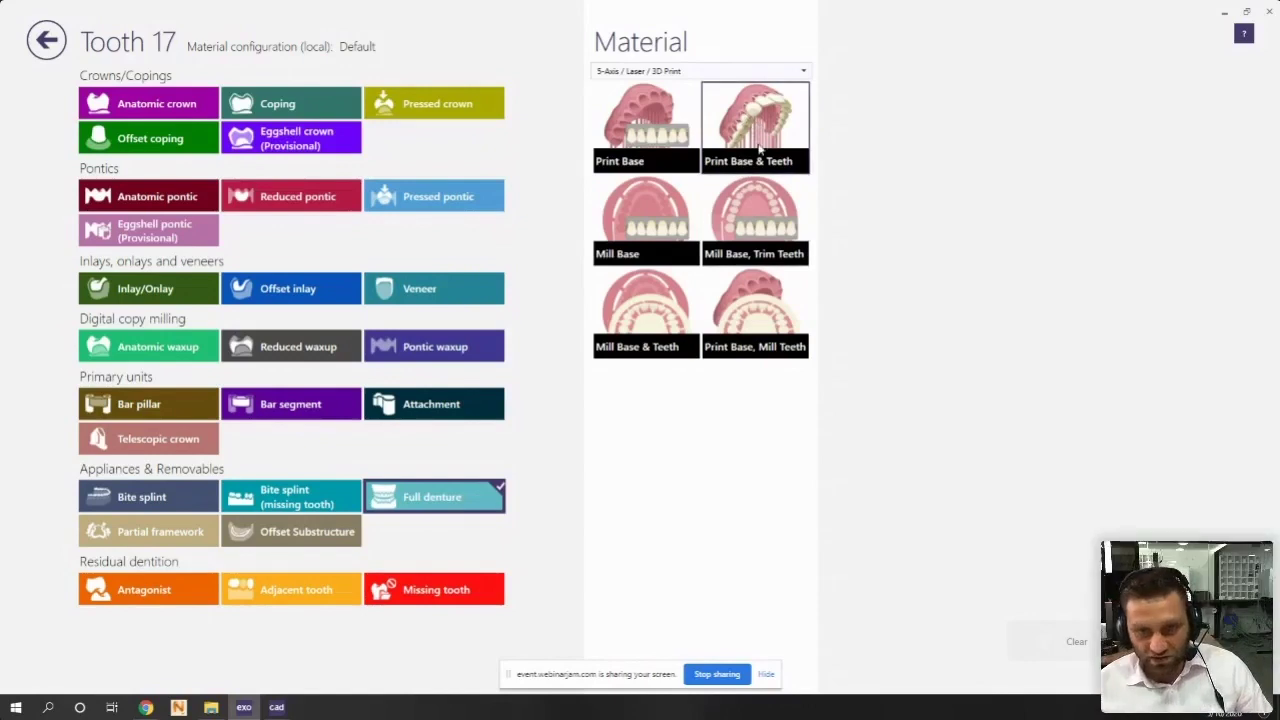
Set tooth 17's full denture material to Print Base & Teeth and bite rim scanning to No
click(760, 148)
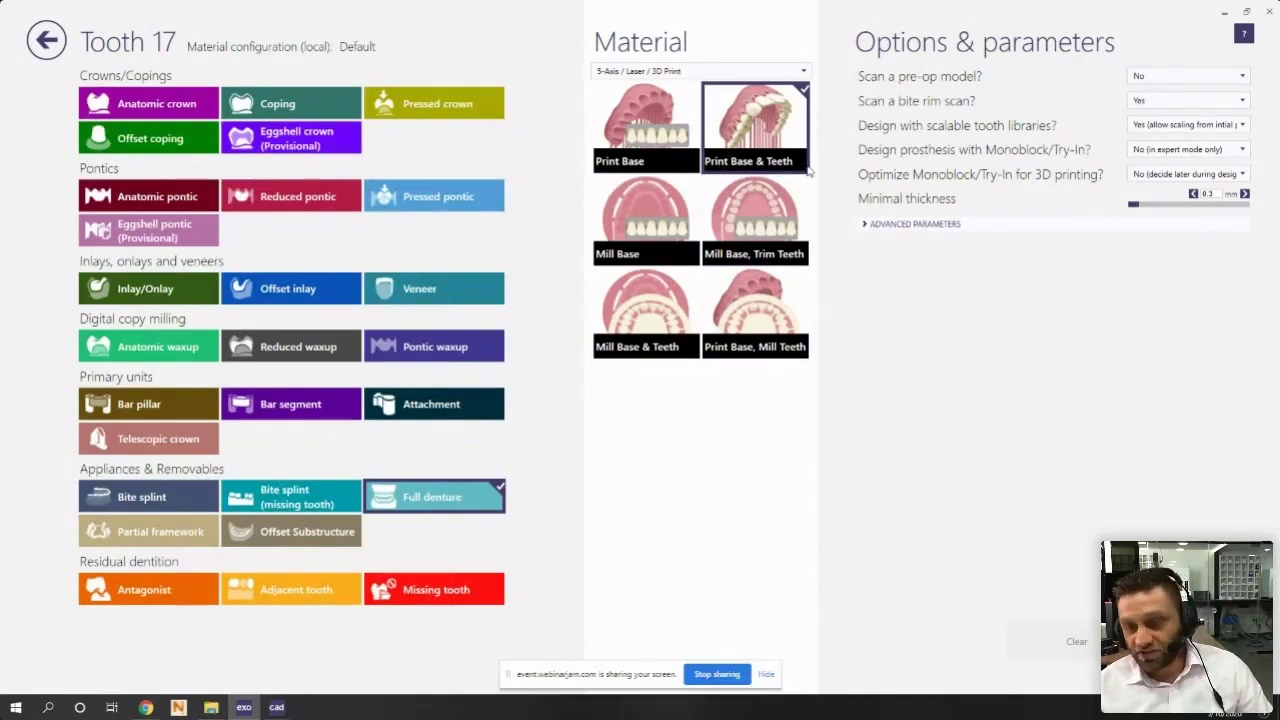
click(1181, 102)
click(1157, 127)
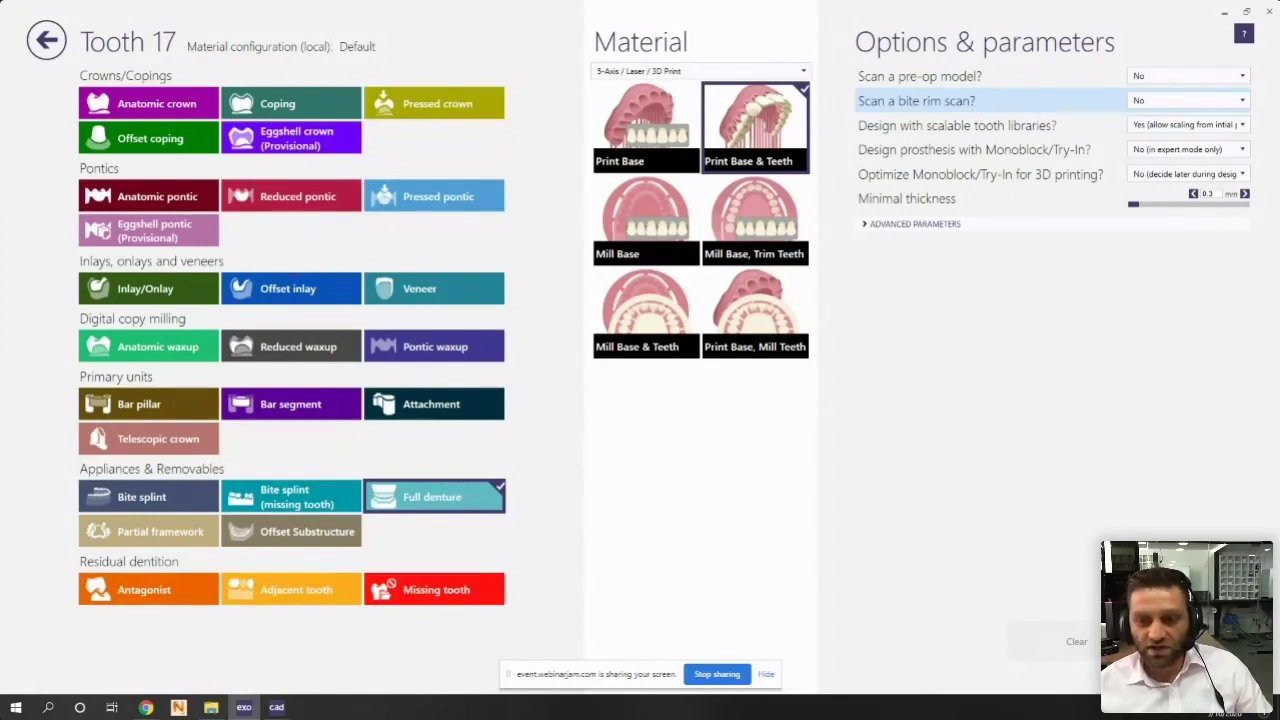
click(1188, 641)
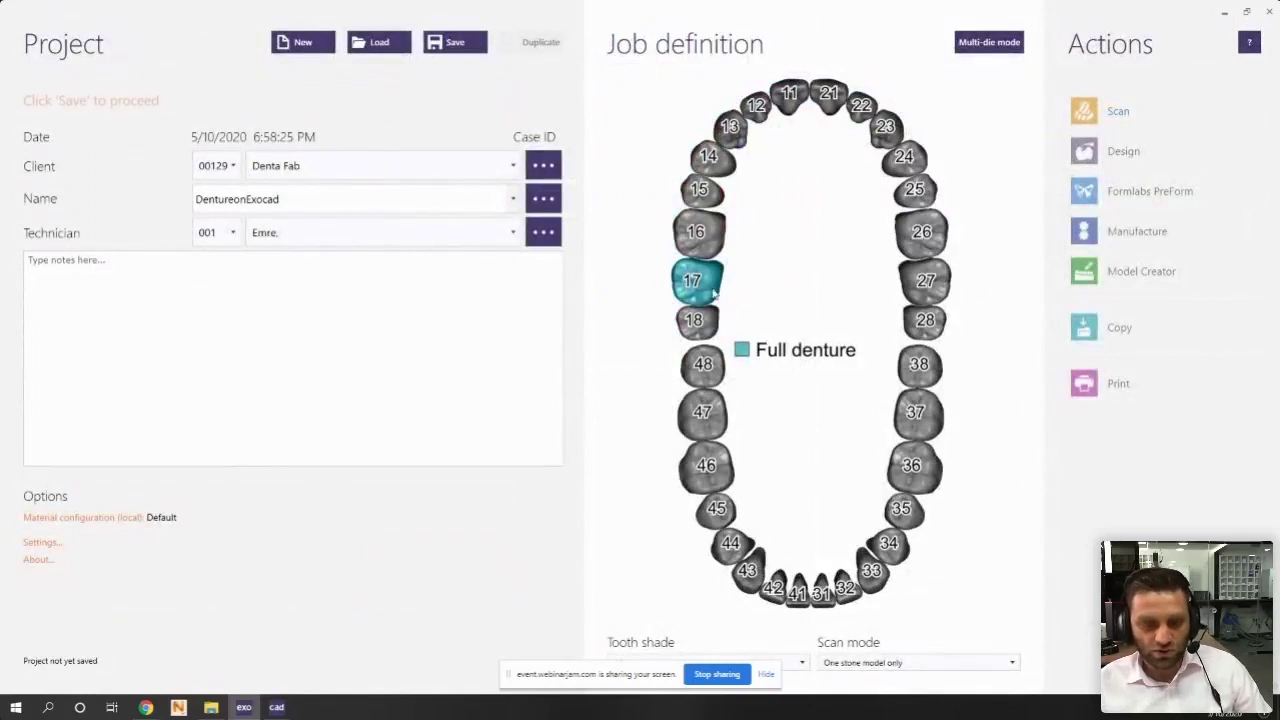
Extend the full denture from tooth 17 across teeth 16 to 27 and connect all neighbouring denture teeth
click(698, 246)
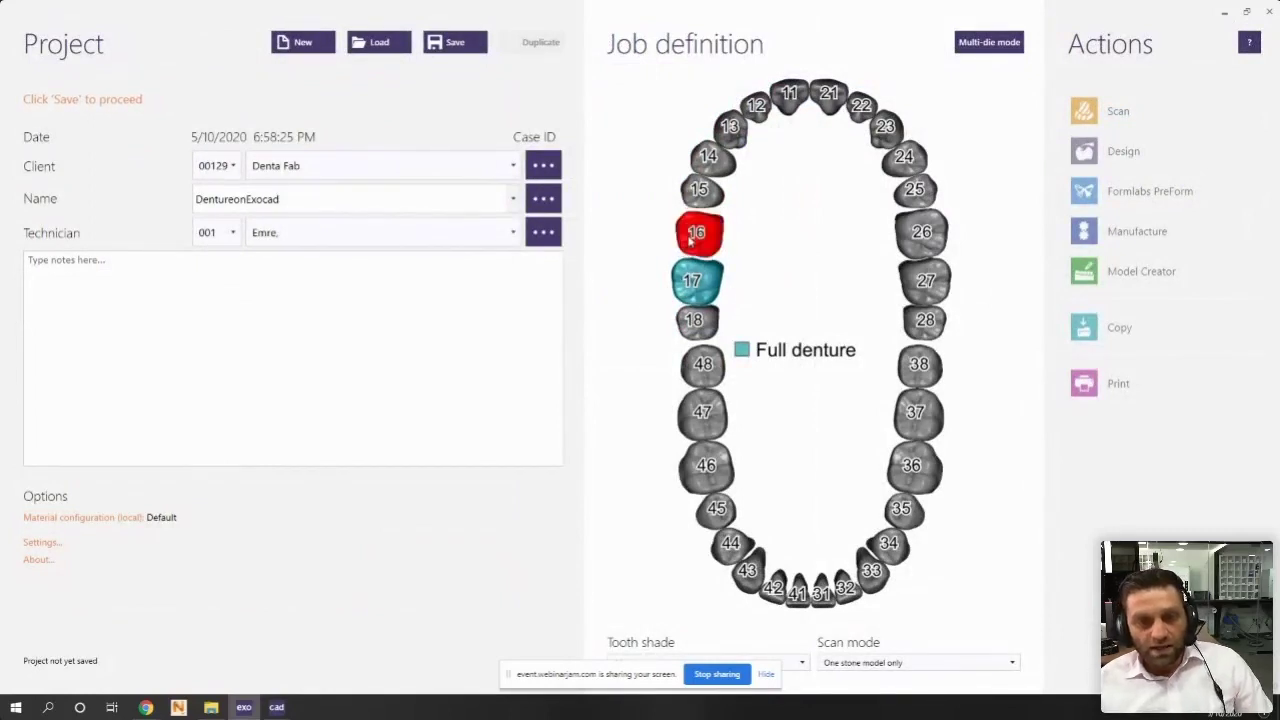
mouse_move(699, 248)
mouse_down()
mouse_move(700, 190)
mouse_move(730, 128)
mouse_move(756, 106)
mouse_move(829, 95)
mouse_move(880, 120)
mouse_move(898, 152)
mouse_move(927, 292)
mouse_up()
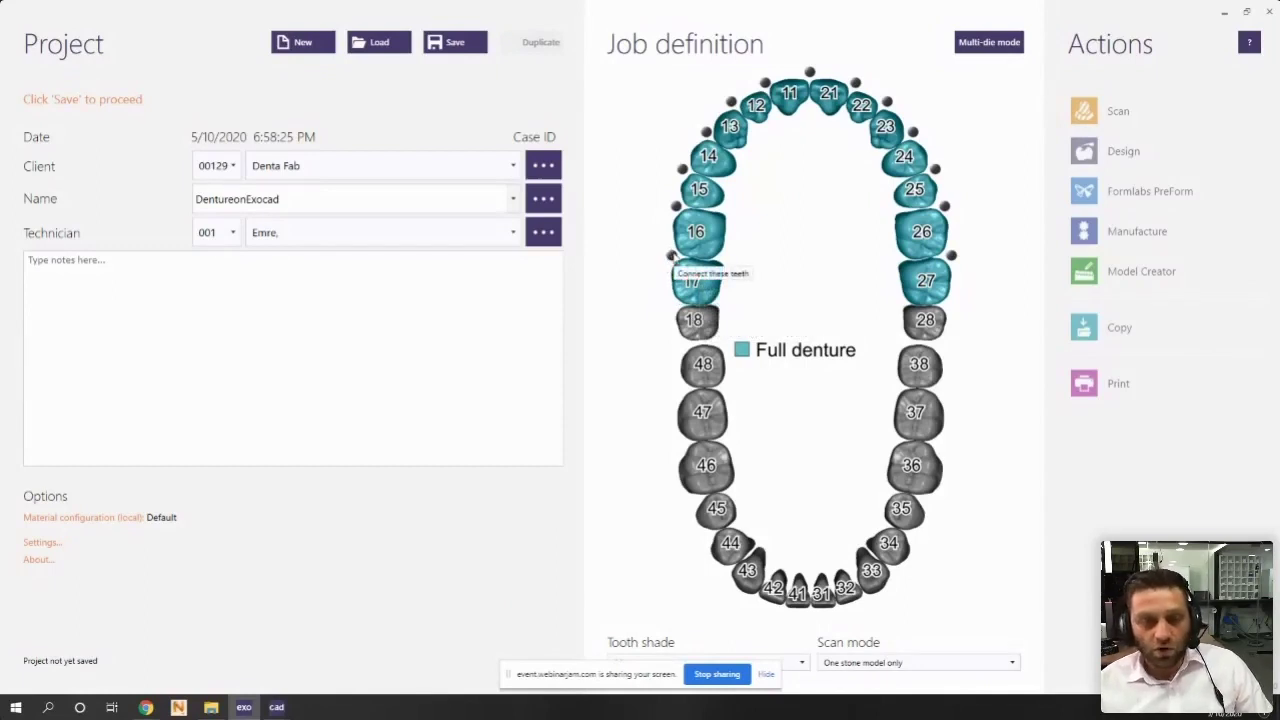
click(672, 256)
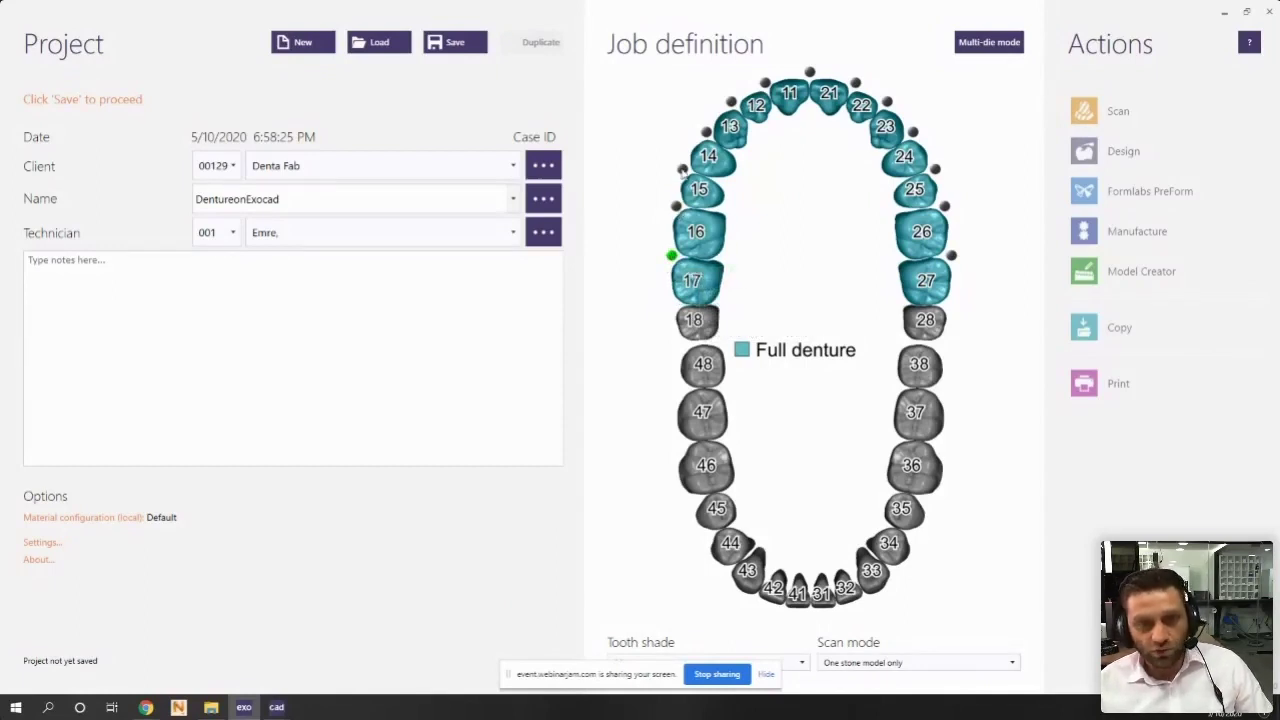
click(706, 131)
click(676, 205)
click(731, 102)
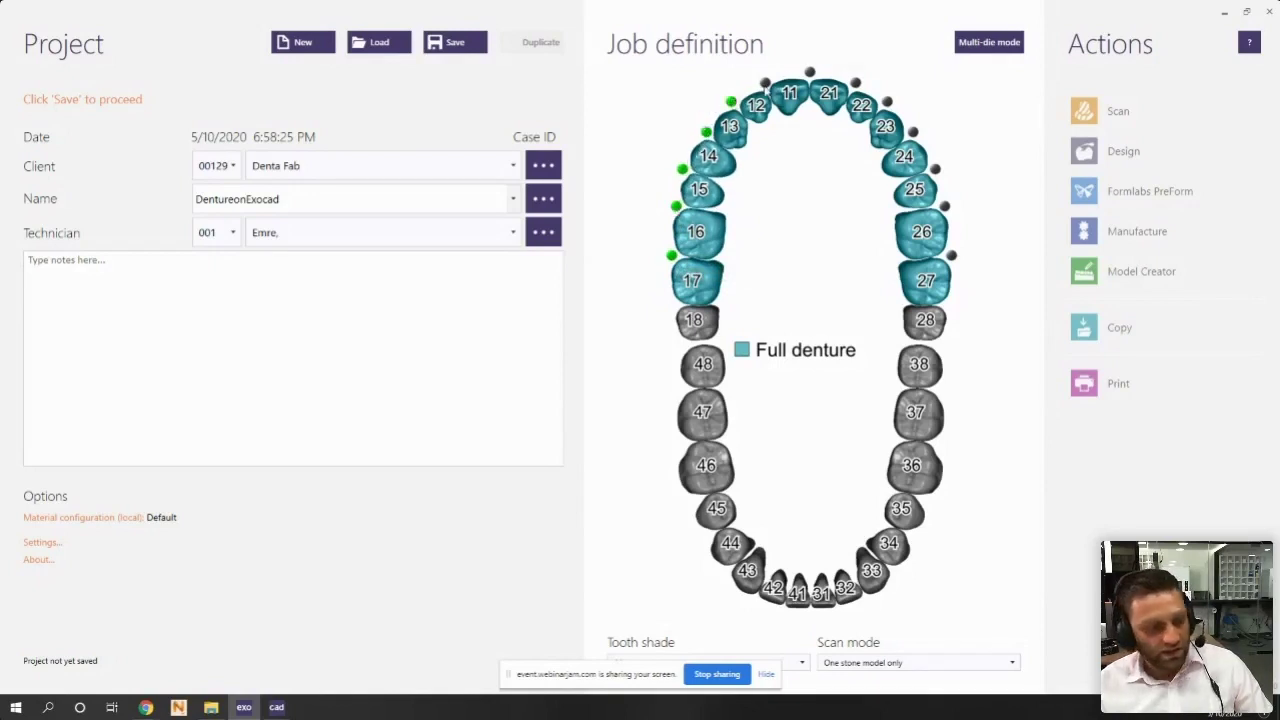
click(764, 84)
click(809, 73)
click(855, 83)
click(887, 102)
click(912, 132)
click(935, 168)
click(944, 207)
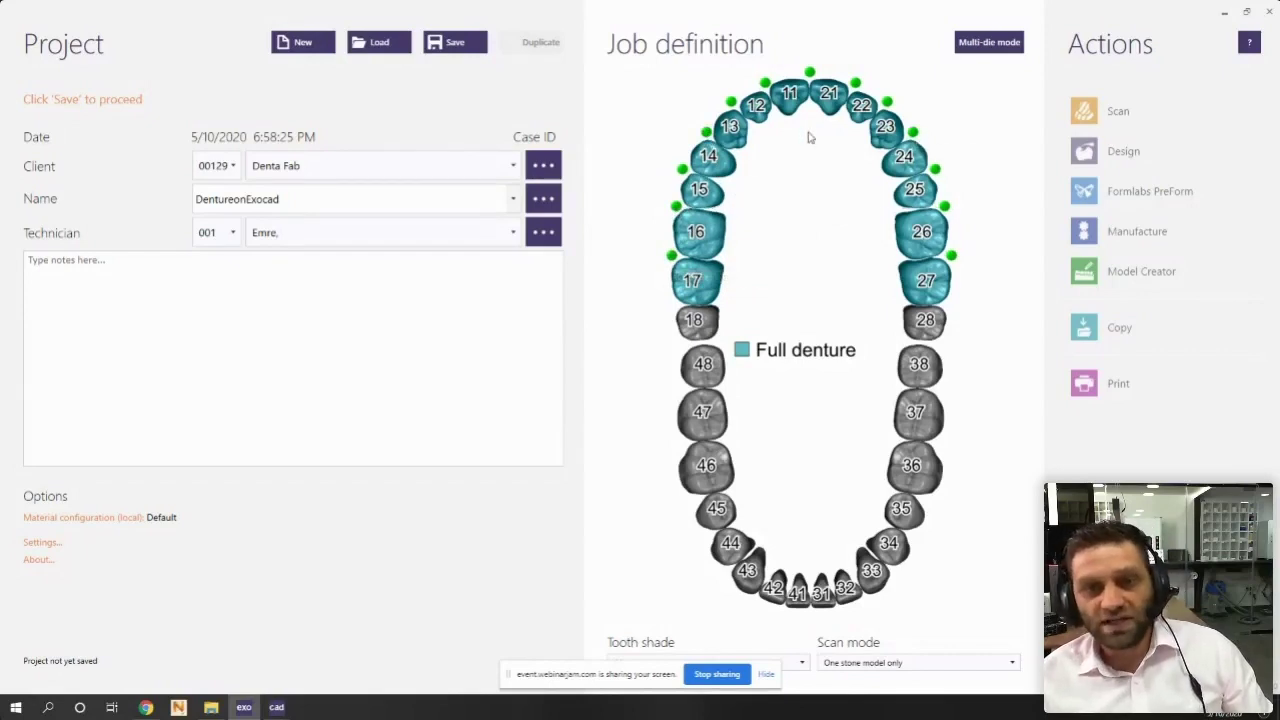
Define tooth 31 as the antagonist
click(821, 590)
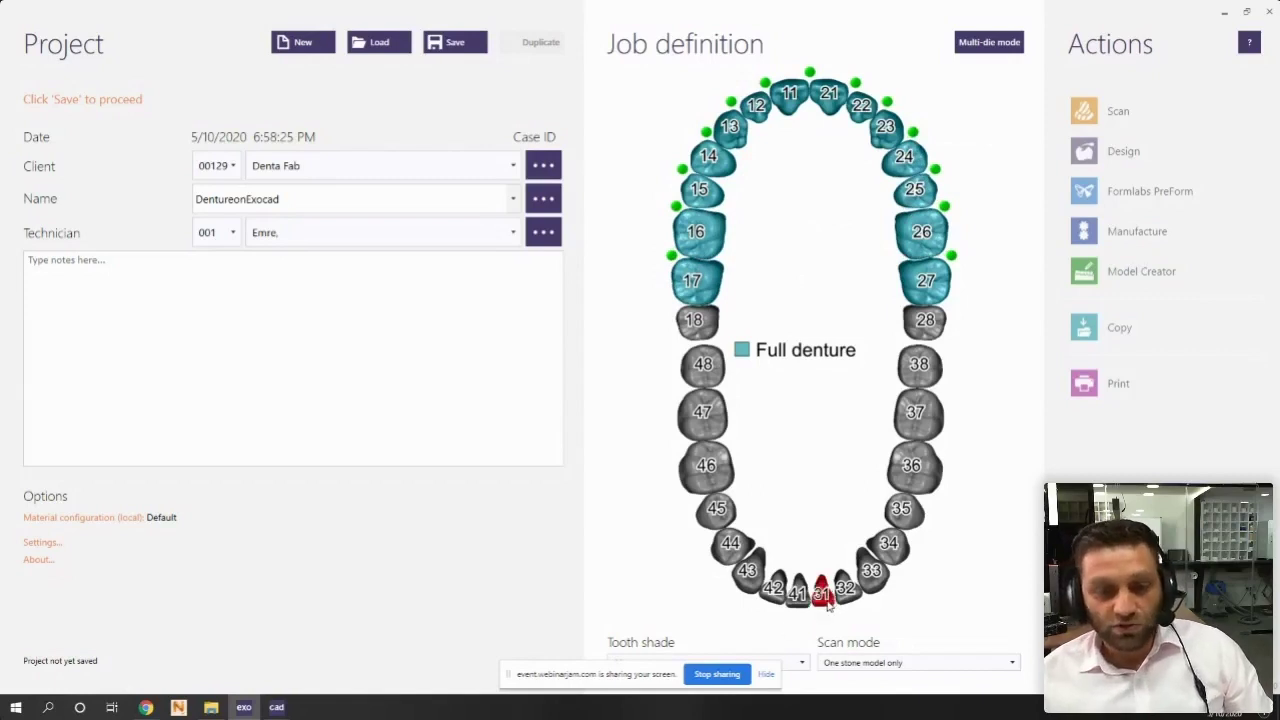
click(143, 592)
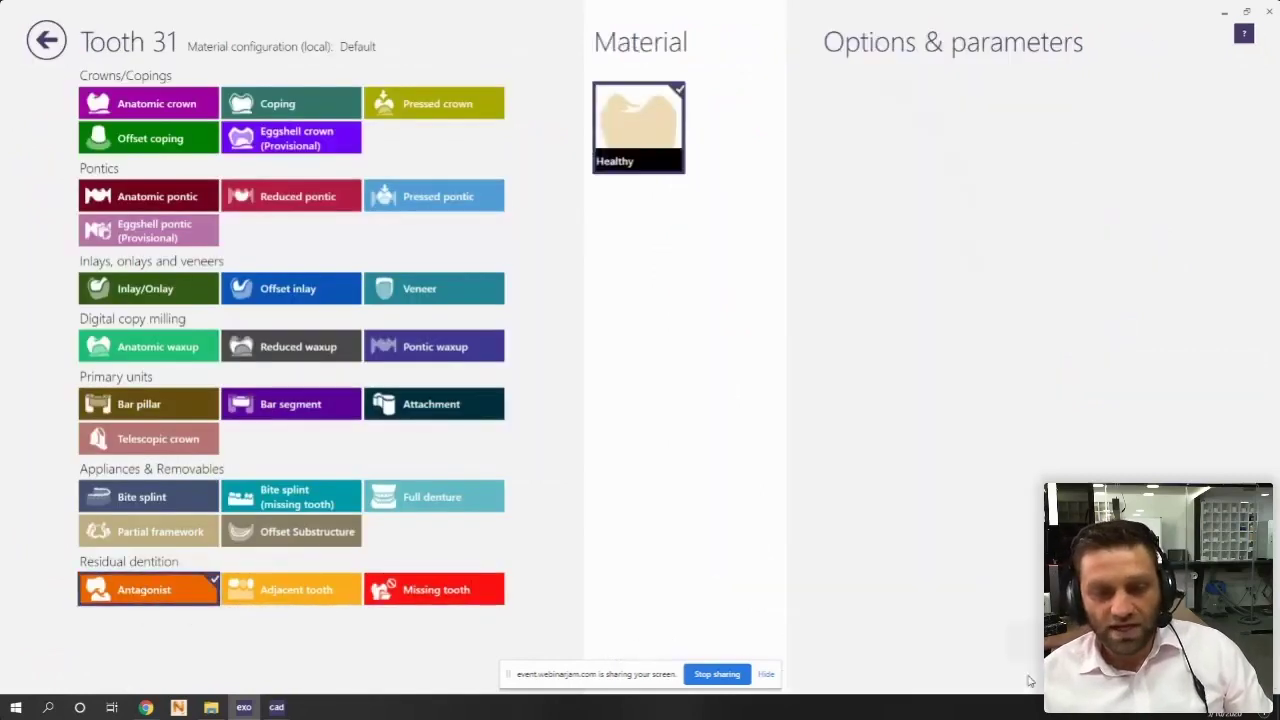
click(1100, 645)
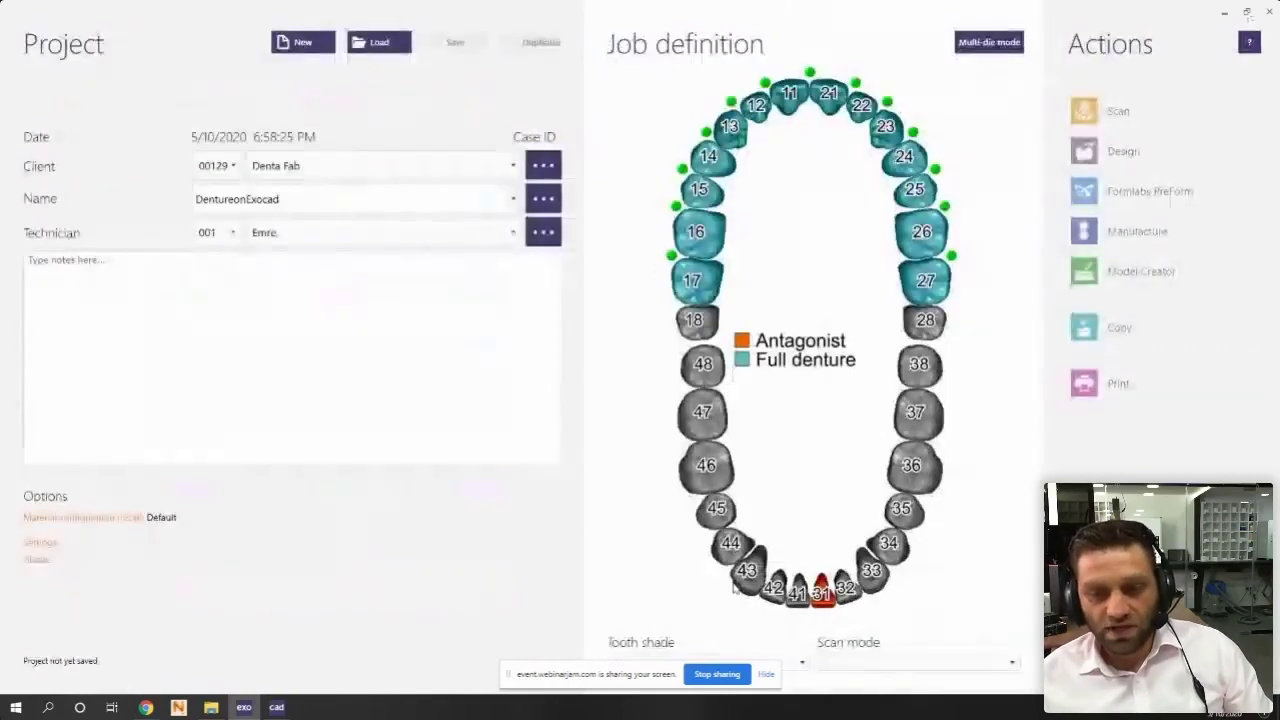
Set the scan mode to Two stone models in occlusion and save the project
click(881, 668)
scroll(880, 600, down, 3)
scroll(885, 520, up, 3)
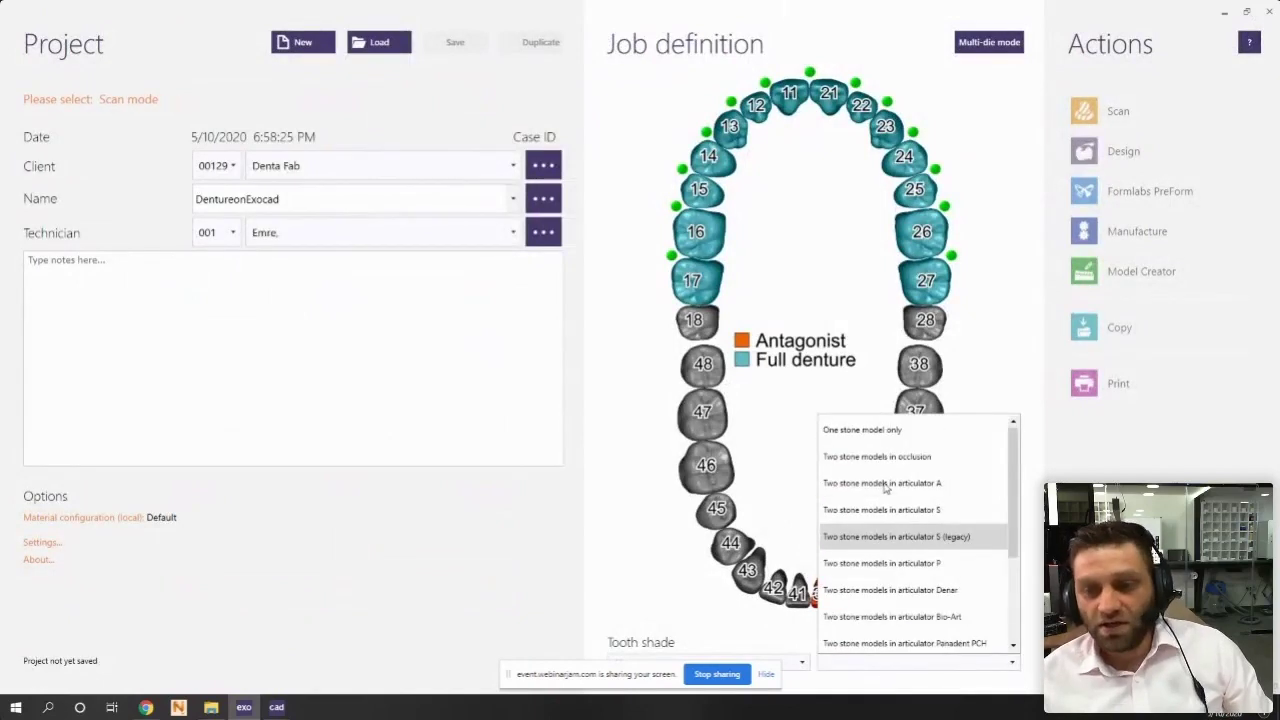
click(873, 456)
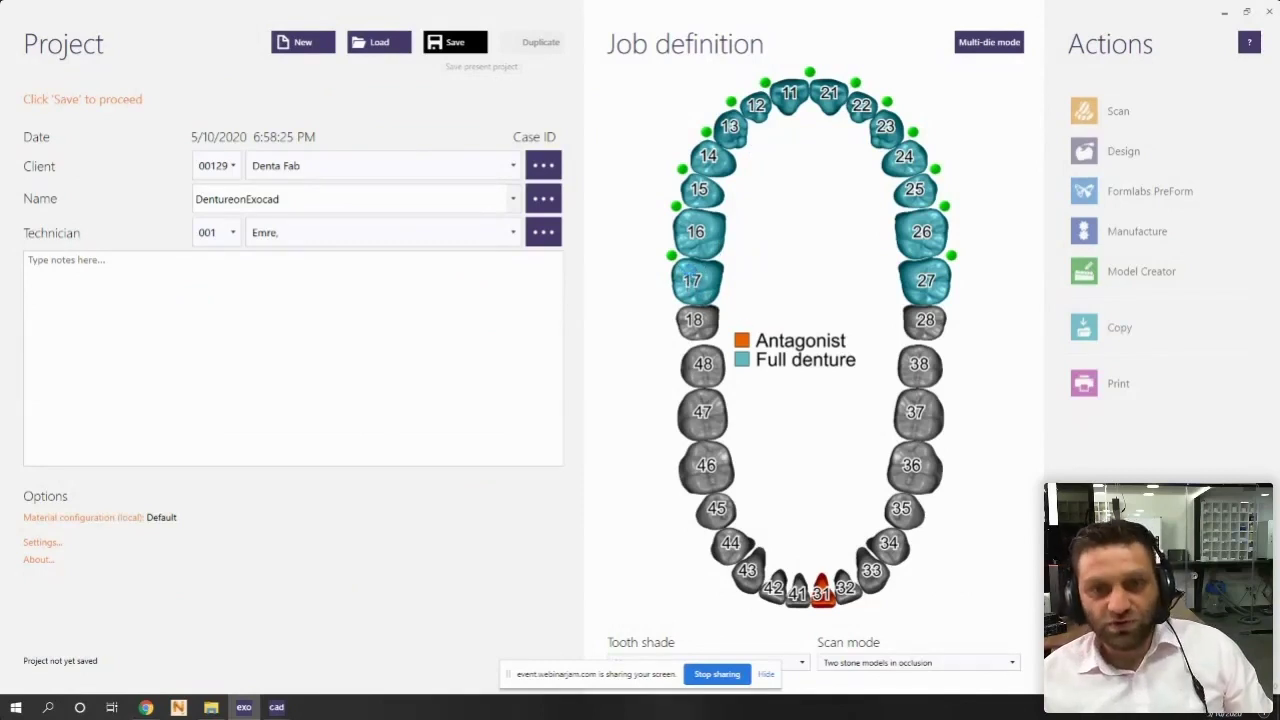
click(455, 42)
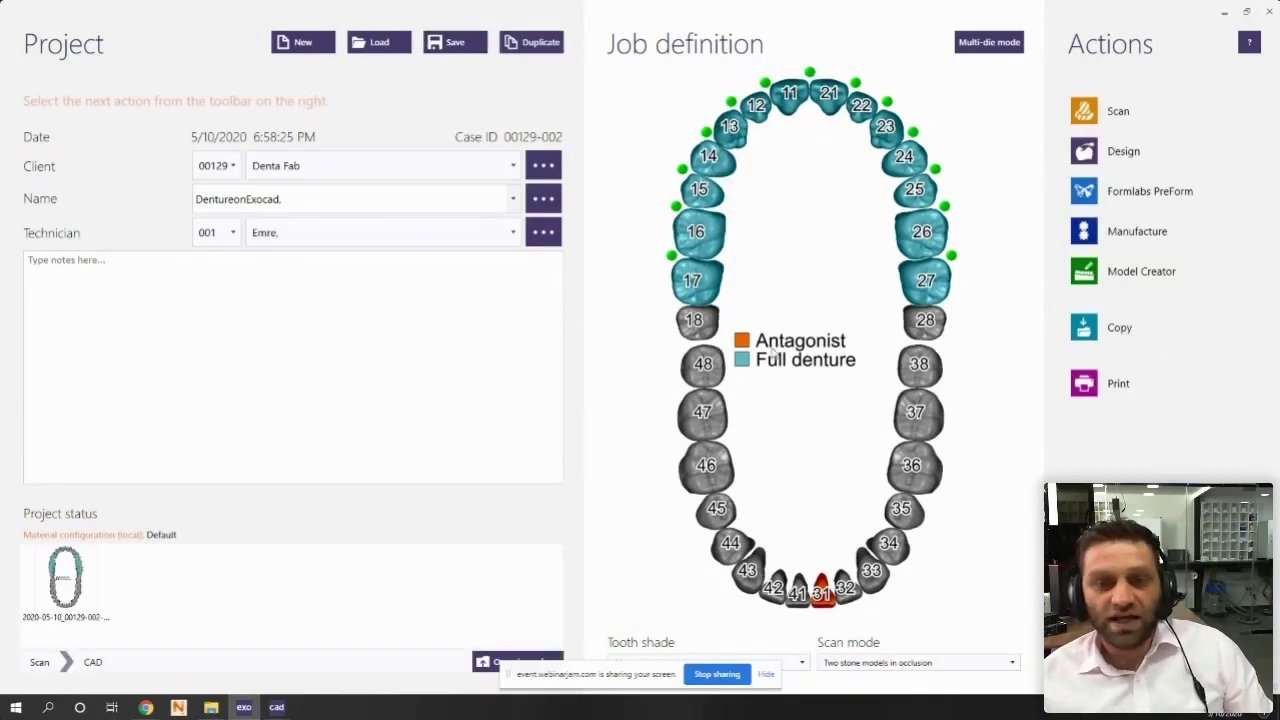
Switch to the 2020-05-10 case in the CAD program and accept an occlusal view of the upper jaw scan as its orientation
mouse_move(280, 710)
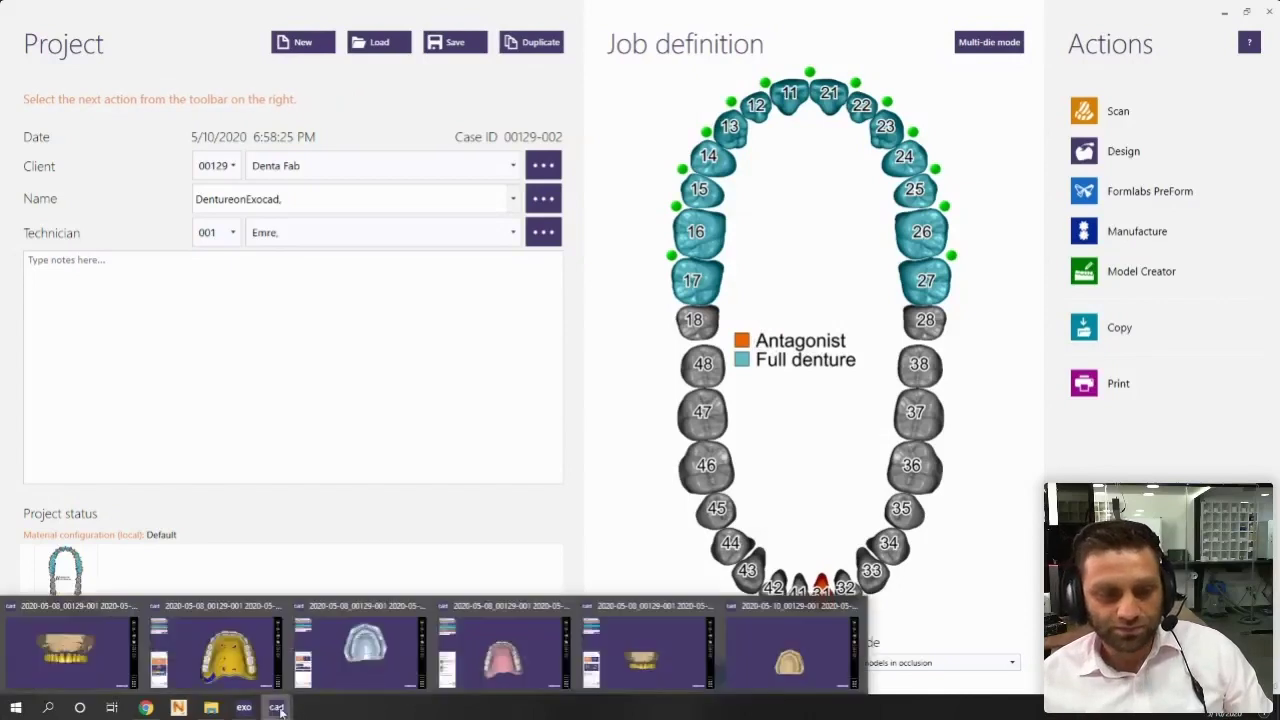
click(790, 650)
right_drag(749, 603, 589, 331)
scroll(590, 394, up, 4)
scroll(577, 374, down, 3)
scroll(589, 331, up, 5)
scroll(613, 377, down, 2)
right_drag(613, 377, 611, 380)
scroll(563, 311, up, 3)
scroll(568, 314, down, 3)
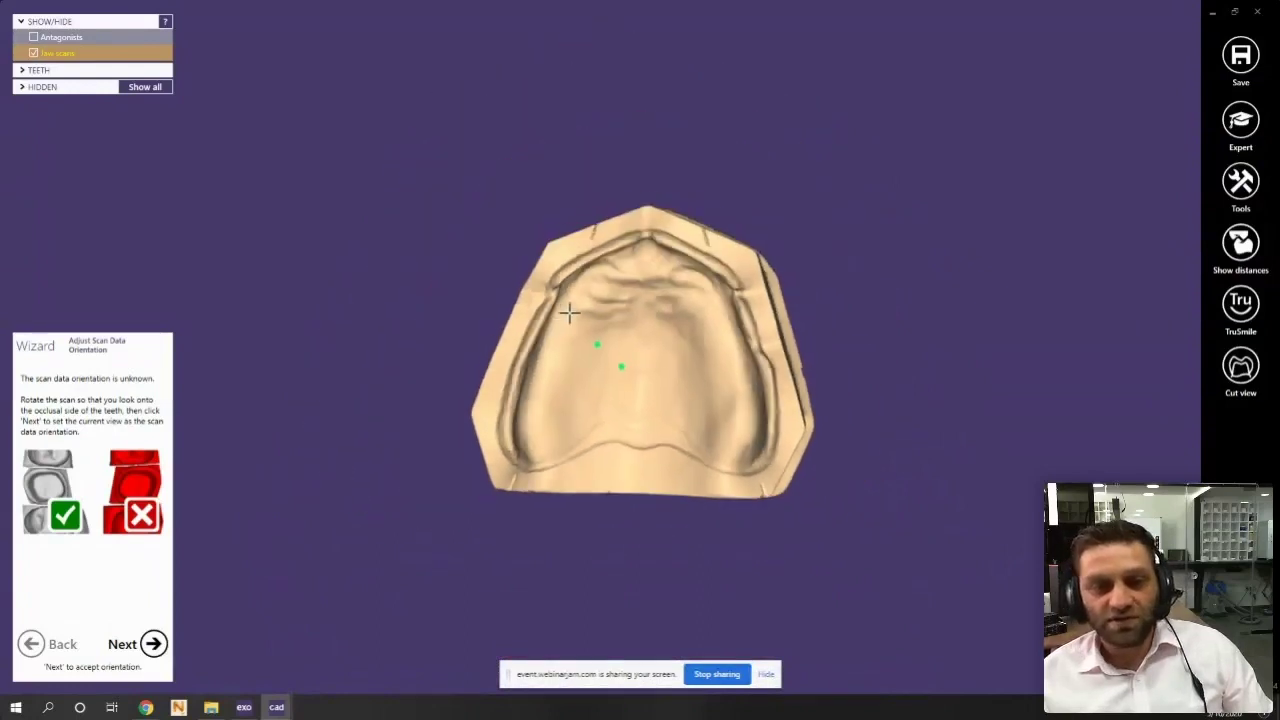
right_drag(569, 313, 566, 306)
scroll(566, 306, up, 4)
scroll(731, 271, down, 3)
right_drag(731, 271, 645, 350)
scroll(645, 396, down, 1)
right_drag(645, 396, 600, 338)
scroll(610, 350, down, 1)
scroll(610, 350, up, 1)
click(153, 643)
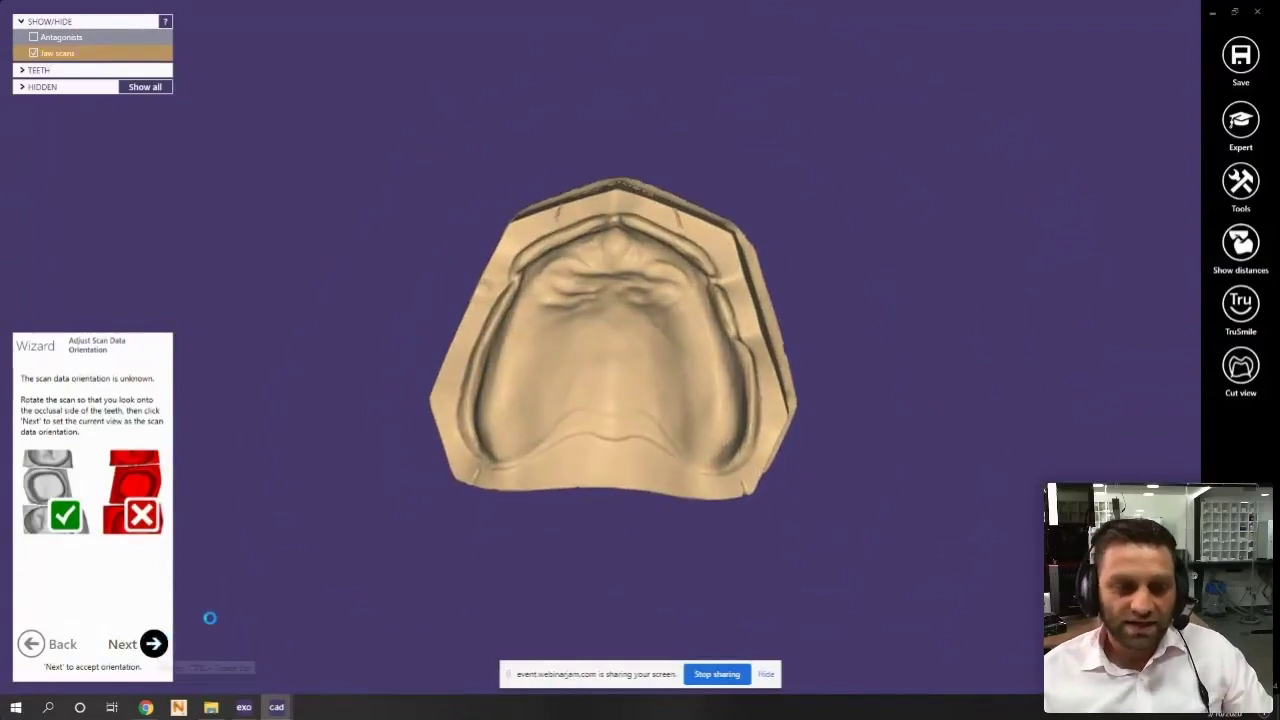
Start the model analysis for the oriented upper jaw scan
right_drag(271, 537, 588, 336)
scroll(594, 330, up, 3)
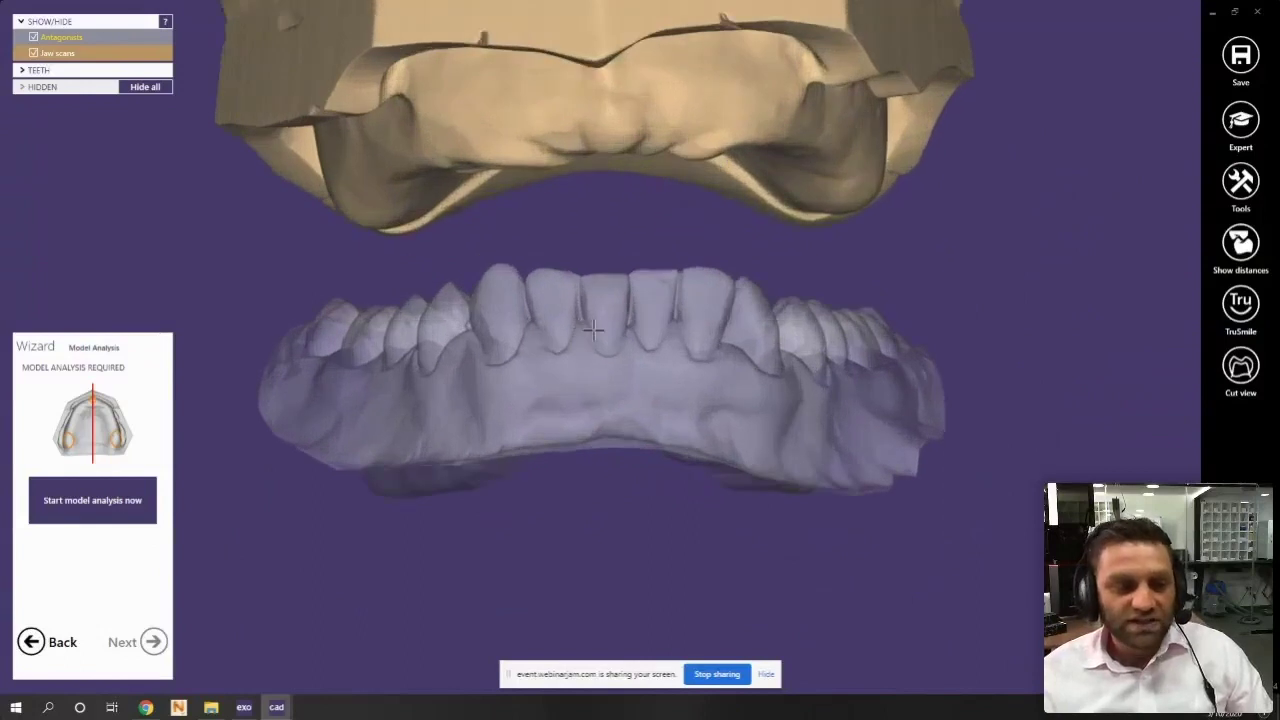
ctrl+scroll(594, 330, down, 3)
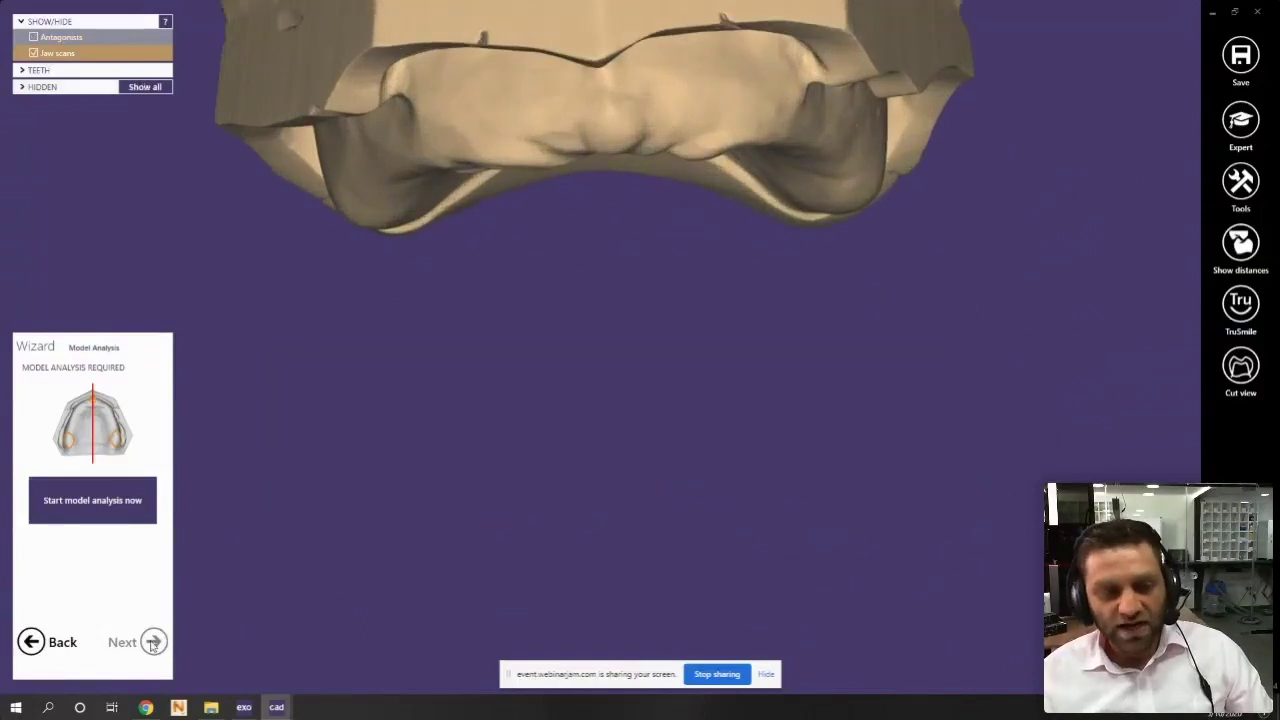
scroll(580, 389, down, 3)
right_drag(580, 389, 600, 337)
scroll(482, 324, up, 2)
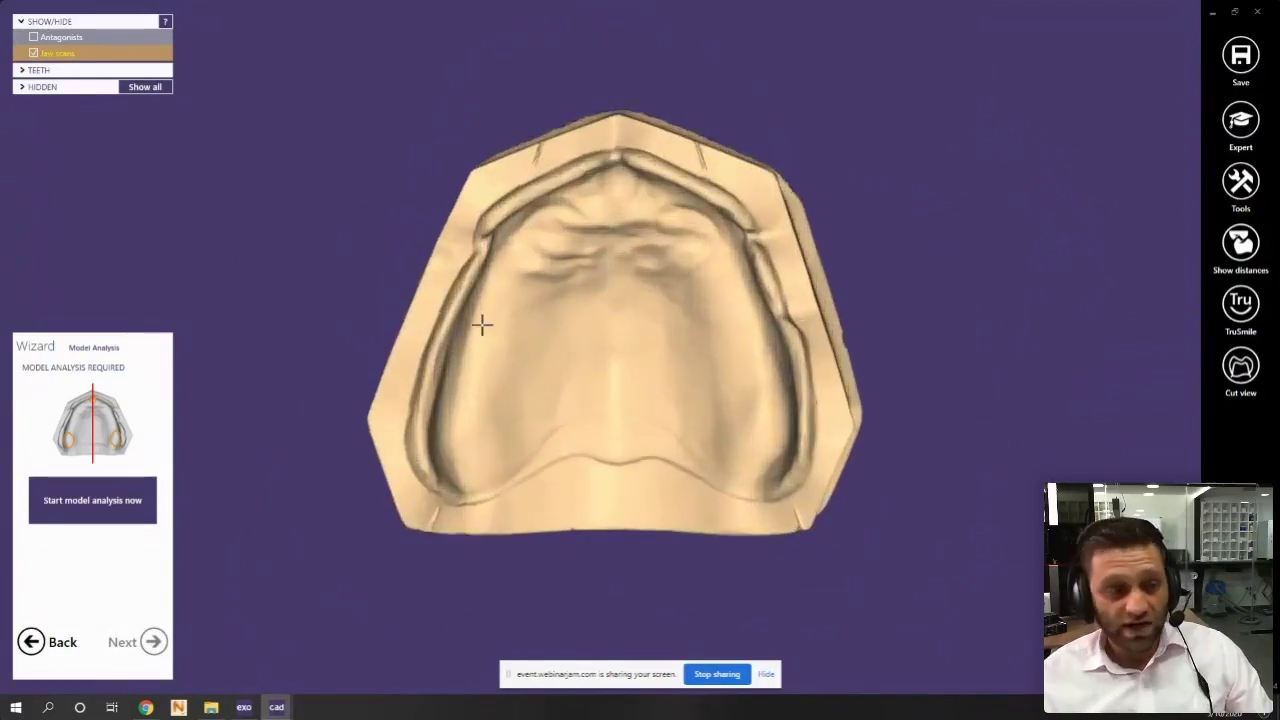
click(138, 500)
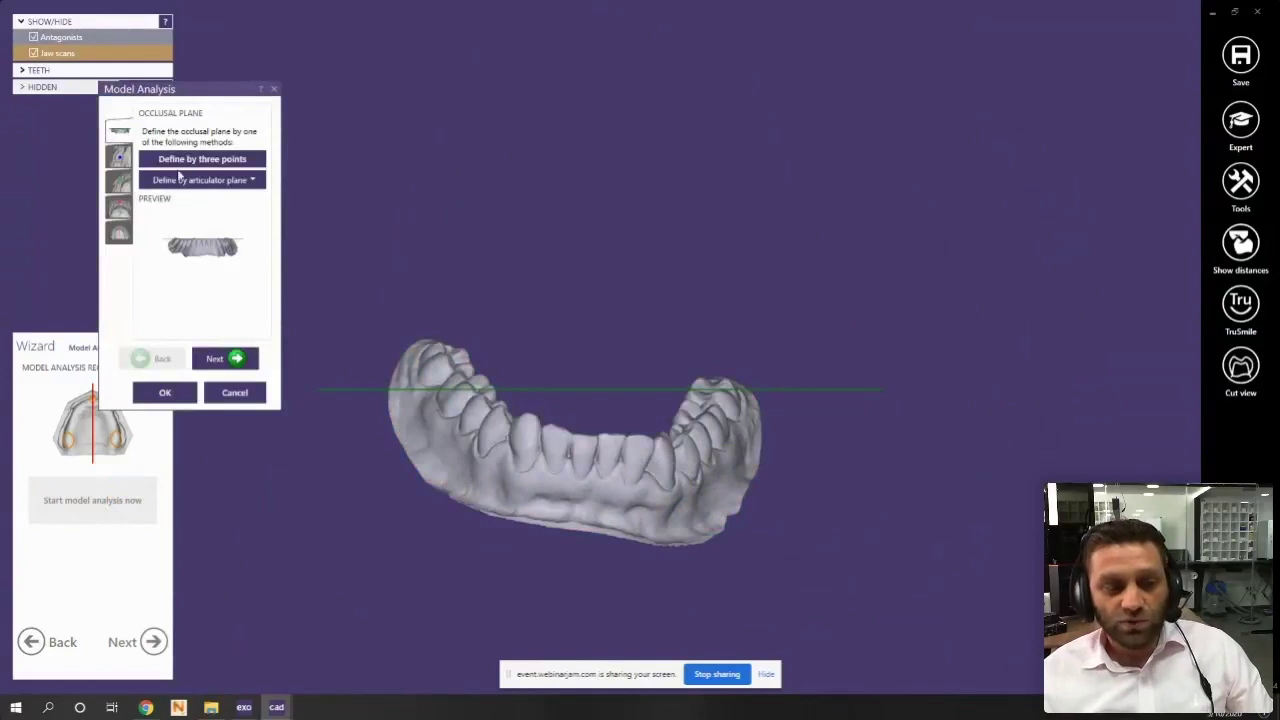
drag(198, 100, 248, 48)
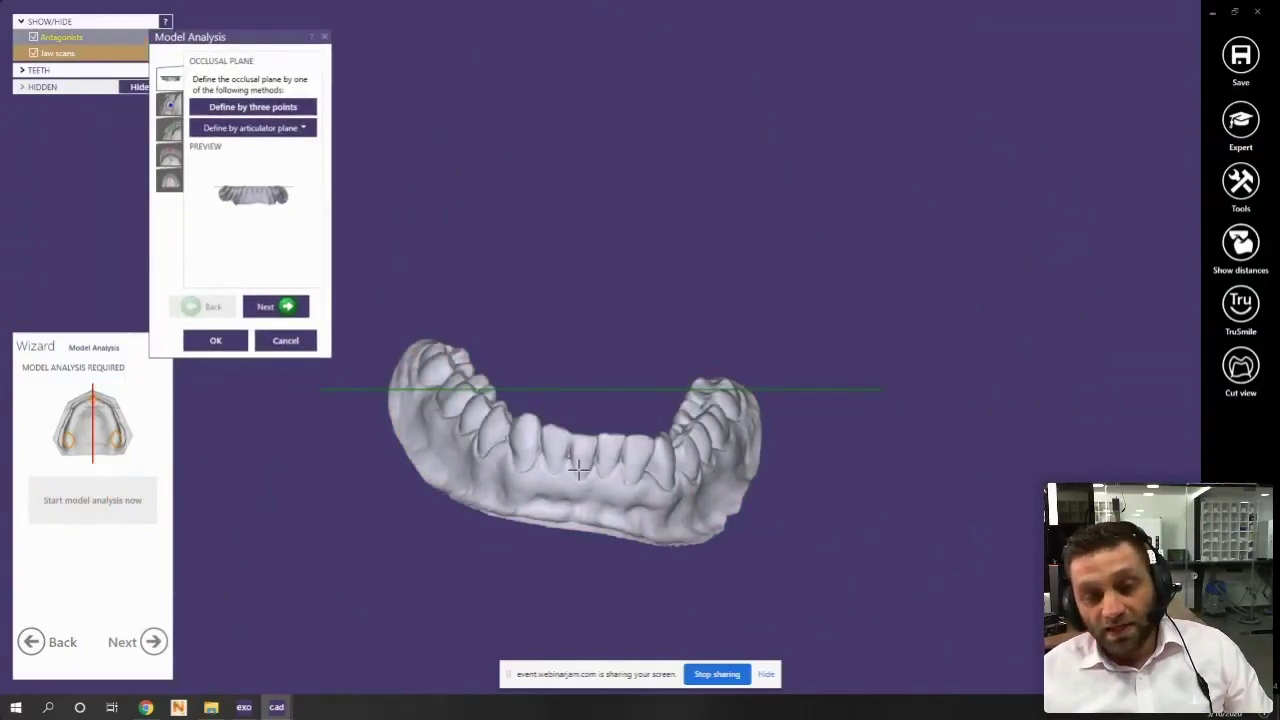
Examine how the default occlusal plane lies relative to the lower antagonist teeth from several angles
right_drag(578, 468, 606, 414)
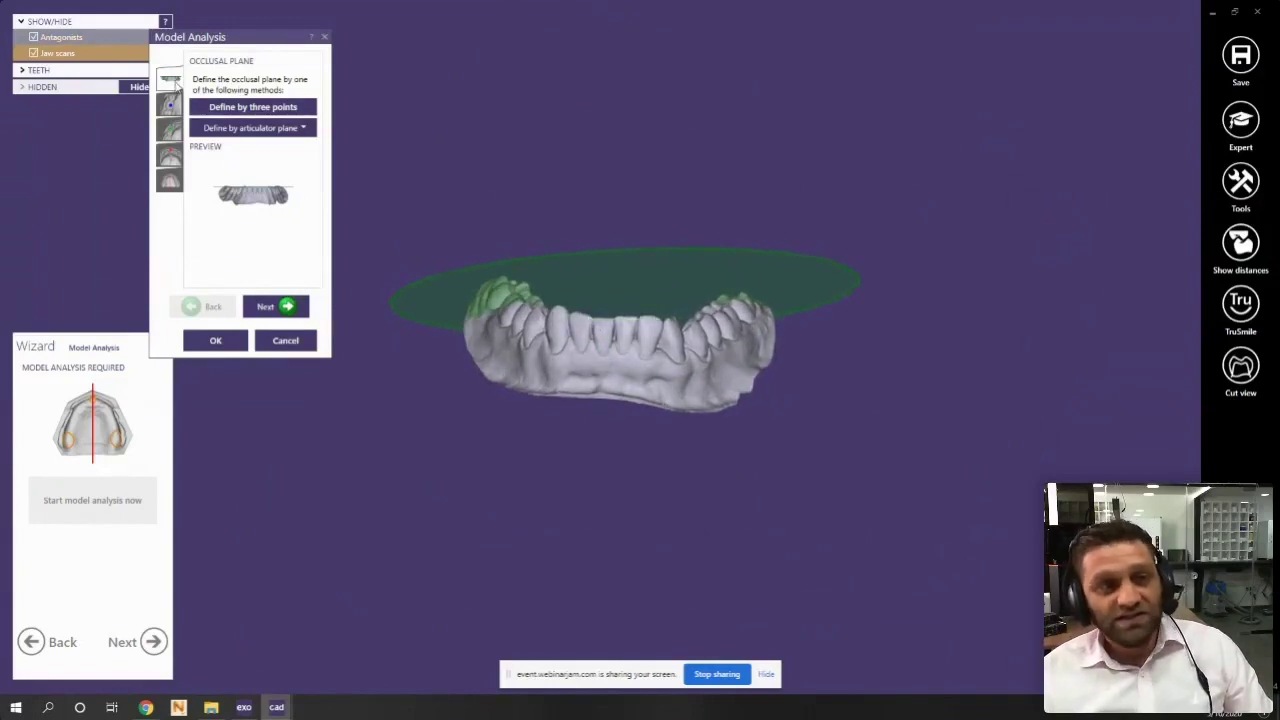
scroll(632, 352, down, 3)
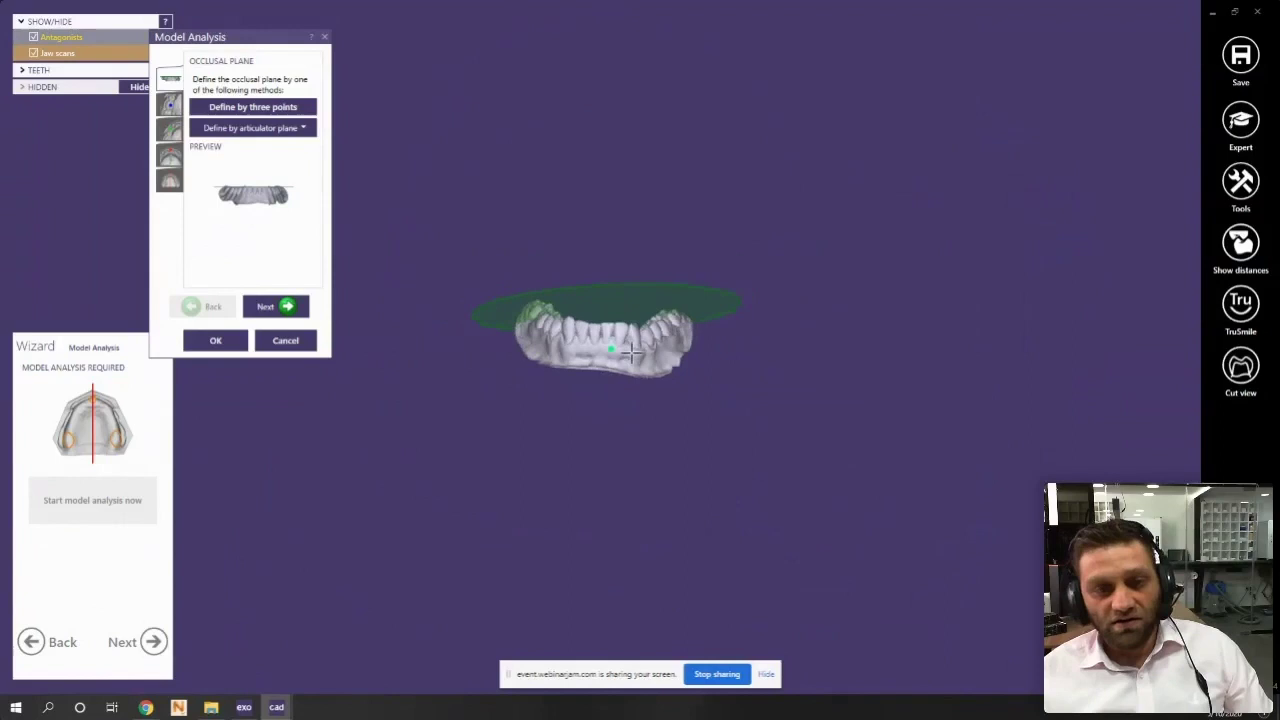
scroll(632, 352, up, 5)
scroll(600, 360, down, 3)
right_drag(593, 366, 598, 350)
scroll(598, 350, up, 2)
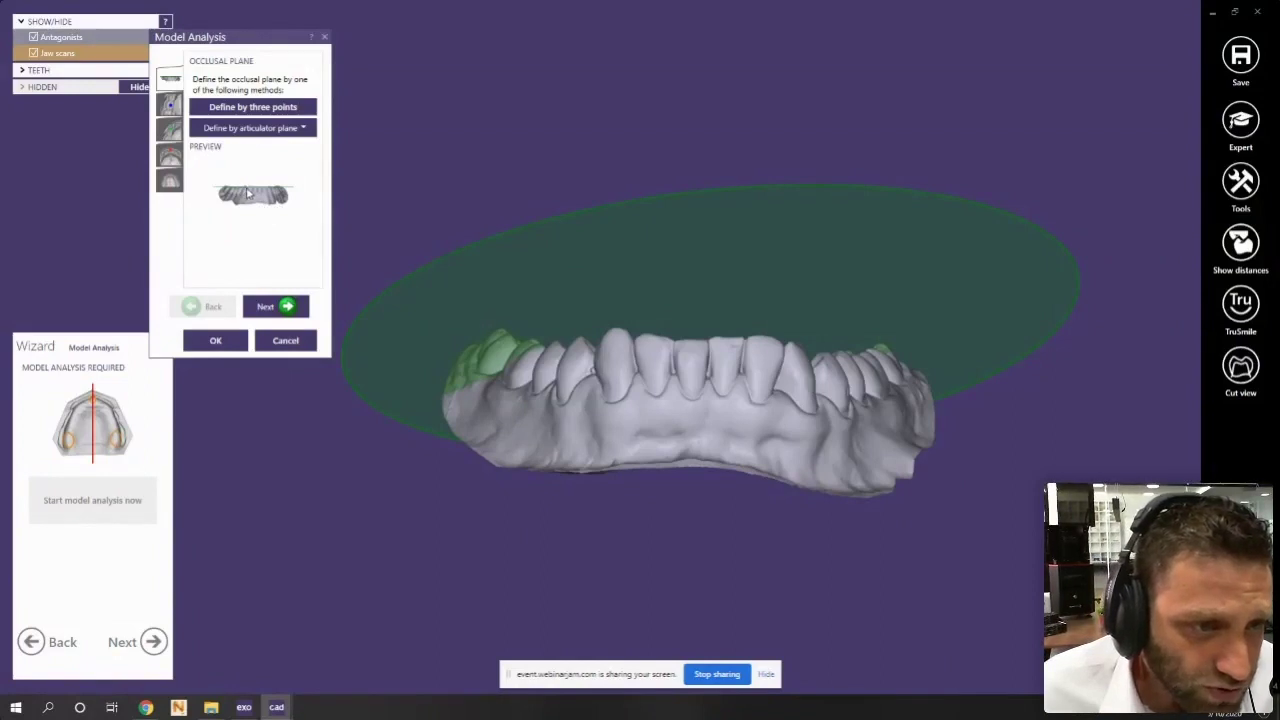
right_drag(817, 339, 525, 393)
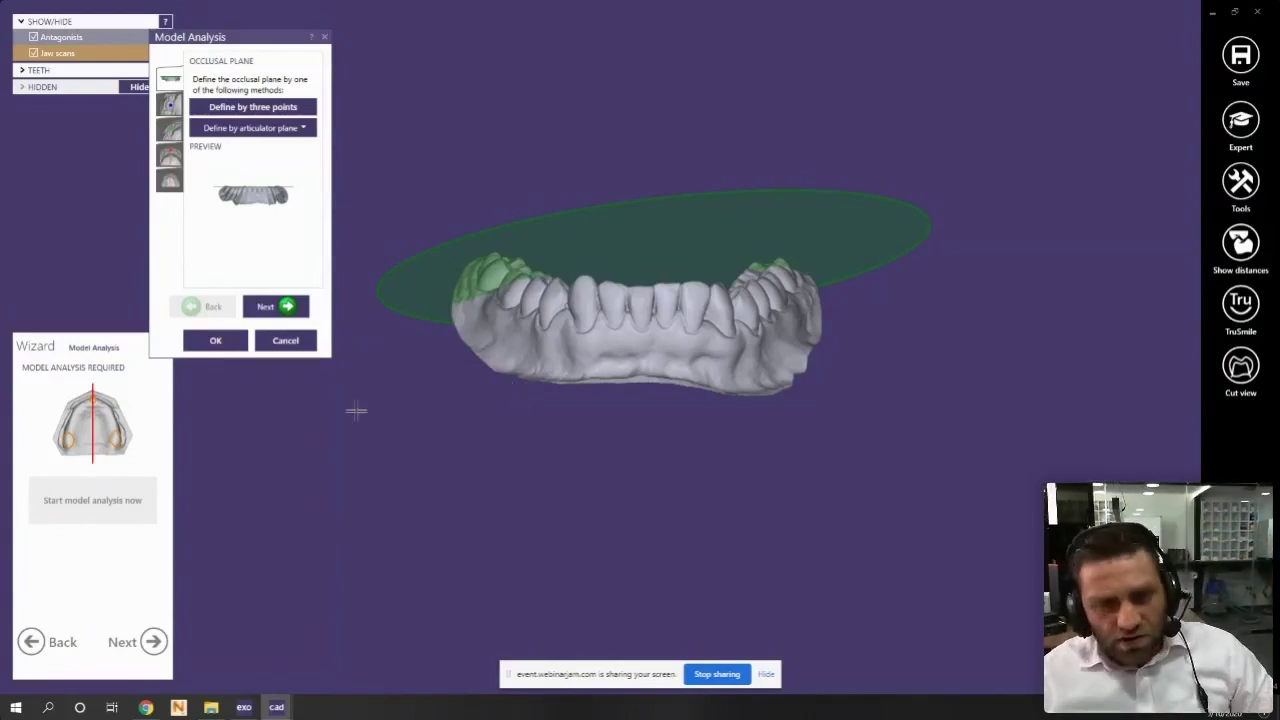
right_drag(640, 375, 802, 412)
click(208, 108)
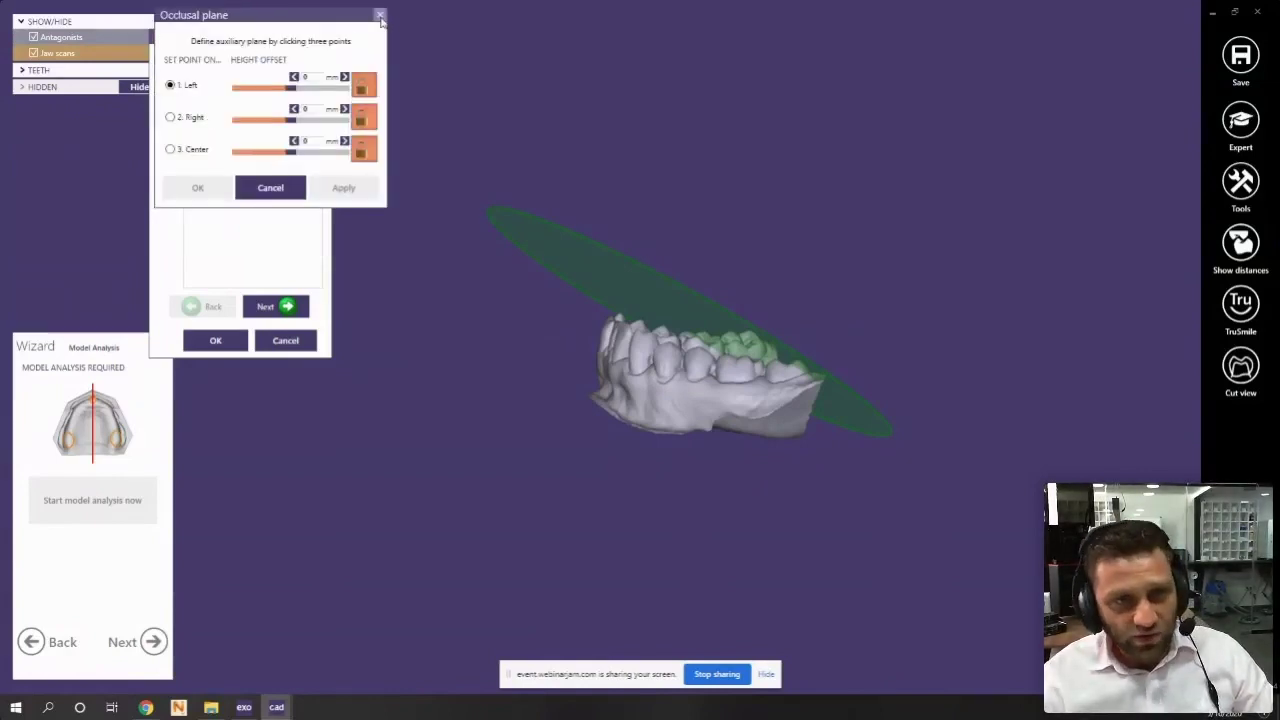
click(380, 17)
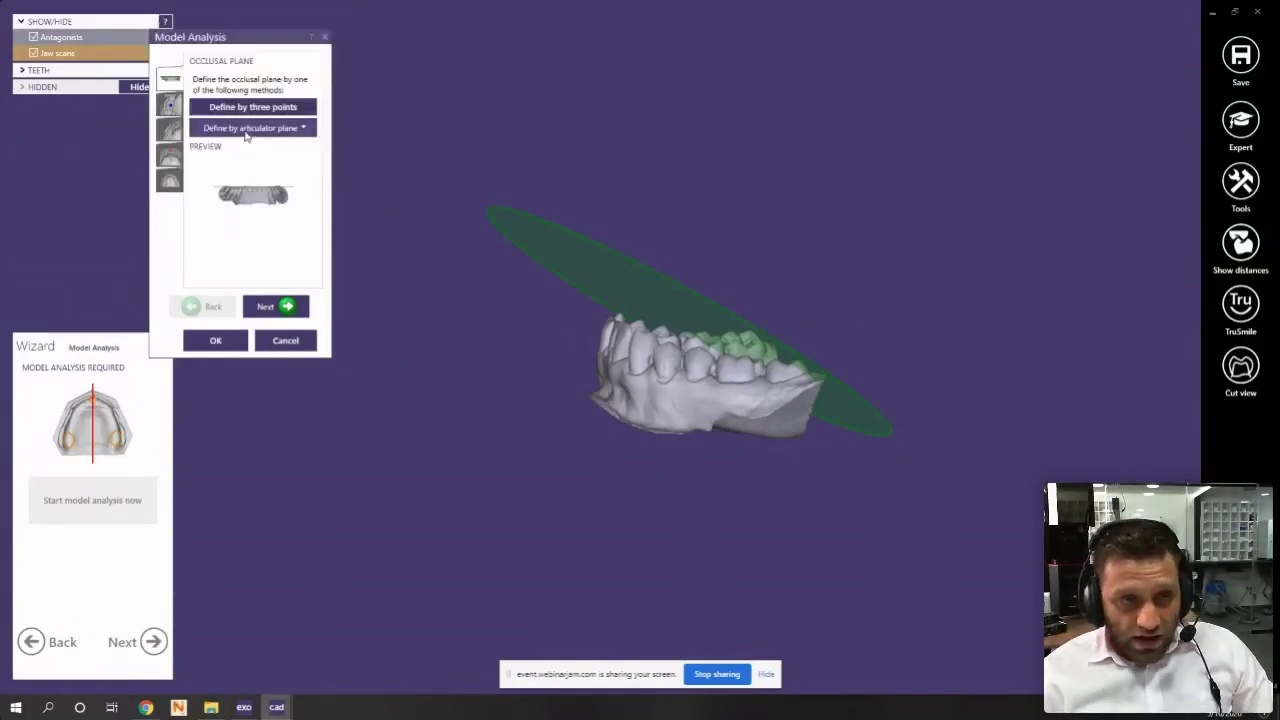
click(246, 130)
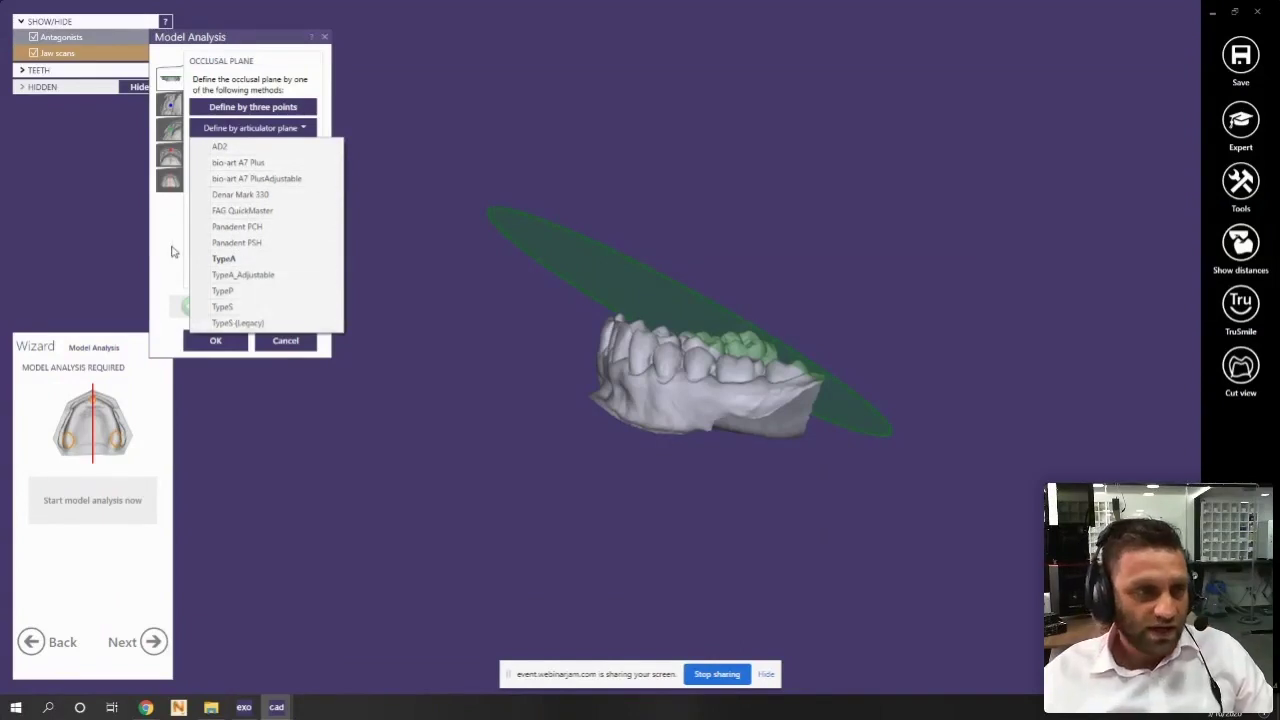
click(225, 192)
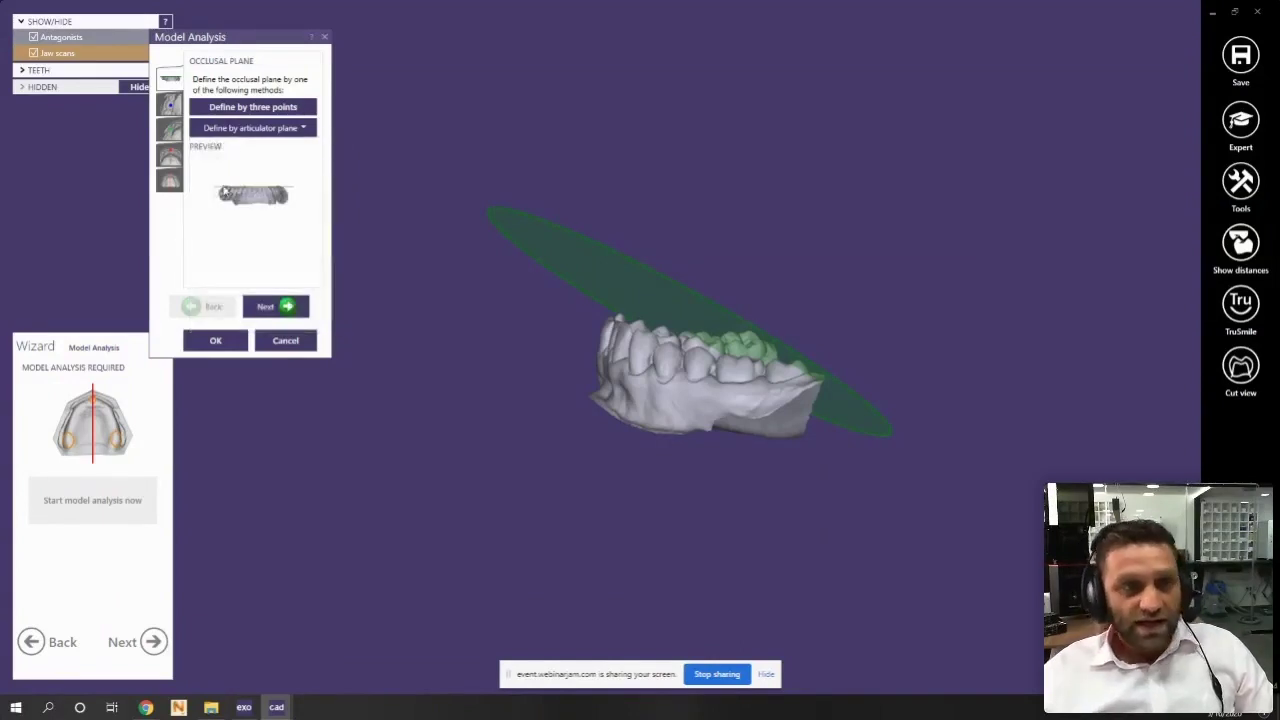
Begin defining the occlusal plane by three points, placing the left point on the rearmost left molar's distal cusp
click(252, 107)
drag(256, 27, 118, 40)
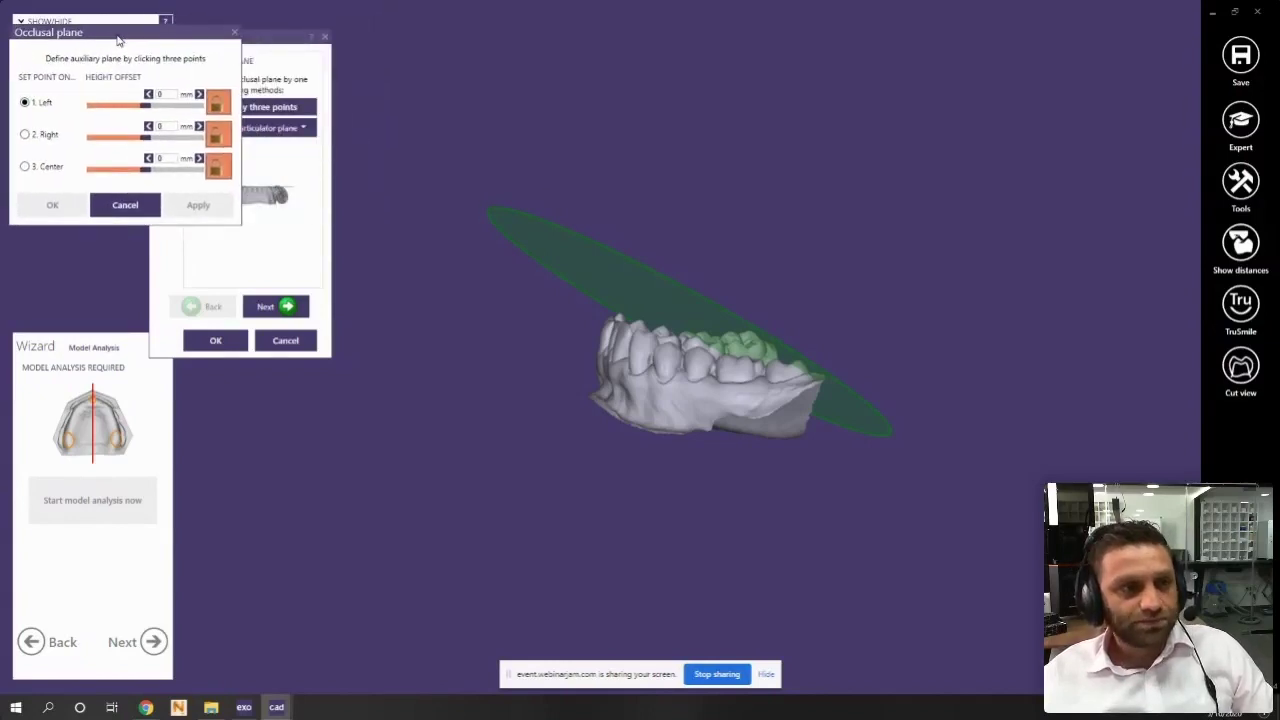
scroll(755, 405, up, 5)
scroll(665, 385, down, 1)
right_drag(640, 375, 612, 328)
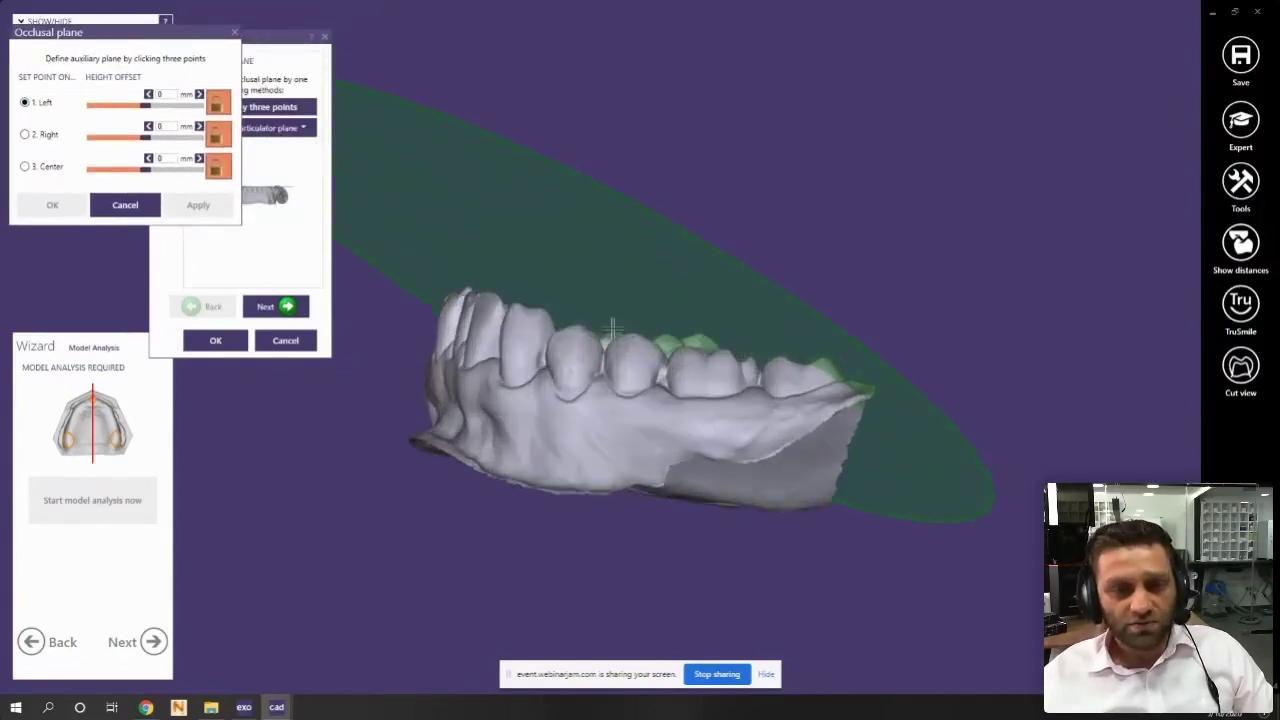
scroll(612, 328, up, 3)
scroll(456, 360, down, 3)
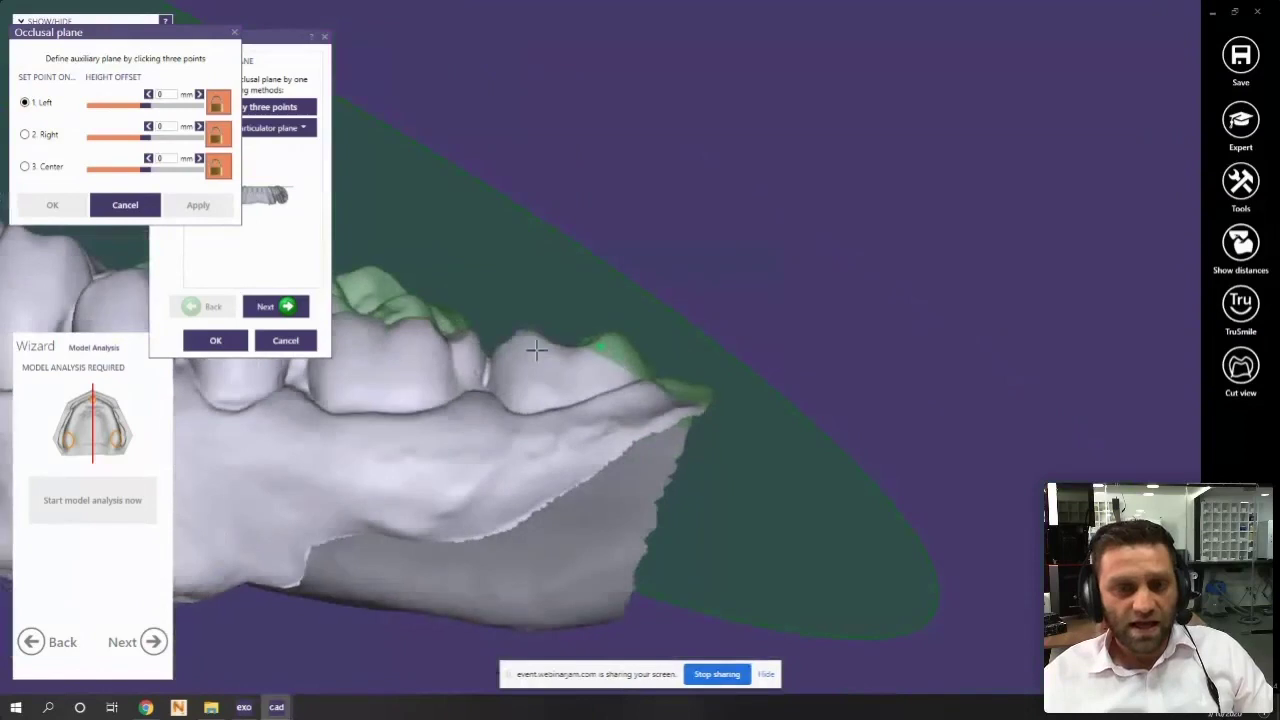
scroll(677, 343, up, 5)
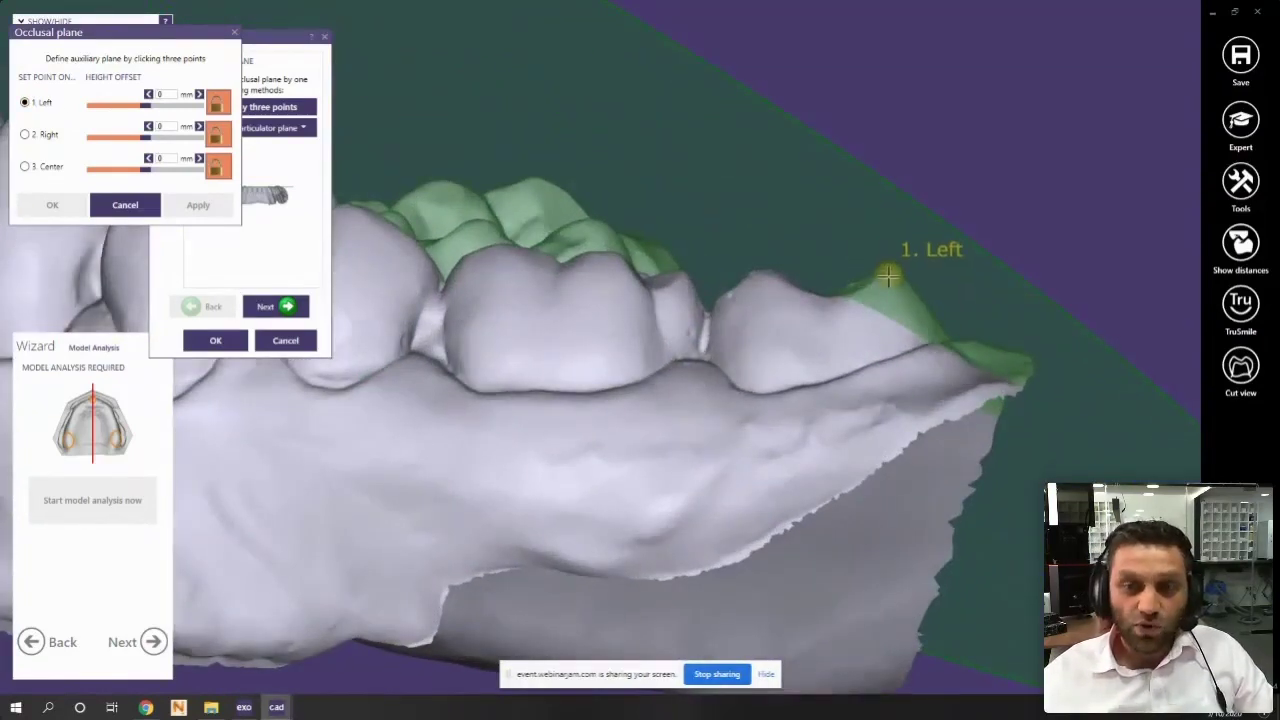
click(886, 279)
scroll(530, 333, down, 2)
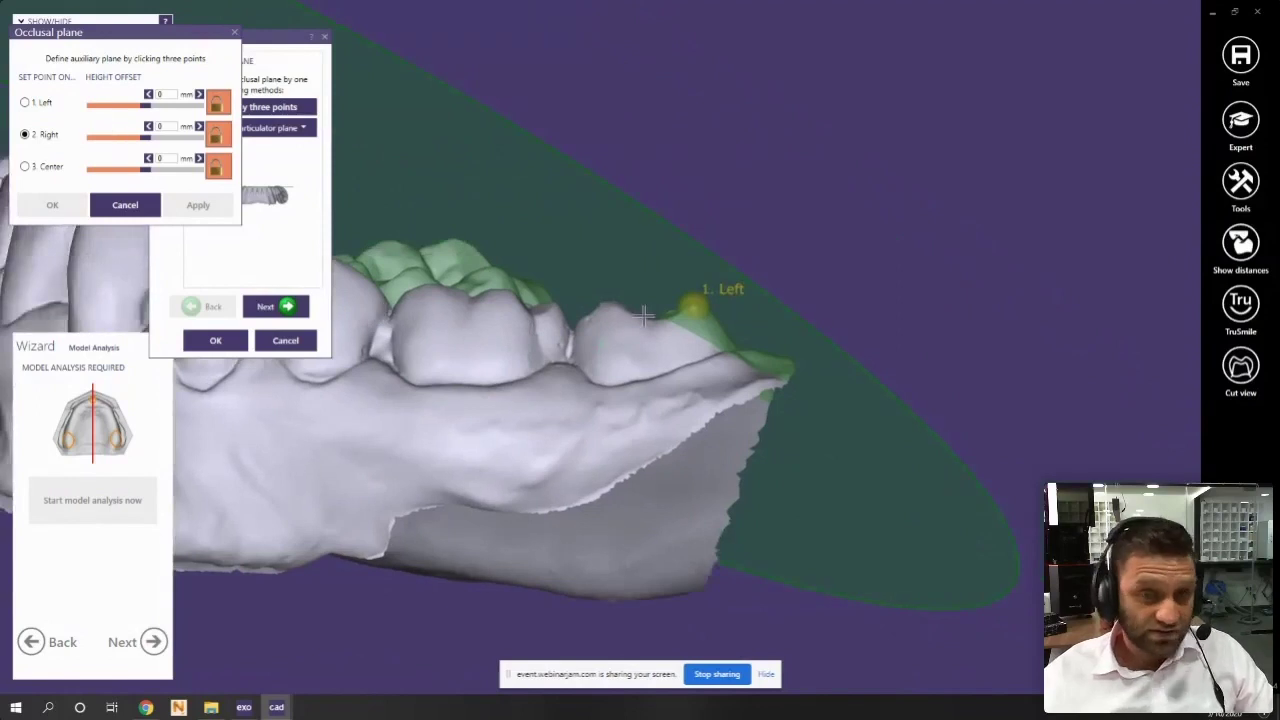
Place the right point of the occlusal plane on the distal cusp of the rearmost lower right molar
scroll(644, 315, down, 4)
middle_drag(441, 361, 535, 355)
scroll(700, 334, up, 5)
scroll(908, 360, down, 1)
right_drag(426, 369, 406, 429)
scroll(414, 300, up, 4)
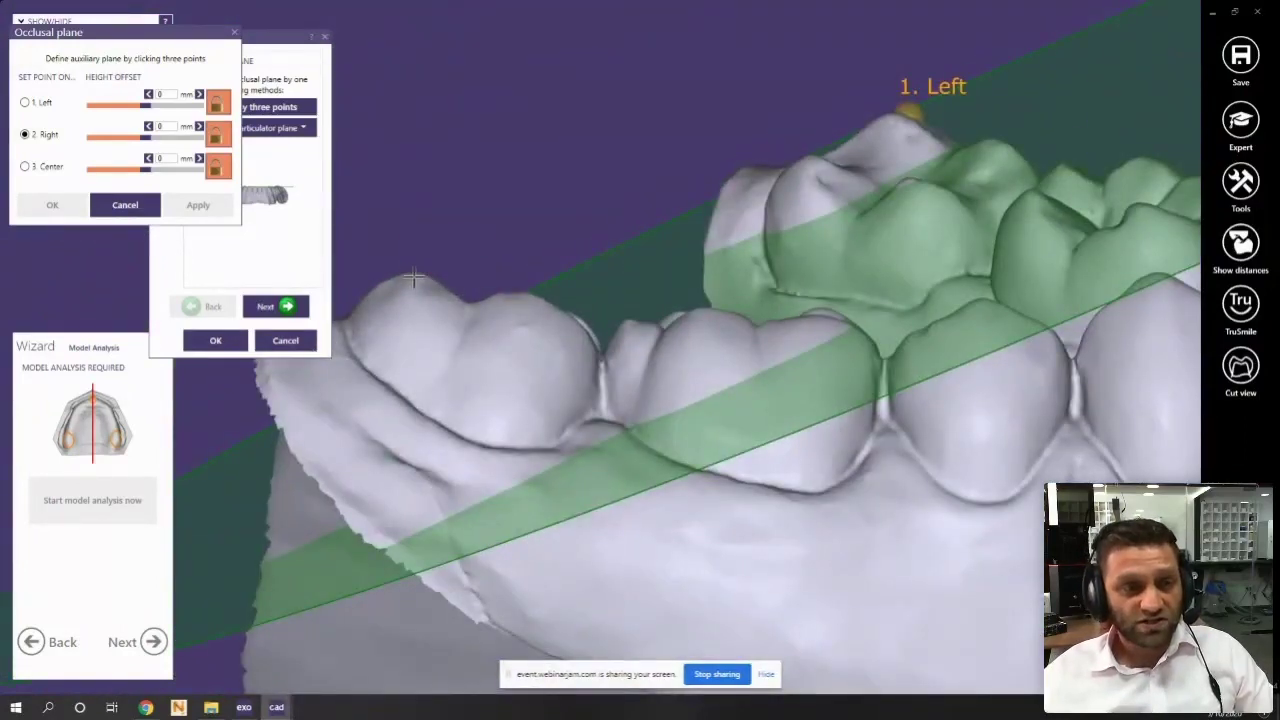
click(414, 280)
Place the center point on the tip of the lower right canine and accept the three-point occlusal plane
scroll(414, 280, down, 3)
right_drag(414, 280, 608, 214)
scroll(608, 214, up, 4)
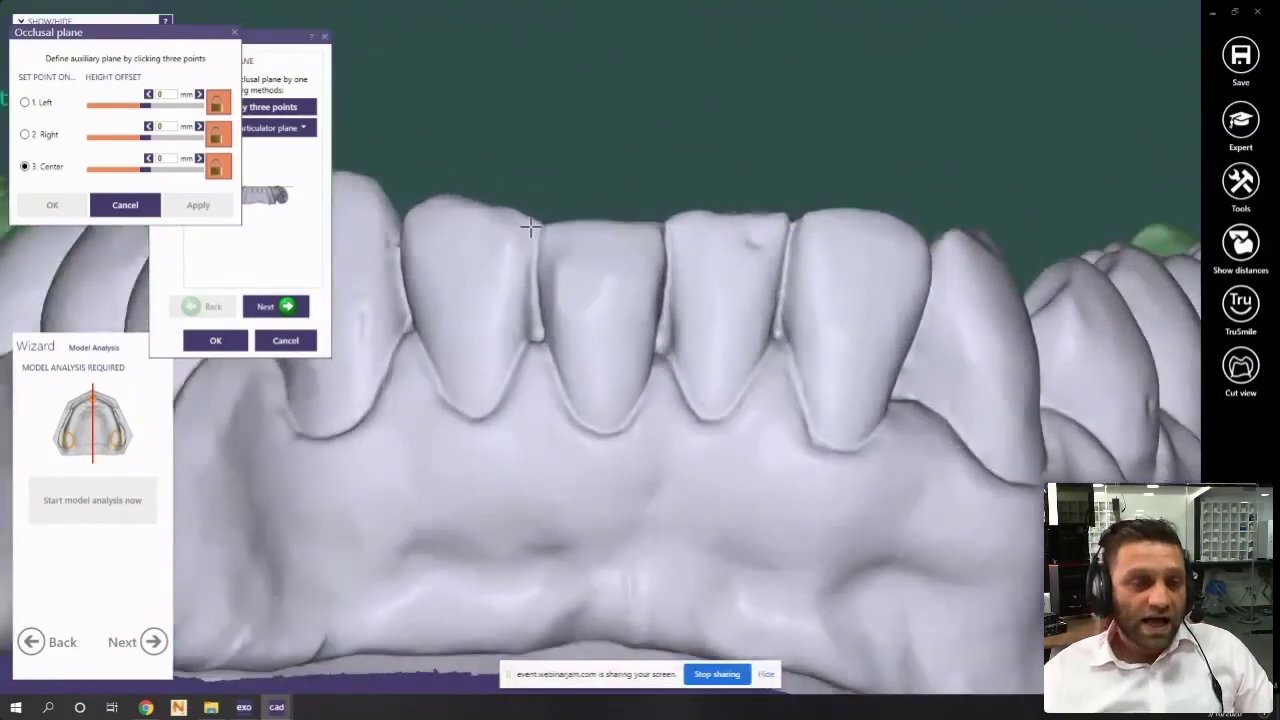
scroll(671, 243, down, 3)
scroll(541, 391, up, 1)
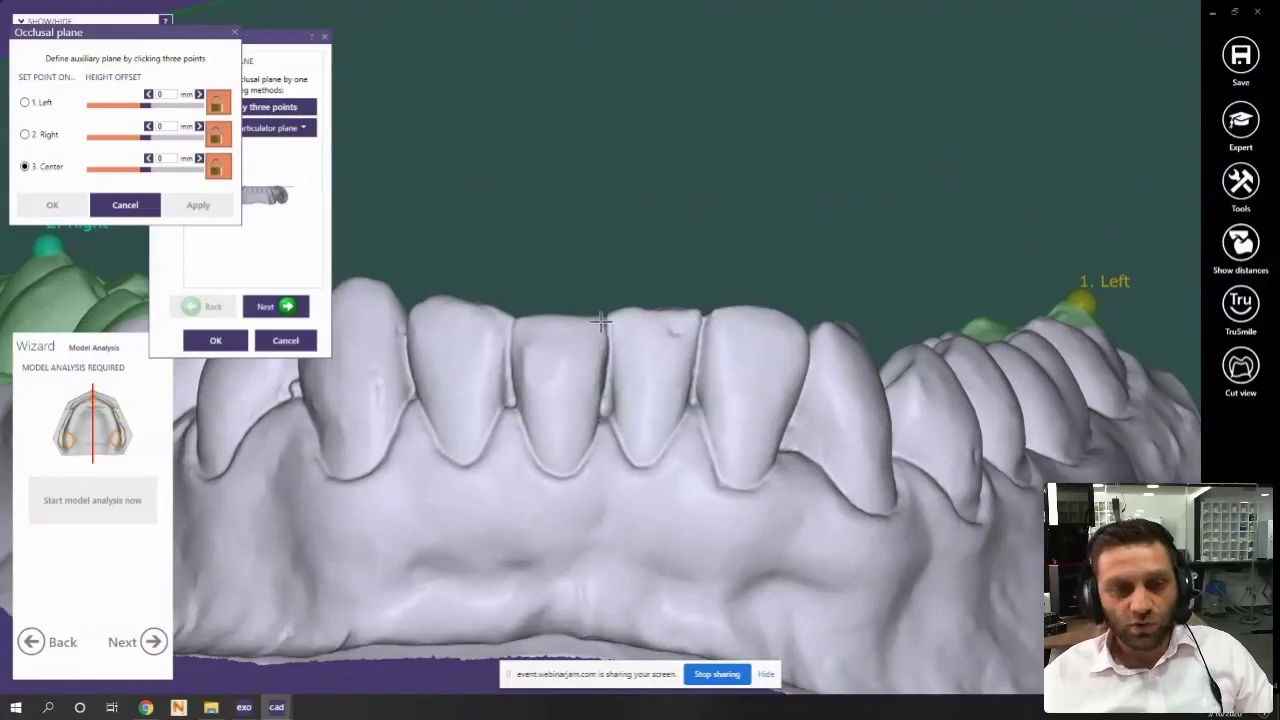
scroll(600, 324, down, 2)
scroll(597, 345, up, 3)
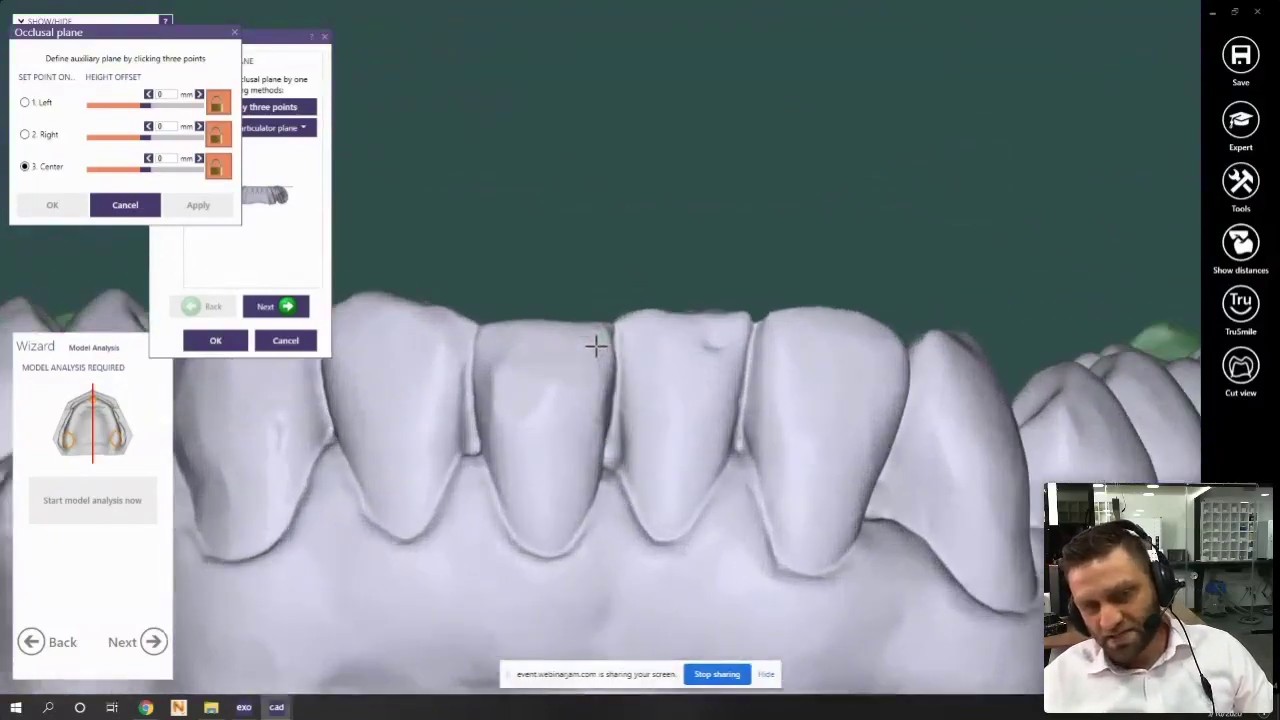
scroll(595, 345, down, 2)
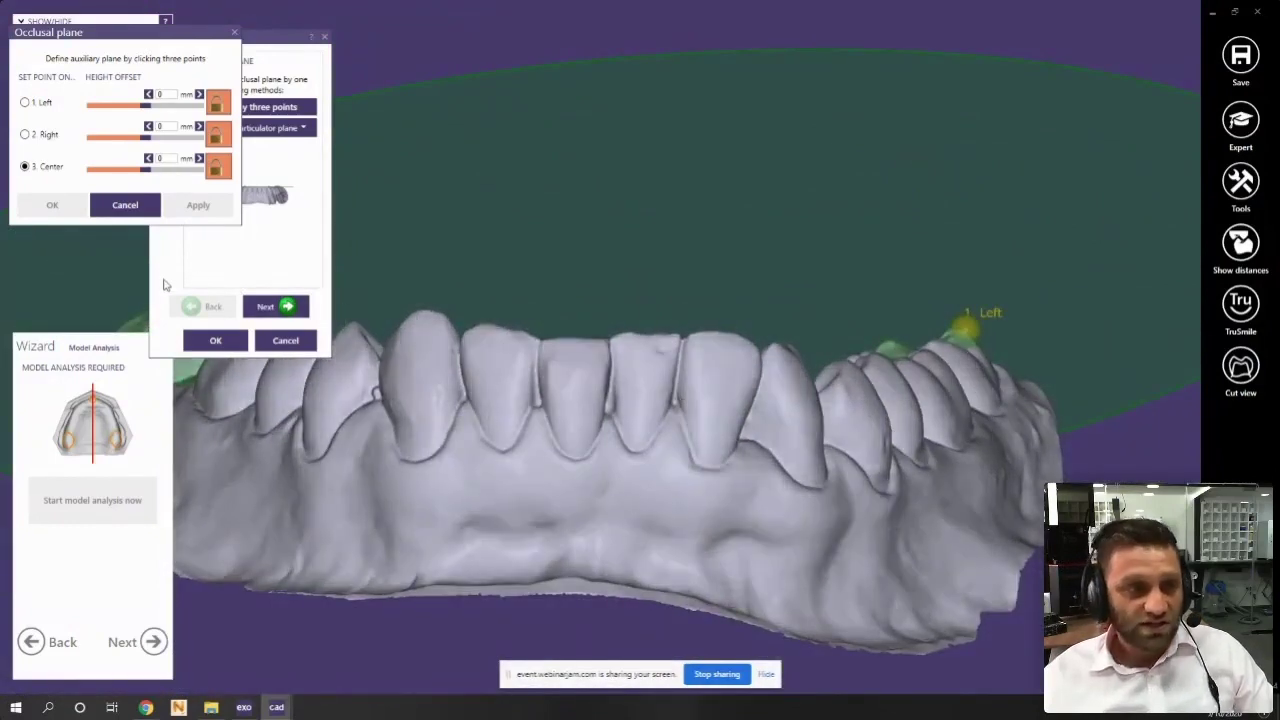
scroll(406, 294, up, 4)
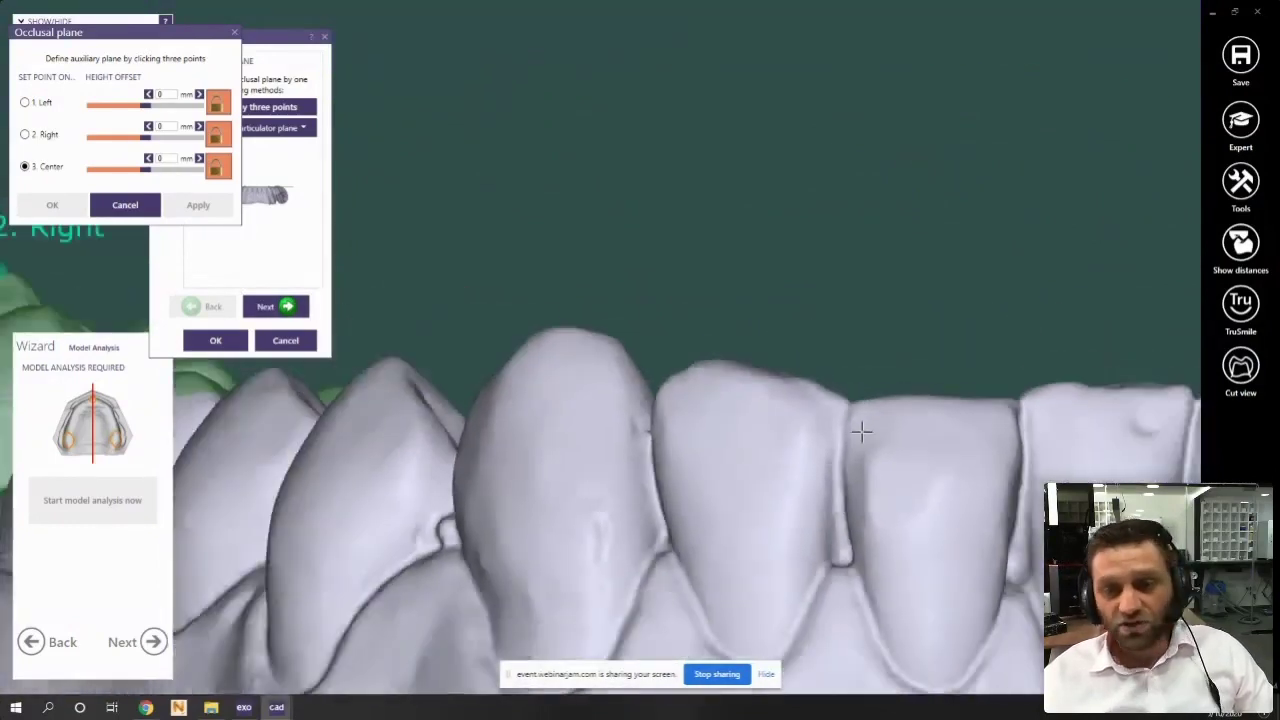
scroll(861, 432, down, 2)
scroll(891, 440, up, 1)
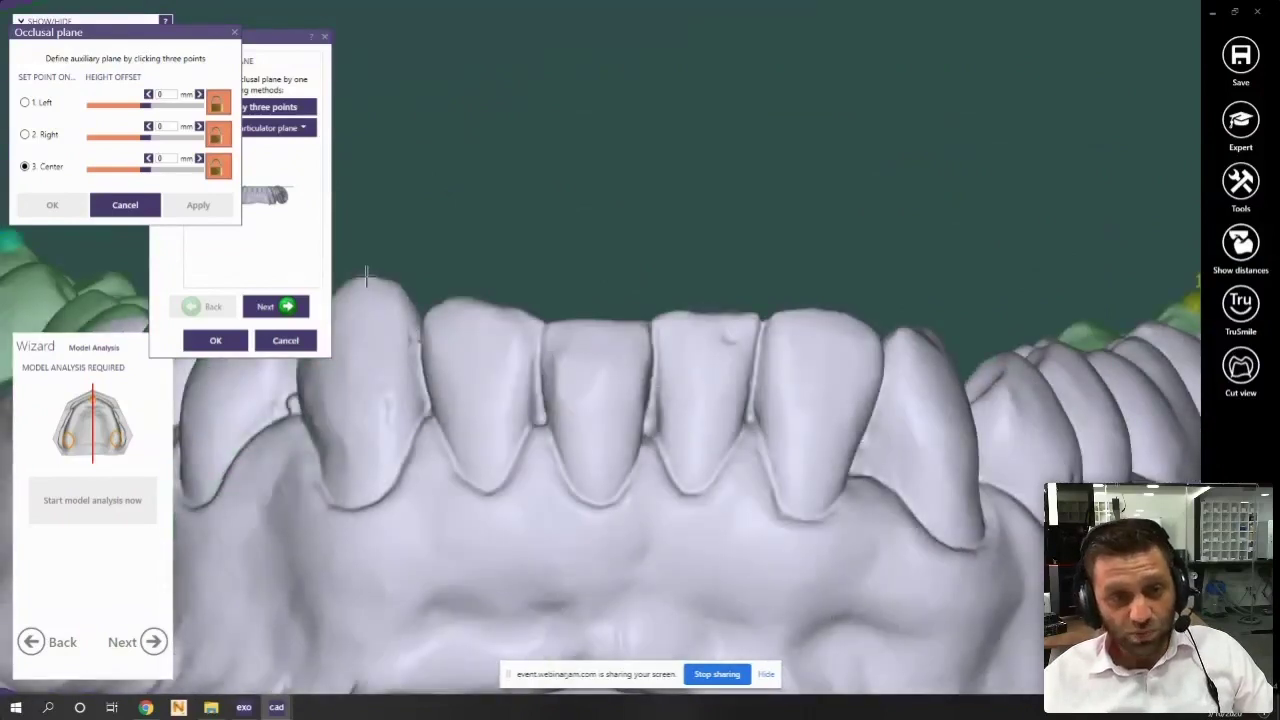
click(366, 280)
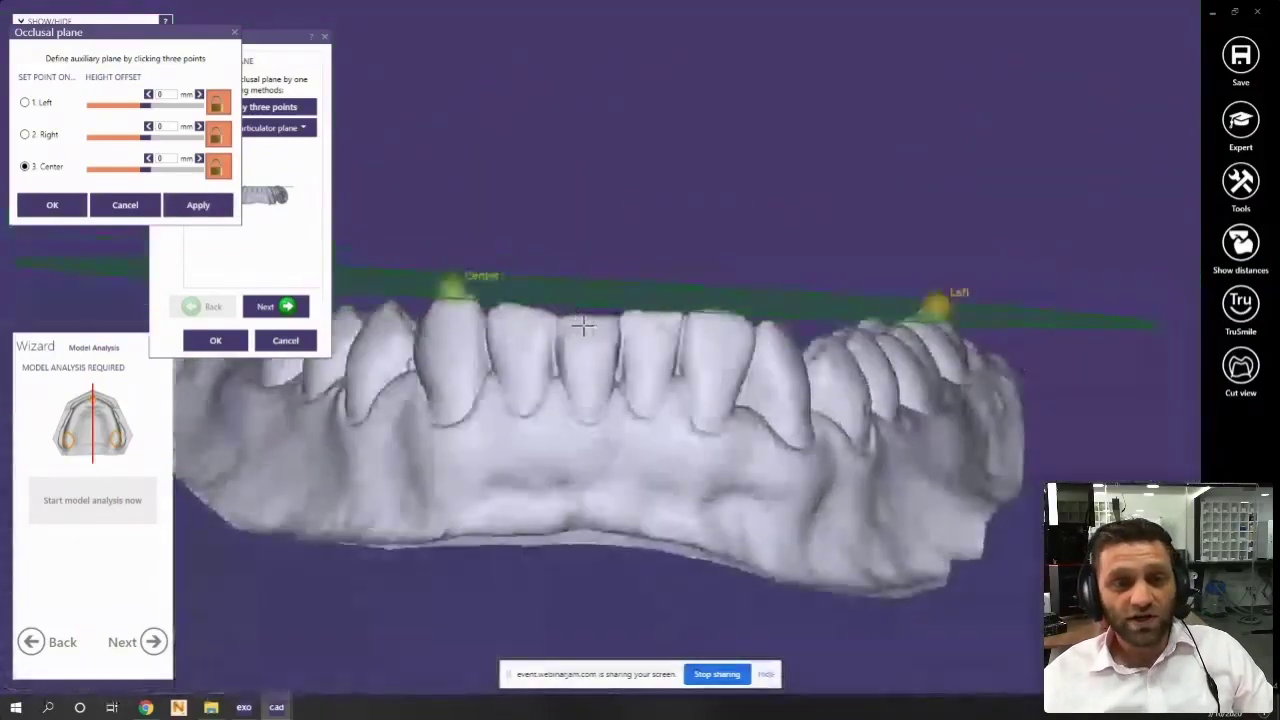
scroll(590, 340, down, 2)
right_drag(600, 349, 632, 358)
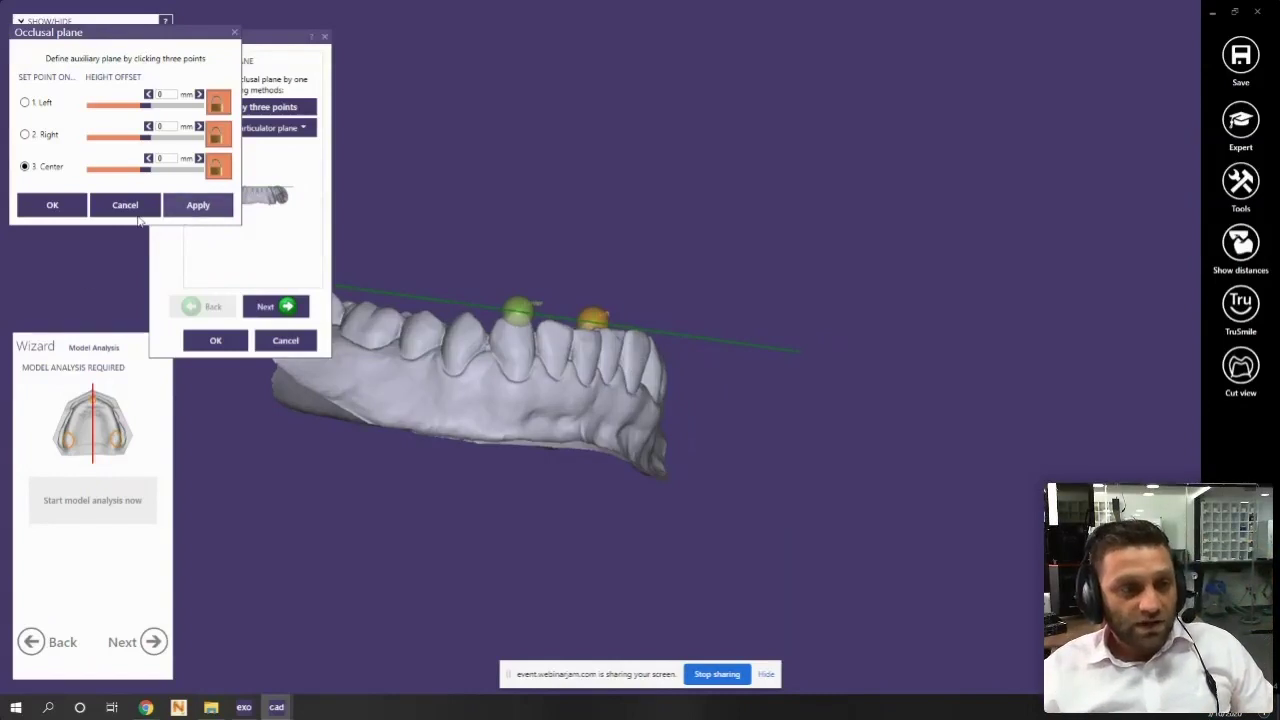
click(52, 205)
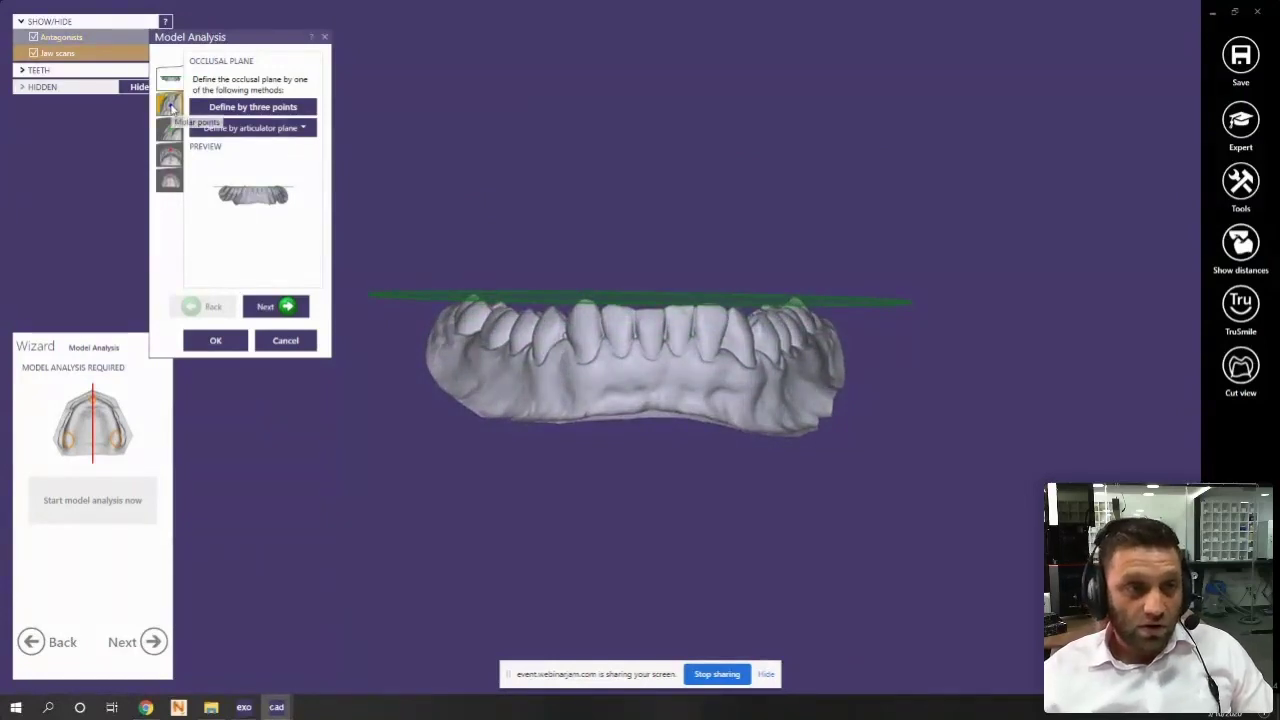
Check the molar points at the center of both lower first molars and accept them
click(170, 105)
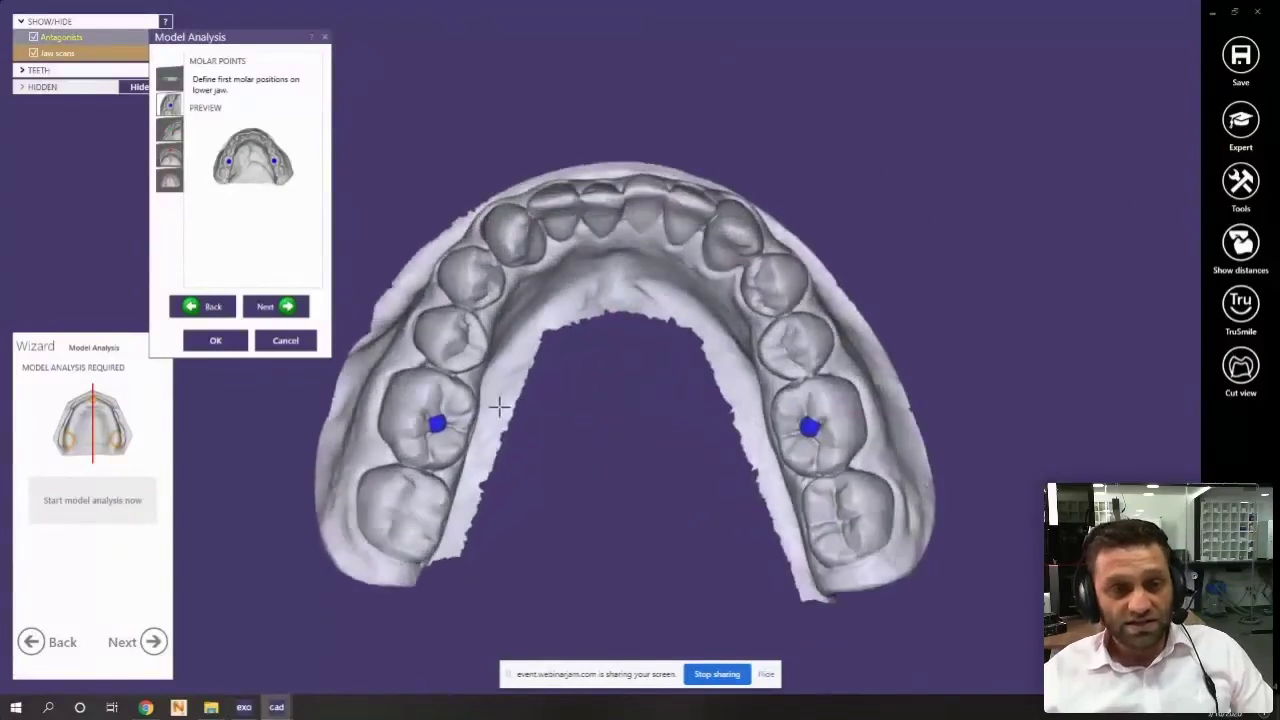
scroll(556, 357, up, 5)
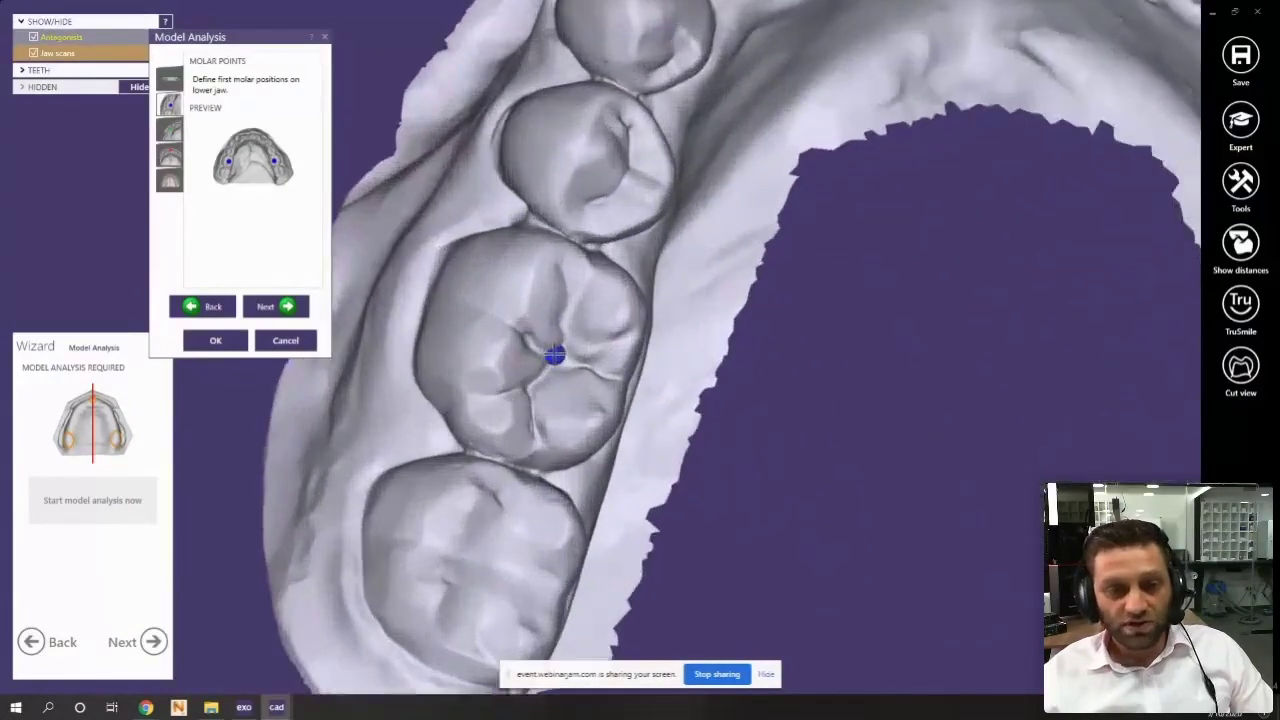
scroll(550, 363, down, 5)
scroll(1040, 352, up, 3)
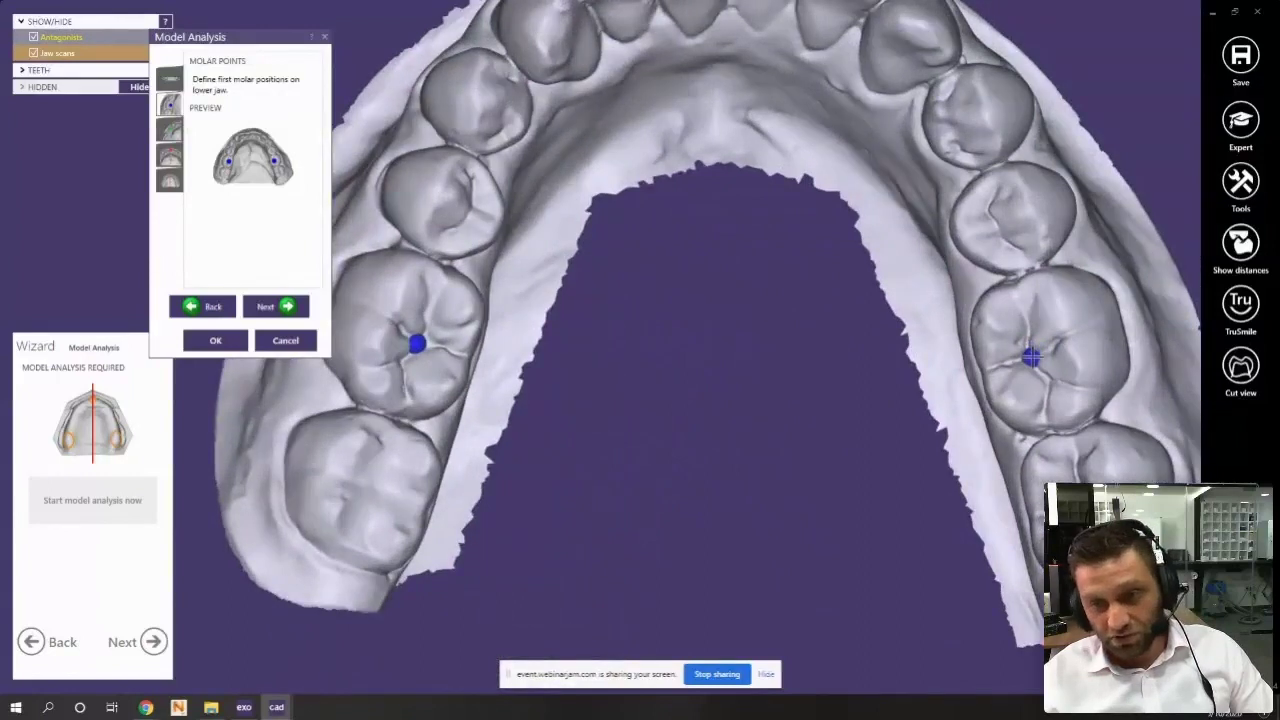
scroll(1032, 357, down, 3)
middle_click(1002, 320)
scroll(431, 297, down, 2)
middle_click(431, 247)
scroll(560, 416, down, 2)
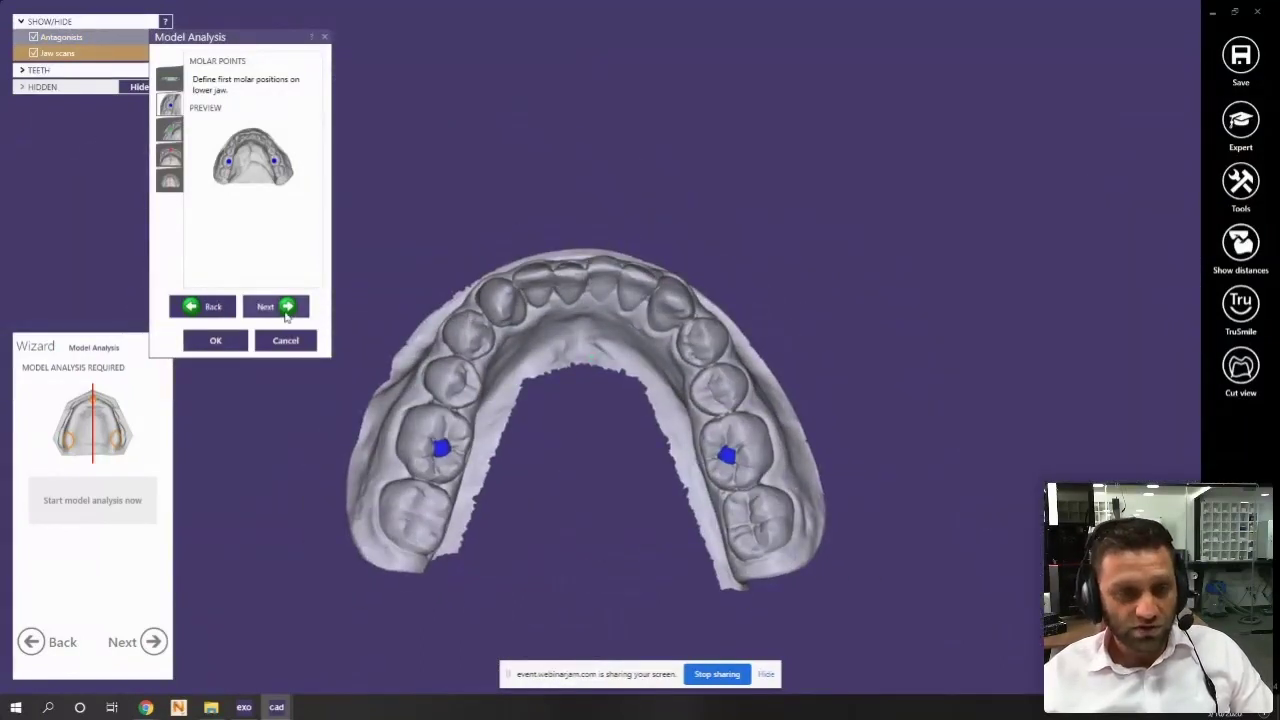
click(285, 307)
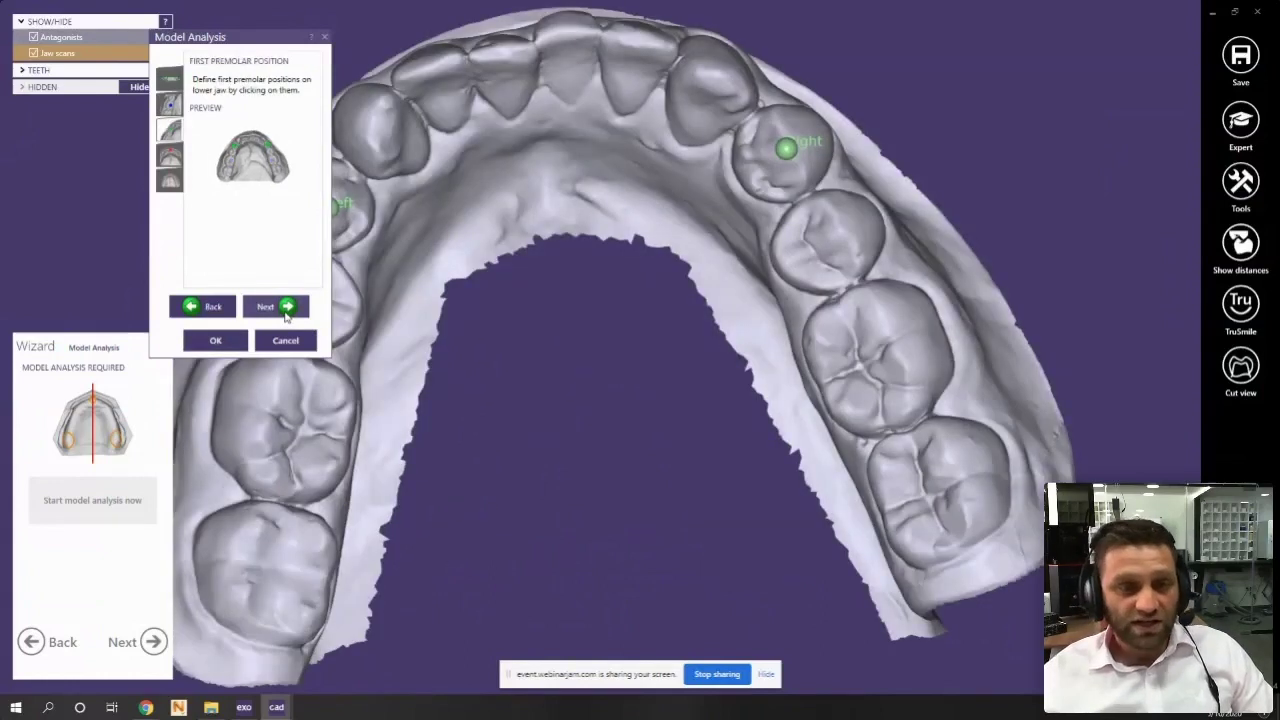
Check the left and right first premolar points on the lower jaw and accept their positions
scroll(560, 318, down, 2)
scroll(850, 320, up, 5)
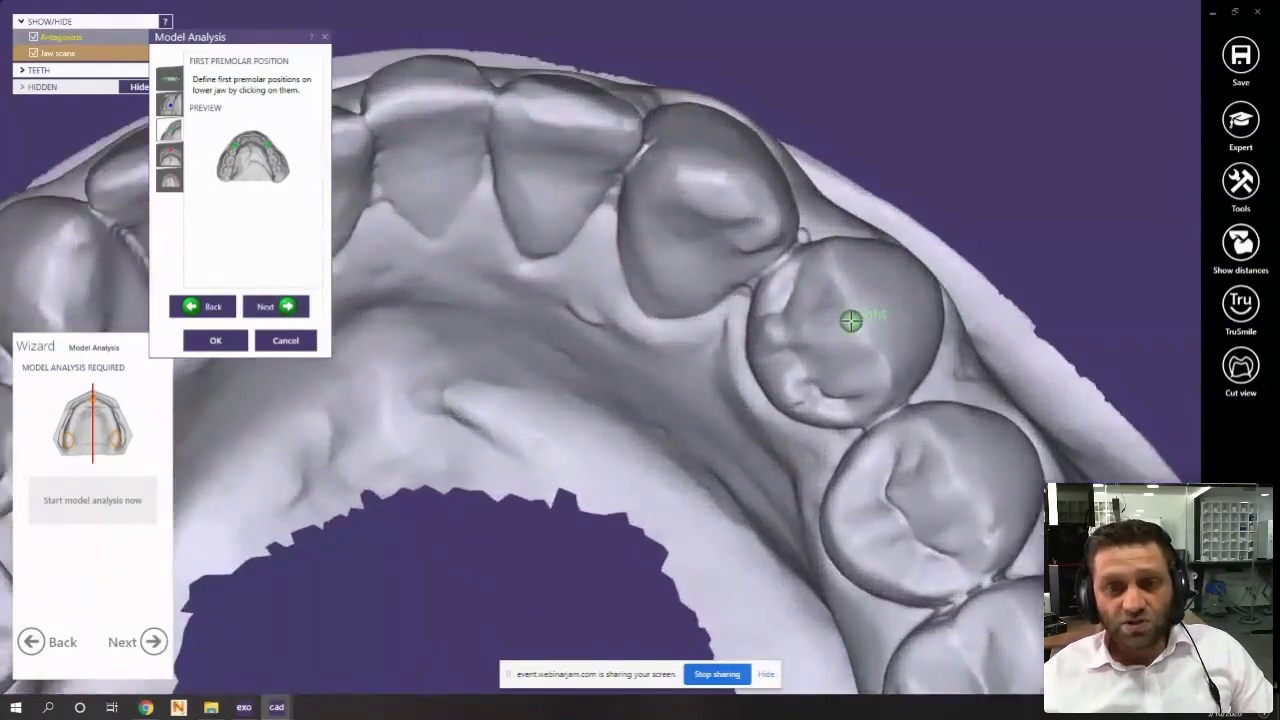
scroll(850, 320, down, 3)
middle_click(850, 320)
middle_click(395, 335)
middle_click(350, 403)
scroll(433, 380, up, 2)
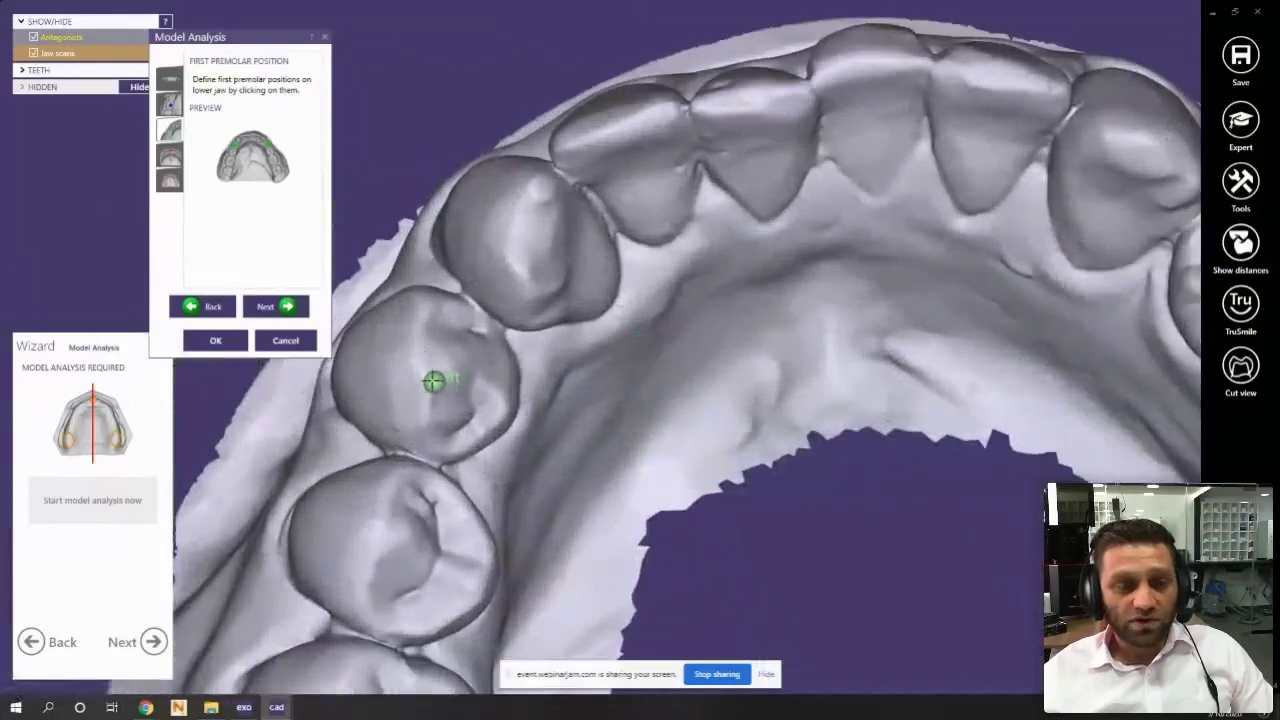
scroll(421, 379, down, 4)
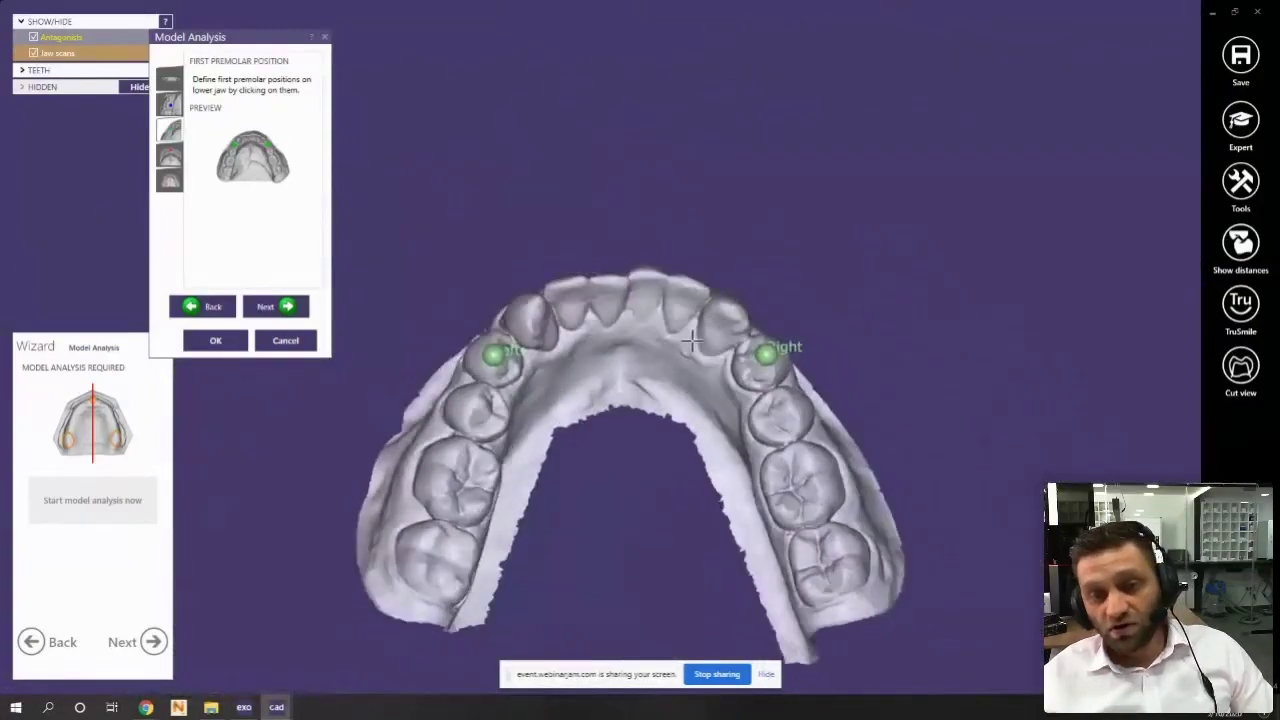
right_drag(692, 332, 575, 385)
click(285, 305)
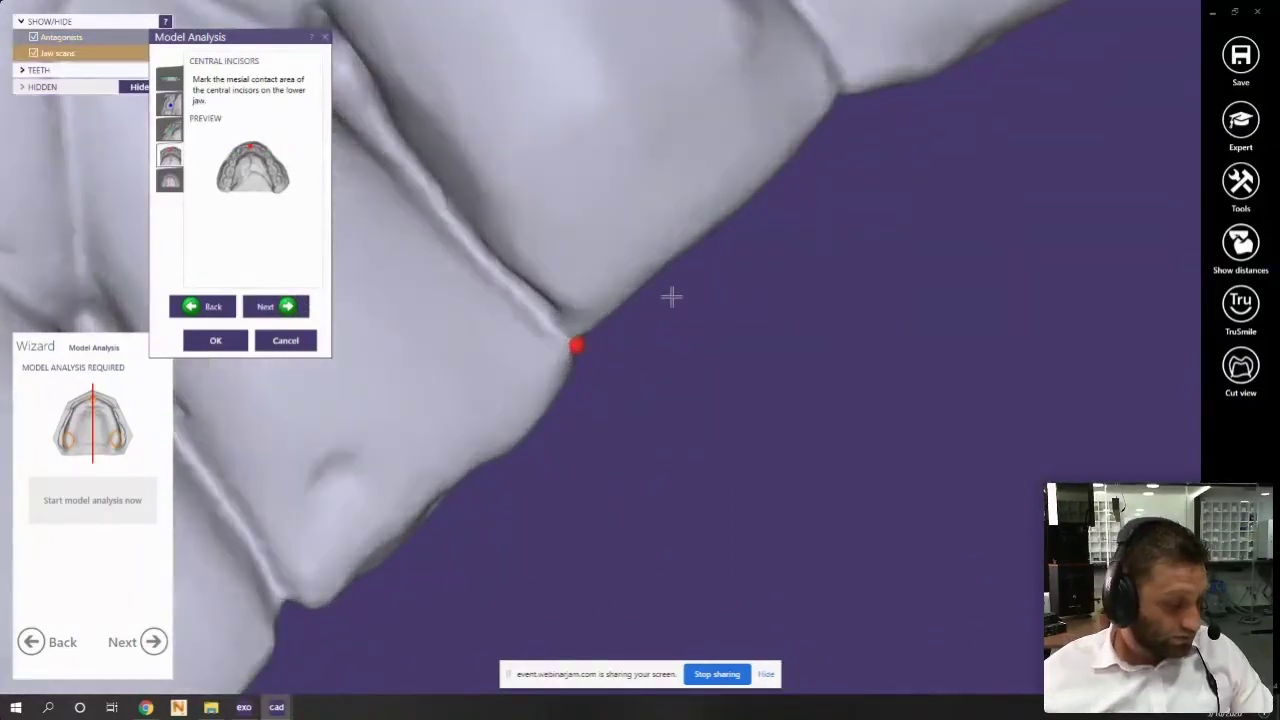
Check the point at the mesial contact of the lower central incisors from the front and accept it
scroll(675, 306, down, 4)
mouse_move(680, 317)
right_down()
mouse_move(640, 285)
mouse_move(608, 300)
right_up()
scroll(606, 297, down, 3)
scroll(560, 300, up, 5)
scroll(560, 298, up, 2)
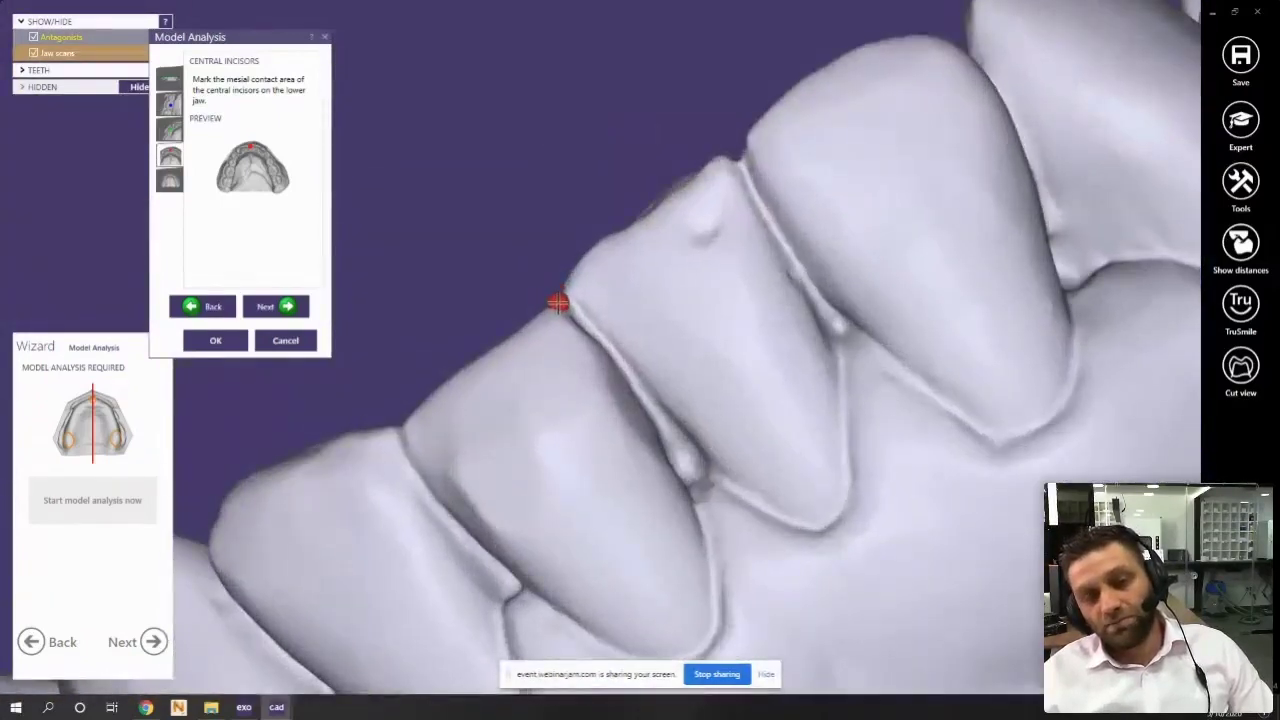
scroll(586, 357, down, 4)
right_drag(586, 357, 586, 360)
scroll(586, 356, up, 3)
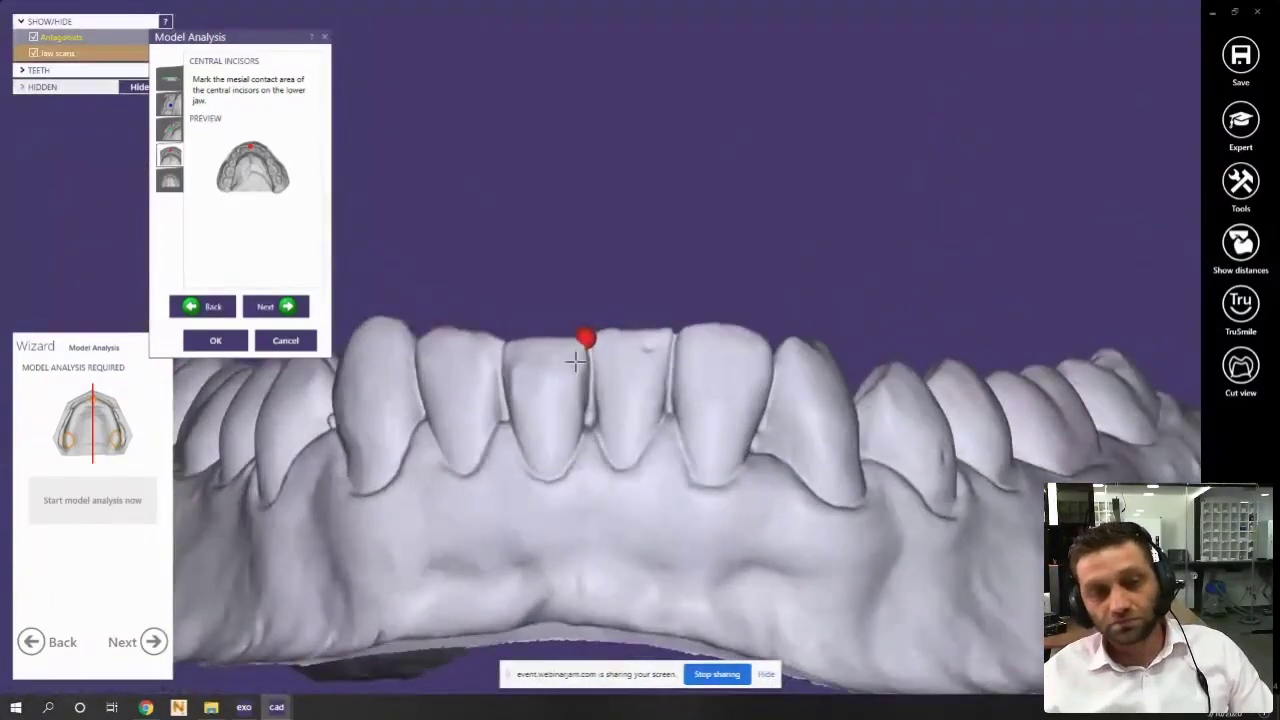
click(266, 306)
Align the lower raphe median plane with the central incisor contact point and finish the model analysis
right_drag(531, 291, 570, 257)
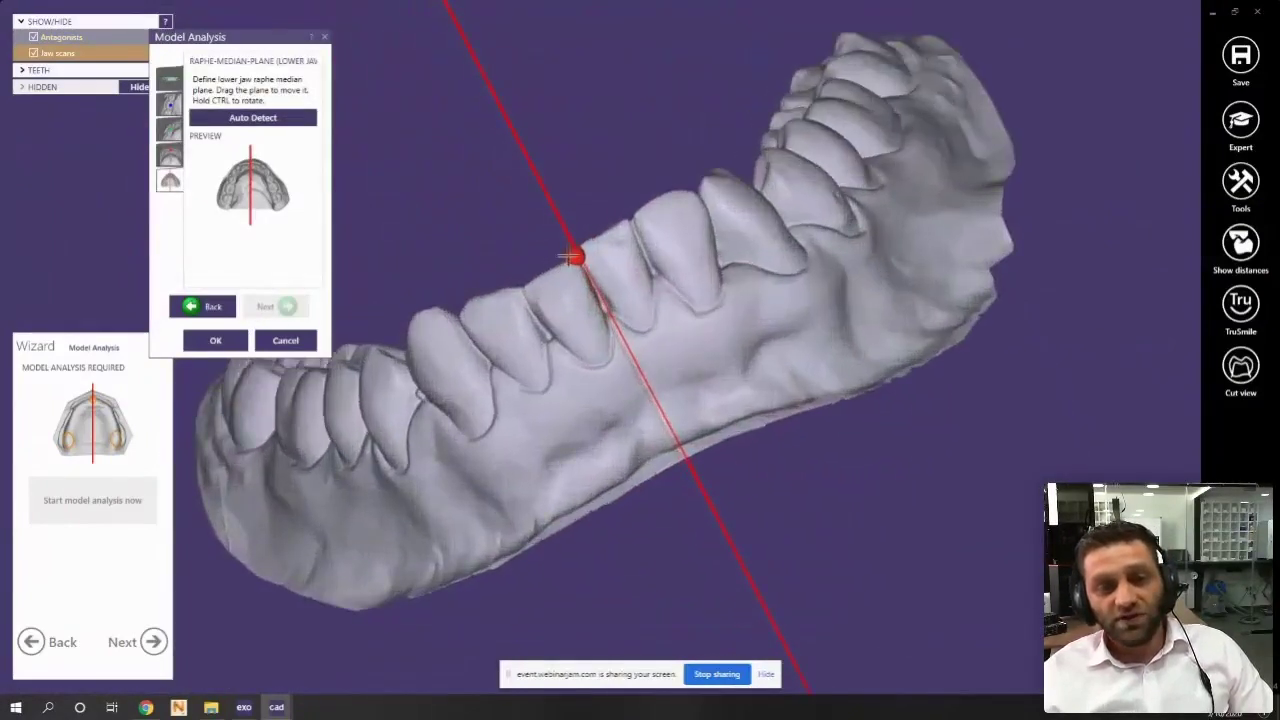
scroll(576, 256, up, 3)
drag(602, 260, 592, 260)
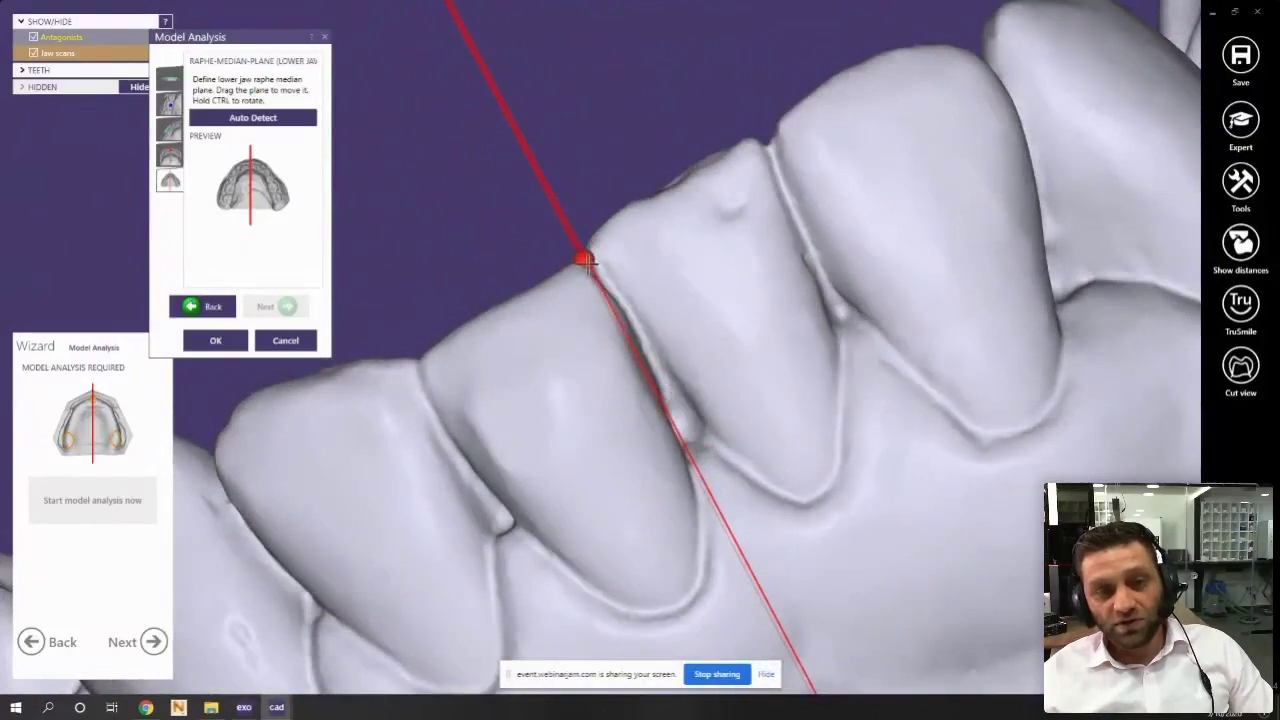
scroll(593, 260, down, 3)
right_drag(590, 260, 615, 350)
scroll(615, 350, down, 5)
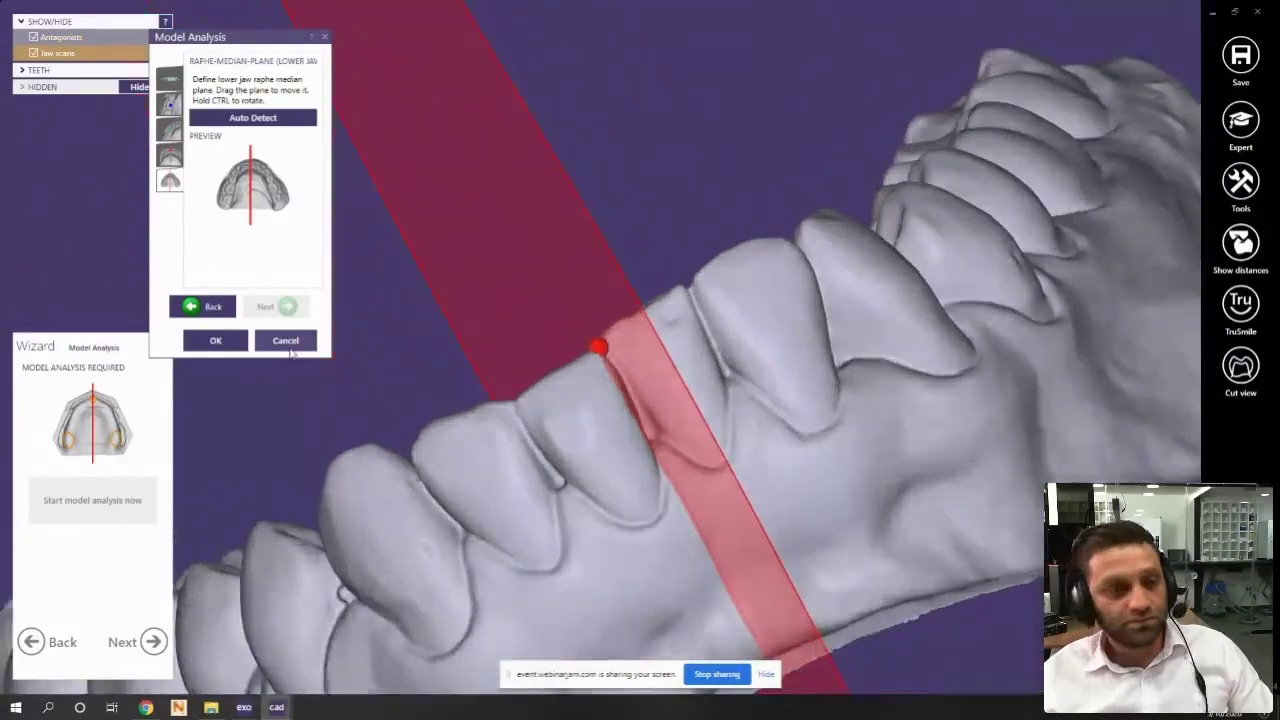
click(213, 342)
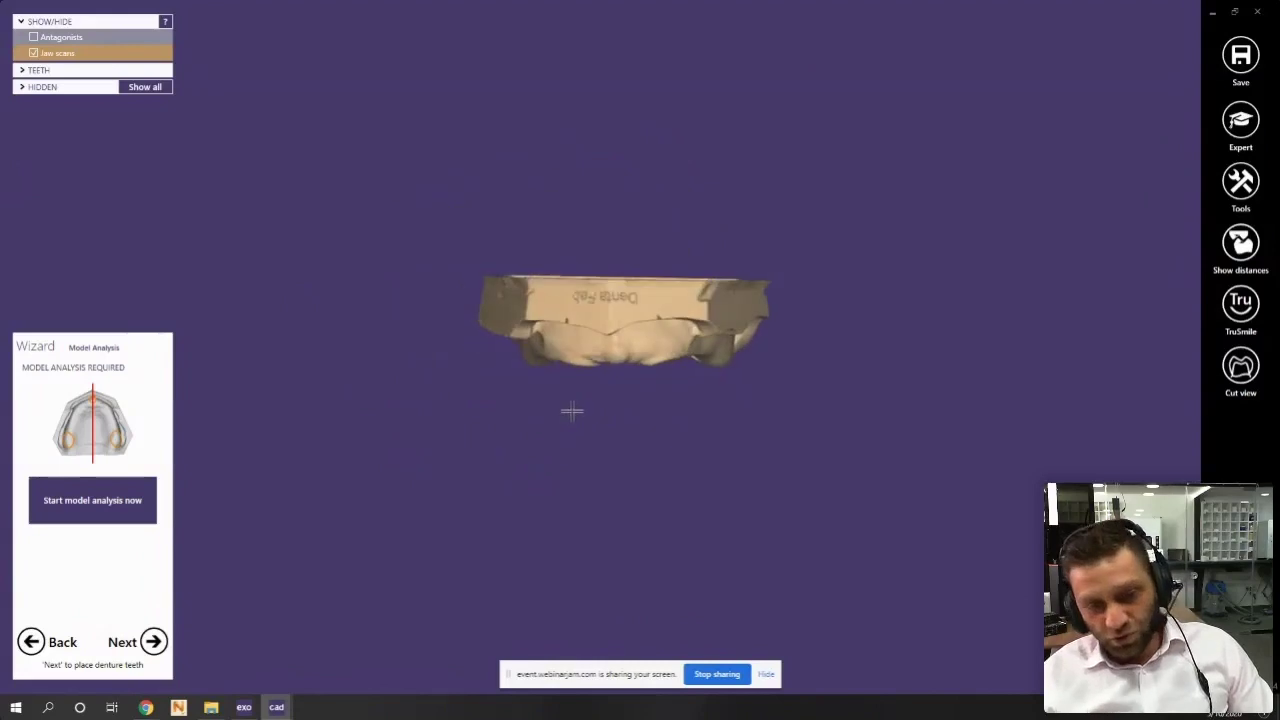
Continue to the denture tooth placement and hide the occlusal plane among the model analysis elements
click(142, 643)
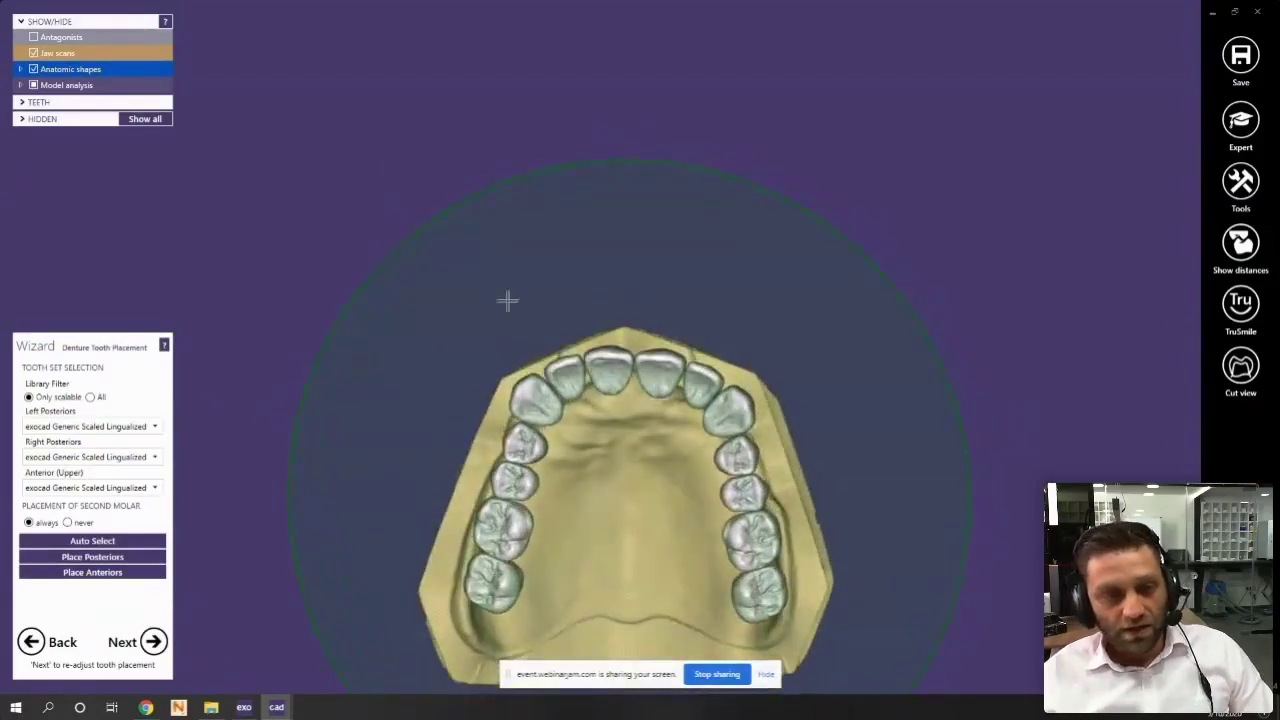
click(20, 87)
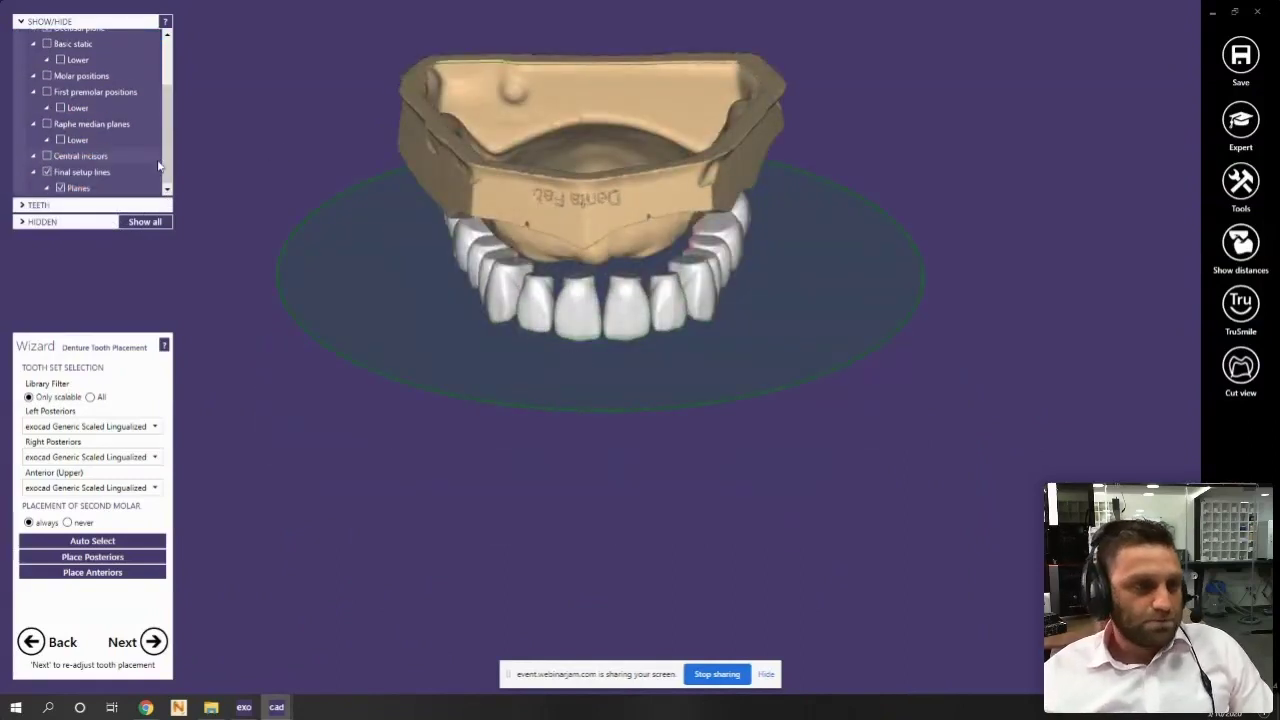
drag(165, 158, 170, 120)
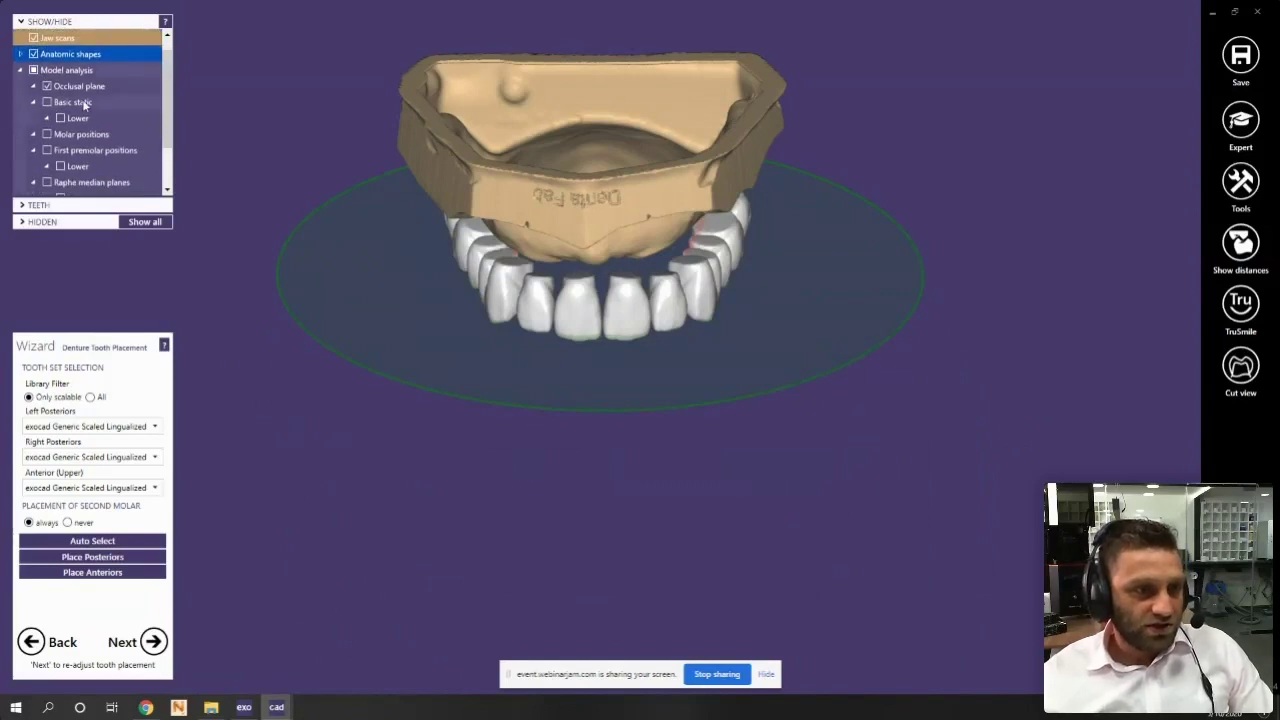
scroll(168, 120, down, 2)
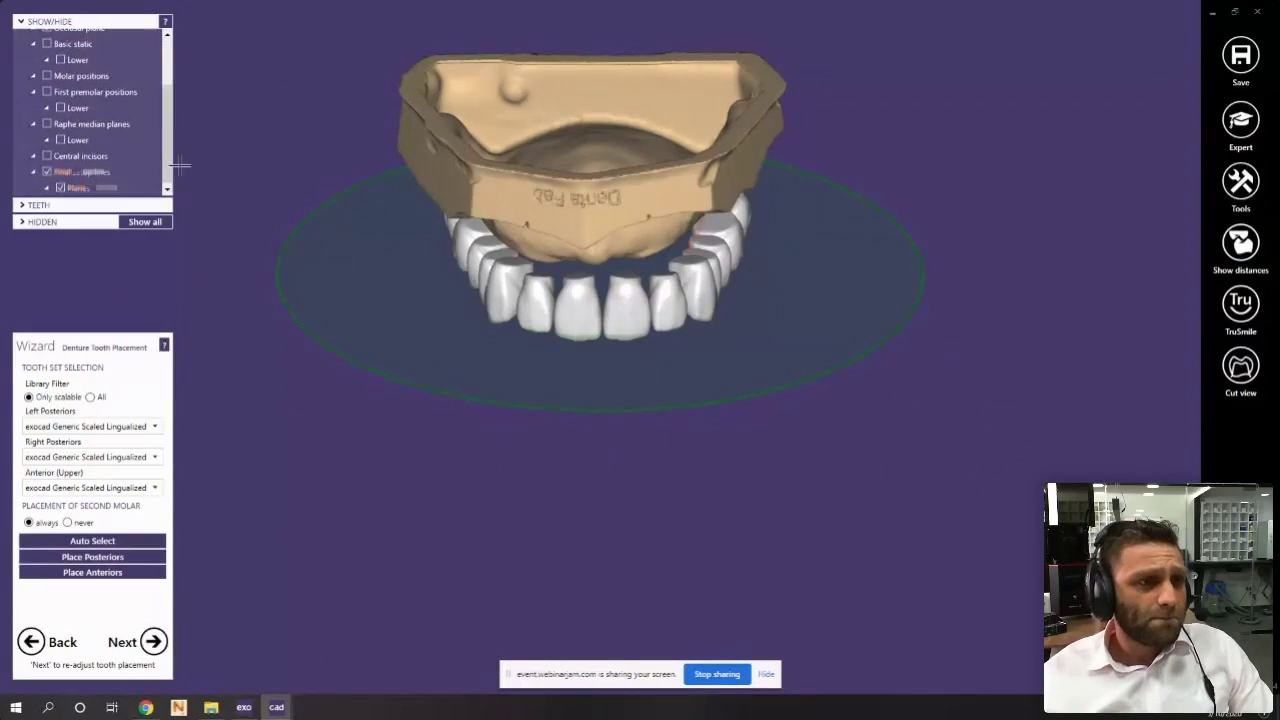
scroll(57, 111, up, 2)
click(47, 95)
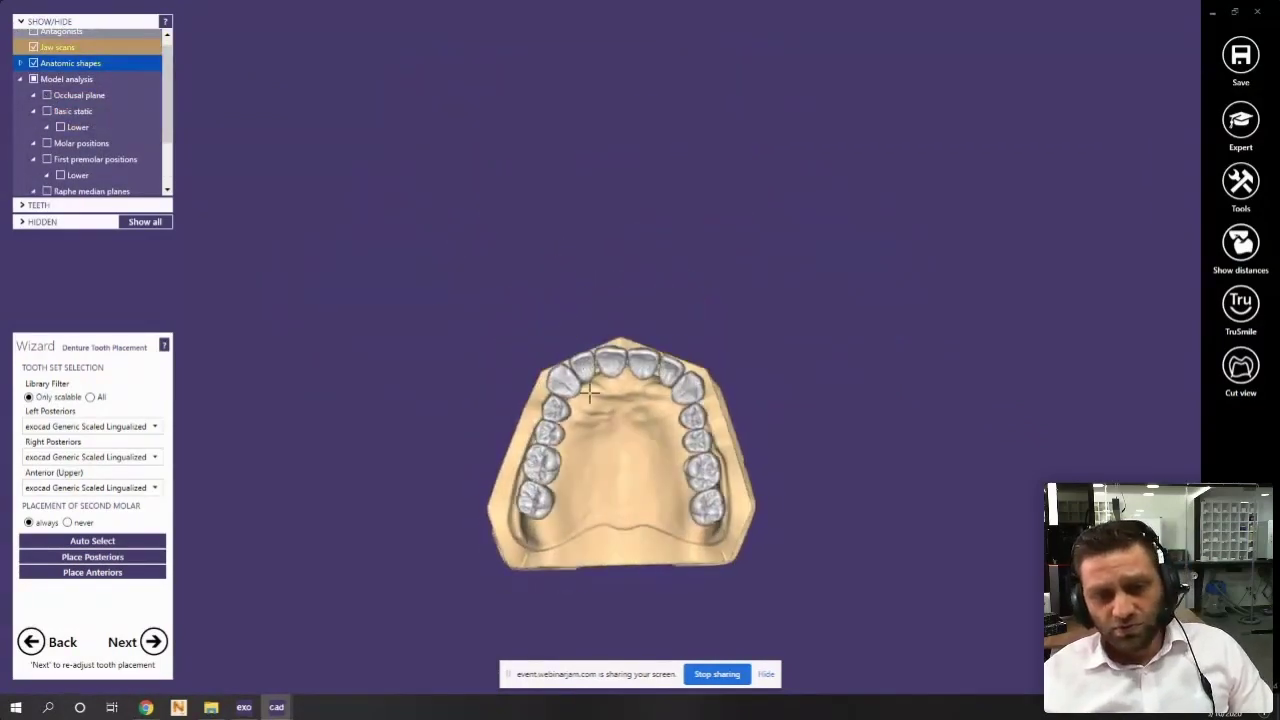
Examine the automatically placed upper denture teeth on the jaw scan from the occlusal side and other angles
scroll(590, 393, up, 5)
middle_click(657, 466)
right_drag(657, 466, 643, 406)
right_drag(580, 302, 494, 311)
scroll(620, 426, up, 5)
scroll(629, 378, down, 5)
scroll(620, 334, up, 5)
scroll(711, 316, down, 5)
Hide the anatomic shapes and examine the posterior setup lines along the ridges of the bare upper jaw scan
click(34, 64)
middle_click(474, 244)
right_drag(474, 244, 491, 328)
scroll(563, 431, down, 3)
middle_click(563, 431)
right_drag(563, 431, 560, 407)
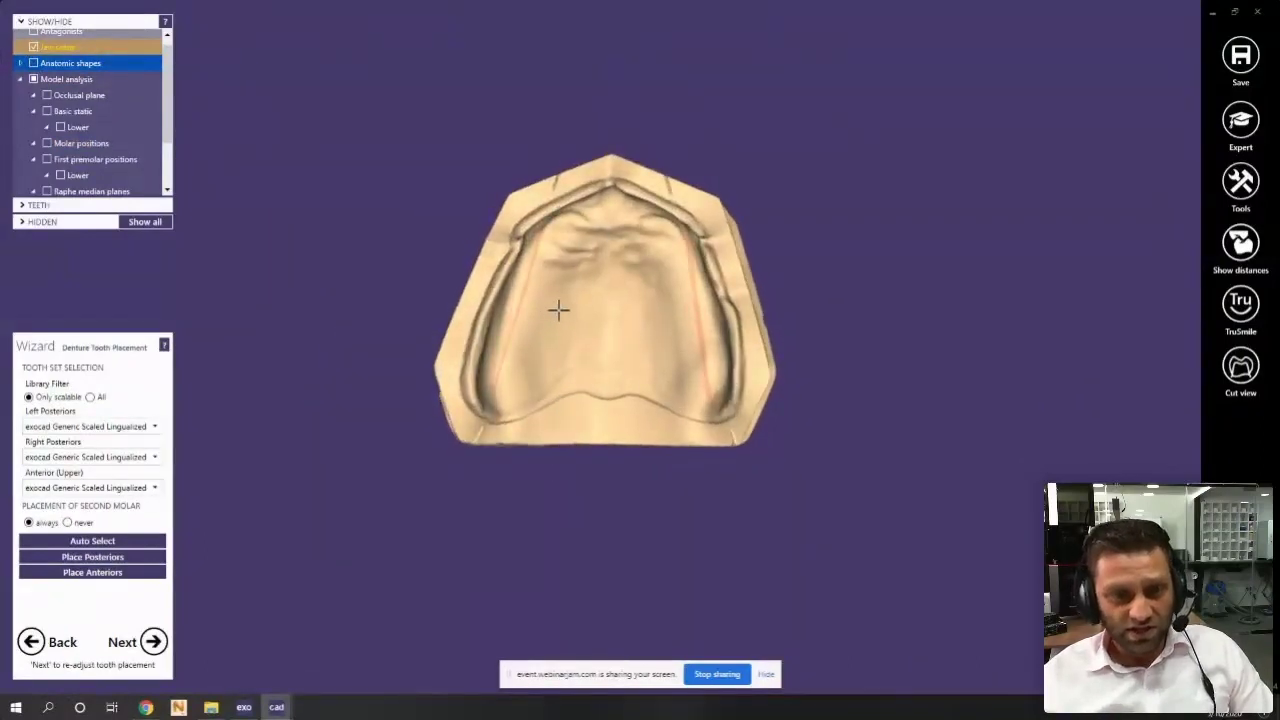
scroll(558, 310, up, 3)
middle_click(587, 302)
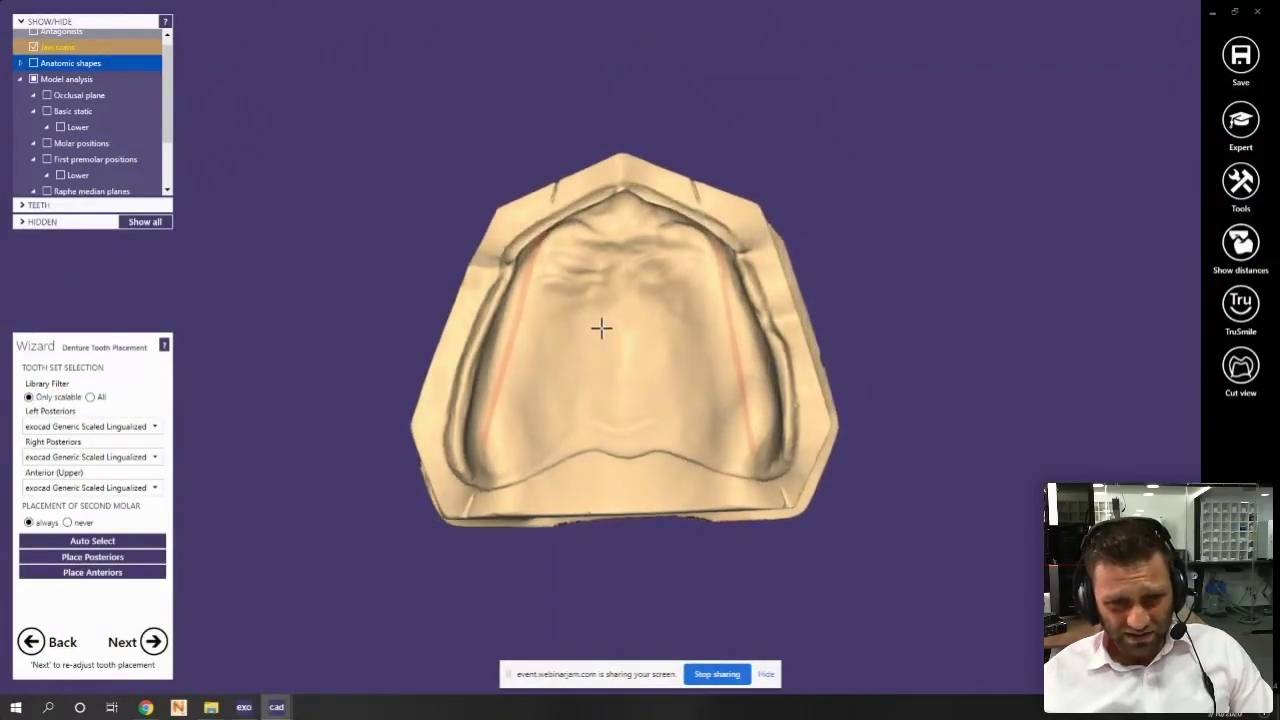
scroll(601, 328, up, 5)
scroll(635, 337, down, 5)
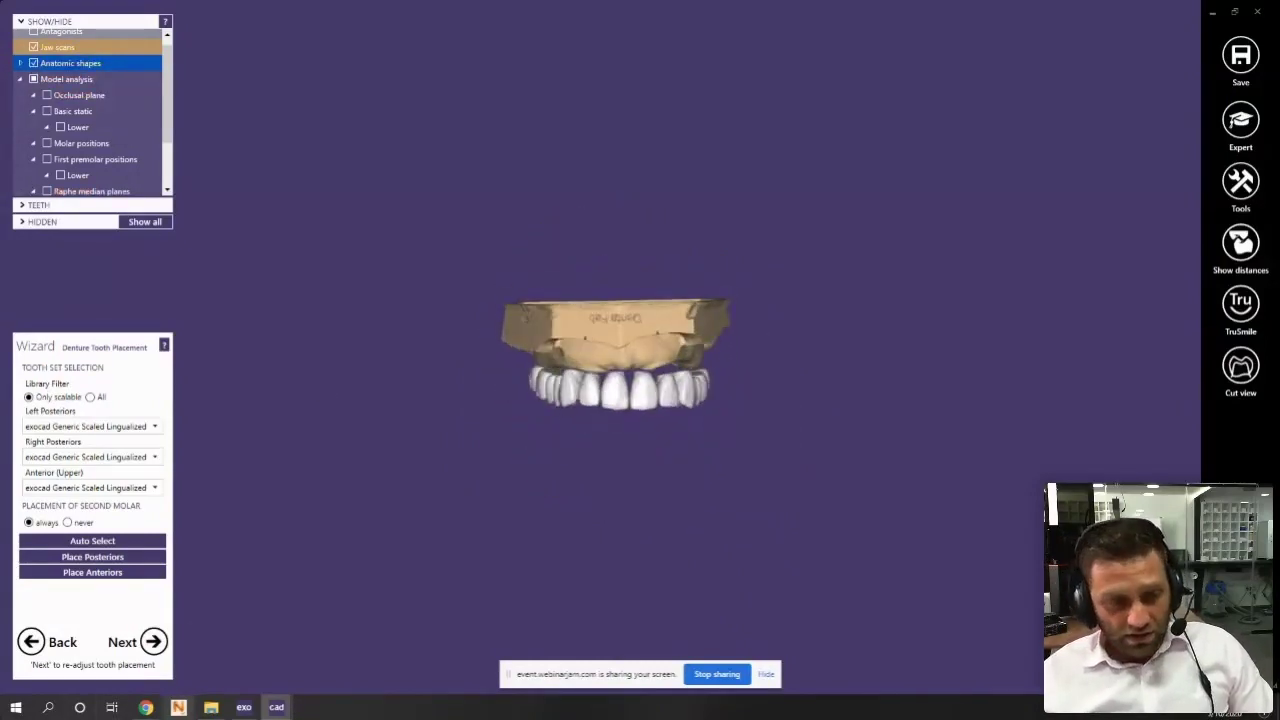
Switch to the exocad project database to review tooth 15's full denture material and scaling options, and return to the denture design
click(243, 707)
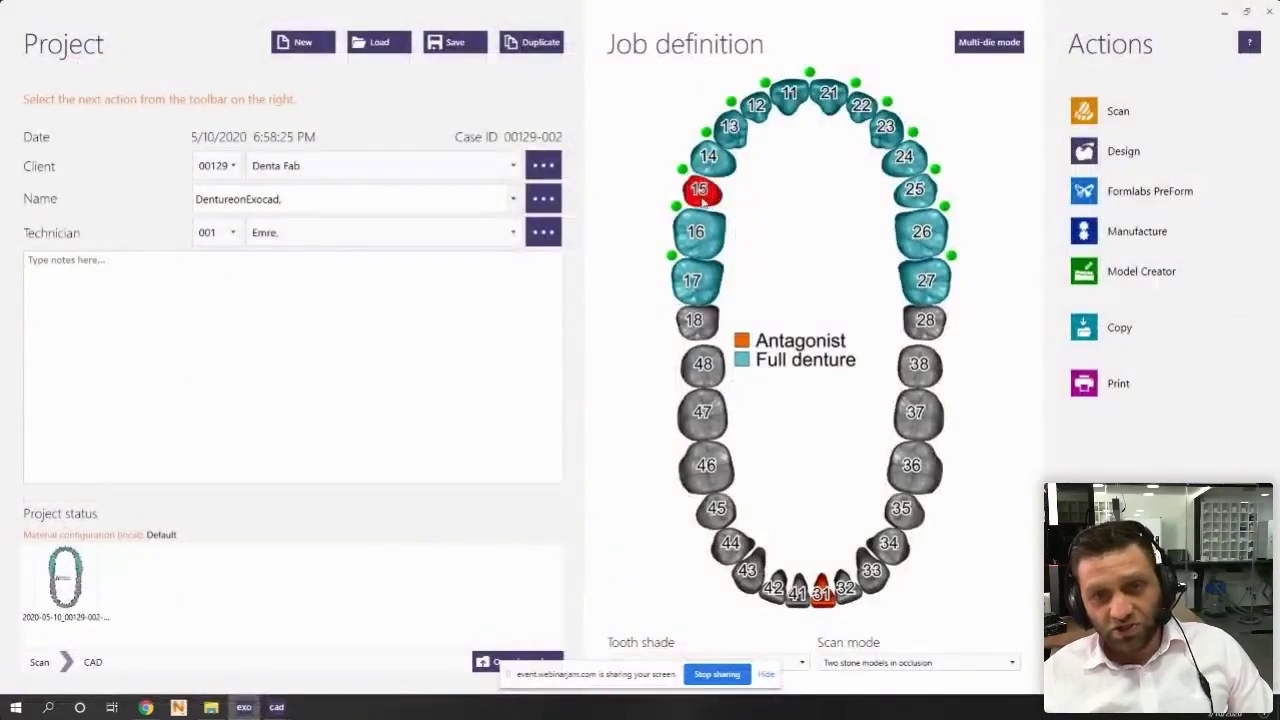
click(710, 151)
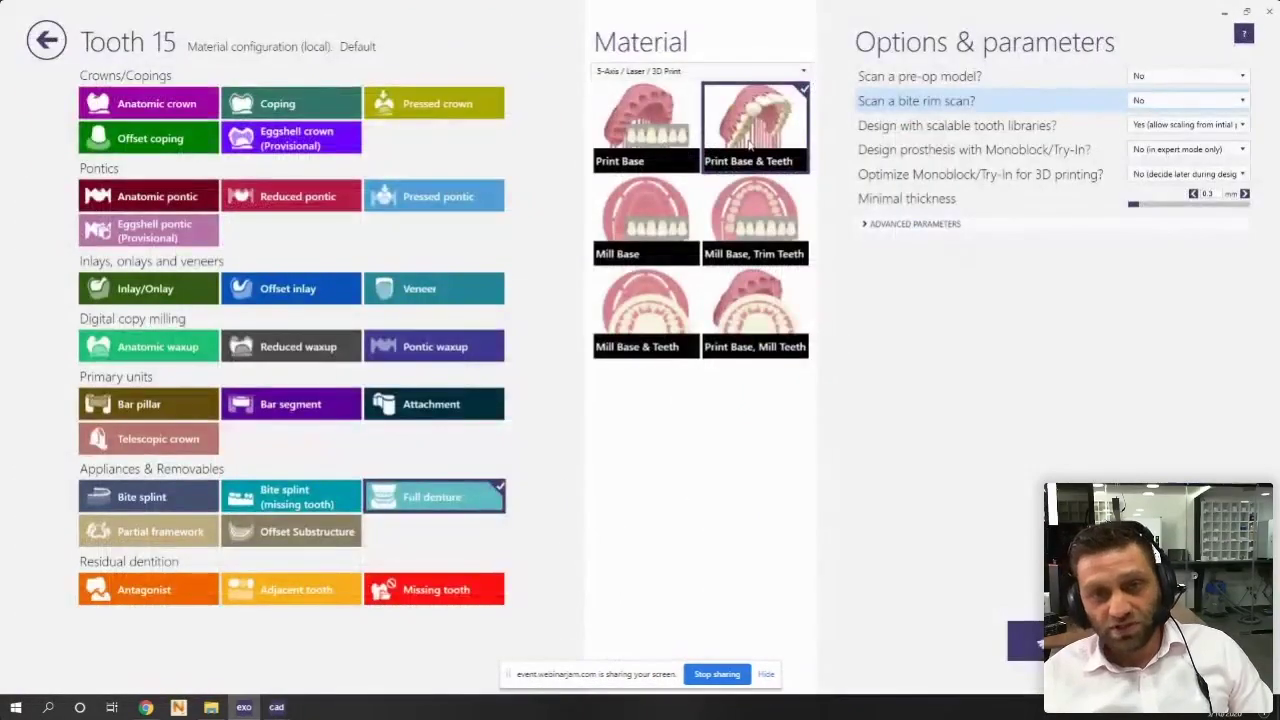
click(1040, 641)
mouse_move(266, 703)
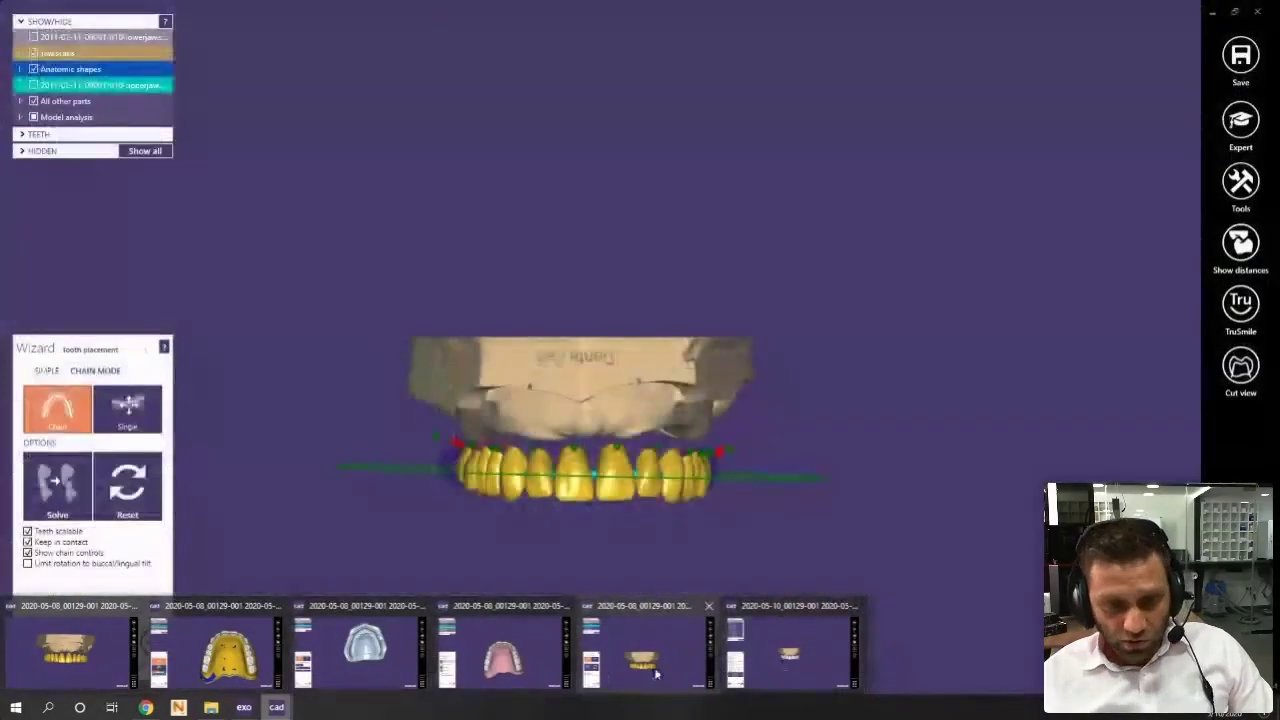
click(745, 688)
scroll(618, 348, up, 5)
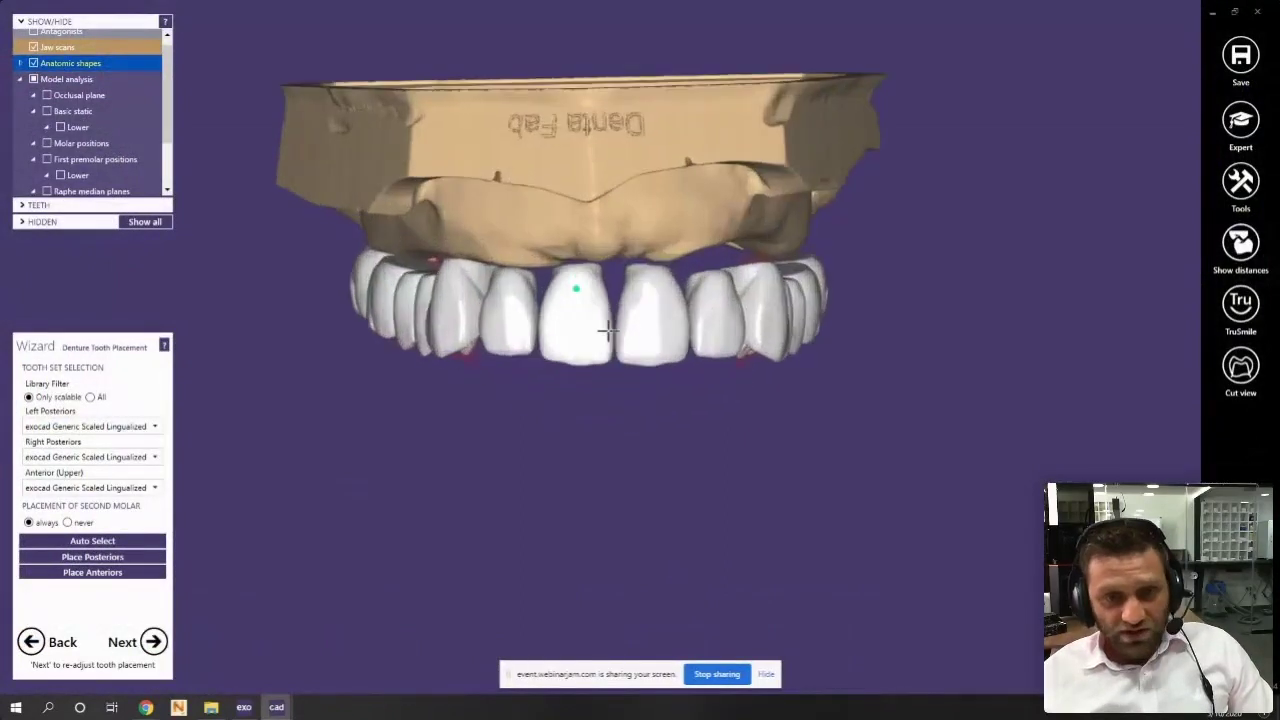
Choose the Nobilium NOBILDENT 30 tooth set for the left and right posteriors and place them on the upper jaw
click(154, 428)
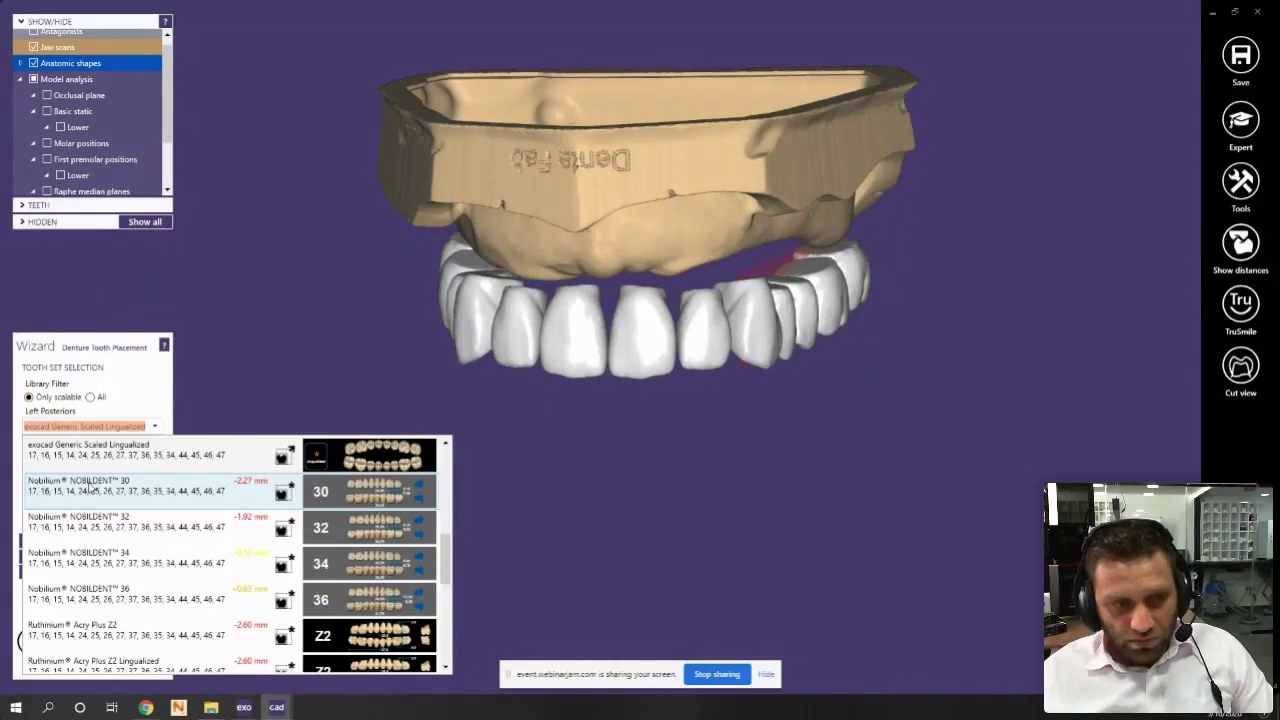
click(380, 495)
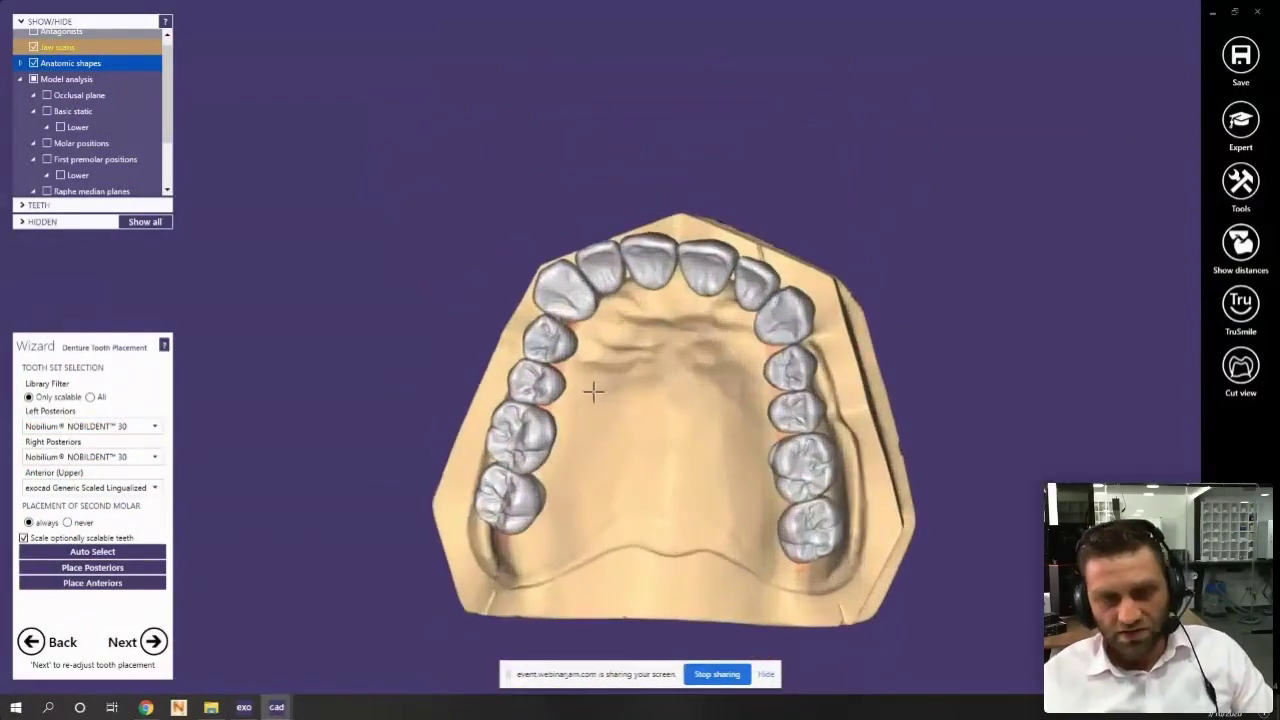
click(100, 568)
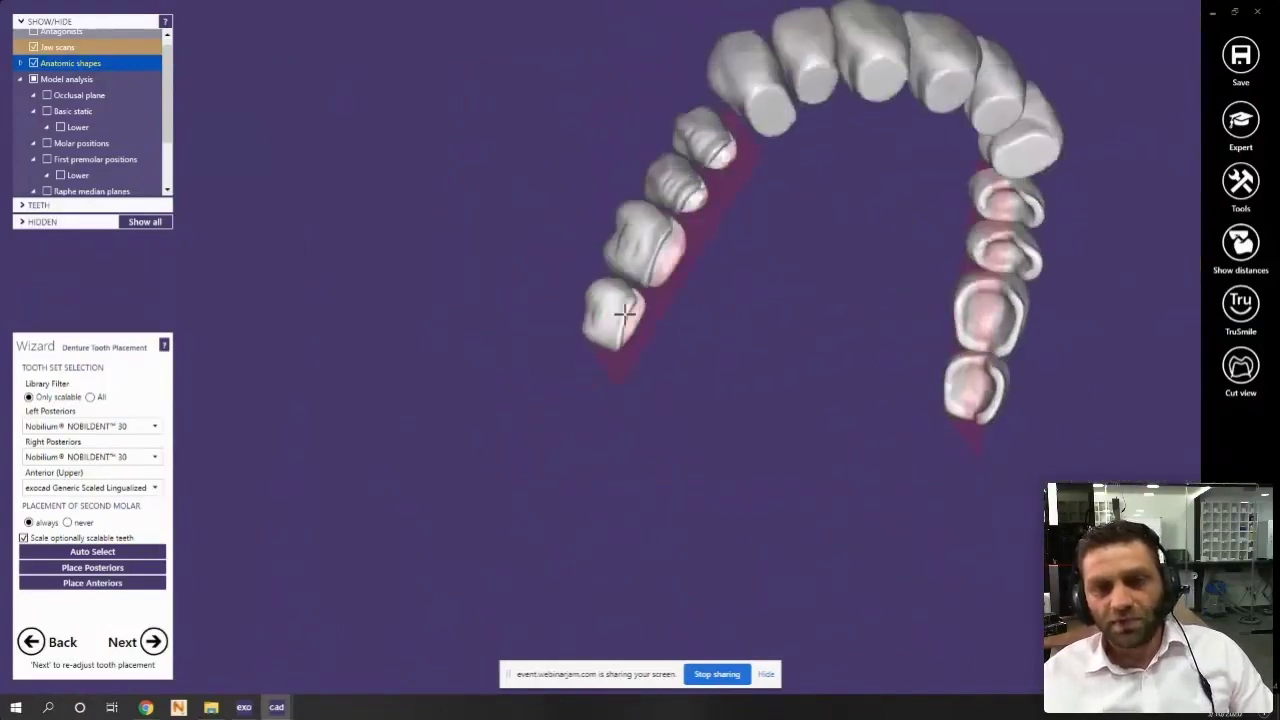
click(34, 48)
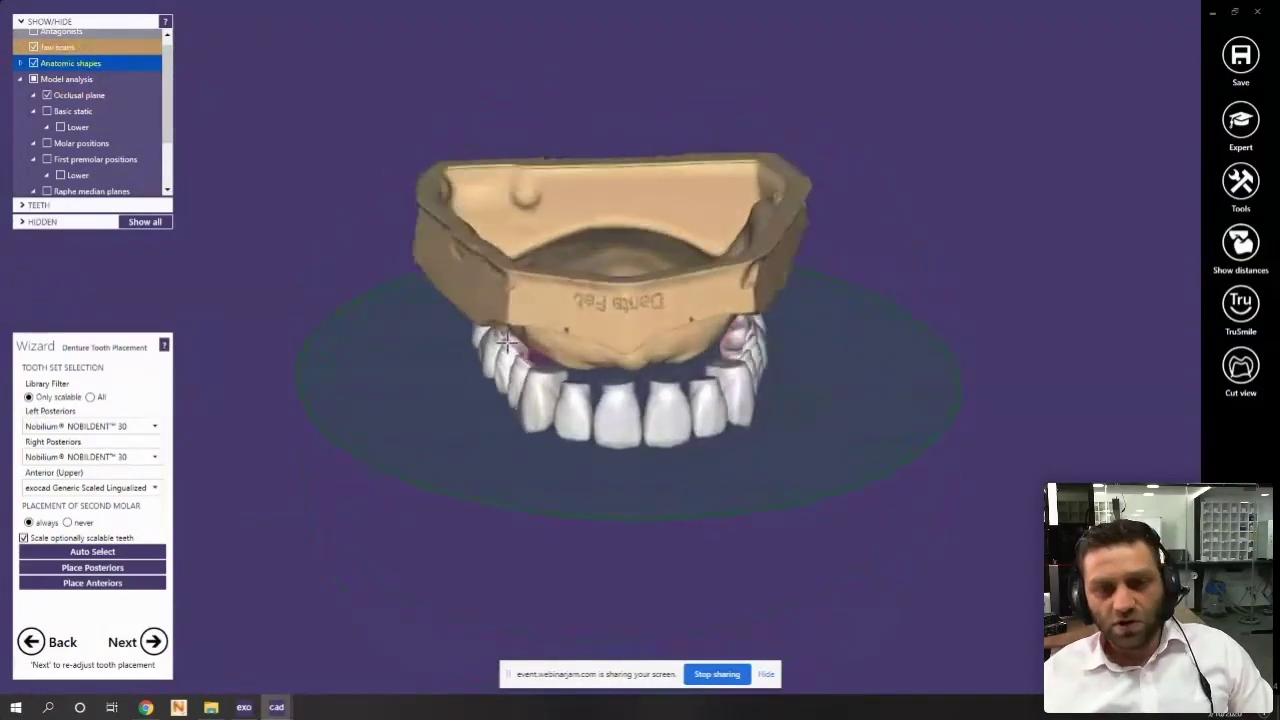
Select the Nobilium NOBILDENT O8 set for the upper anteriors and inspect the front teeth from the occlusal side
click(155, 489)
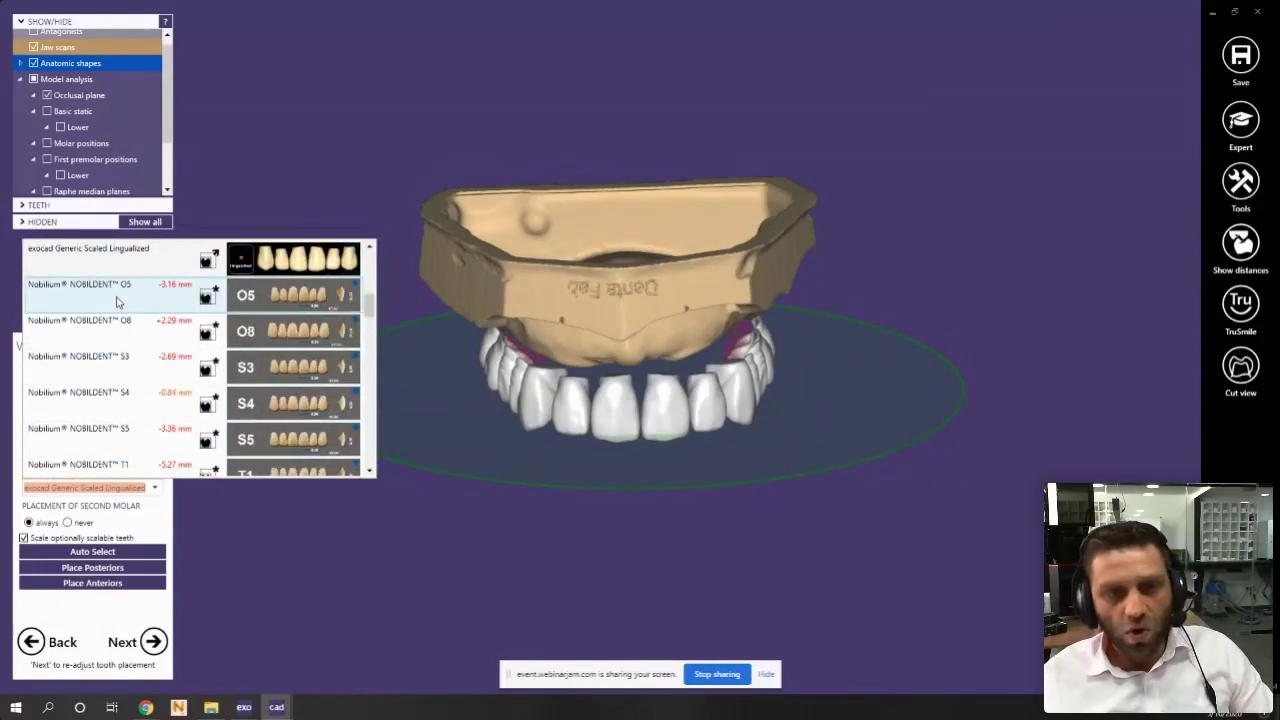
click(113, 336)
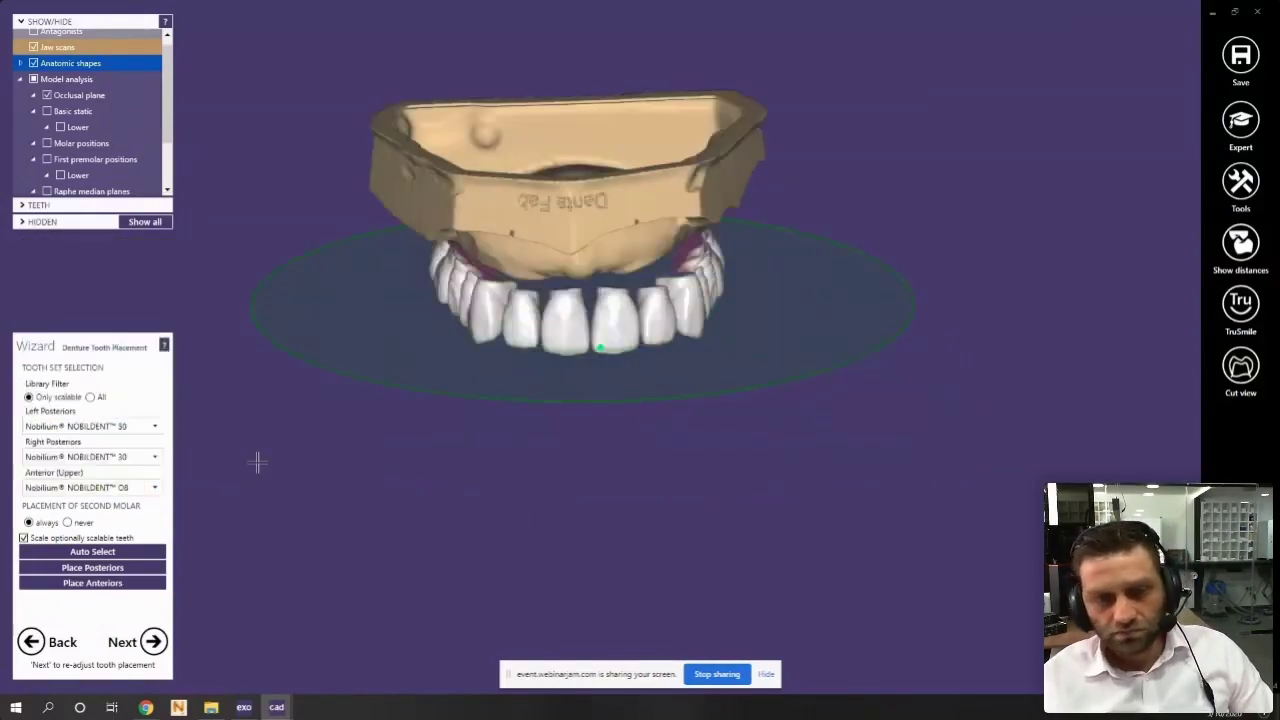
right_drag(577, 324, 603, 175)
scroll(598, 362, up, 5)
scroll(605, 354, down, 1)
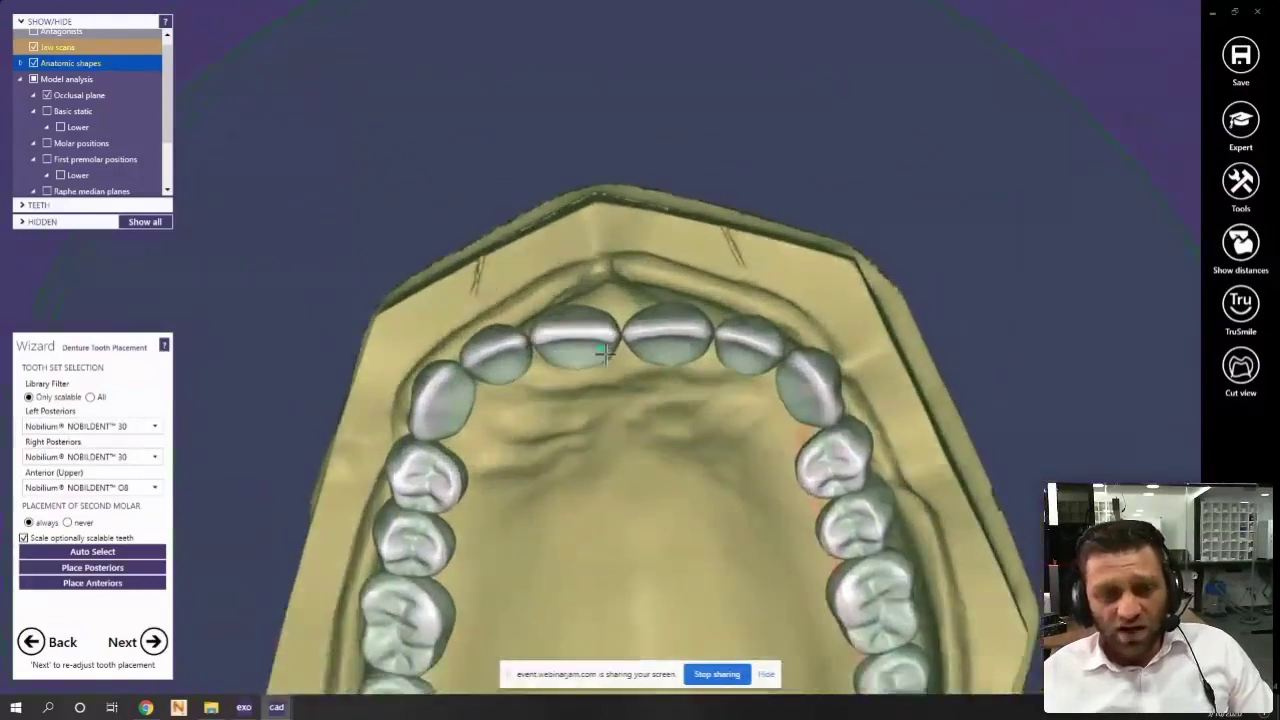
right_drag(605, 354, 610, 366)
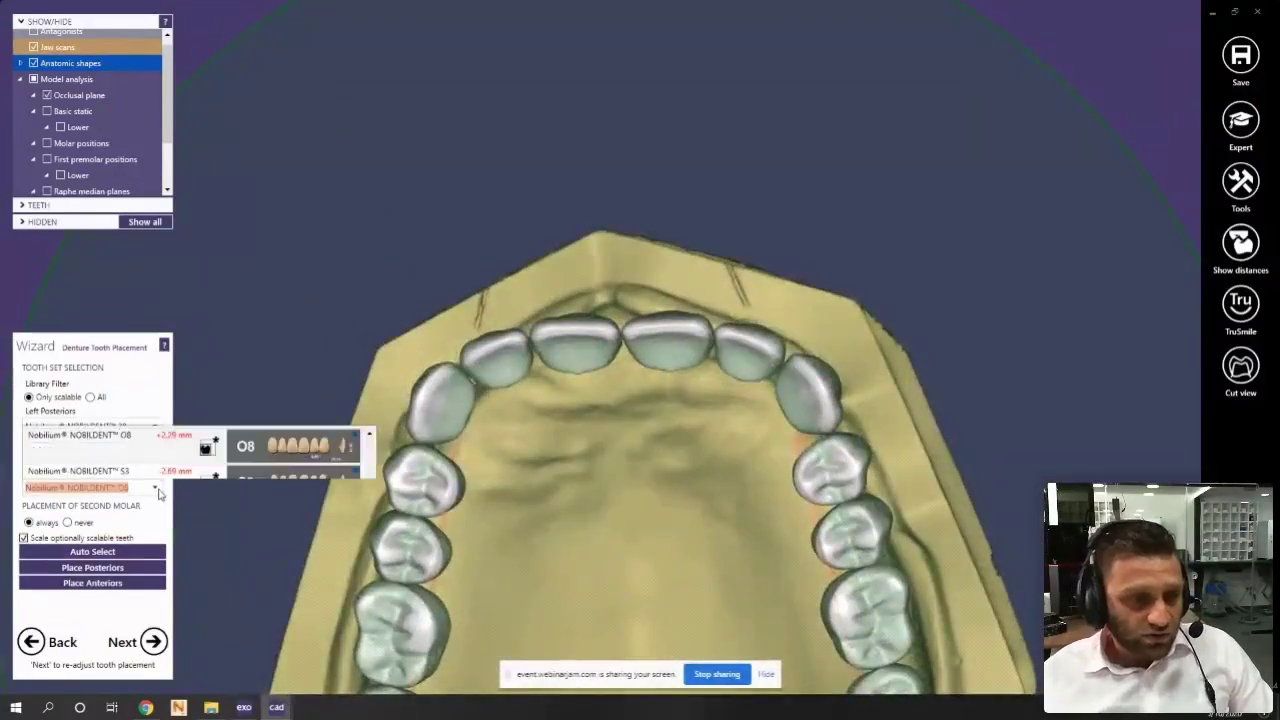
Try the Nobilium NOBILDENT O5 set for the upper anteriors and inspect the placed front teeth up close from the occlusal side
scroll(123, 290, up, 1)
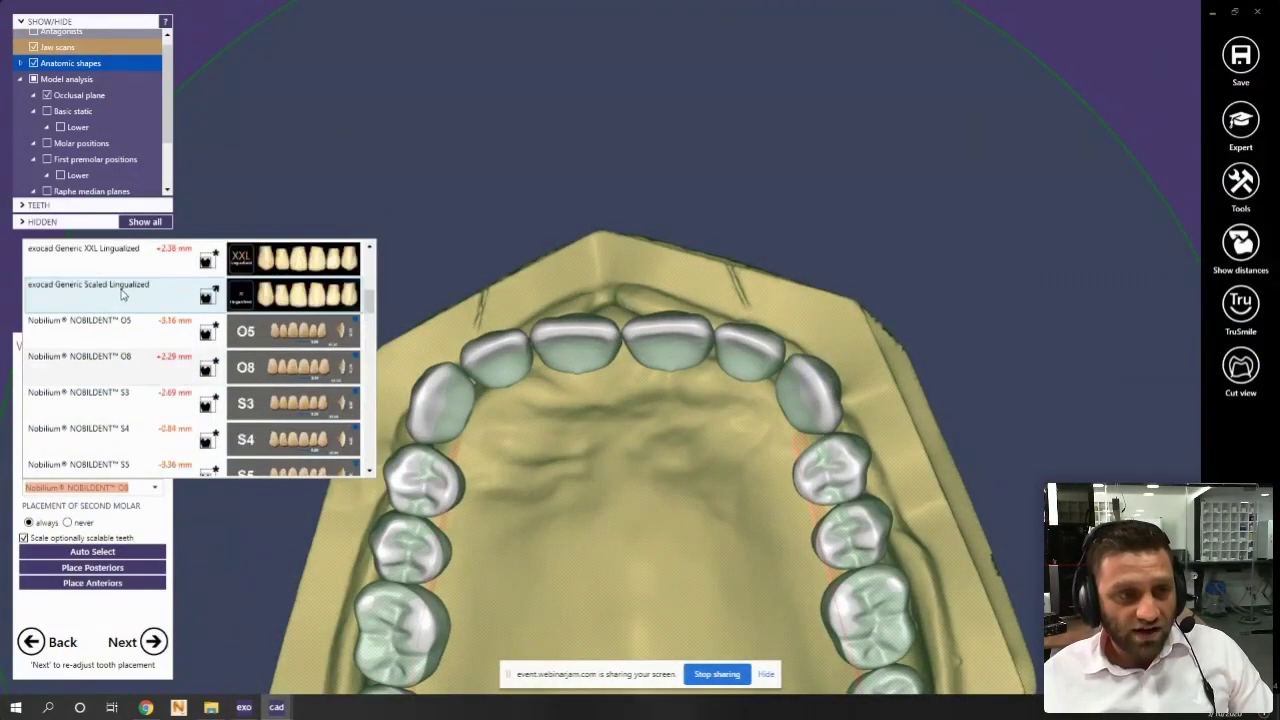
click(110, 338)
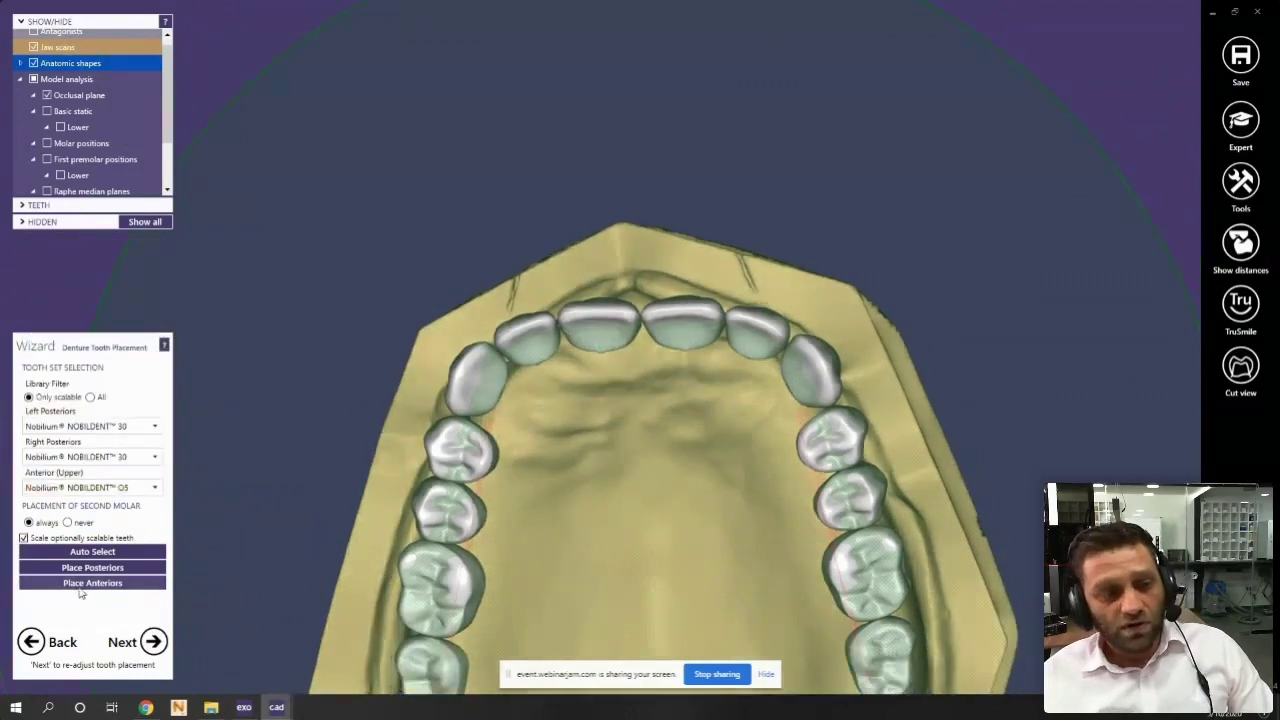
click(91, 587)
scroll(600, 372, down, 3)
right_drag(600, 372, 620, 349)
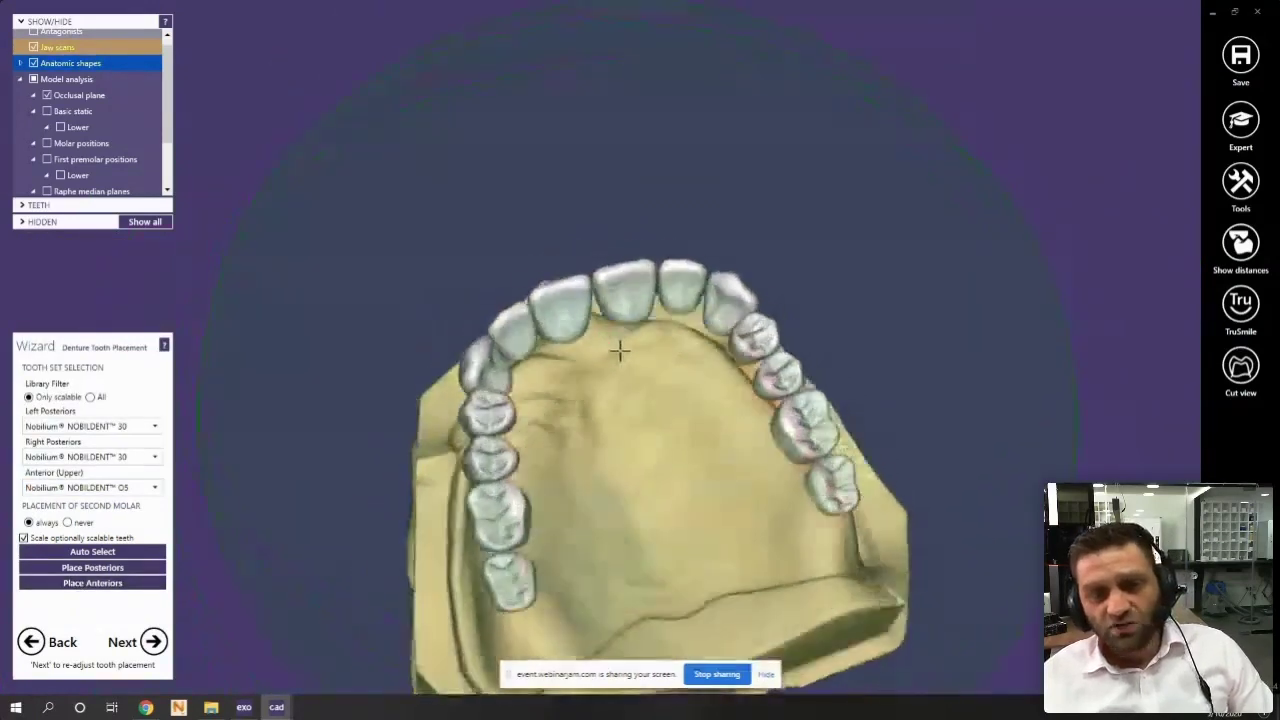
scroll(563, 309, up, 5)
right_drag(563, 309, 588, 326)
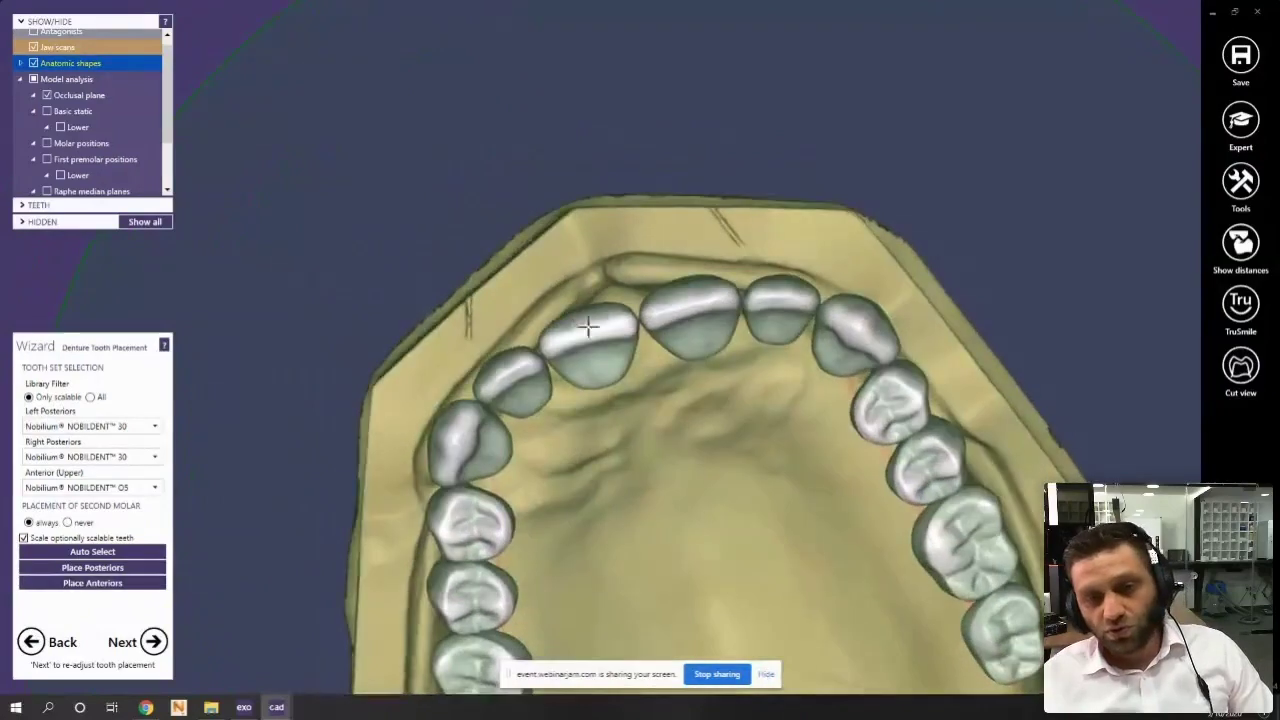
scroll(595, 353, up, 5)
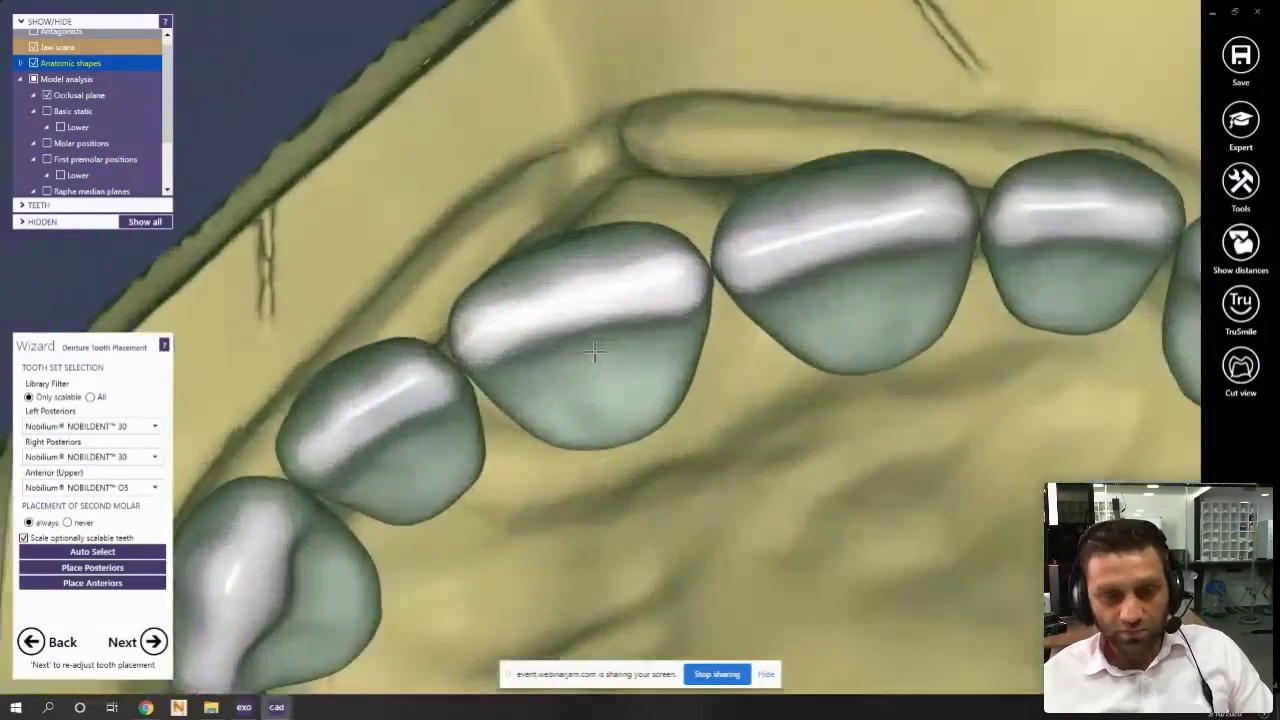
scroll(597, 357, down, 5)
mouse_move(597, 360)
right_down()
mouse_move(574, 362)
mouse_move(590, 368)
right_up()
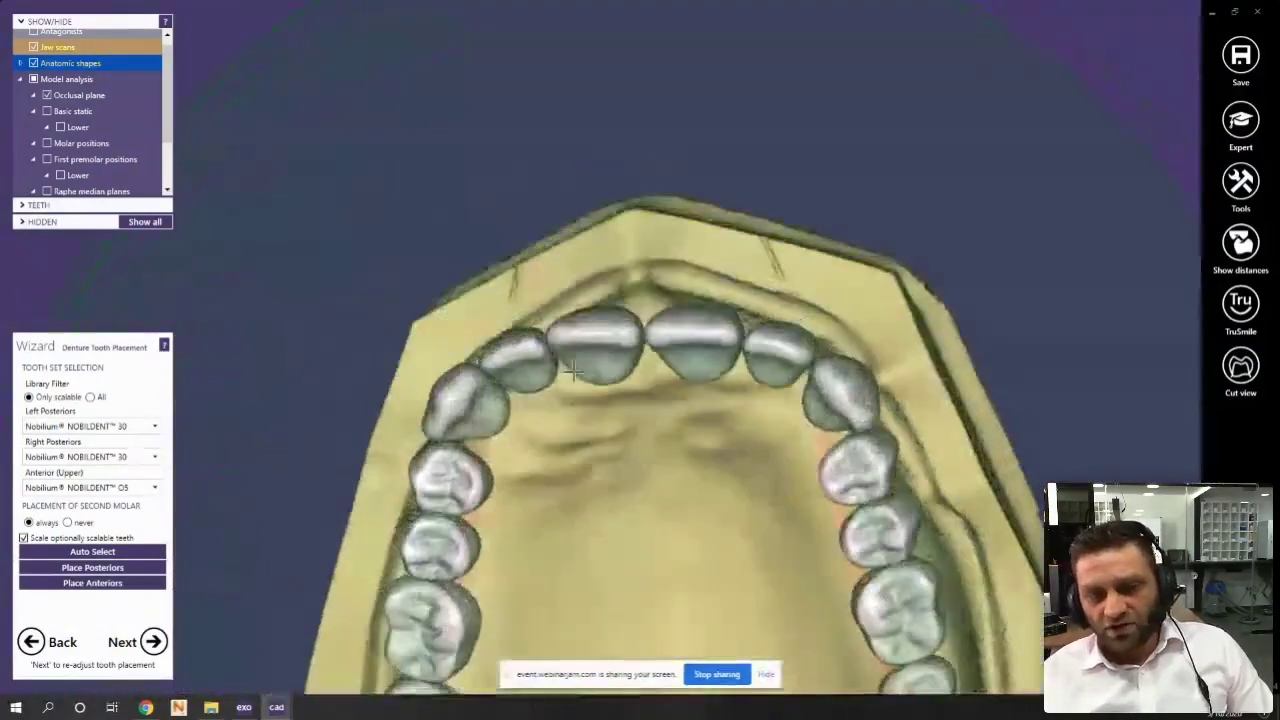
scroll(600, 370, up, 6)
scroll(604, 372, down, 5)
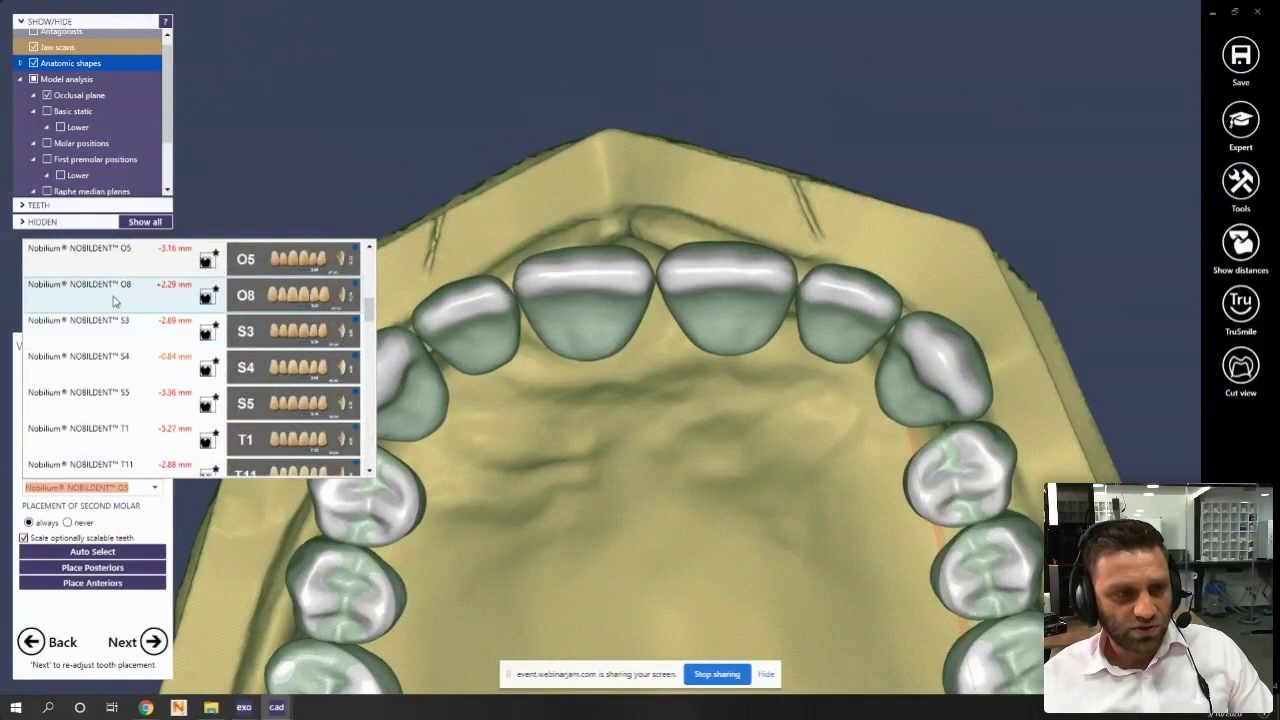
Place the Nobilium NOBILDENT O8 set as the upper anteriors and continue to the tooth placement adjustment
click(113, 301)
click(103, 584)
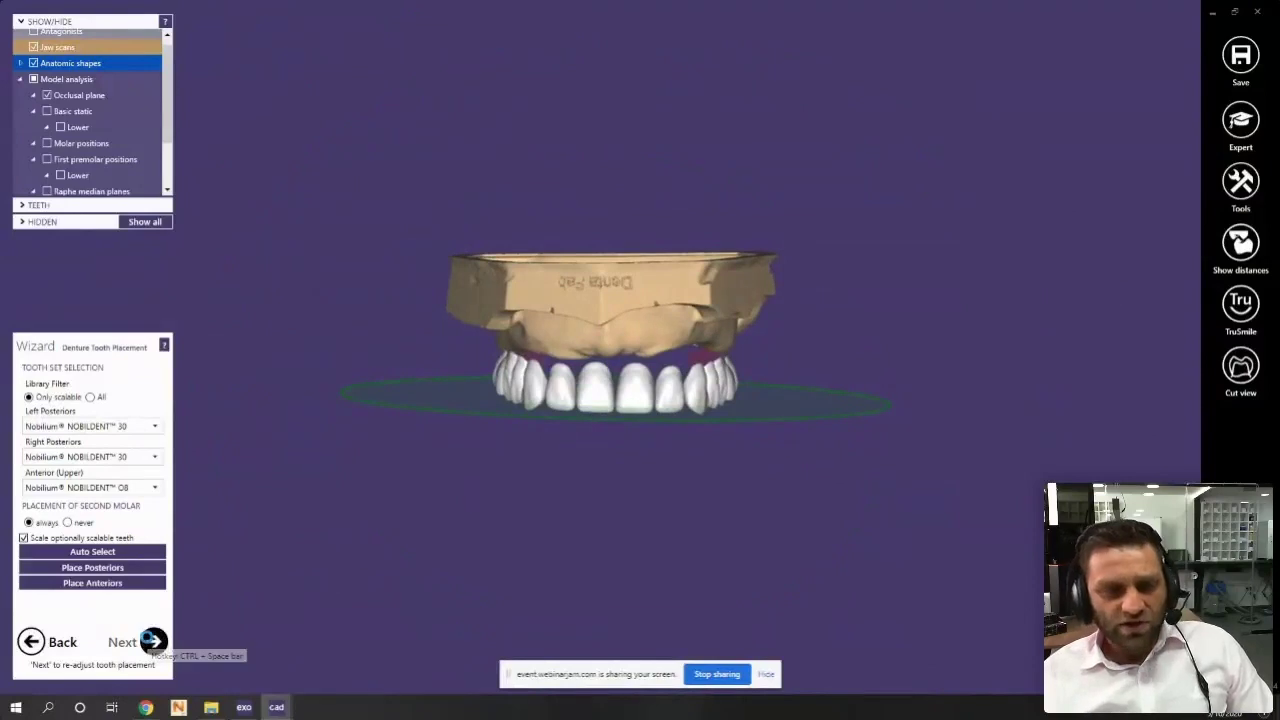
click(152, 641)
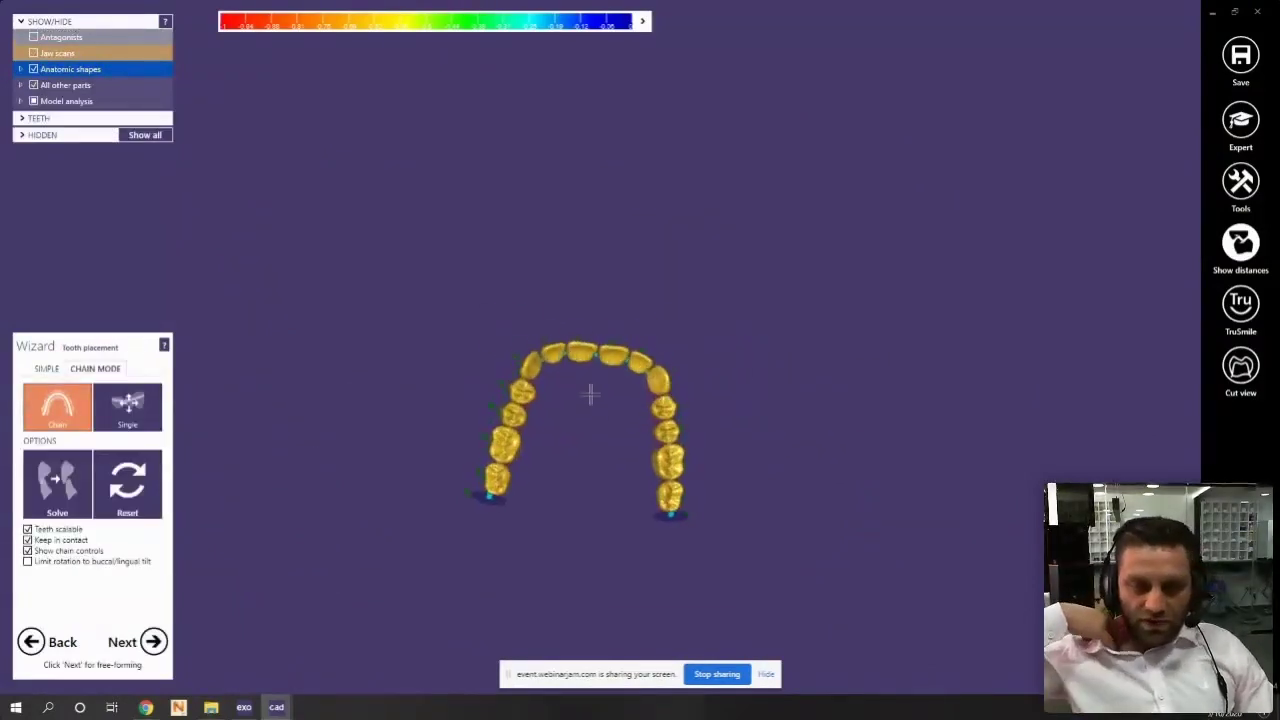
Show the jaw scan and examine the upper tooth chain against the ridge and occlusal plane from the front and sides
click(34, 54)
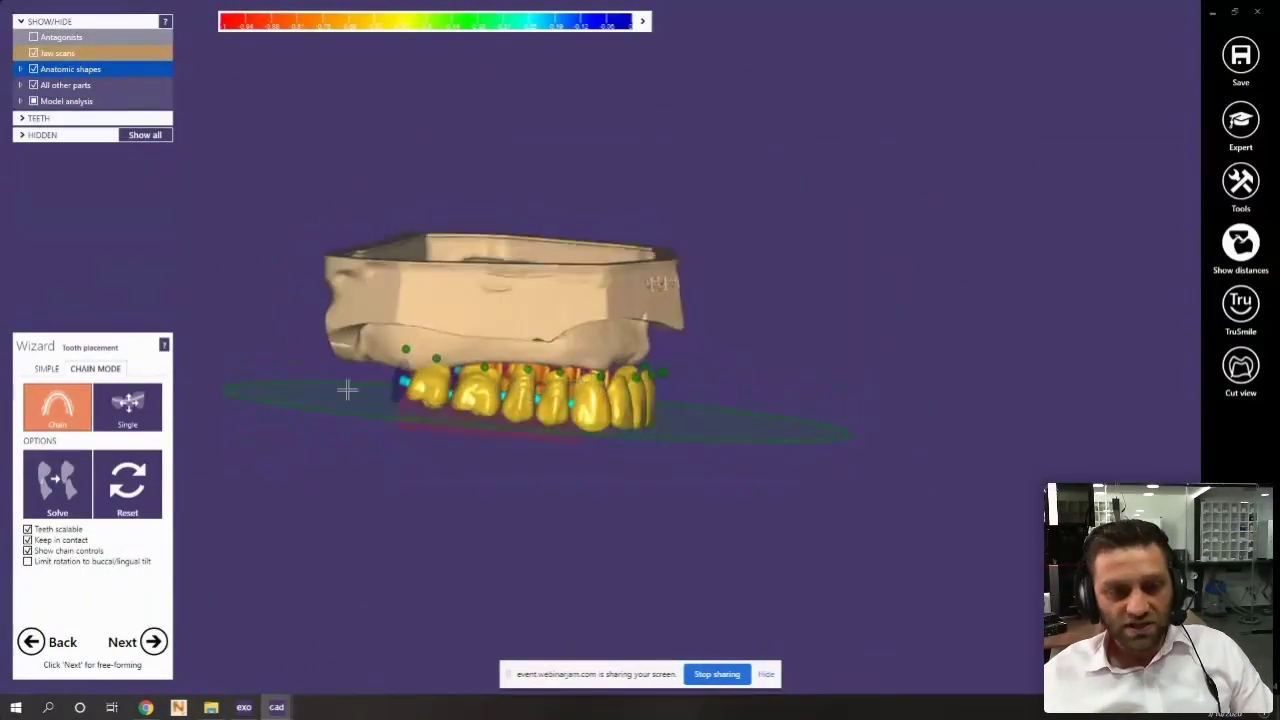
scroll(360, 387, up, 6)
scroll(811, 475, down, 1)
middle_click(811, 475)
middle_click(806, 337)
mouse_move(800, 337)
right_down()
mouse_move(789, 332)
mouse_move(800, 334)
mouse_move(791, 343)
right_up()
middle_click(800, 334)
scroll(800, 334, down, 1)
scroll(586, 343, up, 6)
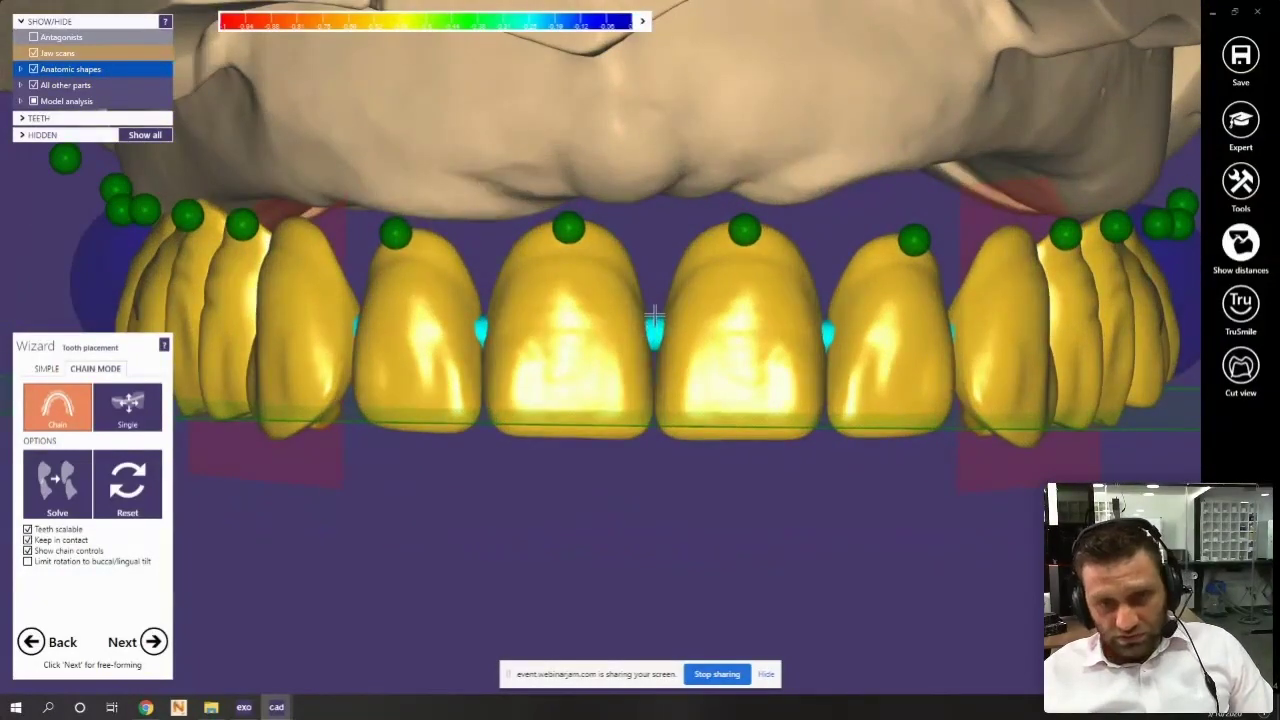
right_drag(607, 336, 603, 306)
scroll(566, 309, down, 4)
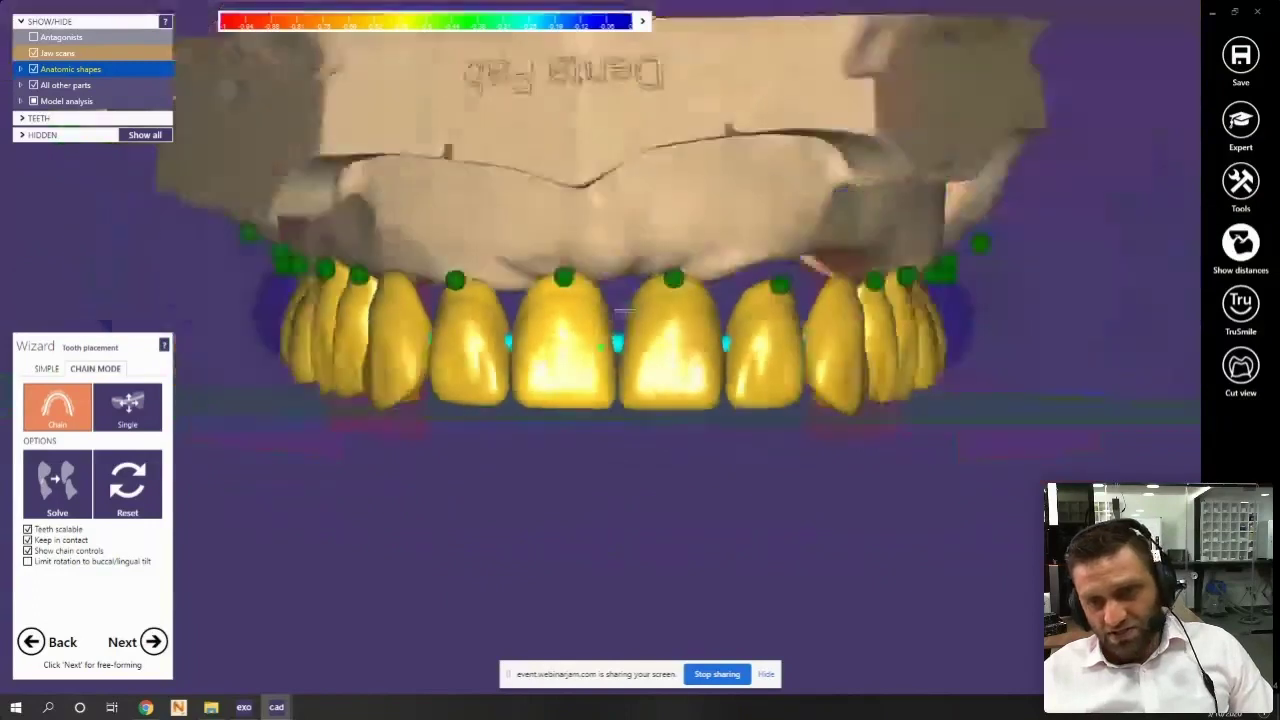
scroll(960, 345, up, 4)
scroll(443, 363, down, 3)
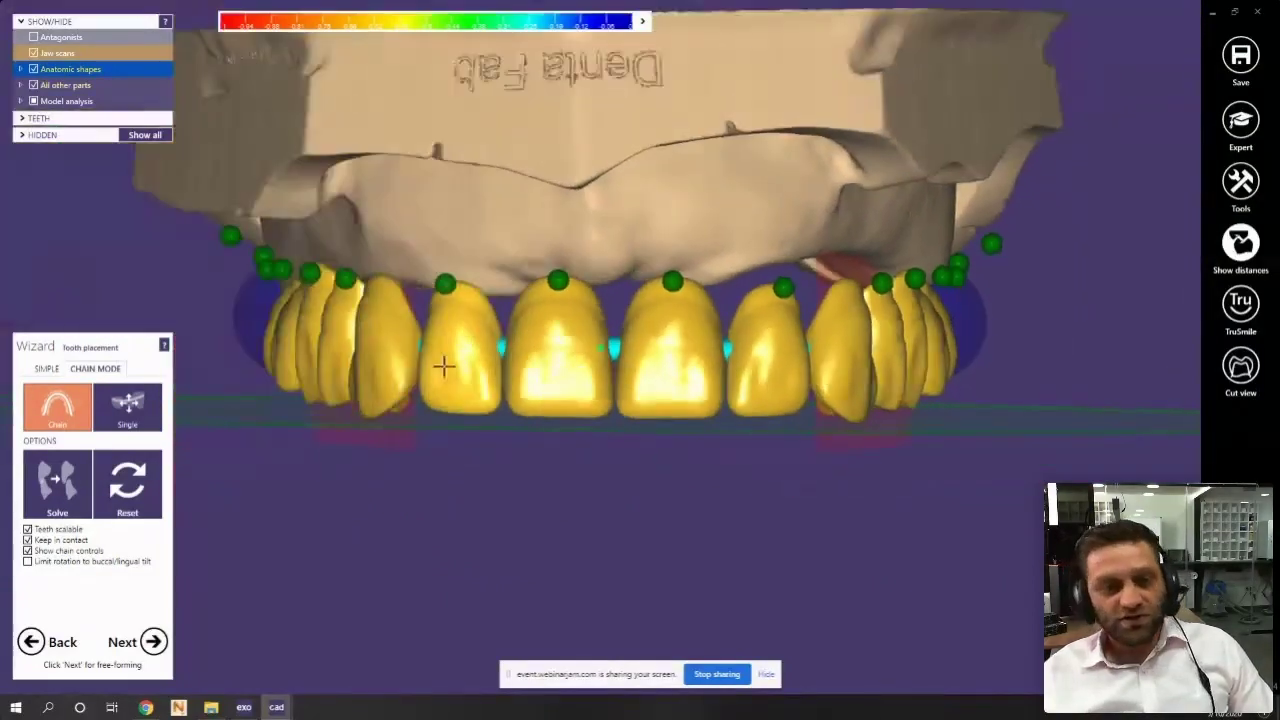
scroll(443, 363, up, 3)
scroll(423, 334, down, 3)
scroll(463, 312, up, 3)
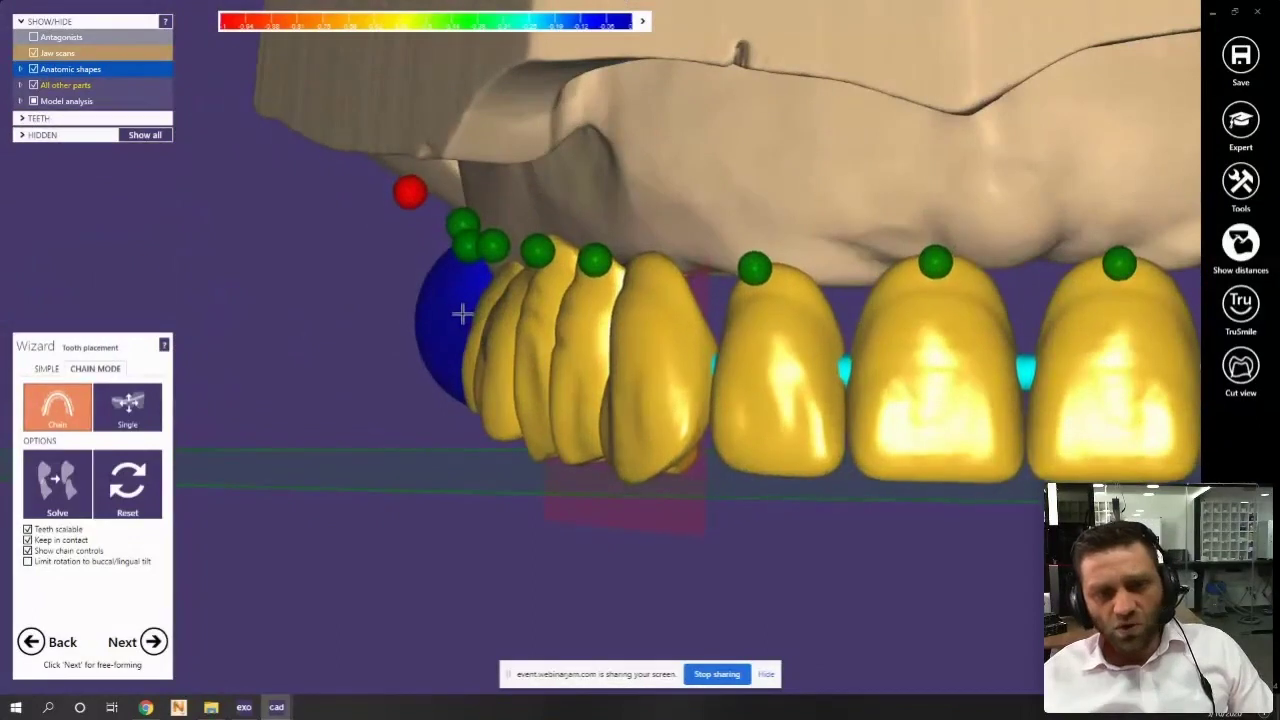
scroll(634, 369, down, 4)
scroll(786, 326, up, 3)
right_drag(694, 343, 437, 345)
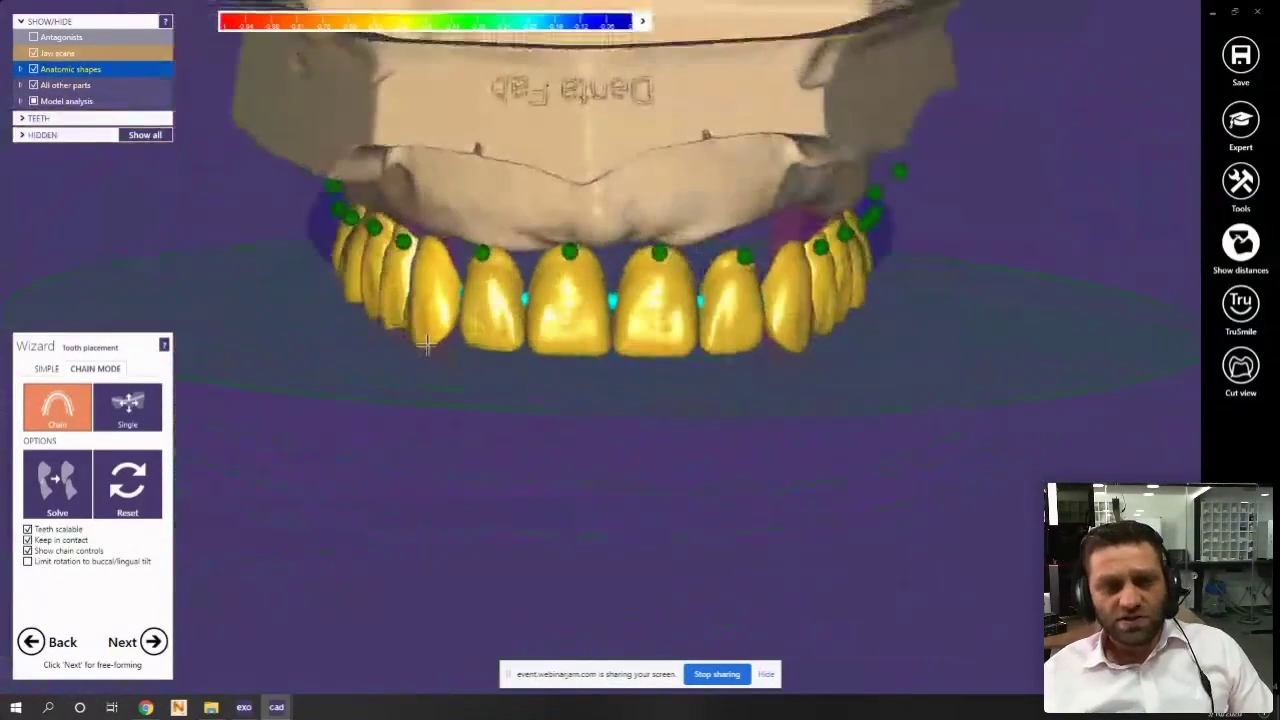
Show all hidden parts including the antagonist and examine the upper front teeth against the lower teeth and midline planes
click(33, 38)
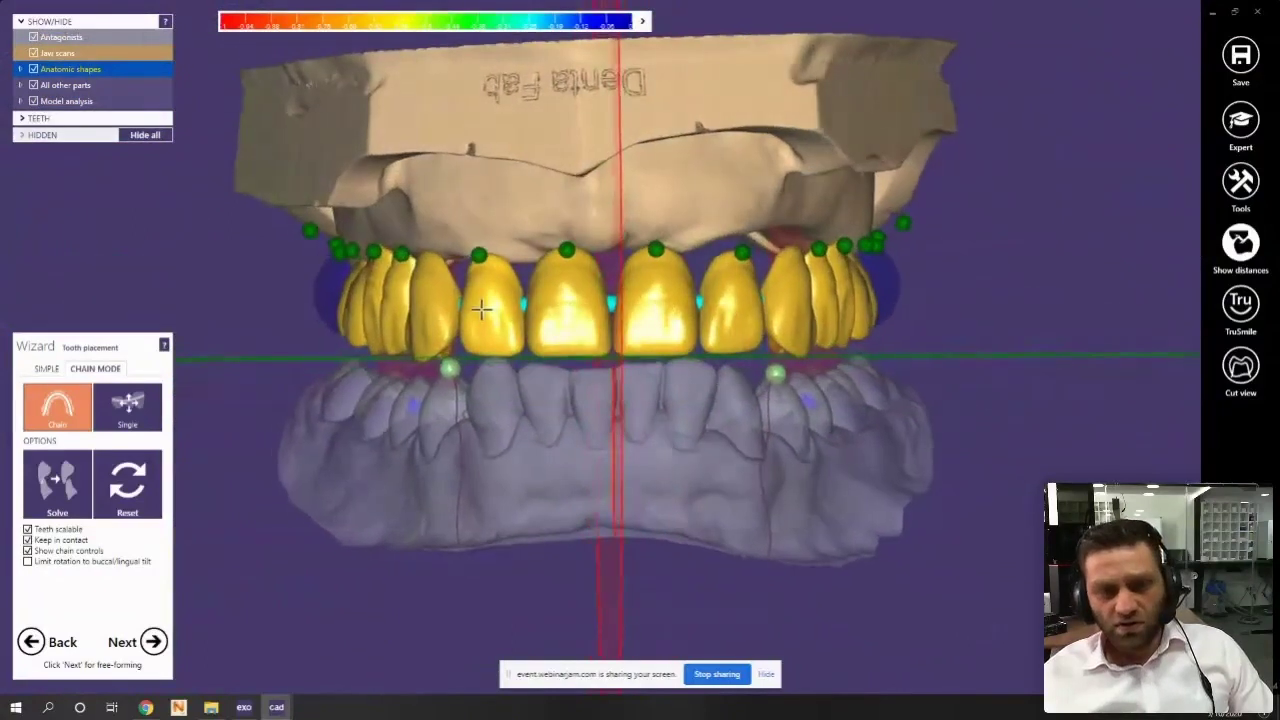
scroll(517, 331, up, 6)
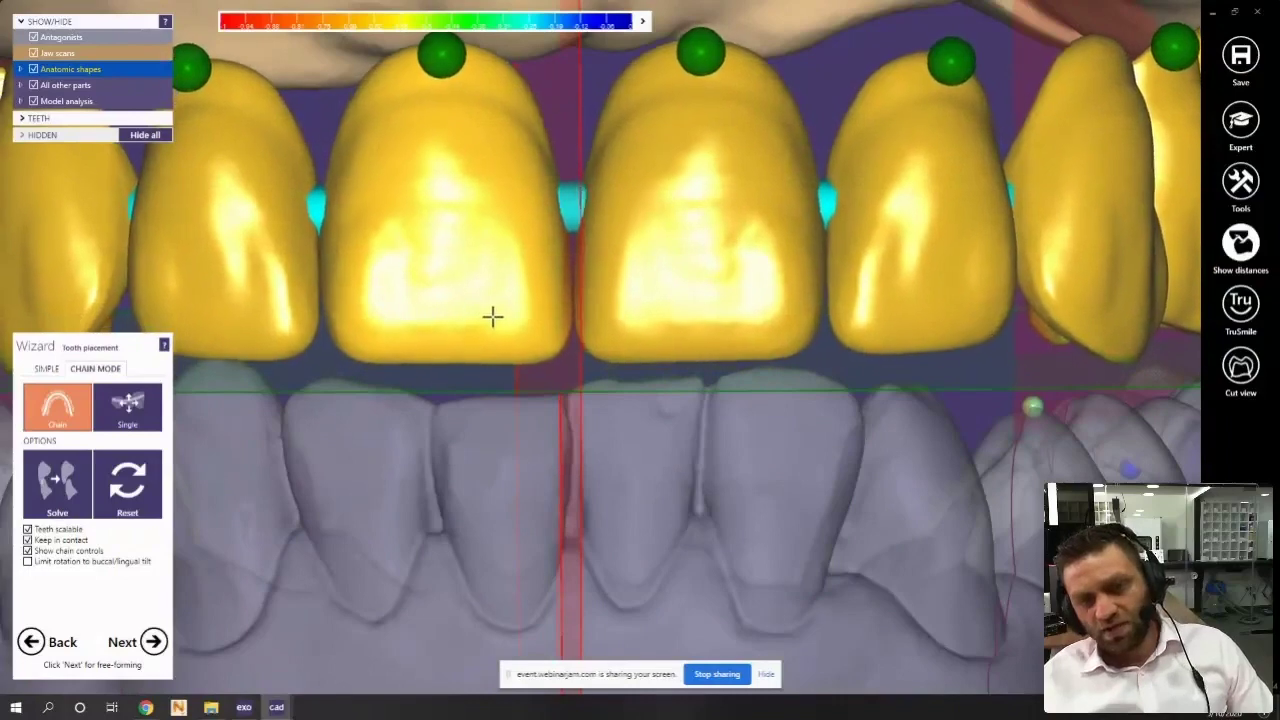
scroll(491, 317, down, 4)
right_drag(480, 297, 616, 337)
click(805, 293)
scroll(805, 293, down, 3)
Examine the right posterior teeth and the rear end of the tooth chain against the lower molars
right_drag(405, 375, 457, 366)
scroll(614, 263, up, 4)
scroll(614, 263, up, 2)
drag(531, 354, 486, 438)
right_drag(786, 430, 745, 465)
scroll(926, 391, down, 2)
scroll(743, 465, up, 4)
drag(22, 265, 57, 276)
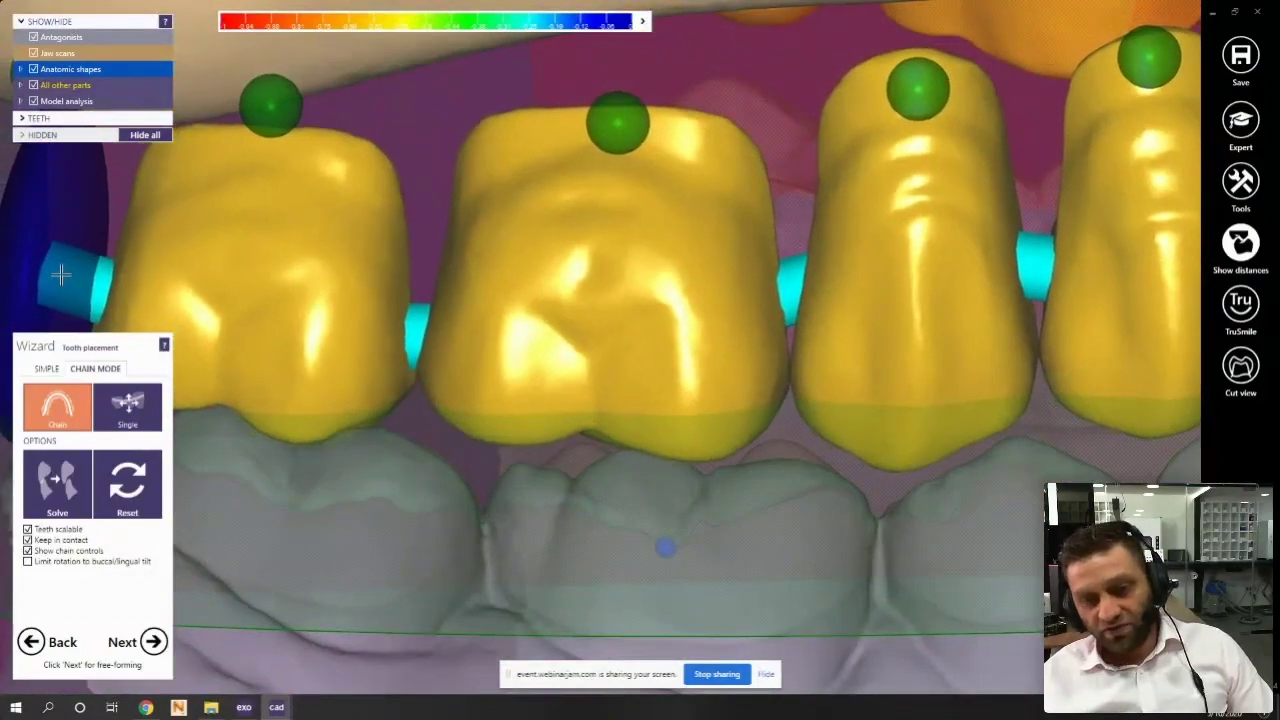
Lock the right second molar, the right chain end and both central incisors of the upper tooth chain
middle_click(488, 256)
scroll(459, 265, down, 2)
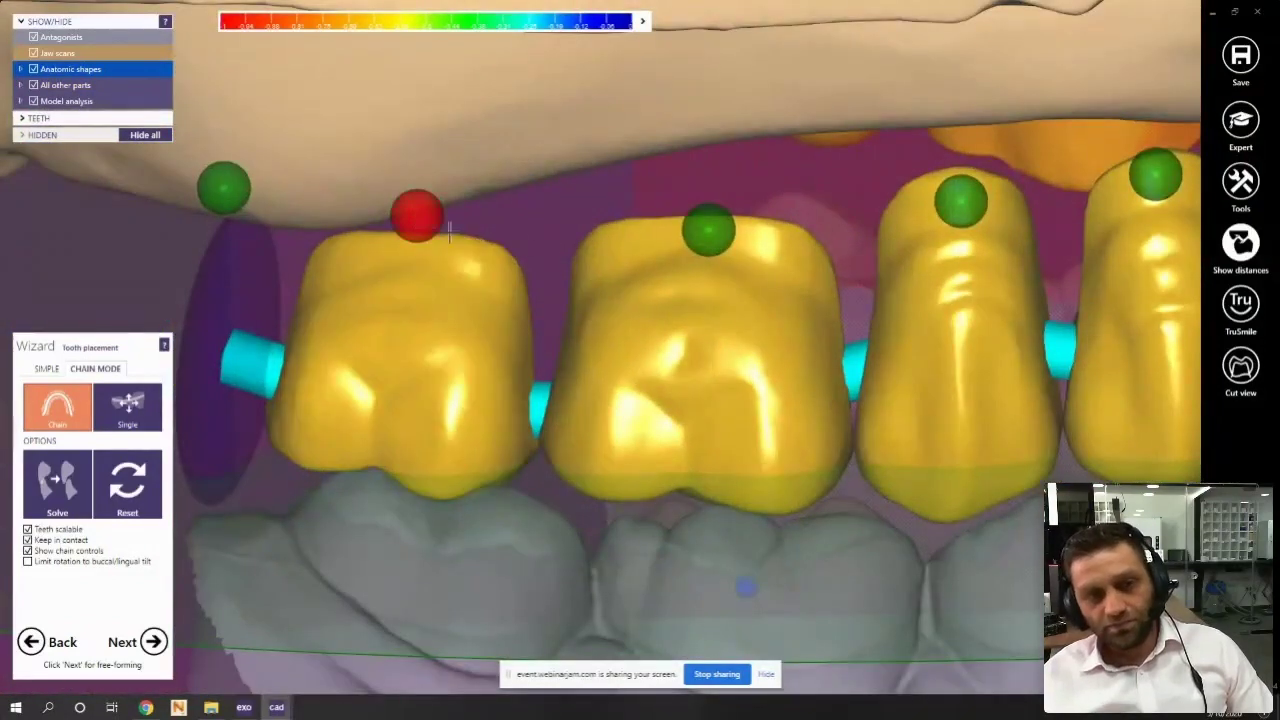
scroll(723, 358, down, 5)
right_drag(723, 360, 573, 262)
scroll(573, 262, up, 3)
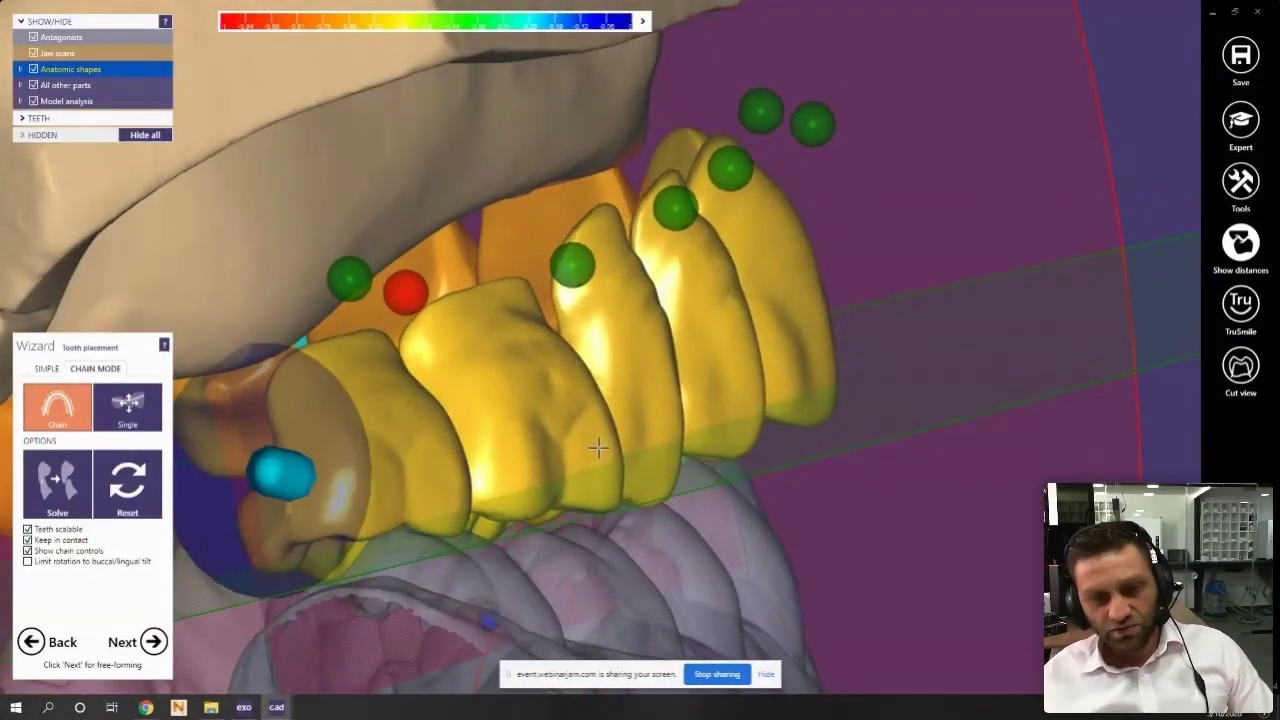
scroll(595, 448, down, 3)
right_drag(595, 448, 731, 332)
scroll(391, 263, up, 2)
scroll(357, 271, down, 3)
scroll(478, 331, up, 3)
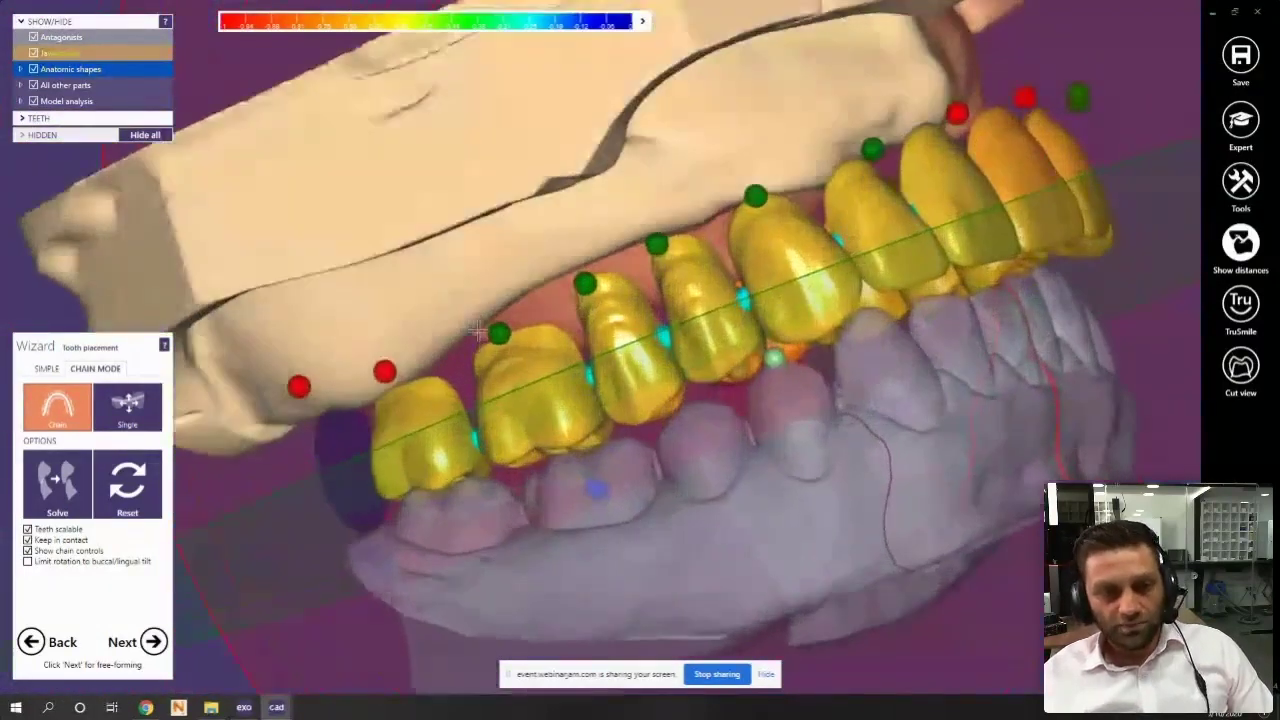
Examine the left posterior teeth and the left chain end against the antagonist and the upper ridge
scroll(619, 331, down, 3)
right_drag(619, 331, 578, 303)
scroll(778, 320, up, 5)
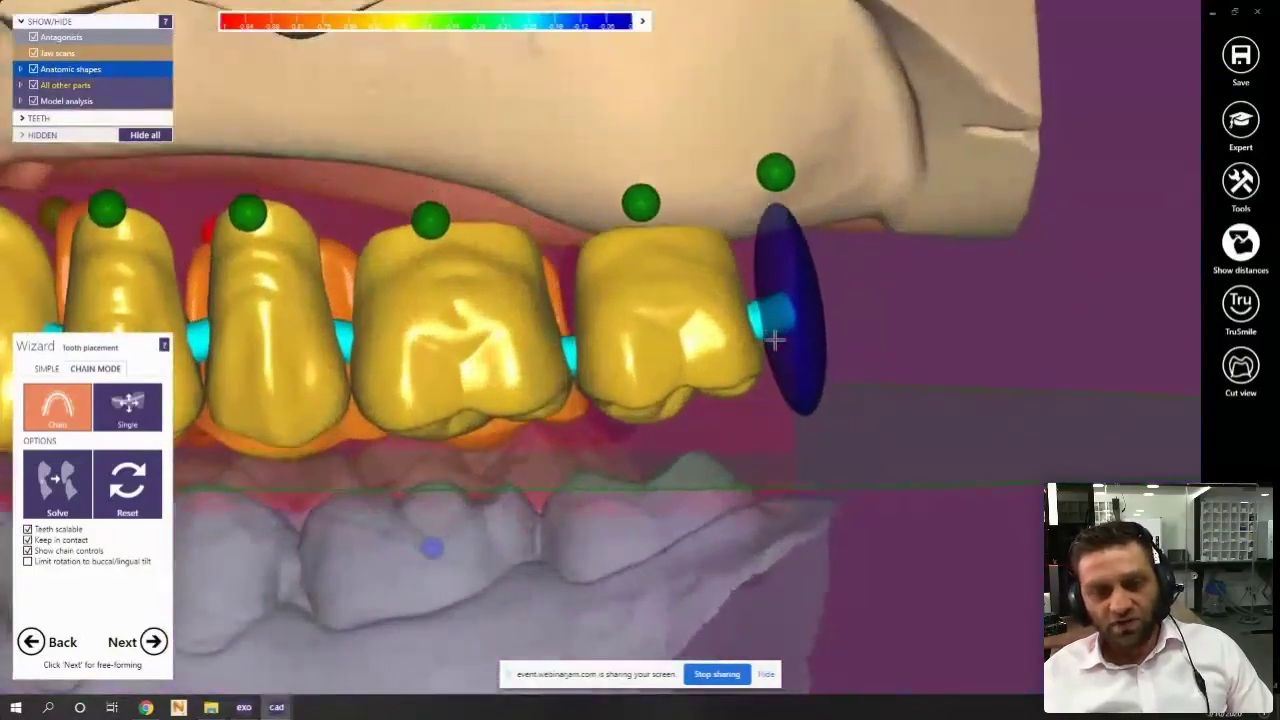
scroll(780, 380, down, 5)
scroll(380, 346, up, 2)
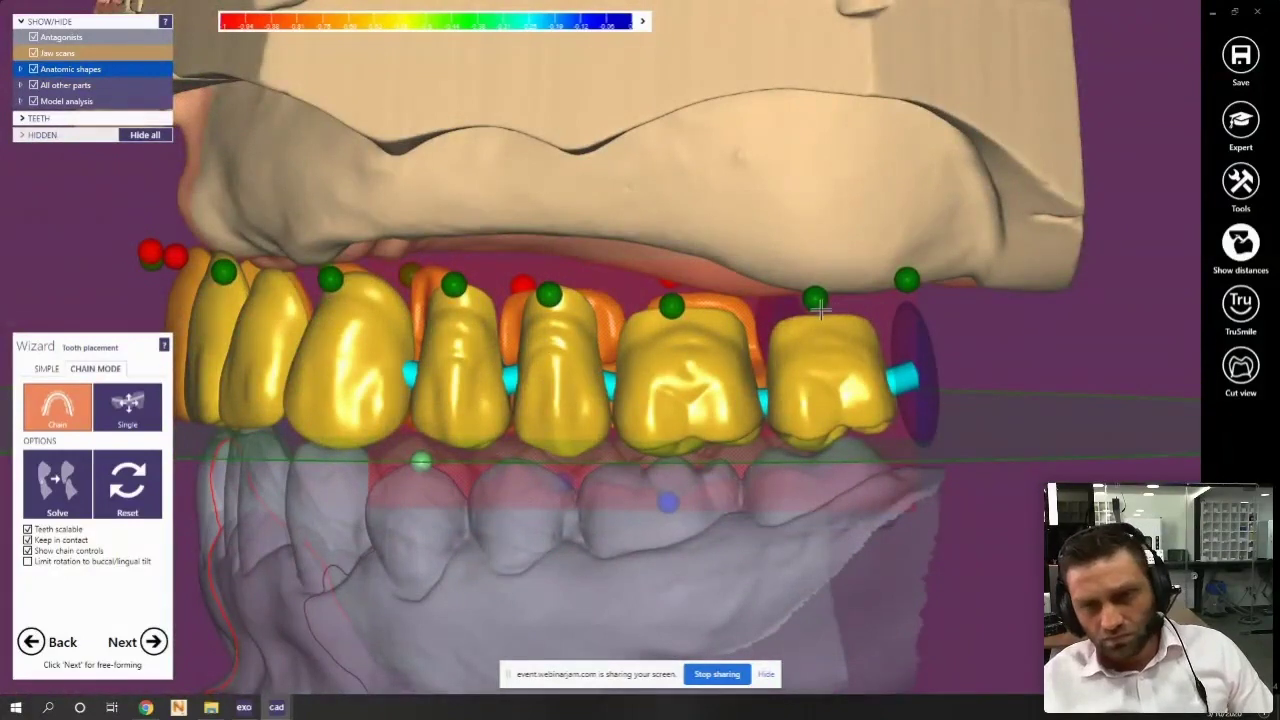
Examine the arch of the upper front teeth from the occlusal side against the lower front teeth and the midline plane
right_drag(858, 312, 586, 286)
scroll(560, 288, up, 4)
scroll(533, 293, down, 4)
right_drag(414, 420, 546, 417)
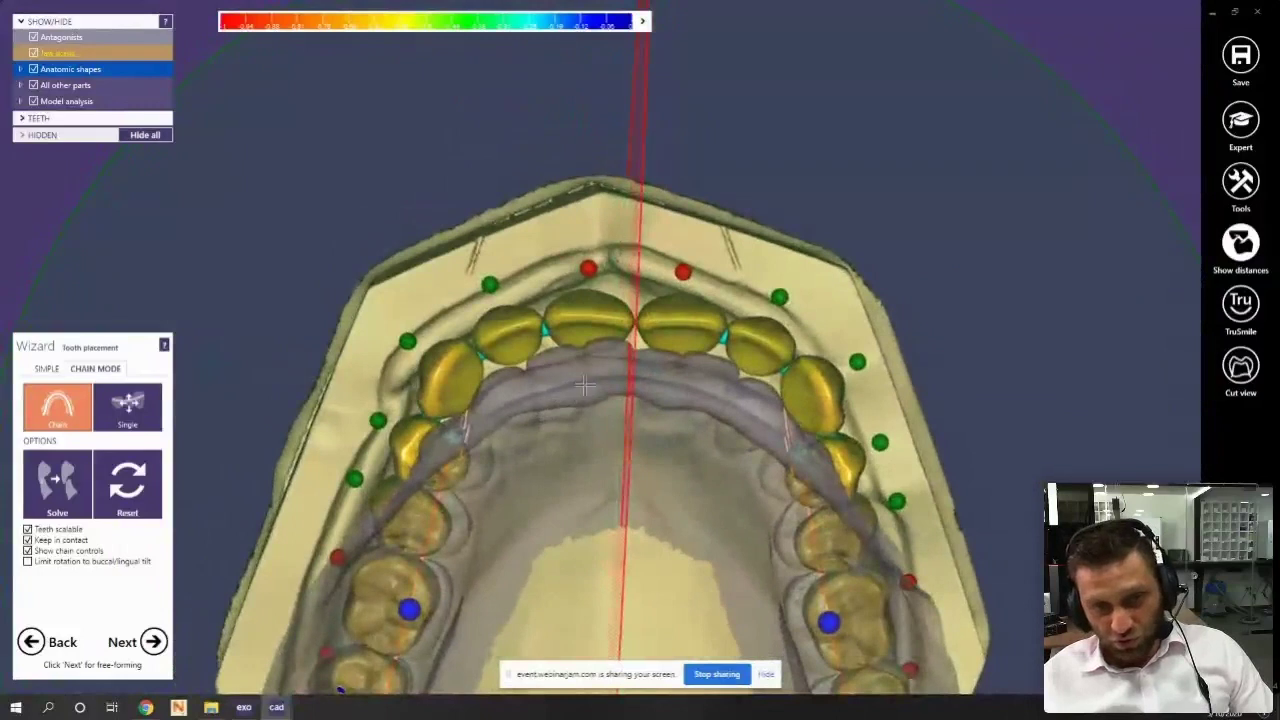
scroll(618, 240, up, 4)
scroll(620, 240, down, 4)
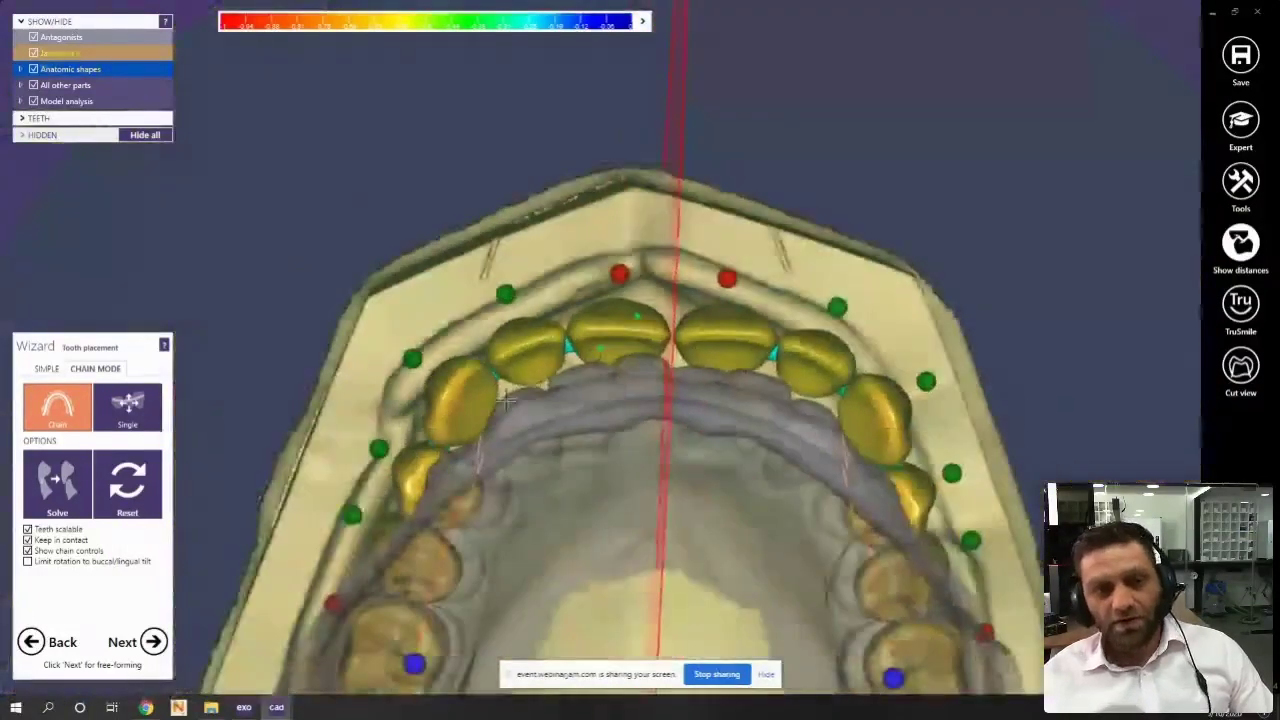
scroll(515, 350, up, 3)
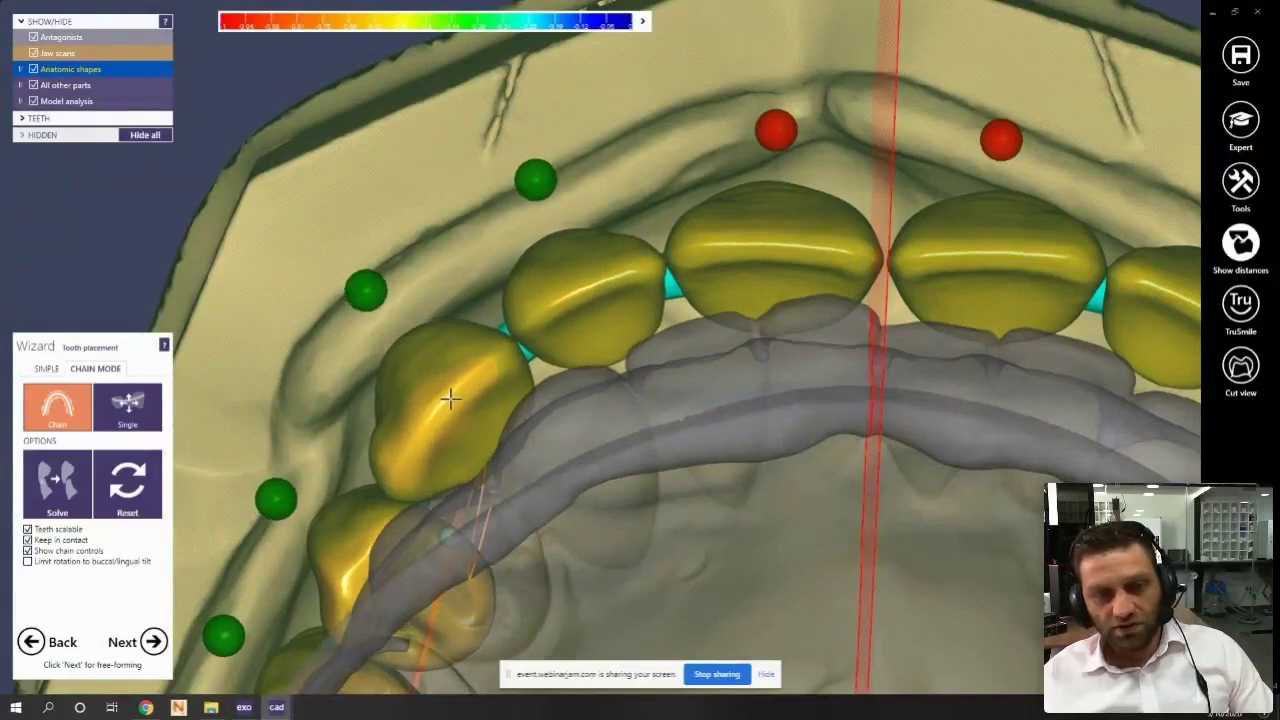
scroll(450, 399, down, 4)
scroll(928, 375, up, 3)
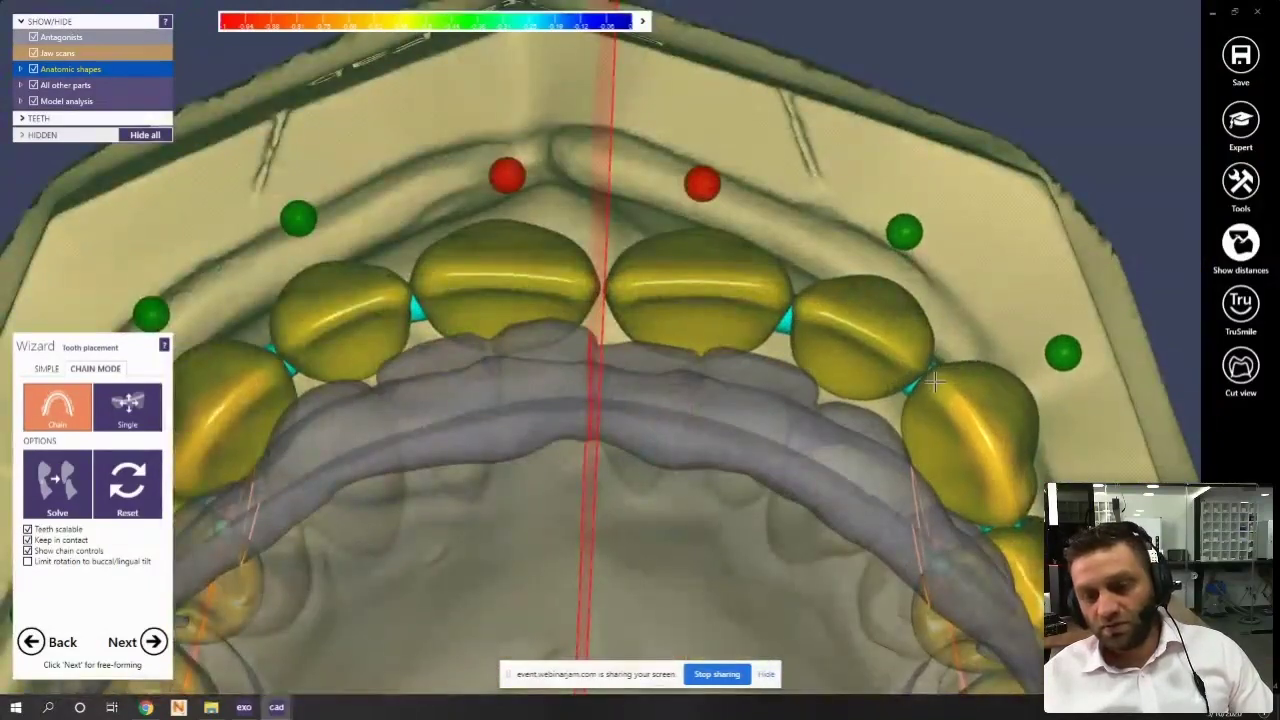
drag(933, 381, 920, 397)
right_drag(916, 399, 435, 363)
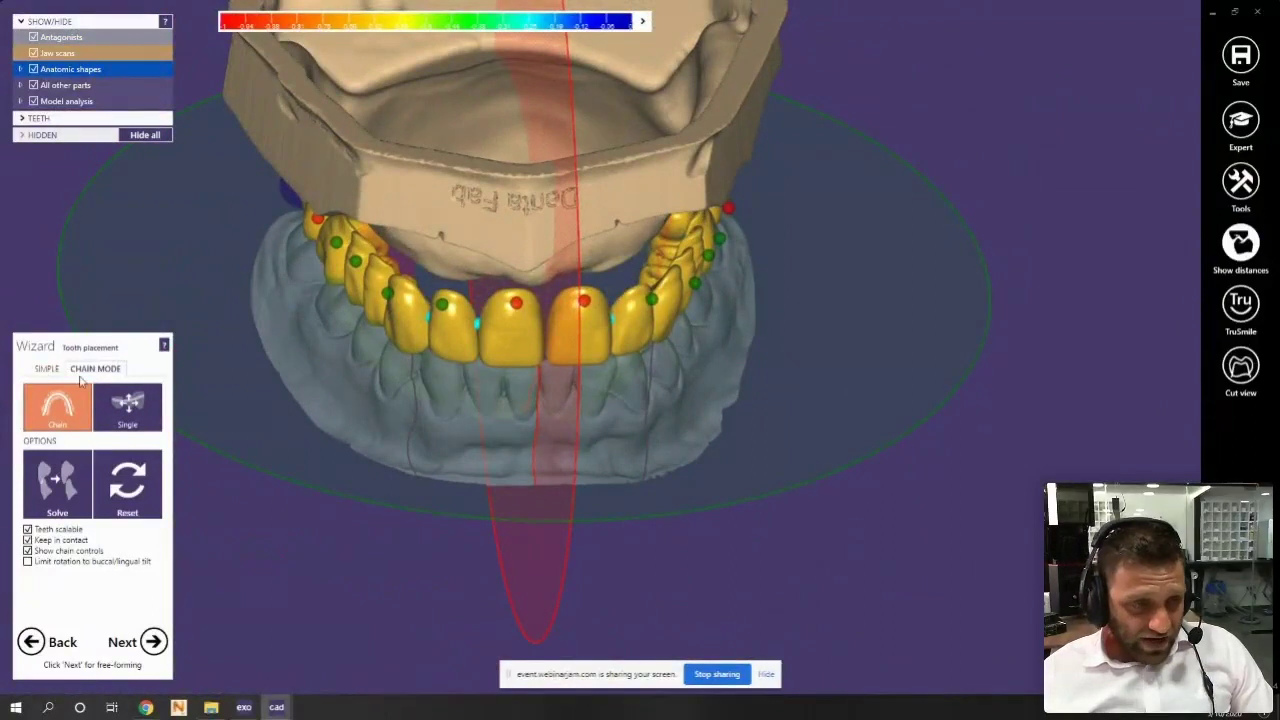
Switch tooth placement to simple mode and inspect the spacing of the upper front teeth from the occlusal side
click(46, 369)
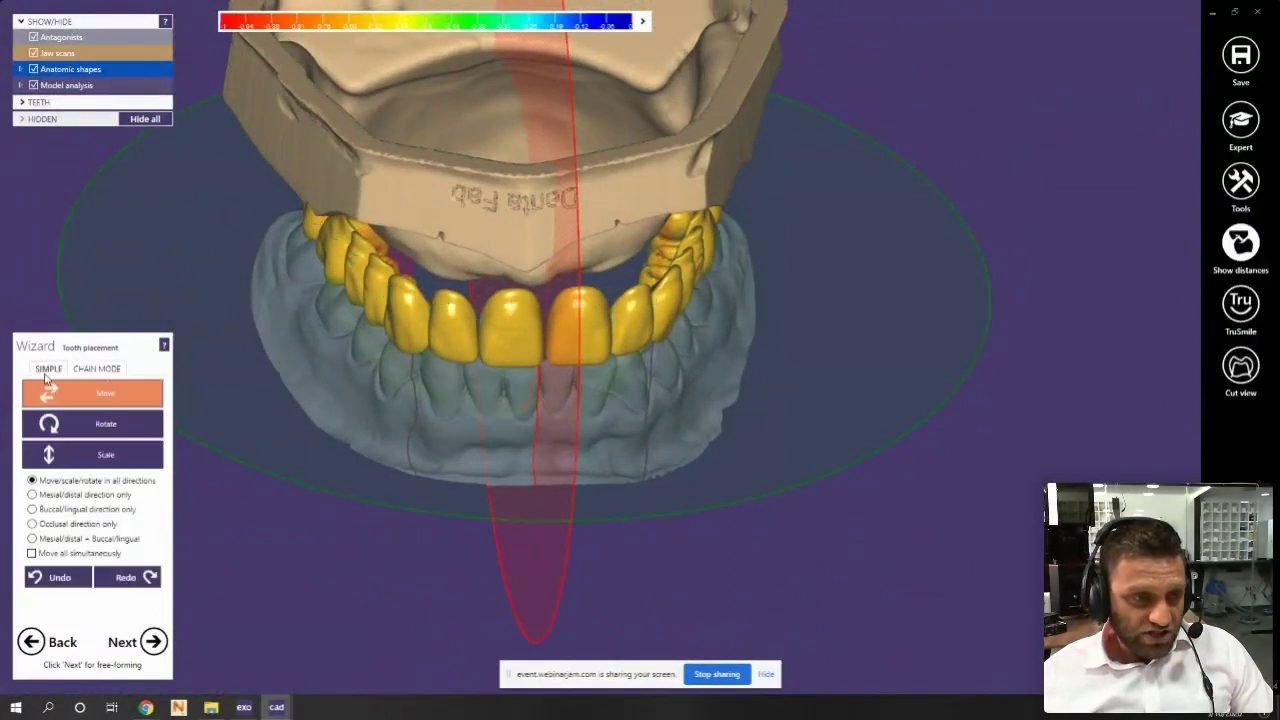
scroll(578, 334, up, 5)
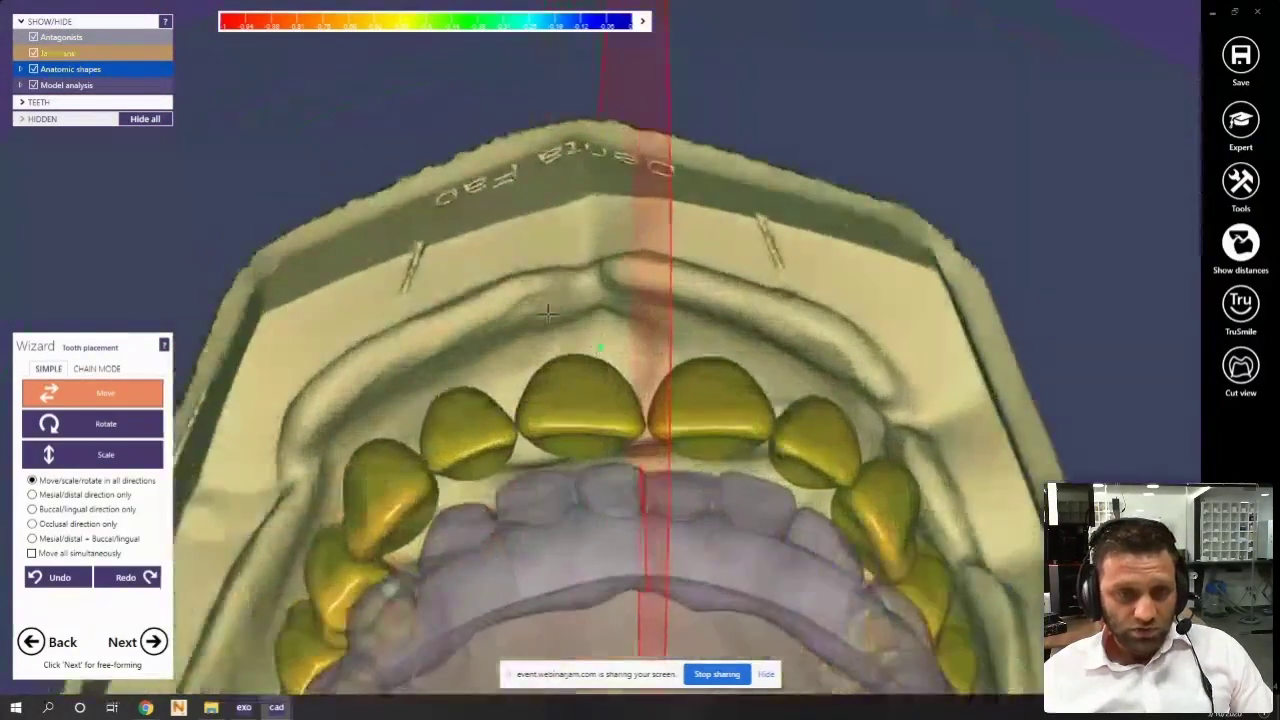
scroll(597, 402, down, 5)
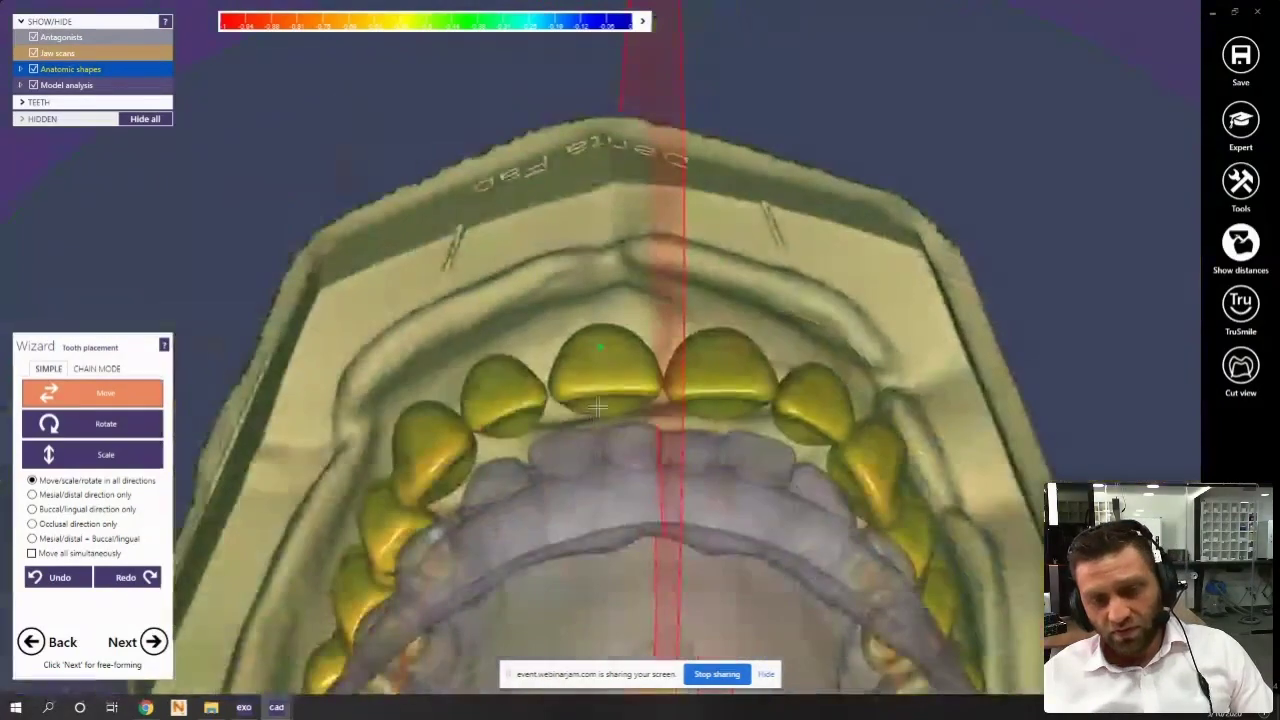
scroll(731, 333, up, 5)
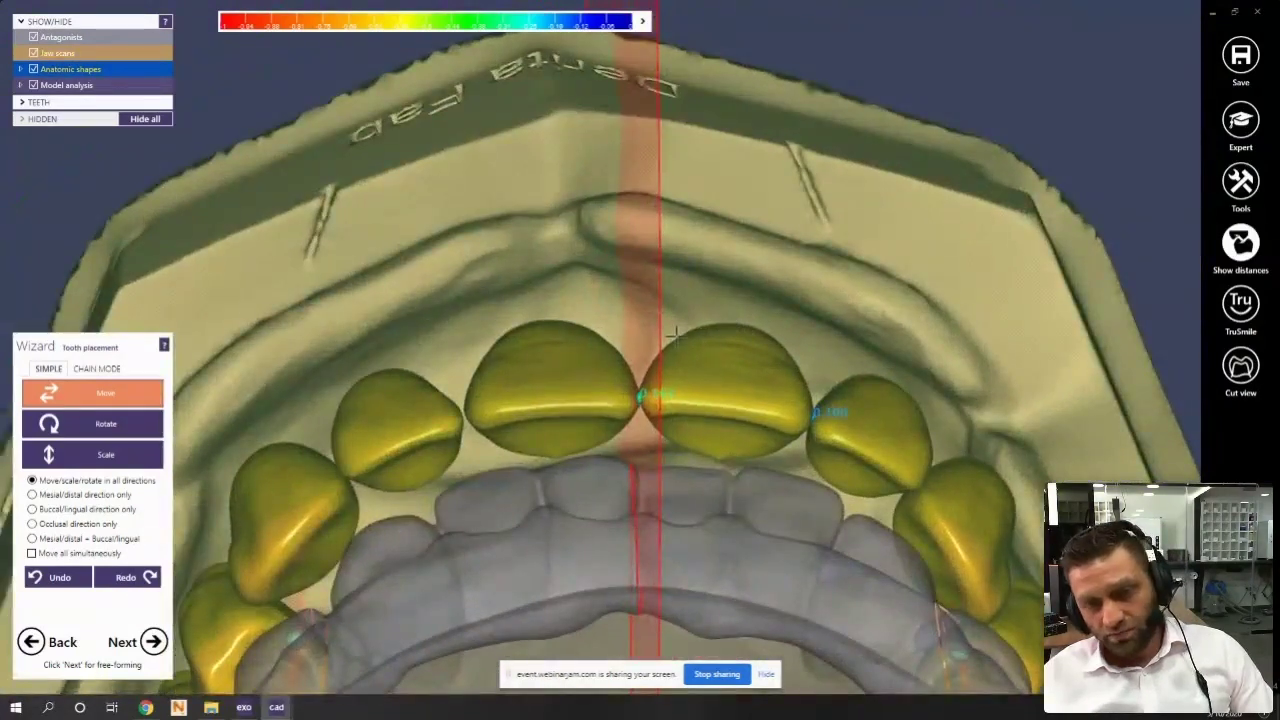
scroll(415, 398, up, 3)
Examine the contacts between the upper right lateral incisor, canine, premolars and molars and their position over the lower teeth
right_drag(420, 397, 553, 298)
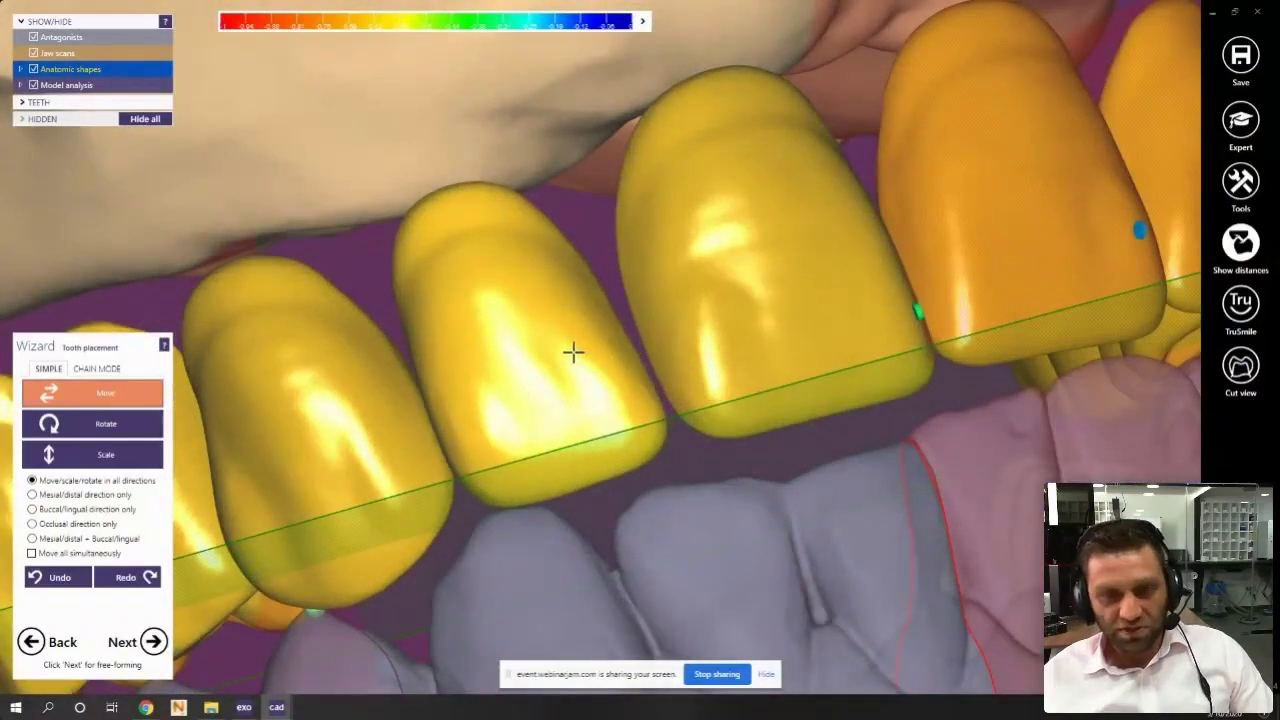
scroll(573, 350, down, 2)
scroll(585, 349, up, 3)
scroll(586, 346, down, 6)
mouse_move(533, 405)
right_down()
mouse_move(537, 388)
mouse_move(534, 413)
right_up()
scroll(535, 410, up, 5)
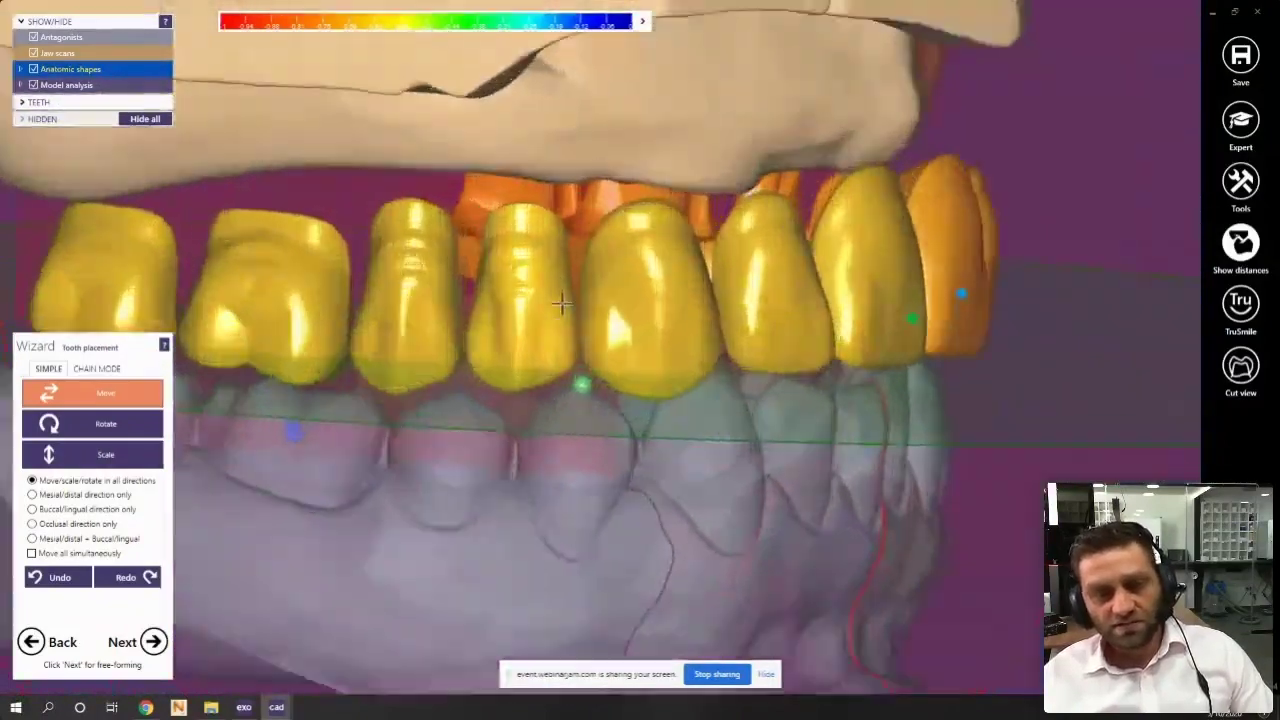
scroll(606, 254, down, 5)
right_drag(606, 251, 537, 308)
scroll(475, 288, up, 2)
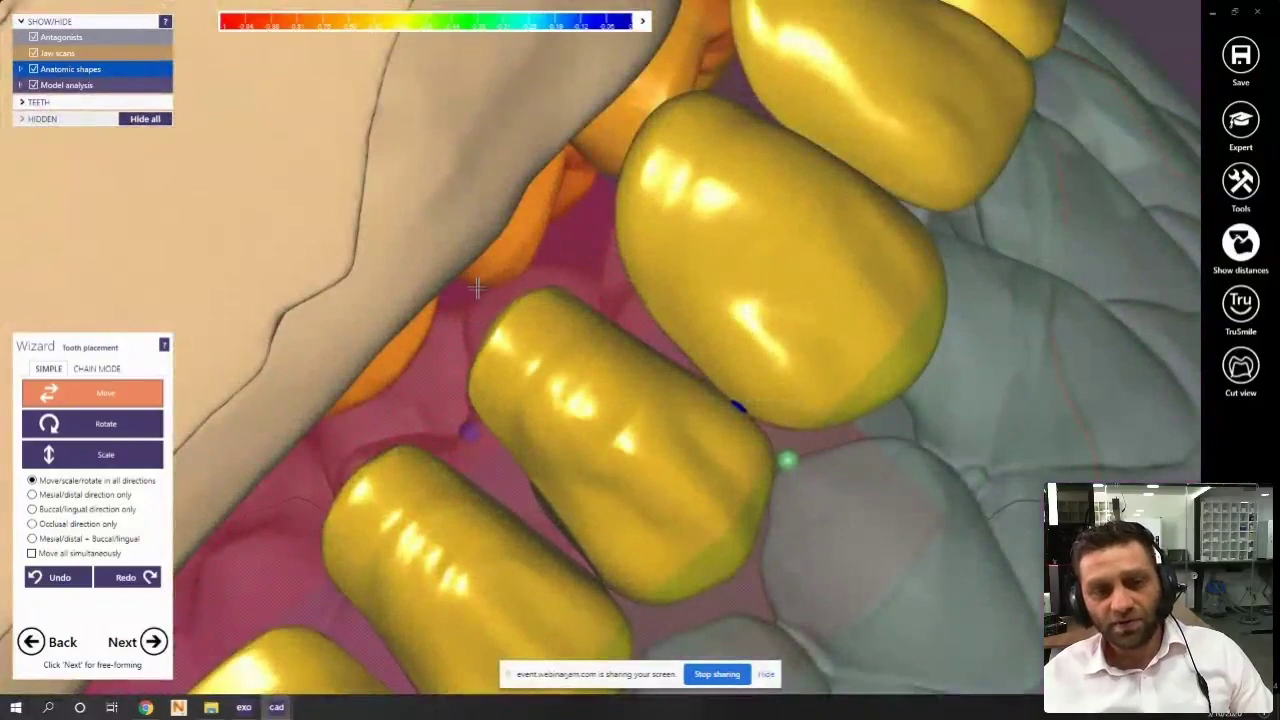
Move both upper central incisors individually to refine their height and the gap at the midline
scroll(476, 288, down, 4)
right_drag(443, 297, 751, 286)
scroll(751, 290, up, 4)
drag(750, 398, 729, 437)
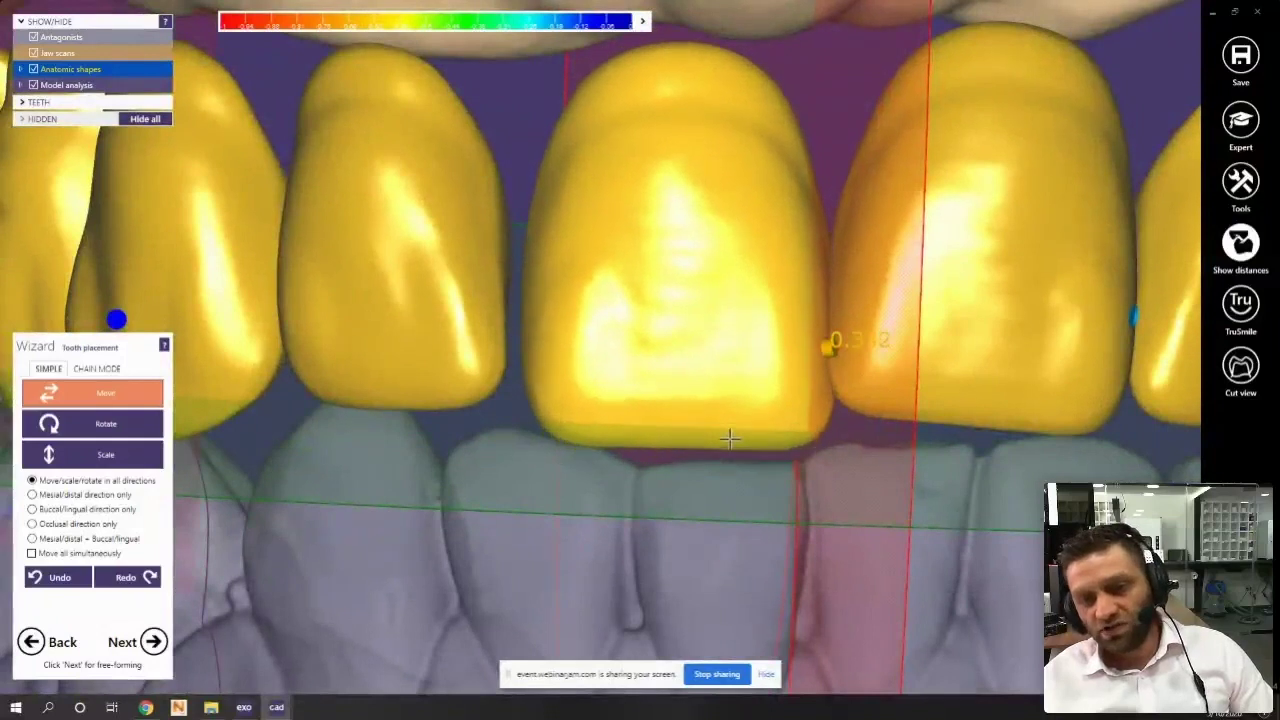
drag(907, 364, 910, 369)
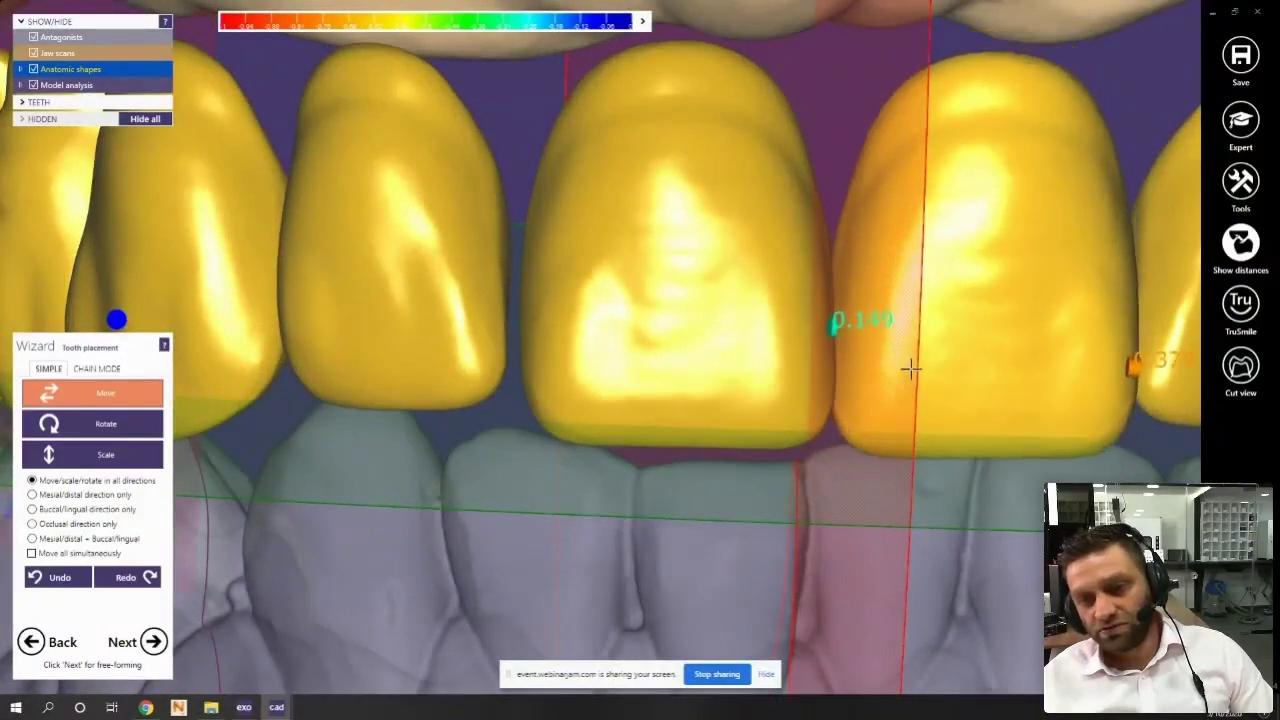
Adjust the upper left lateral incisor and reposition the left posterior teeth with free movement in all directions
right_drag(350, 248, 788, 363)
scroll(532, 358, up, 3)
drag(568, 368, 574, 367)
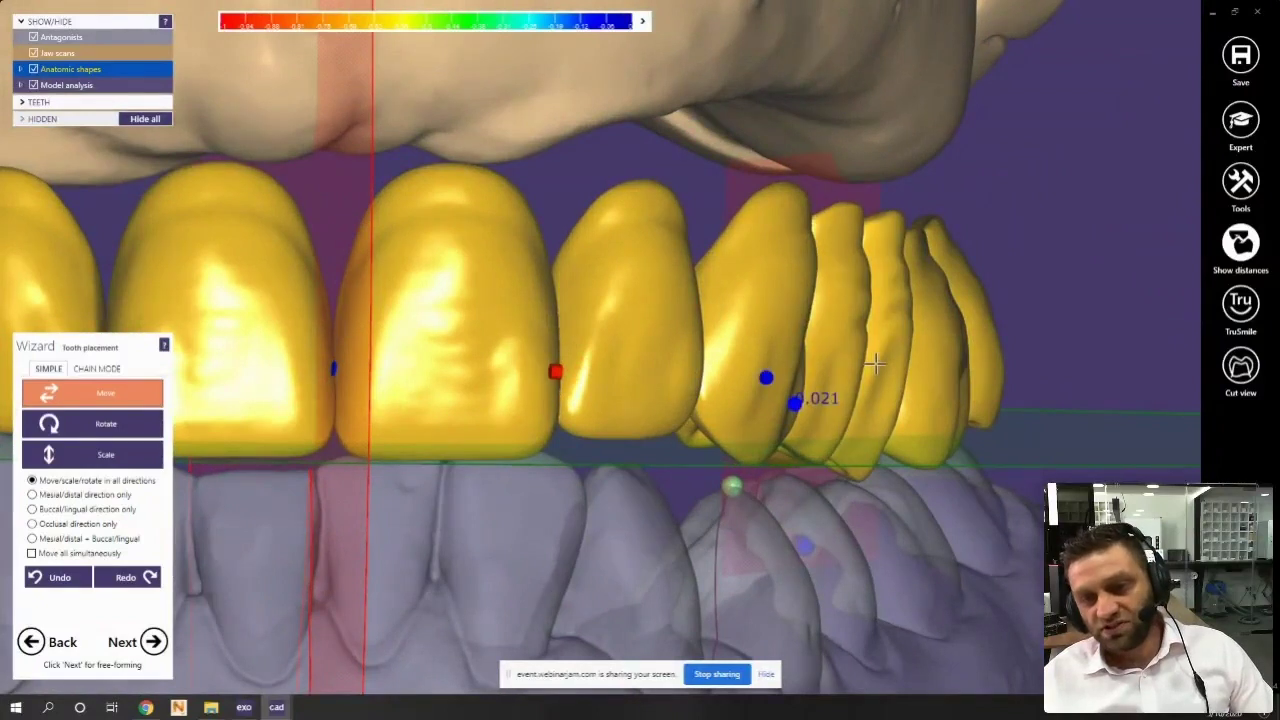
drag(910, 369, 987, 390)
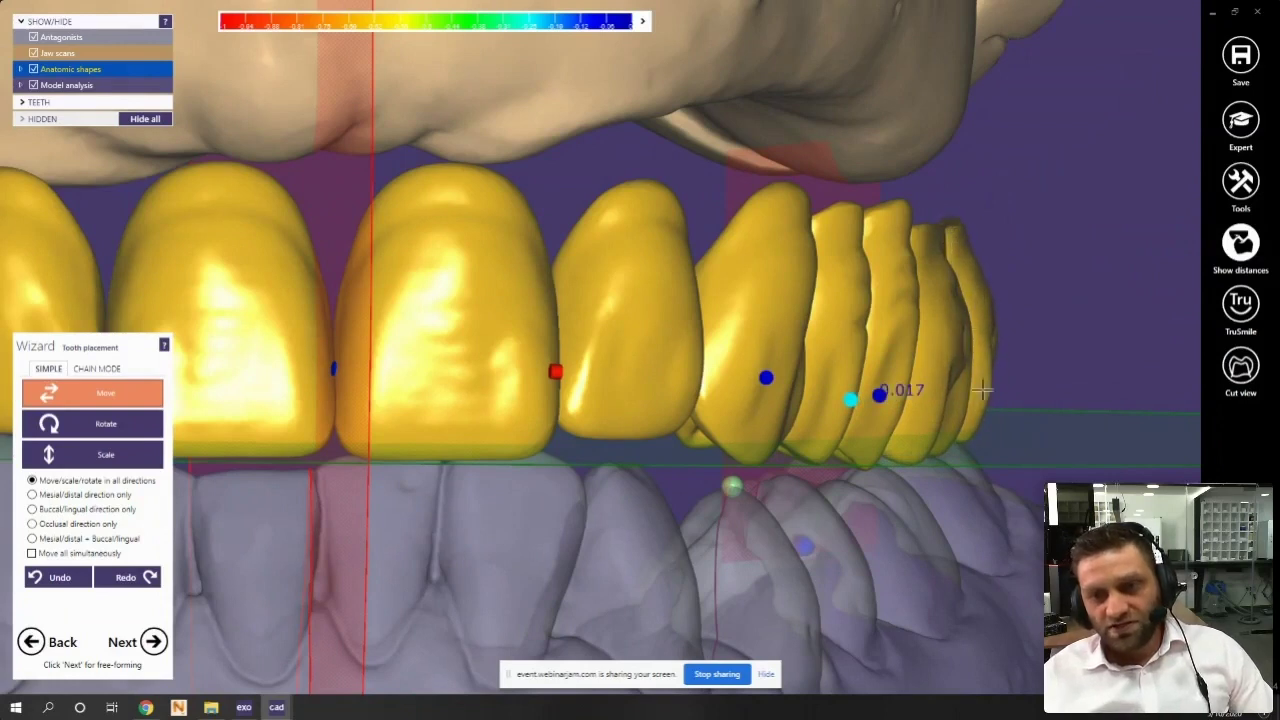
Reposition the upper right posterior teeth individually to even out their line behind the canine
right_drag(973, 390, 328, 385)
drag(328, 385, 294, 357)
drag(292, 219, 355, 263)
drag(251, 362, 233, 378)
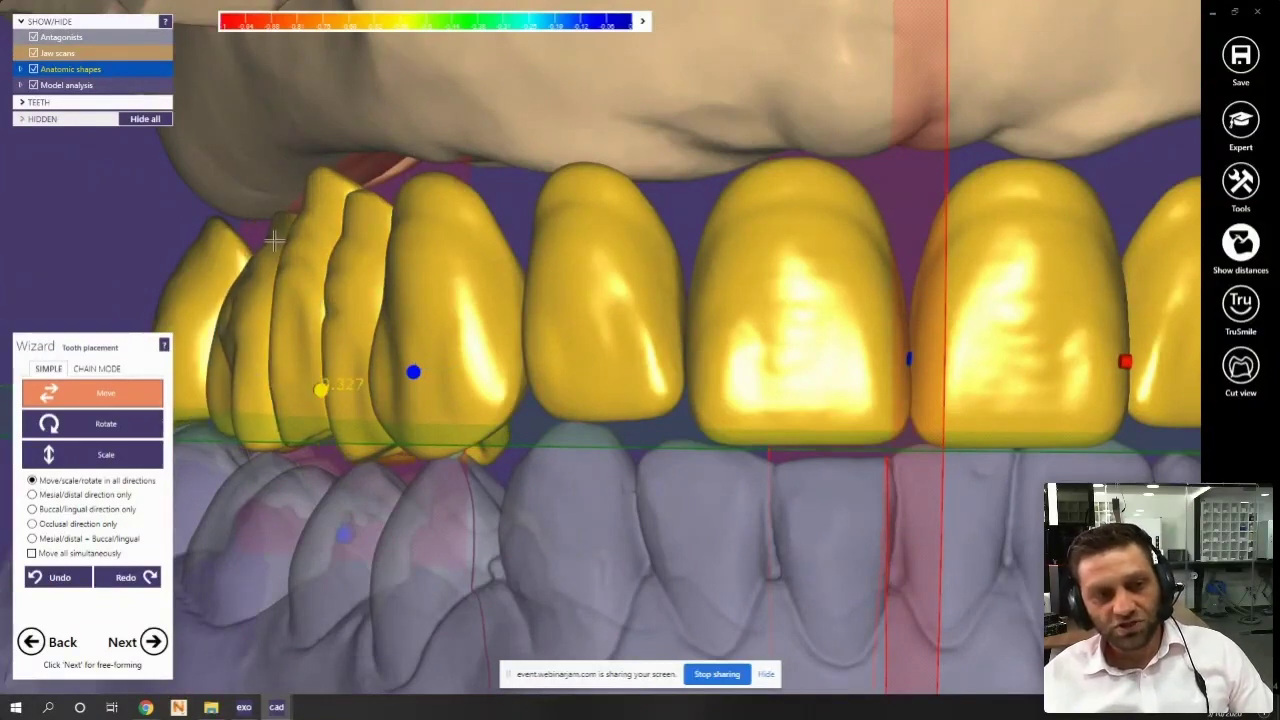
drag(208, 312, 201, 364)
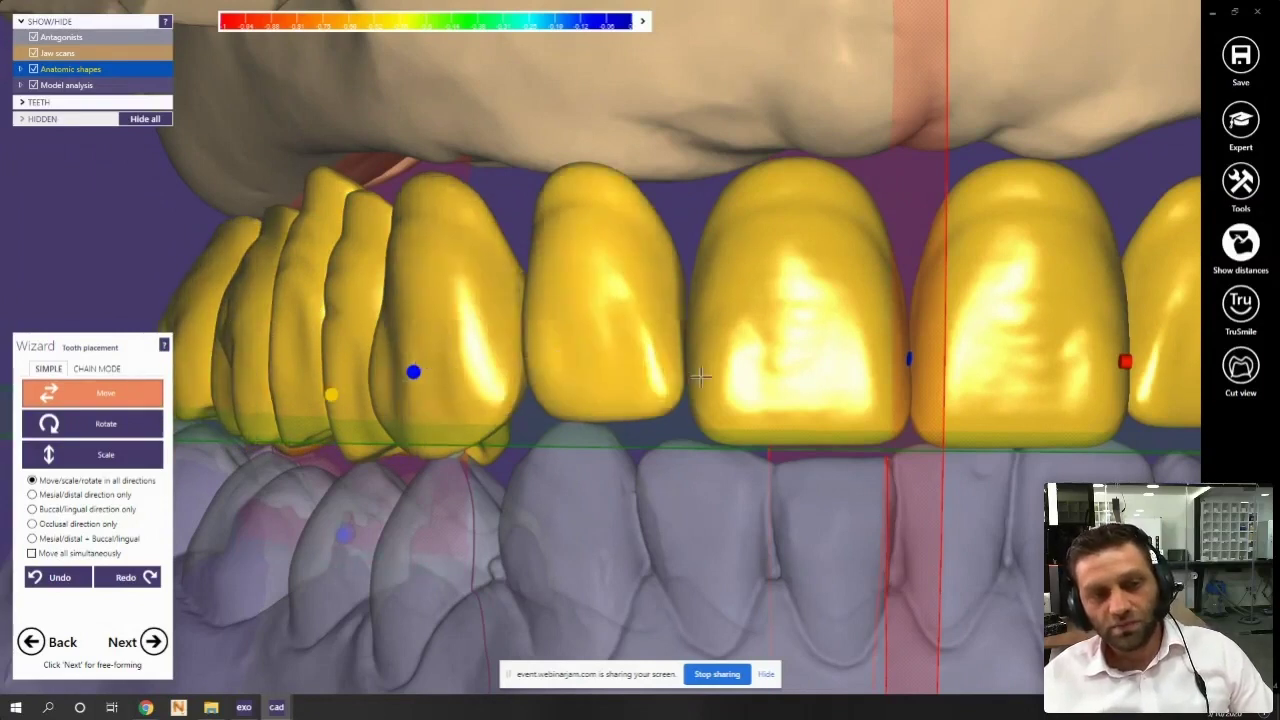
scroll(697, 374, down, 5)
right_drag(500, 289, 625, 340)
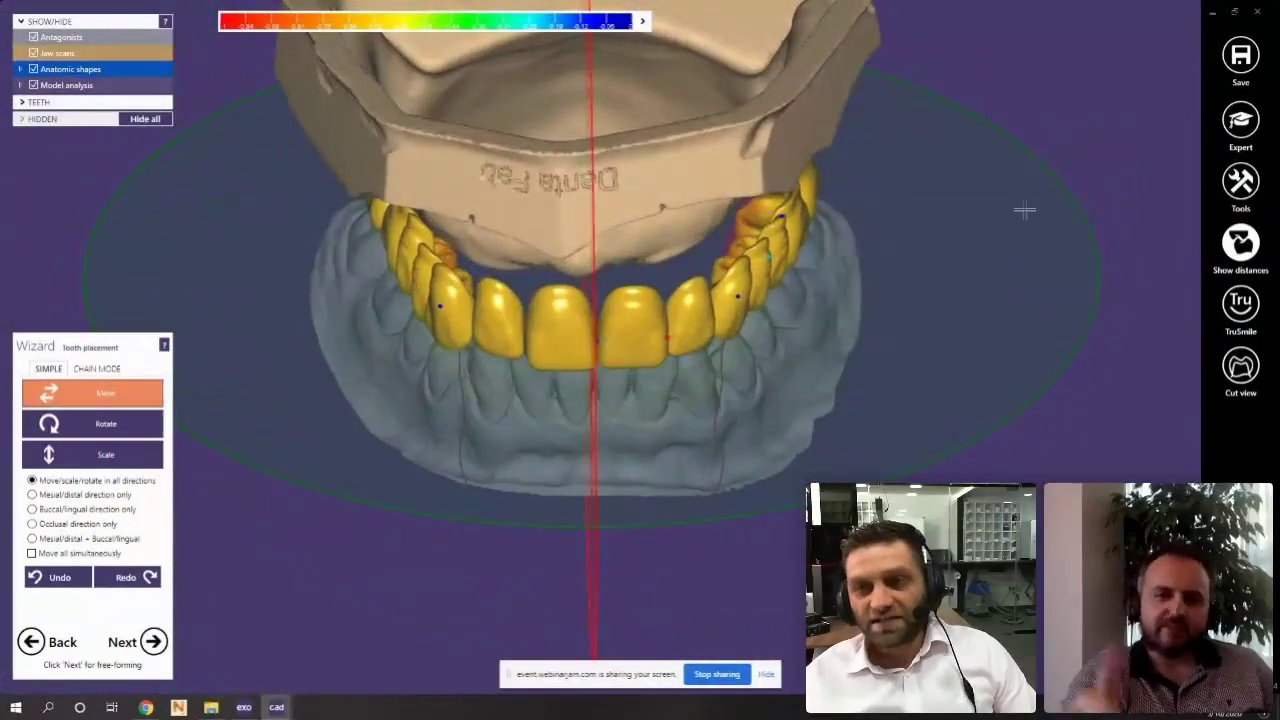
mouse_move(278, 708)
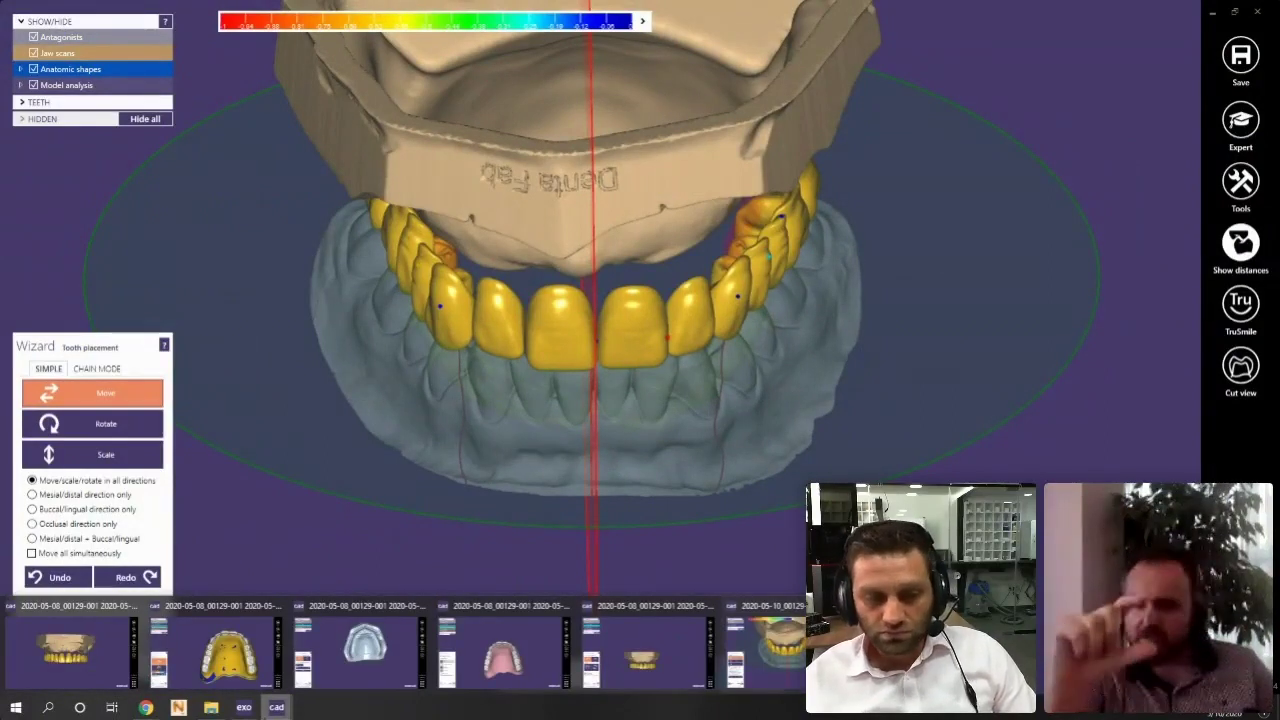
mouse_move(150, 709)
click(100, 660)
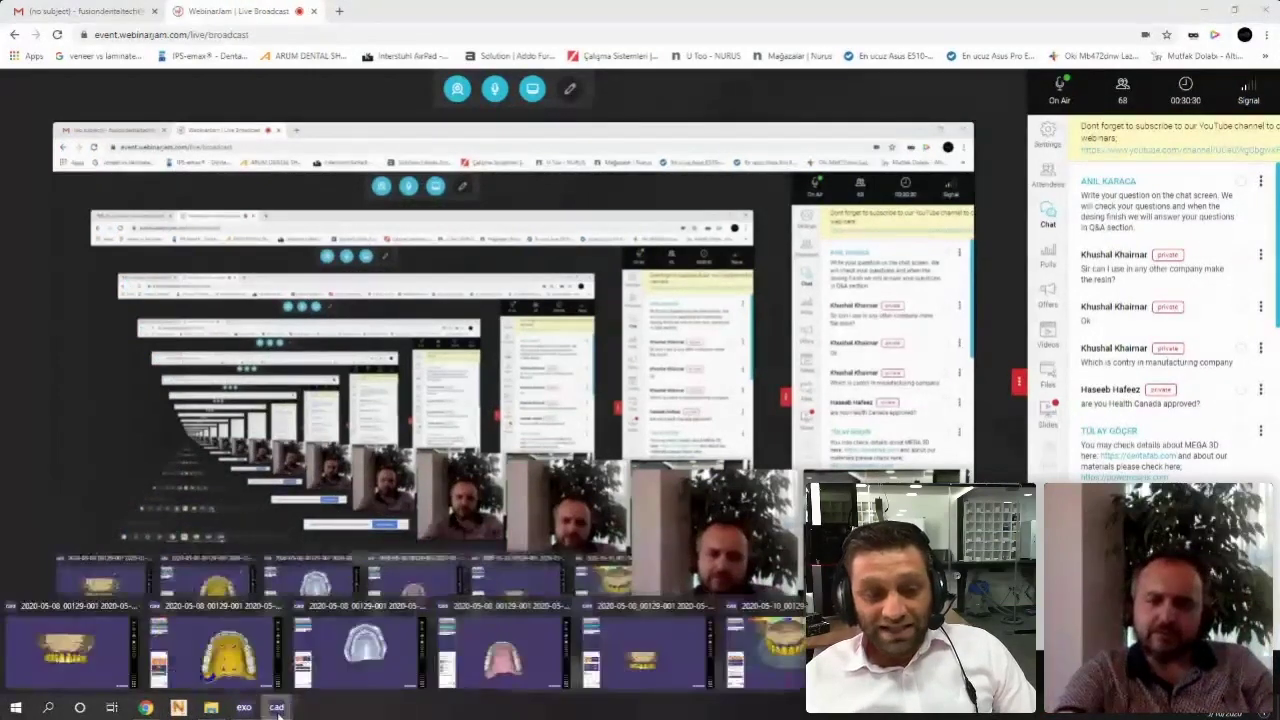
click(242, 708)
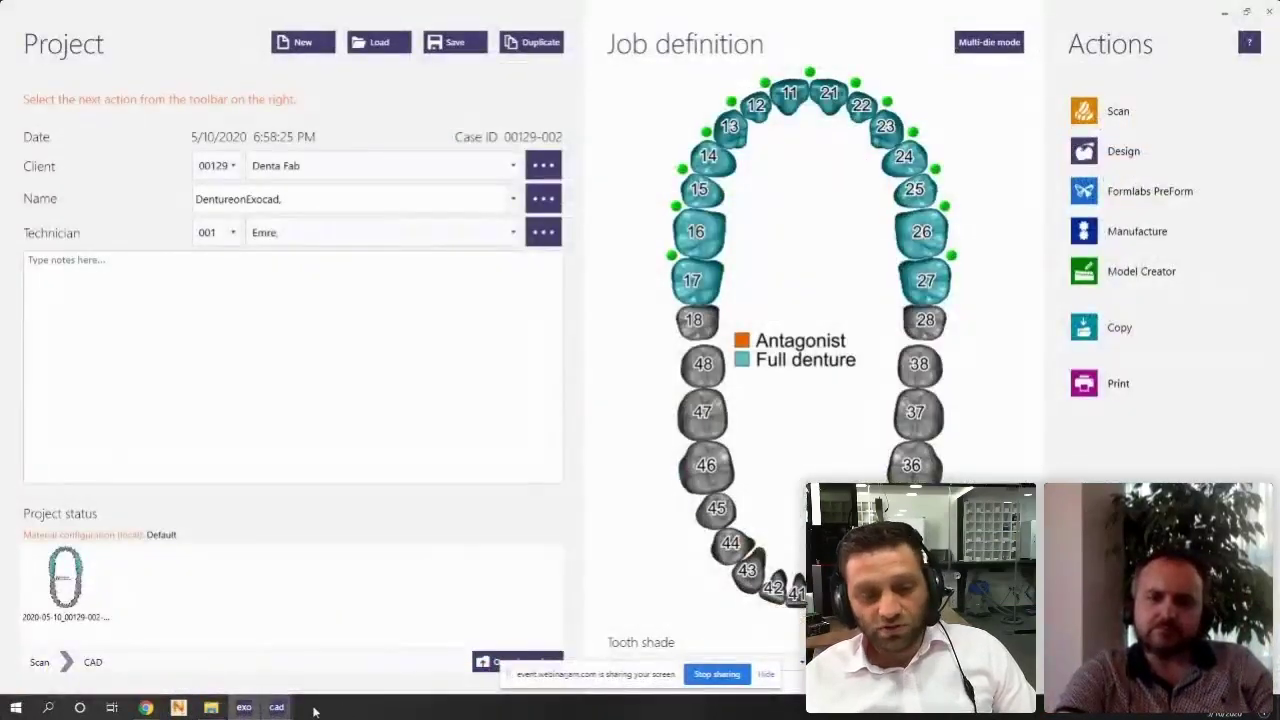
mouse_move(288, 708)
click(792, 655)
Measure the distance from the neck of the upper left lateral incisor to the jaw scan, then close the measurement
scroll(612, 280, down, 2)
right_drag(612, 270, 614, 340)
scroll(771, 417, up, 5)
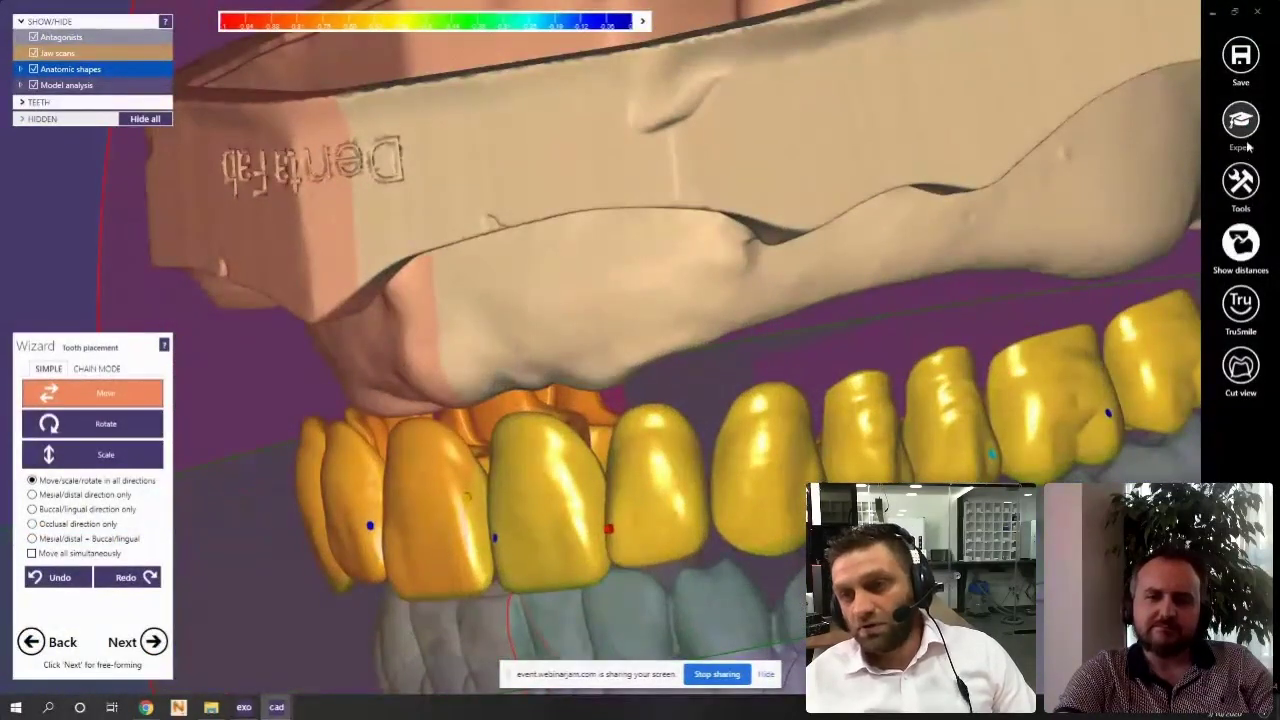
click(1240, 182)
click(1114, 206)
scroll(728, 380, up, 3)
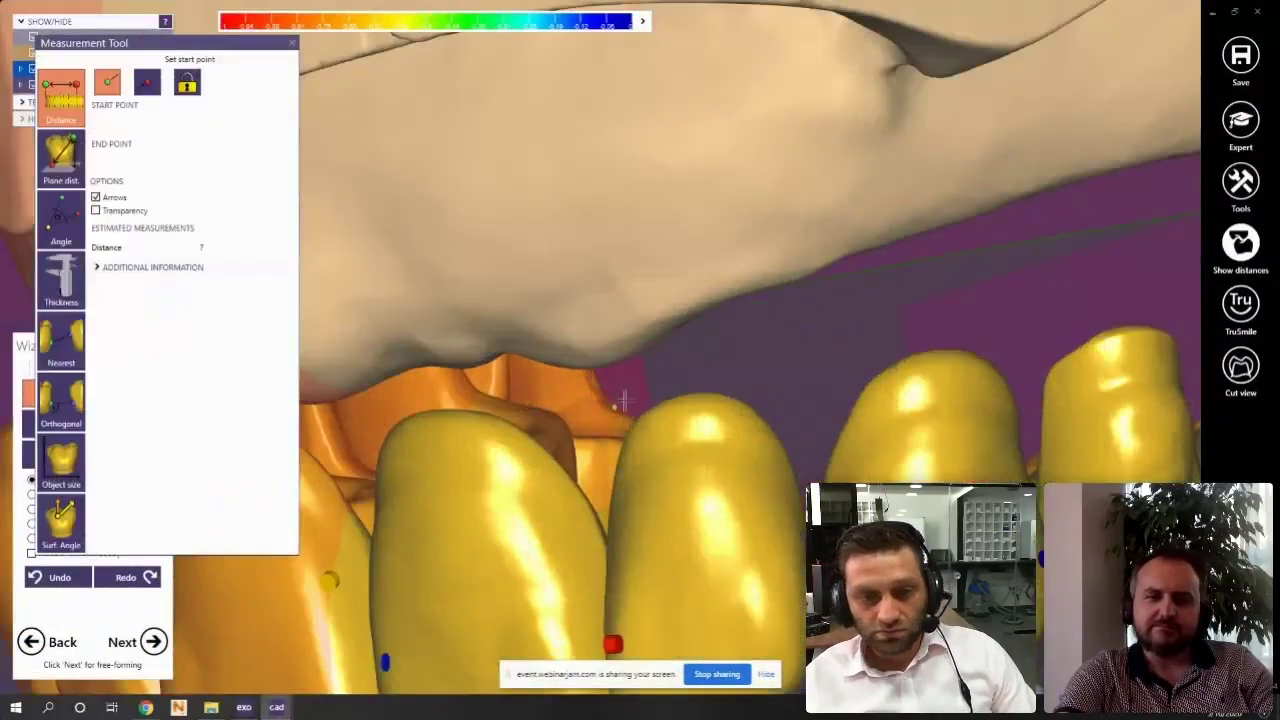
click(679, 406)
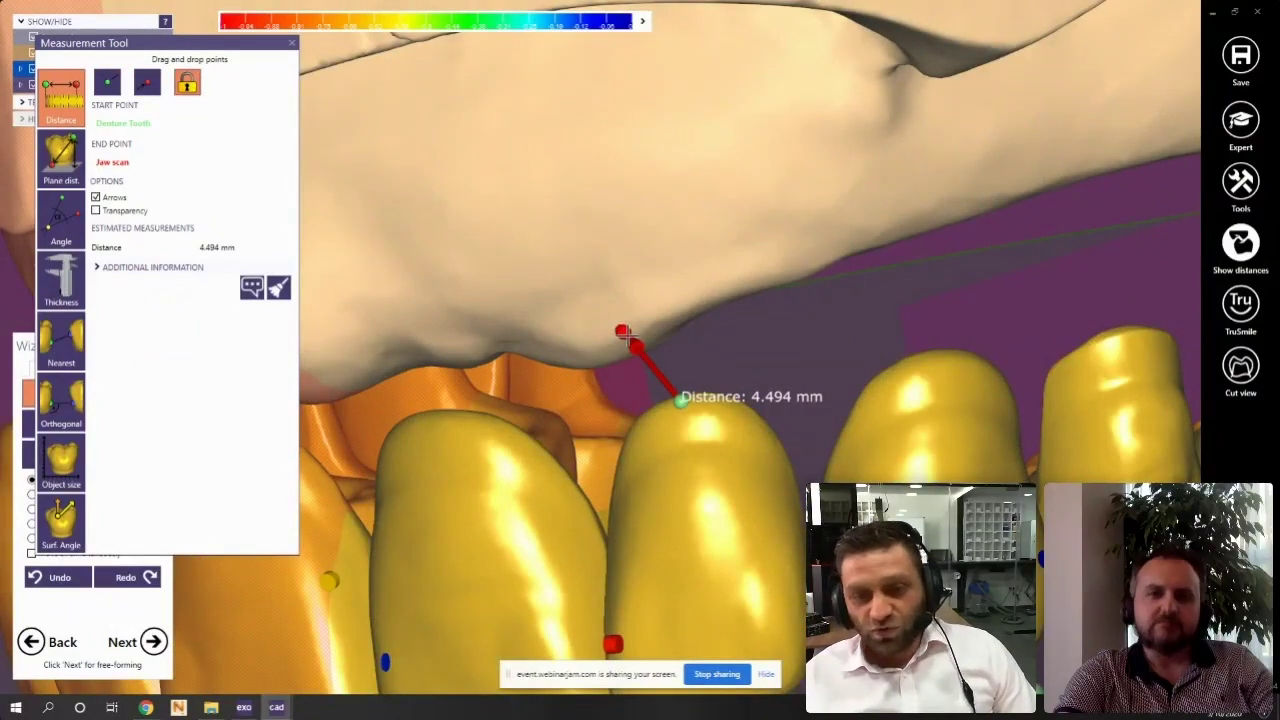
scroll(628, 337, down, 5)
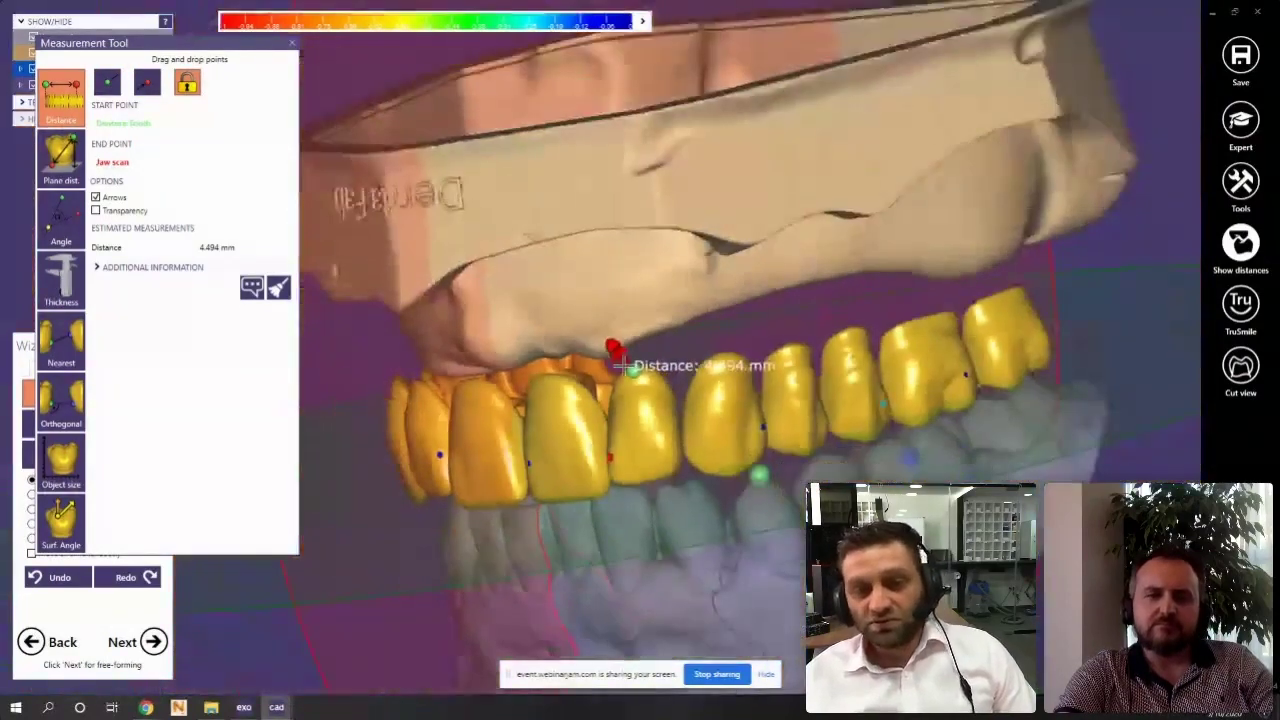
scroll(622, 367, up, 2)
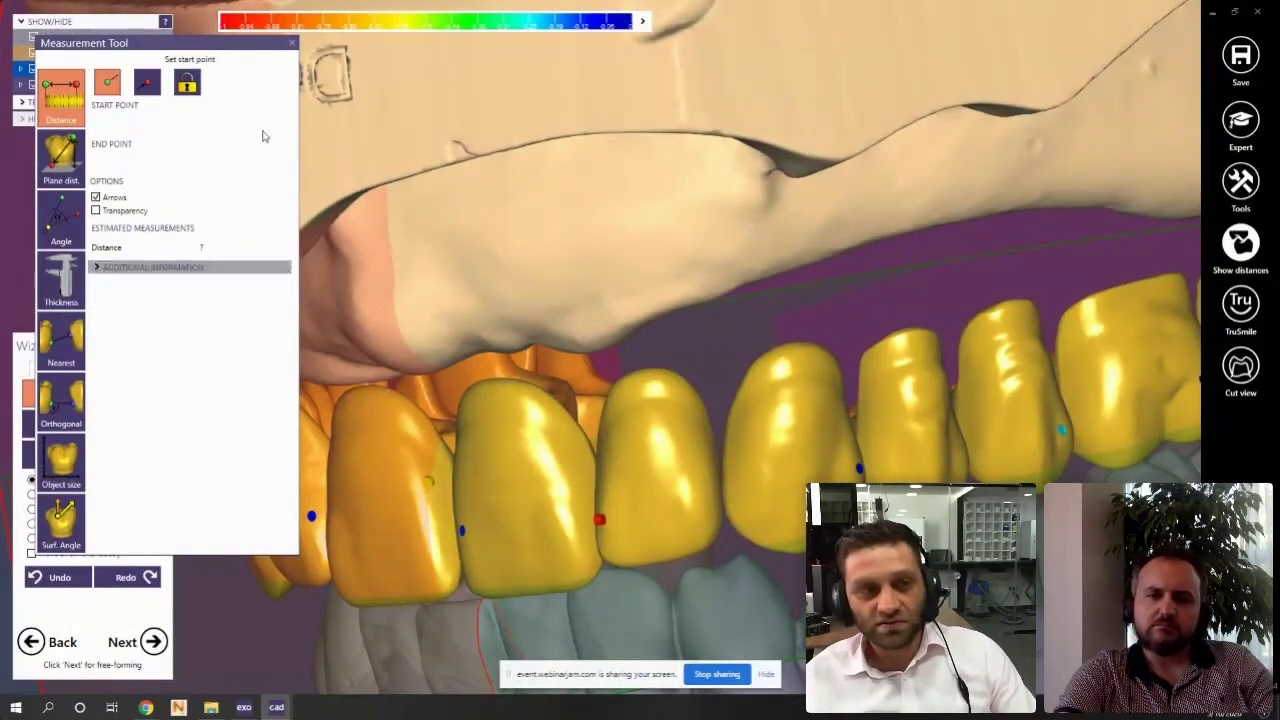
click(292, 43)
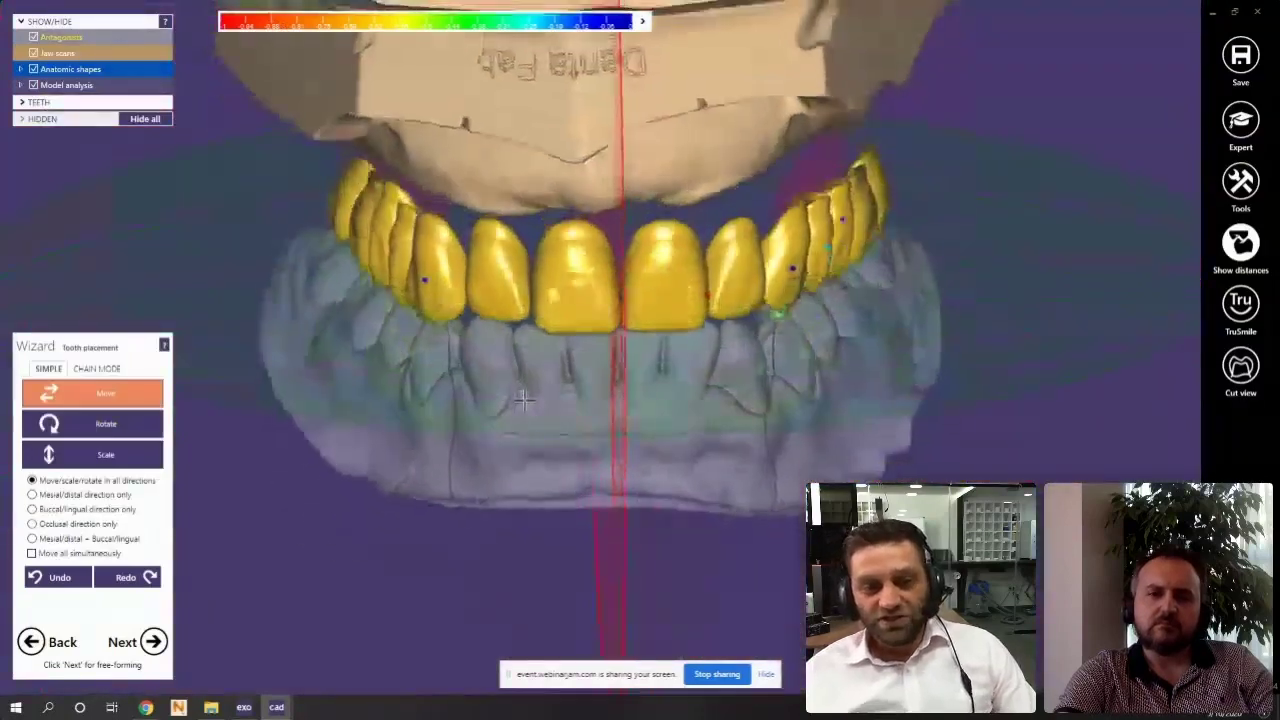
Examine the adjusted upper front and right-side teeth against the antagonist, the ridge and the occlusal plane
right_drag(522, 400, 540, 372)
scroll(560, 320, up, 5)
scroll(583, 323, down, 5)
right_drag(583, 323, 605, 356)
scroll(594, 337, up, 5)
scroll(603, 363, down, 4)
scroll(575, 325, up, 4)
scroll(597, 337, down, 4)
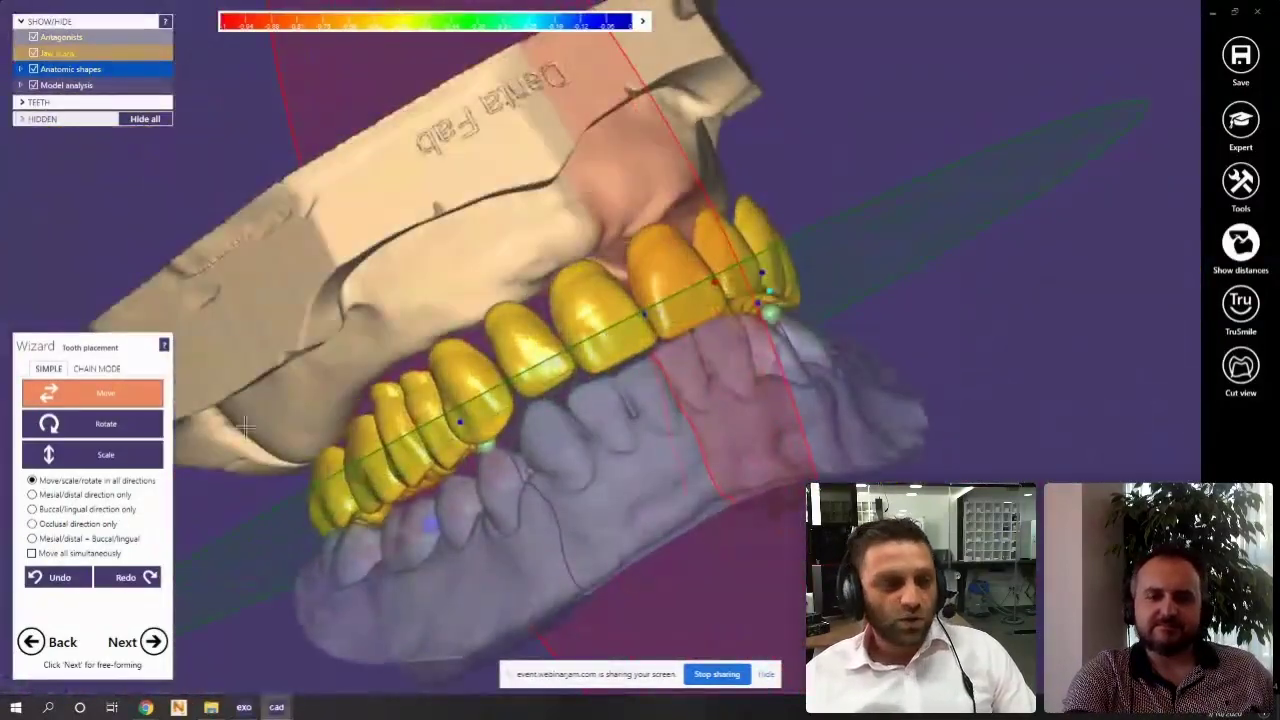
scroll(605, 357, up, 3)
scroll(605, 357, up, 3)
scroll(541, 371, down, 3)
scroll(505, 374, up, 3)
Check the left-side teeth and proceed from tooth placement to free-forming, accepting the intersecting teeth
right_drag(541, 385, 680, 372)
scroll(498, 386, down, 4)
scroll(738, 334, up, 3)
scroll(737, 334, down, 1)
scroll(692, 348, down, 2)
scroll(680, 372, up, 4)
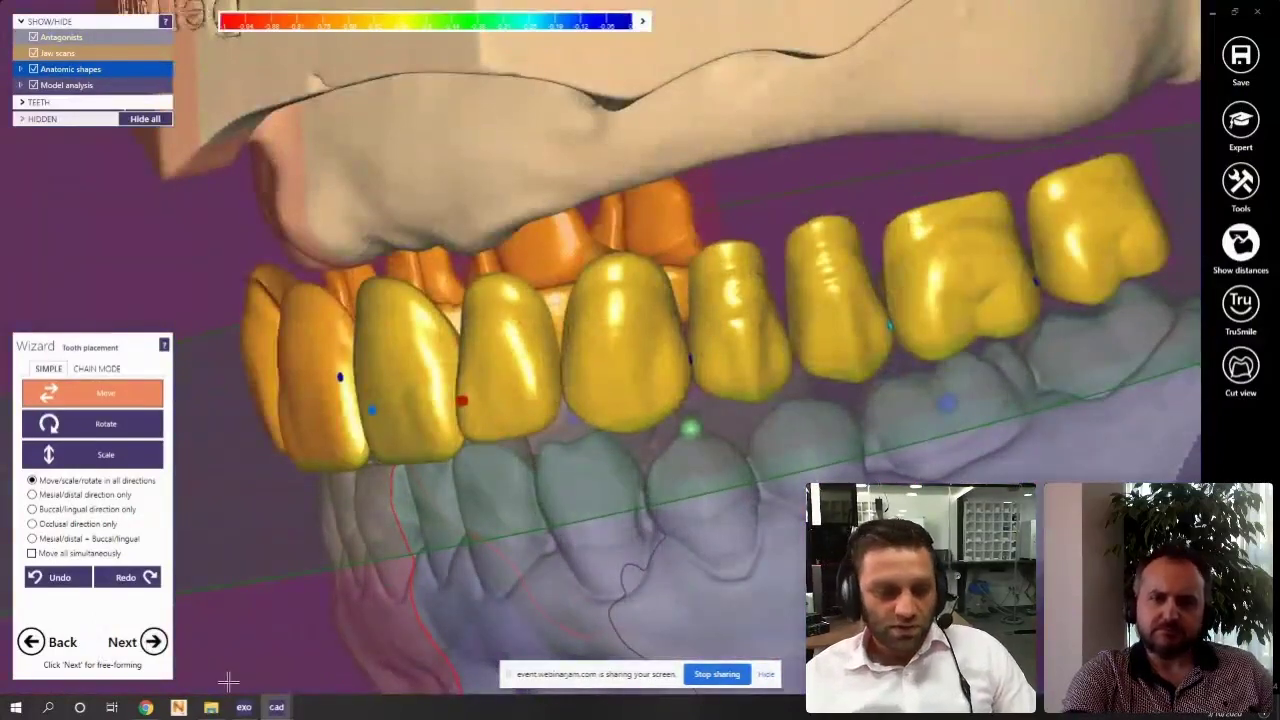
click(155, 644)
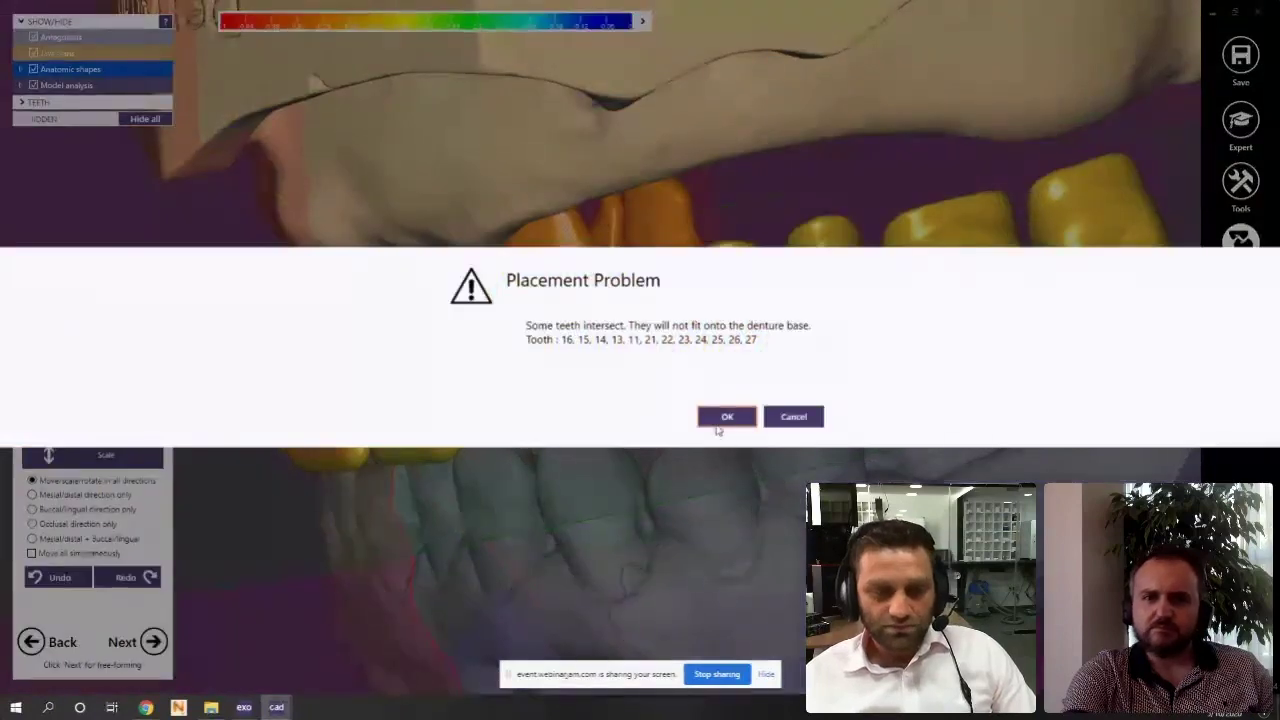
click(718, 422)
Switch to the other open denture design at the chain-mode tooth placement stage and bring its upper front teeth into close view
mouse_move(275, 706)
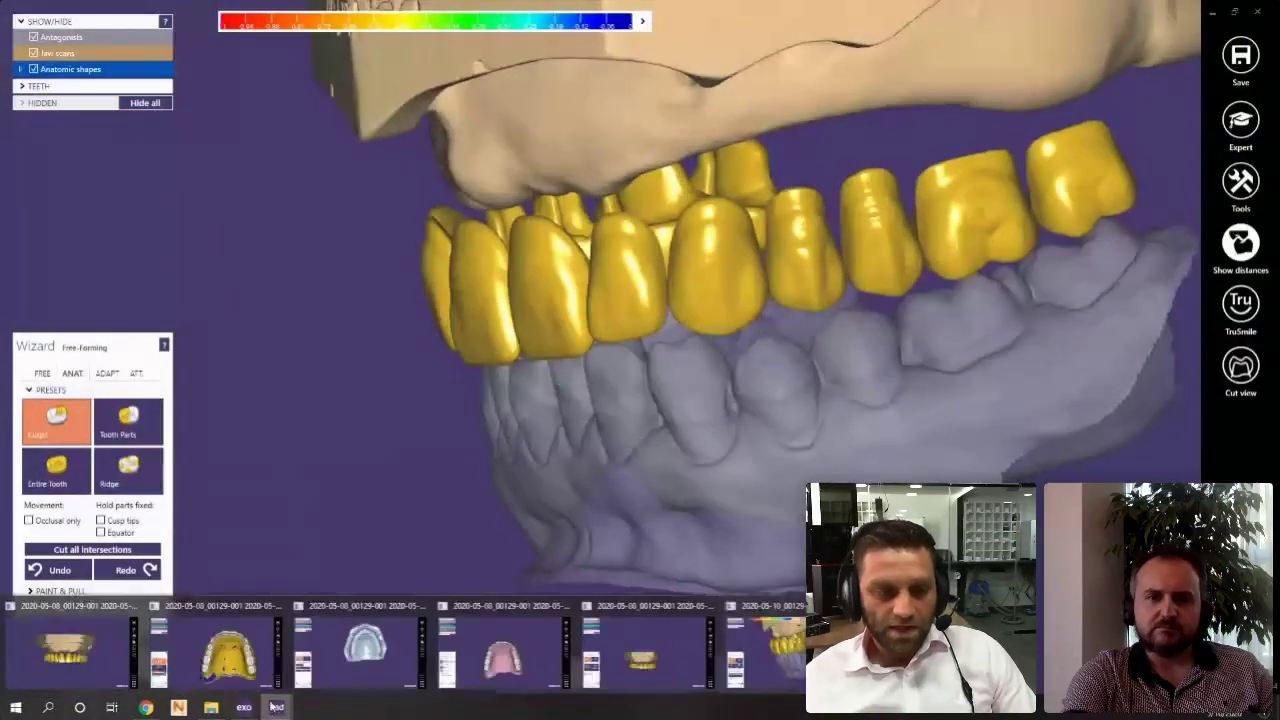
click(660, 655)
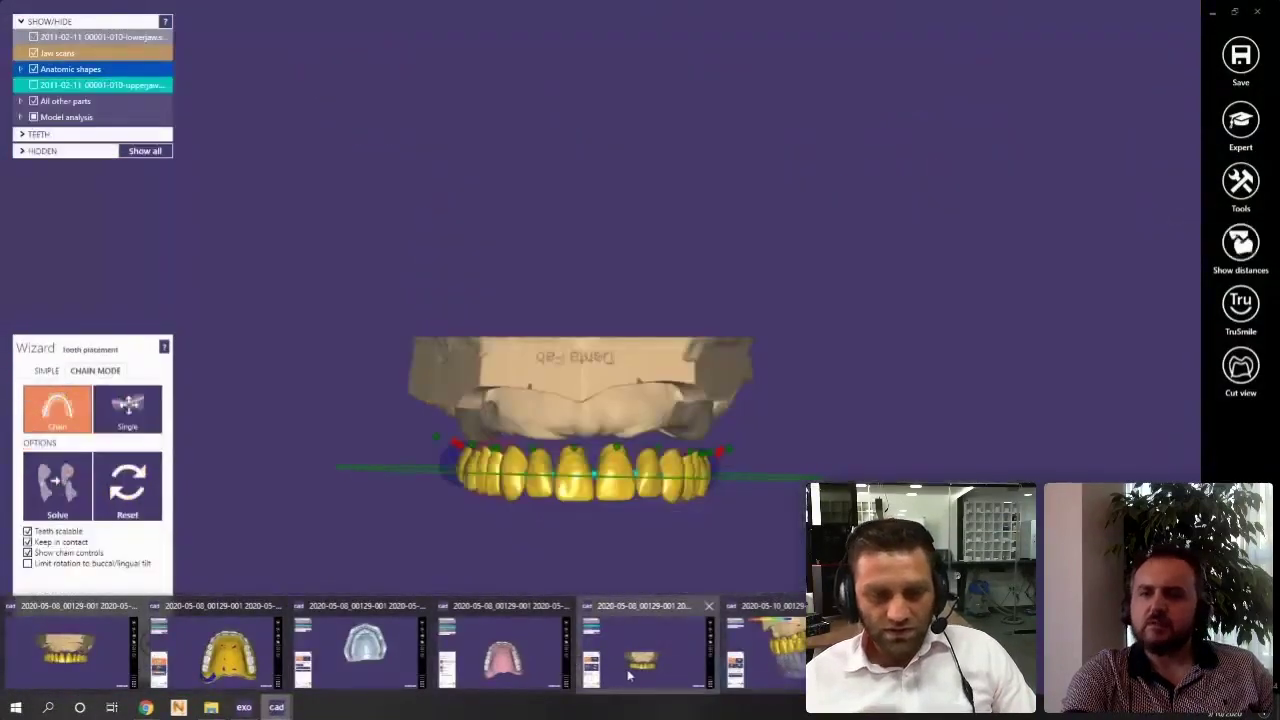
mouse_move(588, 420)
right_down()
mouse_move(563, 437)
mouse_move(573, 420)
right_up()
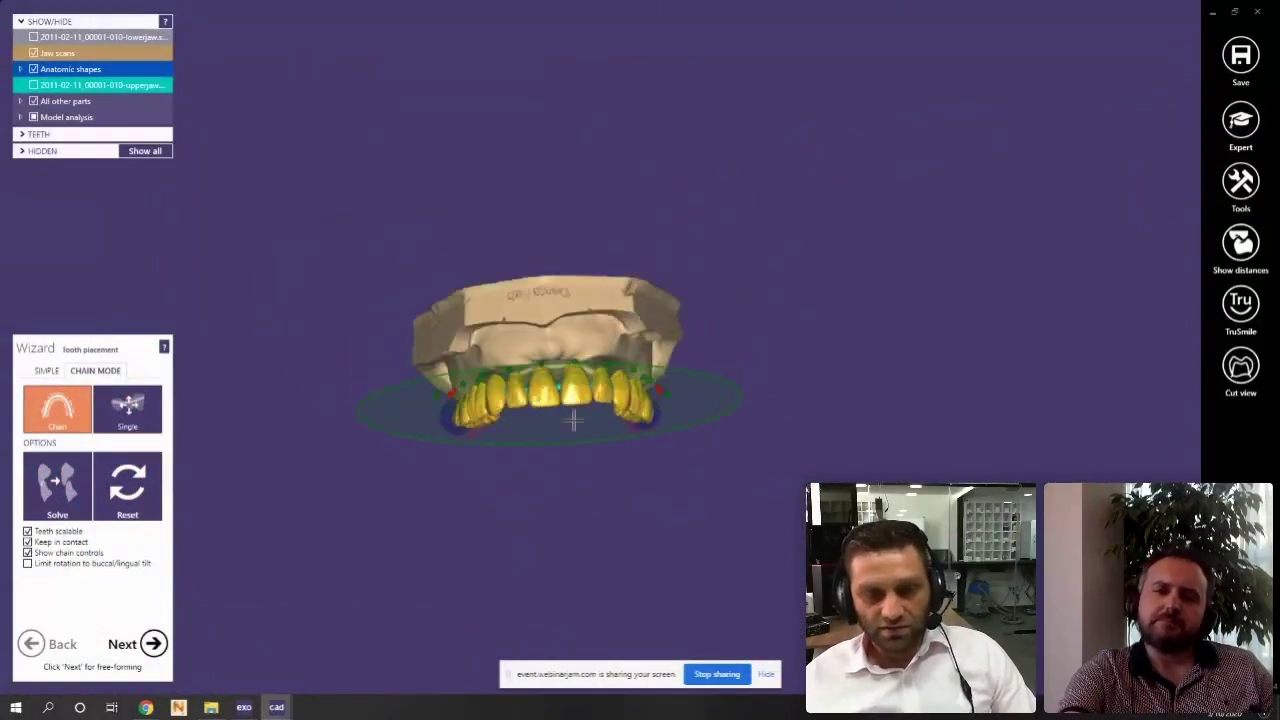
scroll(563, 400, up, 6)
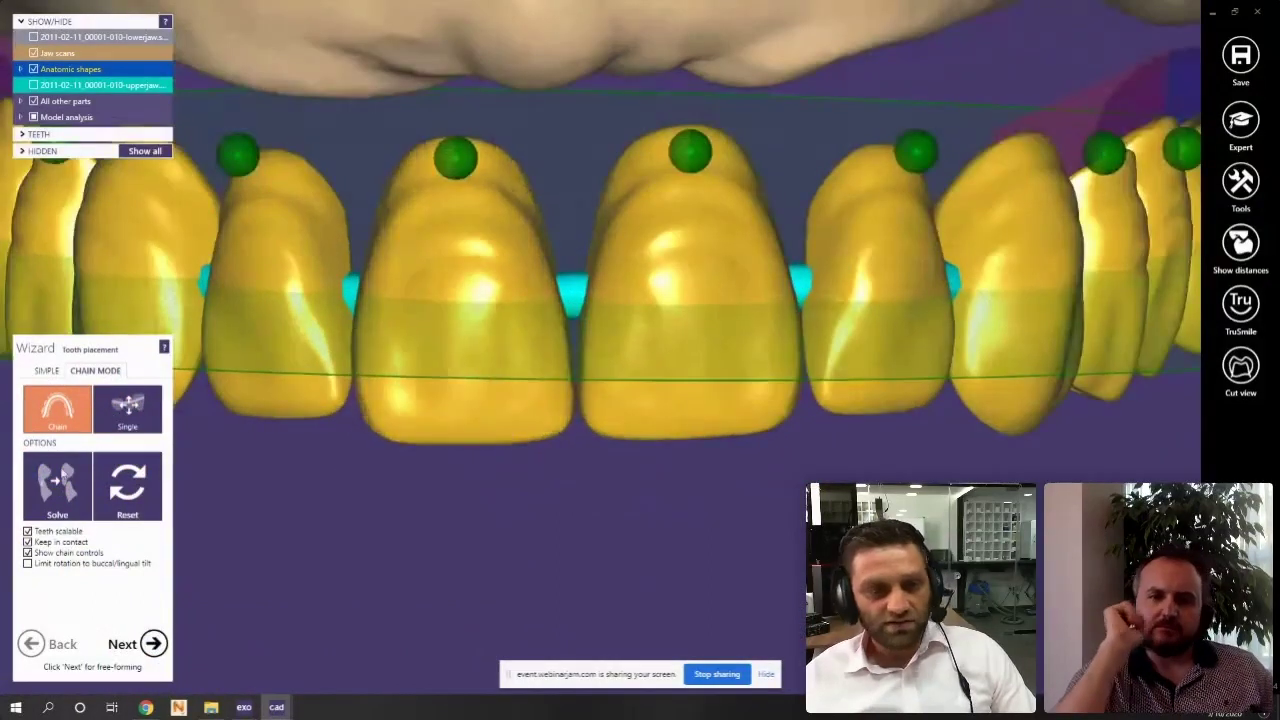
Switch to the open design at the free-forming stage and inspect its upper front teeth up close
click(45, 372)
right_drag(455, 392, 600, 385)
scroll(531, 380, up, 1)
scroll(545, 410, down, 3)
mouse_move(262, 706)
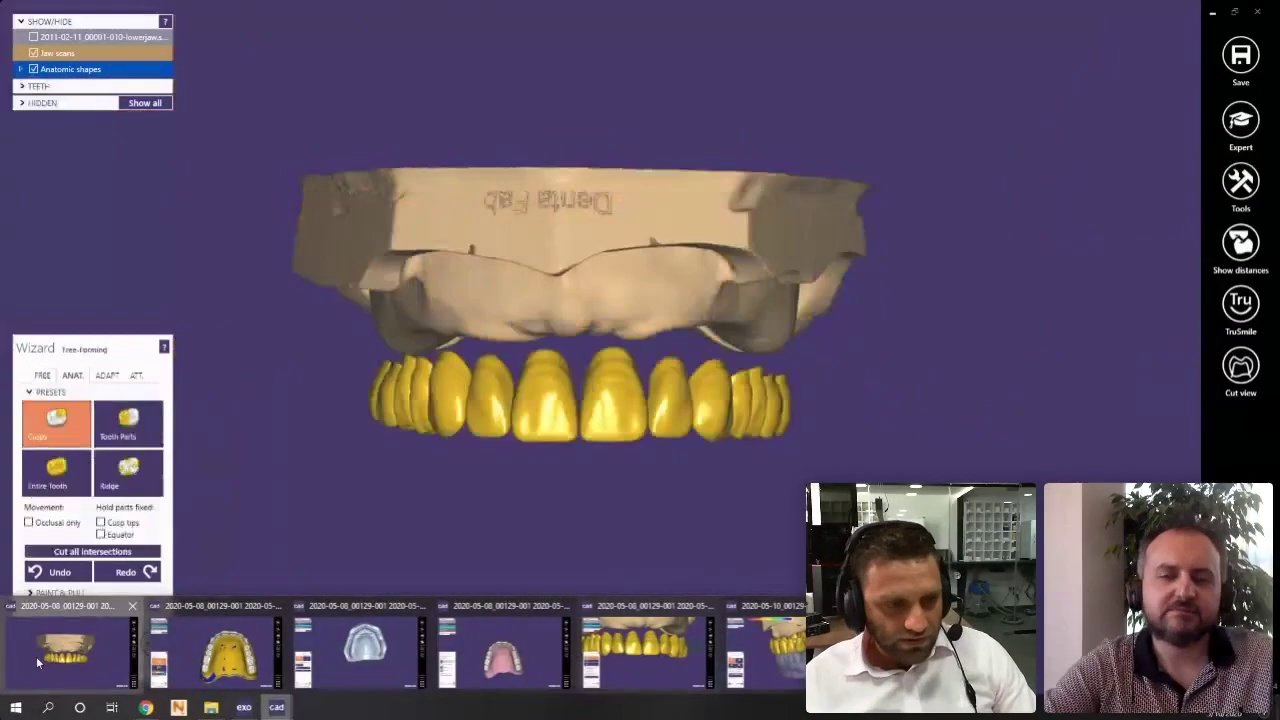
click(70, 650)
right_drag(570, 412, 594, 360)
scroll(700, 350, up, 5)
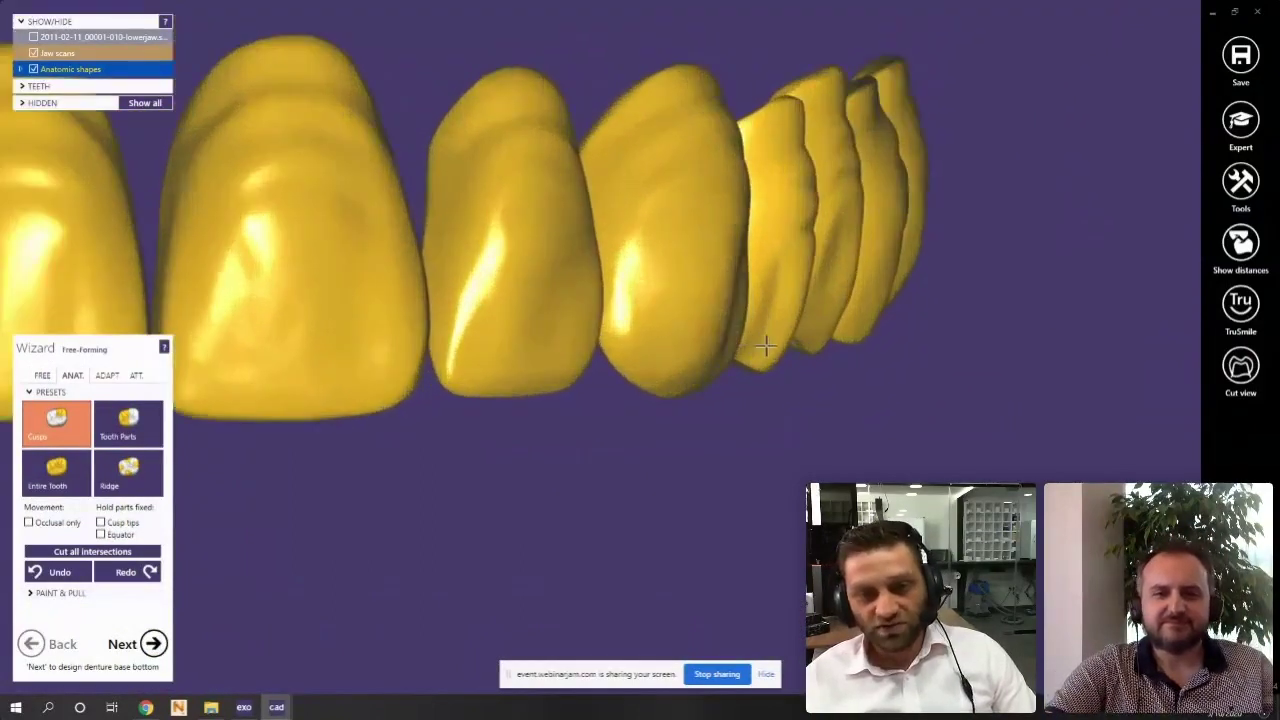
scroll(469, 363, down, 5)
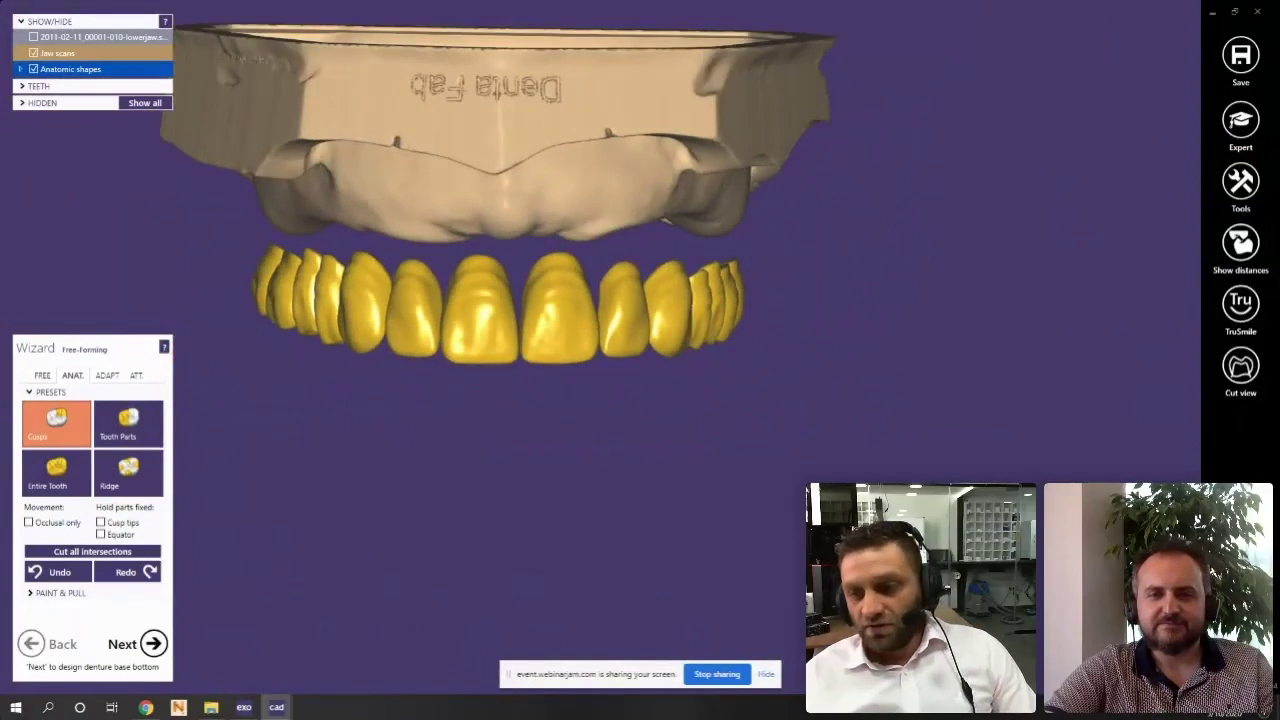
Show the lower jaw scan and view the posterior upper teeth against it from the side
click(34, 37)
right_drag(491, 320, 350, 355)
scroll(500, 367, up, 2)
scroll(871, 366, up, 2)
right_drag(871, 366, 237, 416)
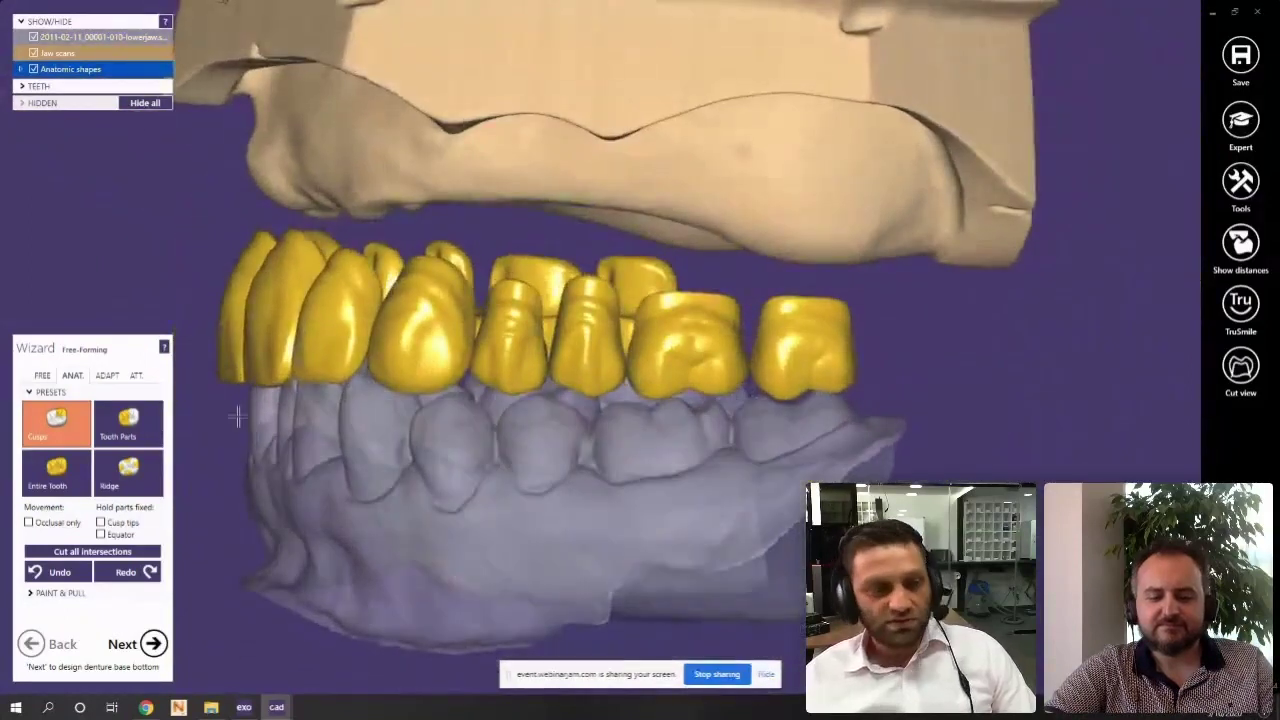
Set the anatomic free-forming preset to Tooth Parts, inspect the side teeth, and move on to occlusal adaptation
click(158, 418)
scroll(591, 363, up, 4)
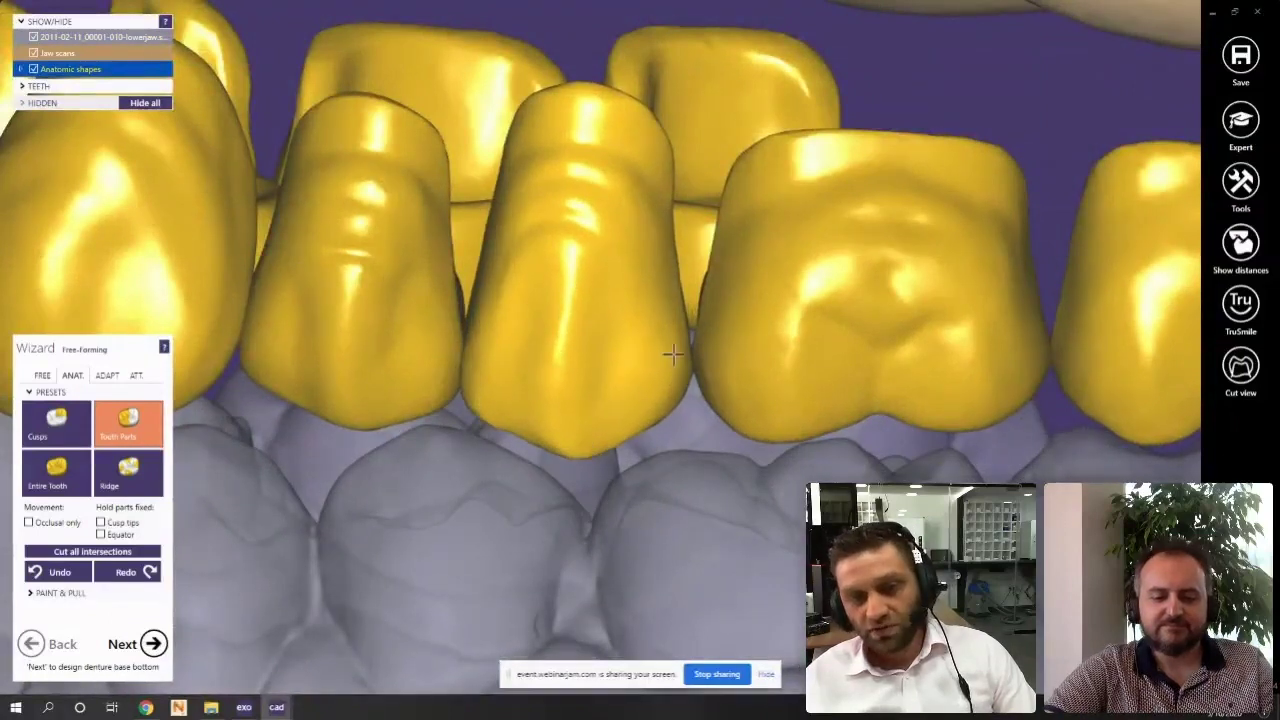
right_drag(400, 306, 336, 395)
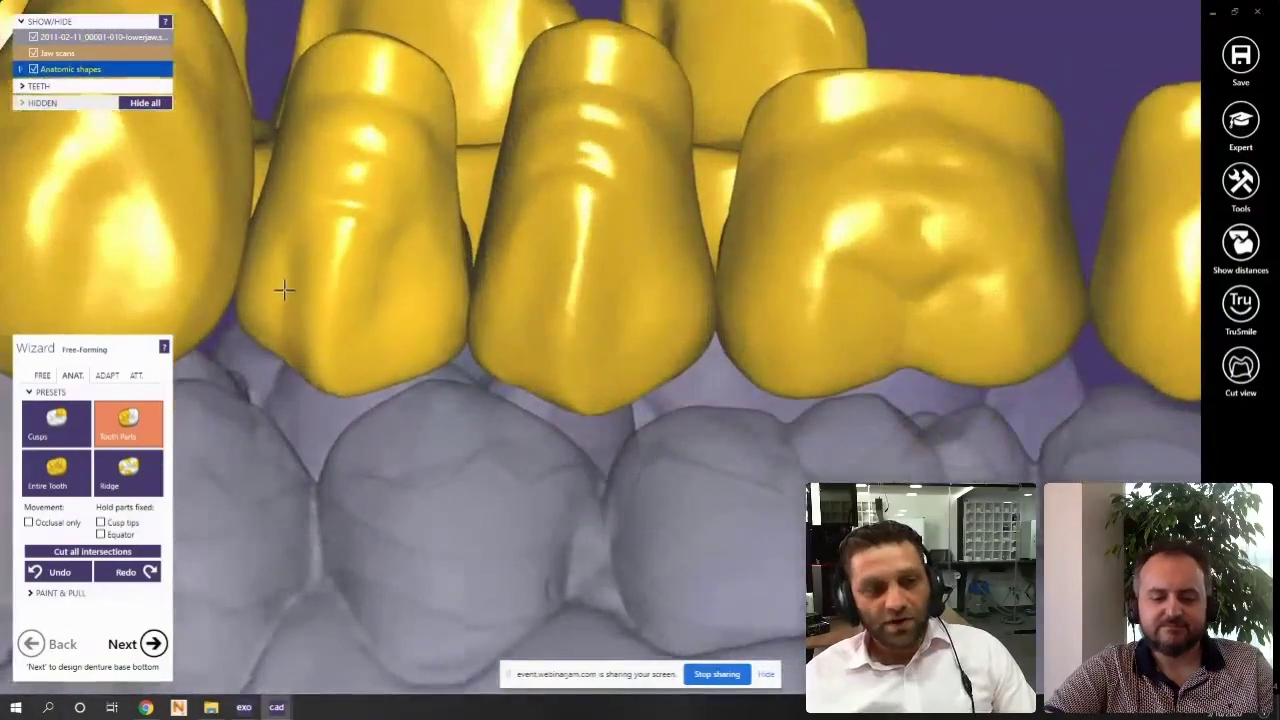
scroll(290, 296, down, 5)
right_drag(320, 340, 654, 350)
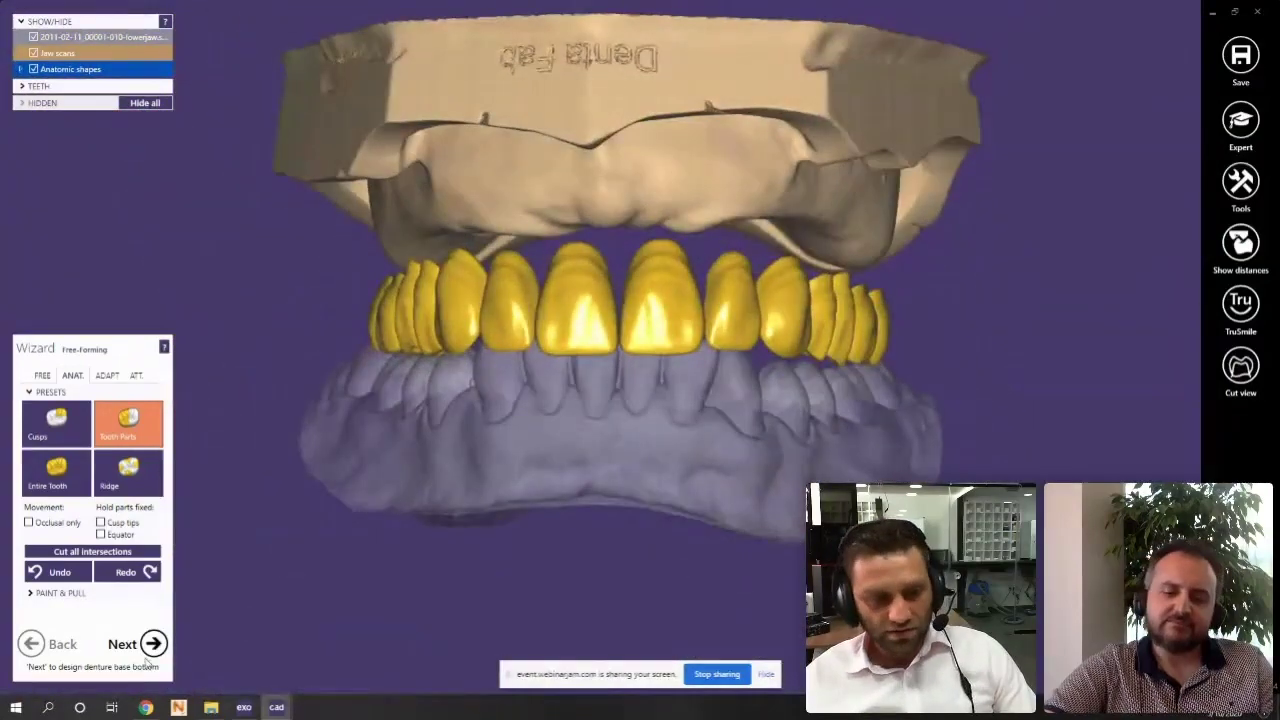
click(150, 646)
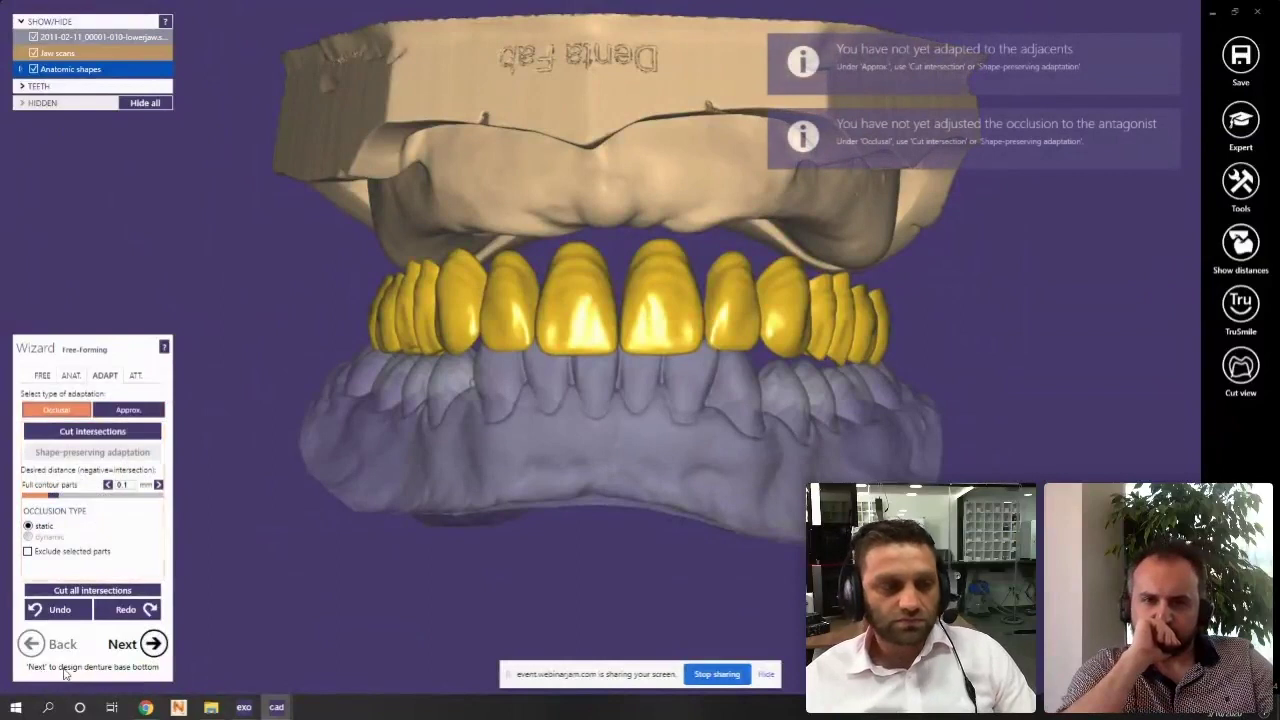
right_drag(595, 323, 230, 470)
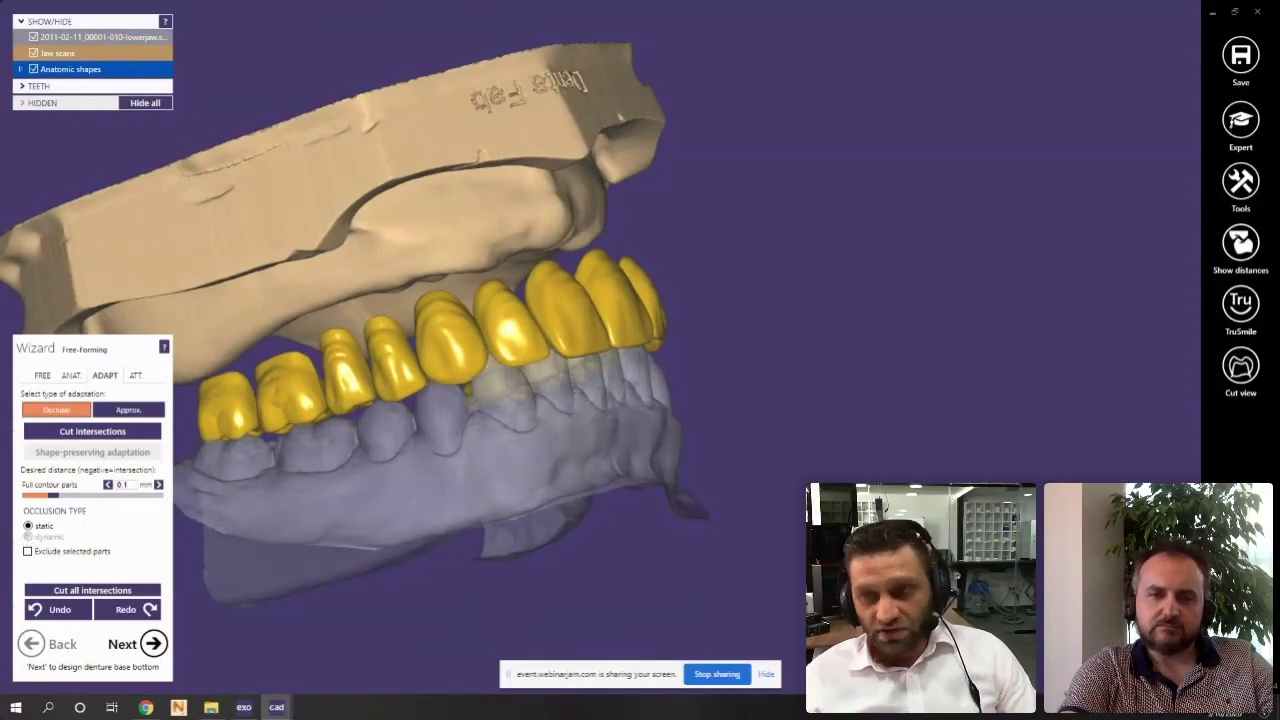
Look through the additional tools in wizard and expert mode, then return to the wizard
click(1241, 181)
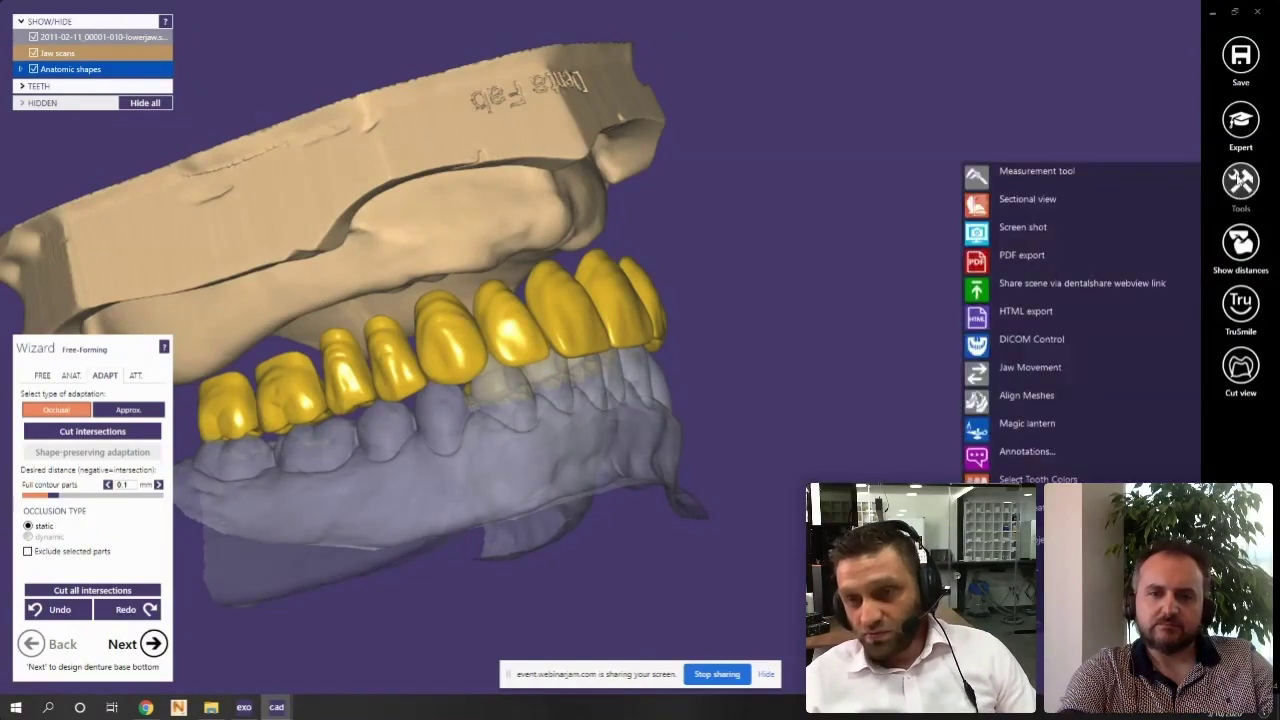
click(1240, 120)
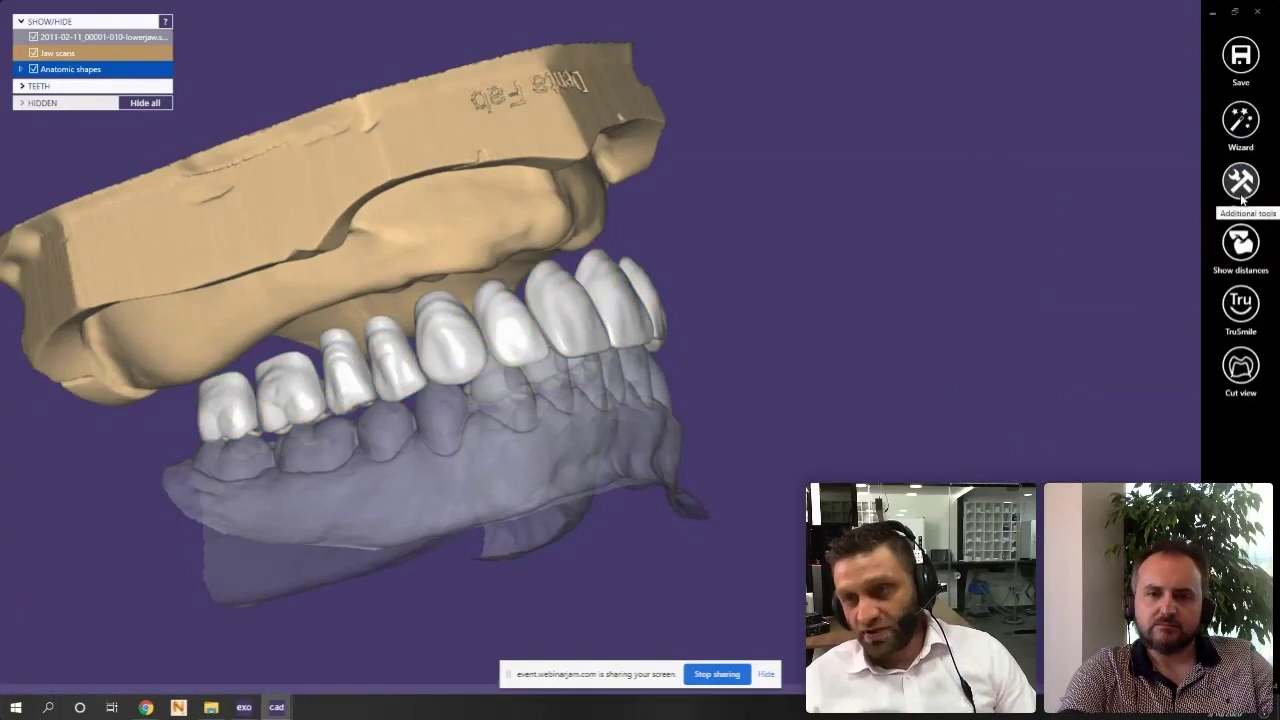
click(1241, 190)
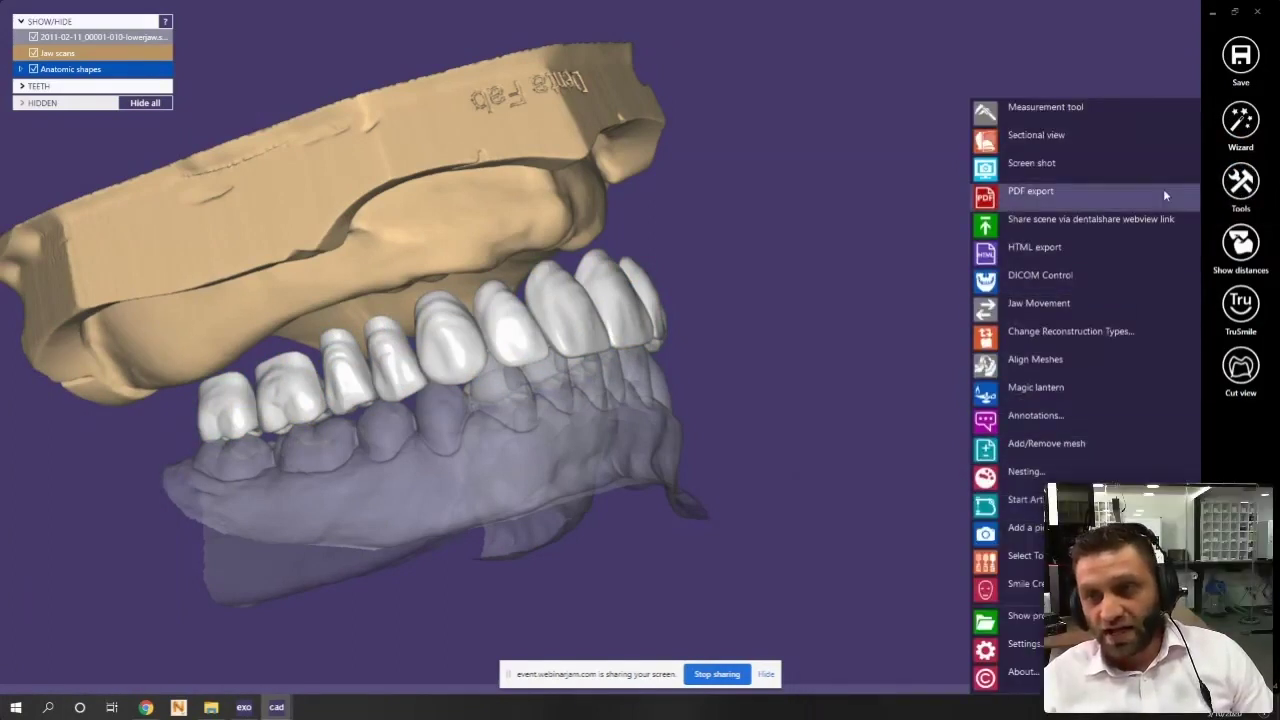
click(1240, 125)
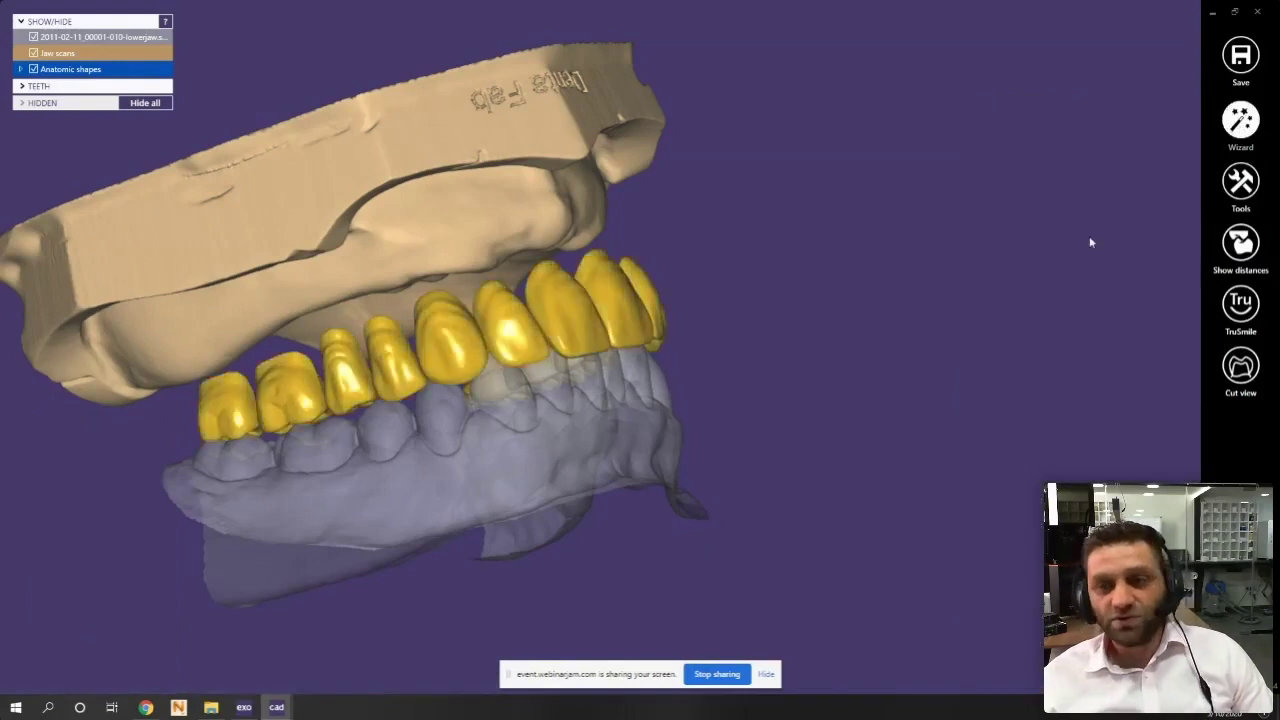
Cut all intersections of the upper teeth and proceed to designing the denture base bottom
click(102, 375)
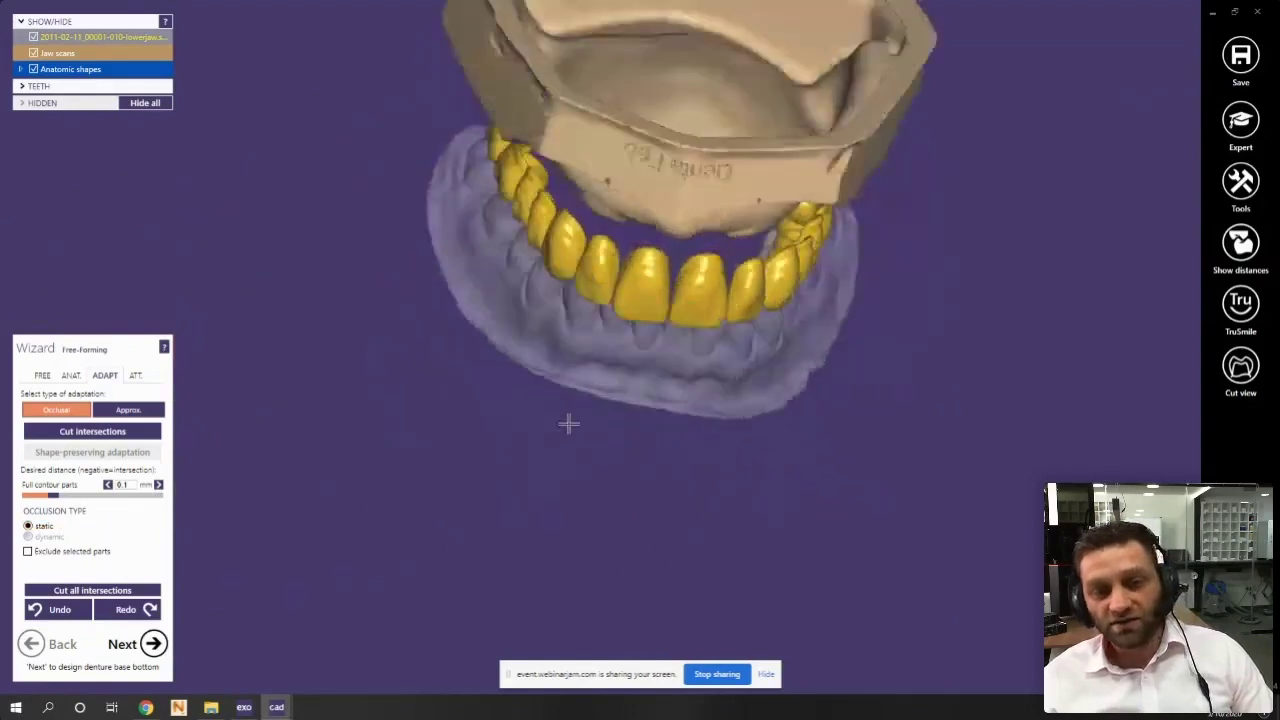
middle_click(712, 315)
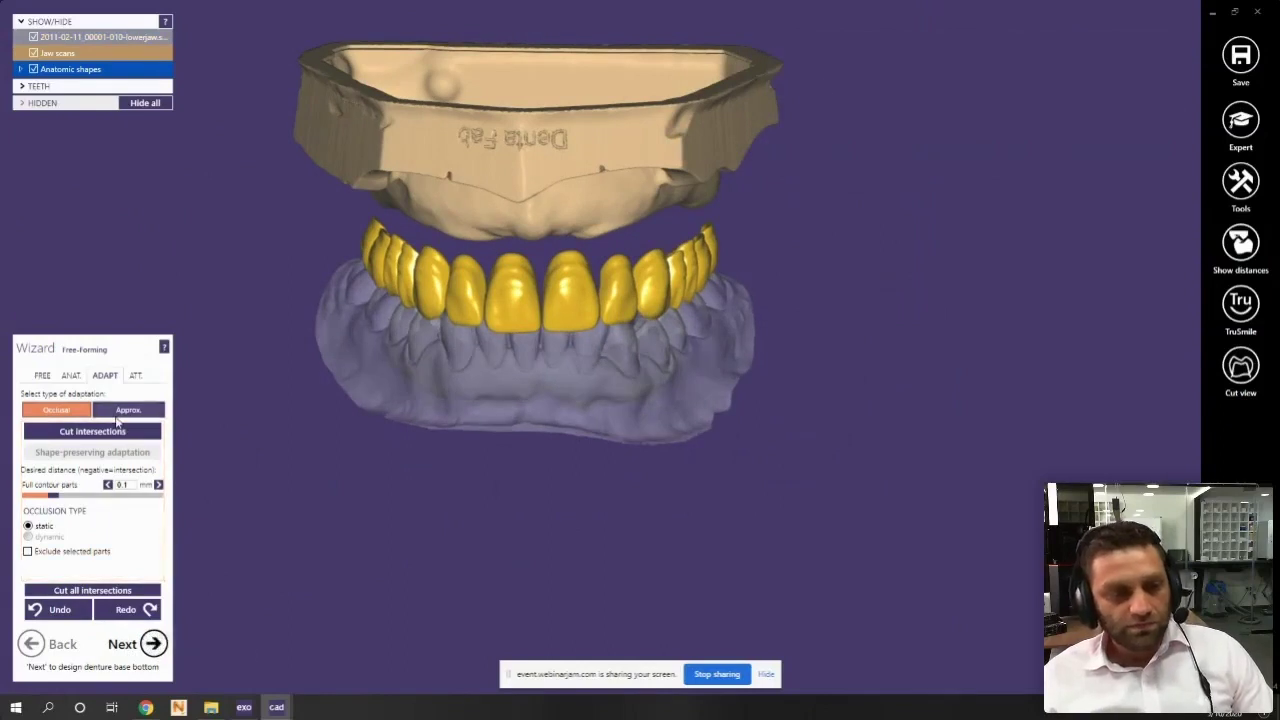
click(111, 431)
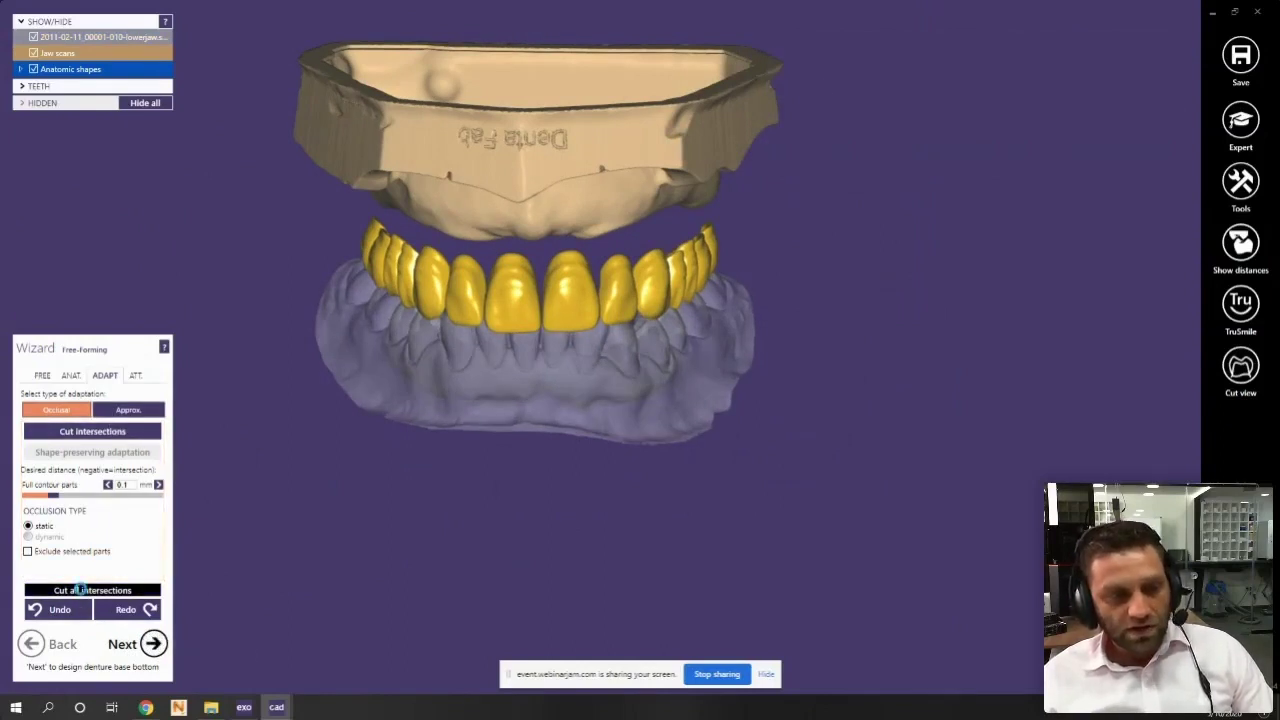
click(154, 644)
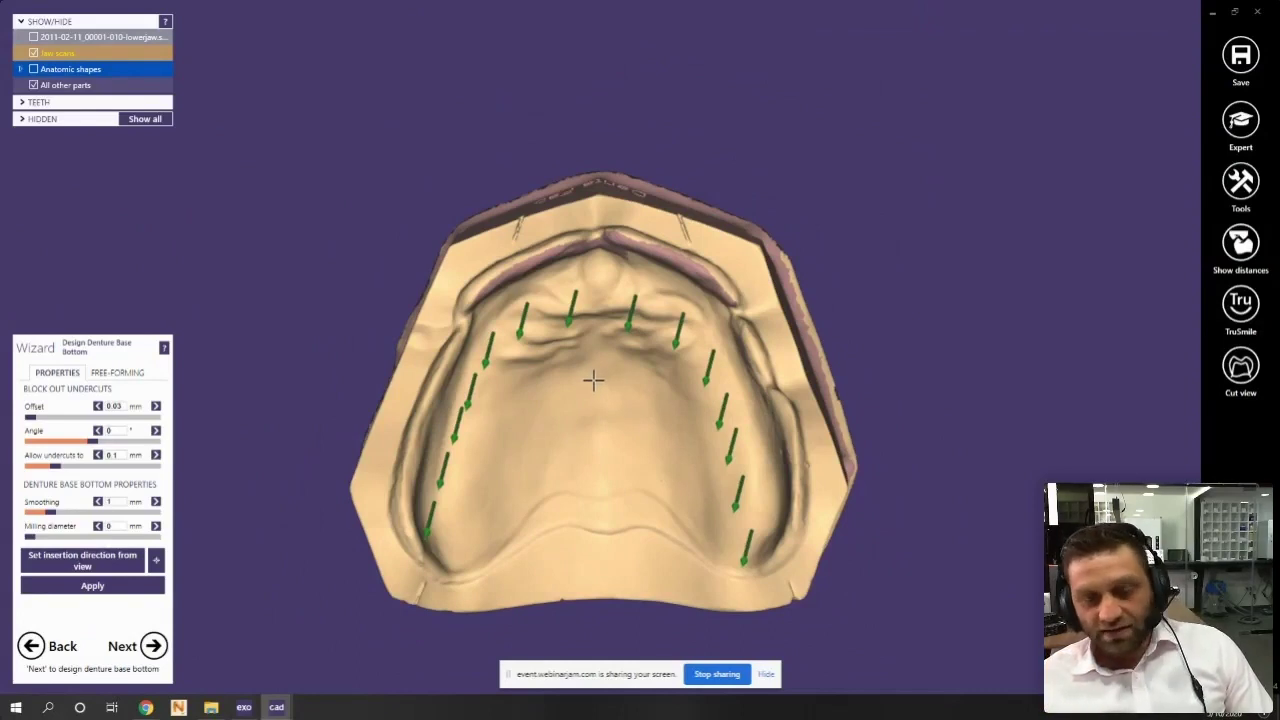
Examine the undercut areas on the upper jaw scan, especially along the anterior vestibule, against the insertion direction
right_drag(595, 380, 557, 444)
scroll(600, 366, down, 2)
scroll(607, 233, up, 1)
scroll(607, 233, up, 3)
right_drag(425, 371, 773, 374)
scroll(670, 362, down, 2)
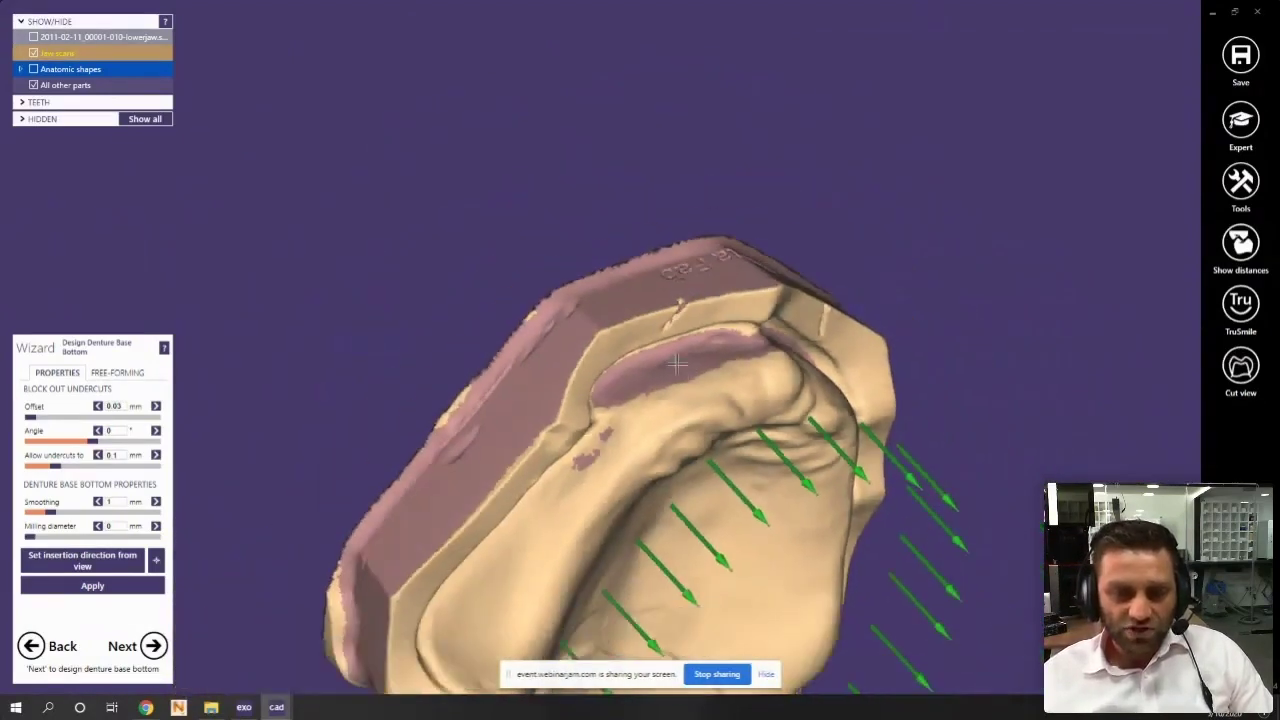
middle_click(670, 364)
scroll(651, 366, up, 4)
right_drag(693, 366, 610, 375)
scroll(689, 363, down, 3)
middle_click(730, 427)
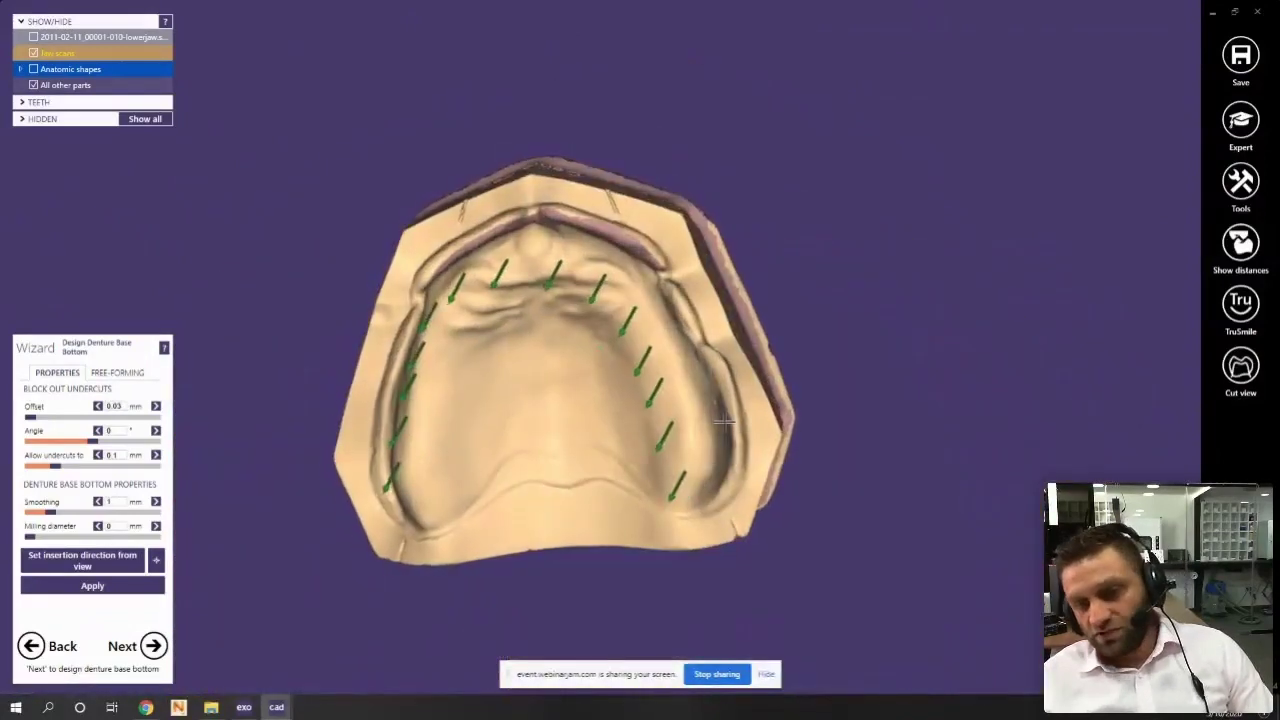
scroll(581, 290, up, 2)
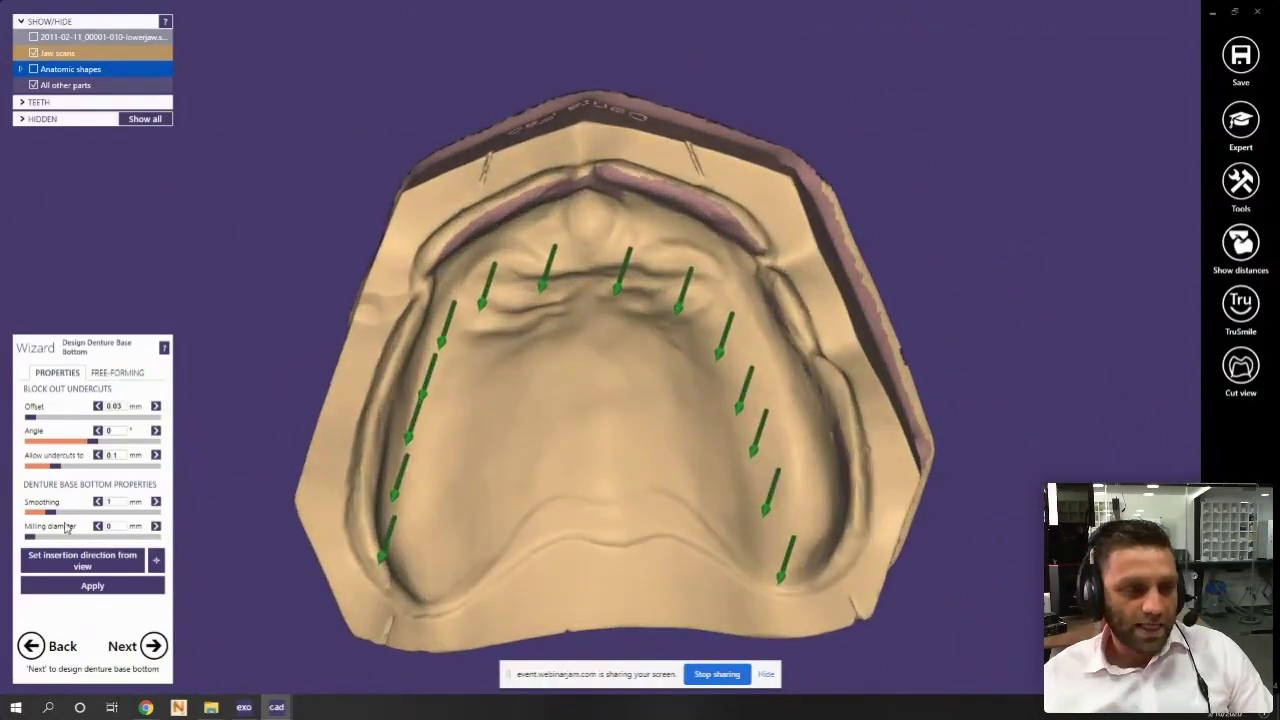
Orient the upper jaw scan to reduce the anterior undercuts and set the denture's insertion direction from that view
middle_drag(450, 290, 534, 317)
right_drag(534, 317, 701, 397)
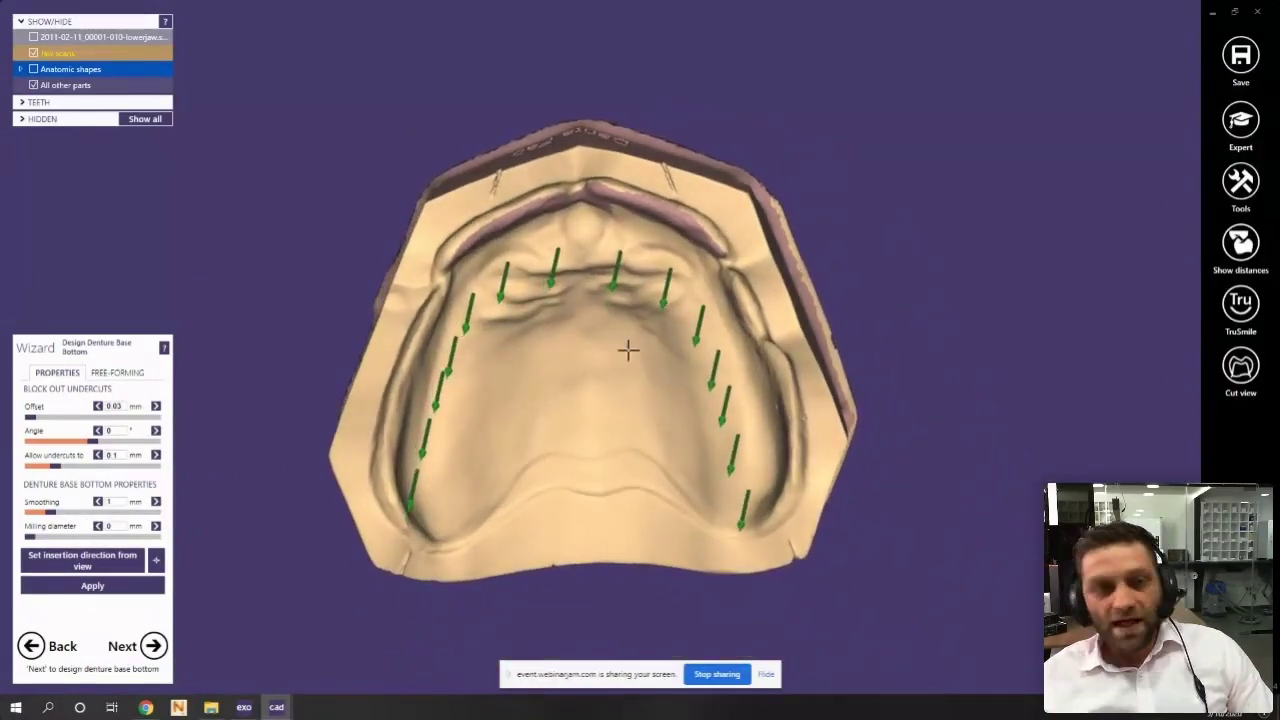
right_drag(628, 349, 585, 354)
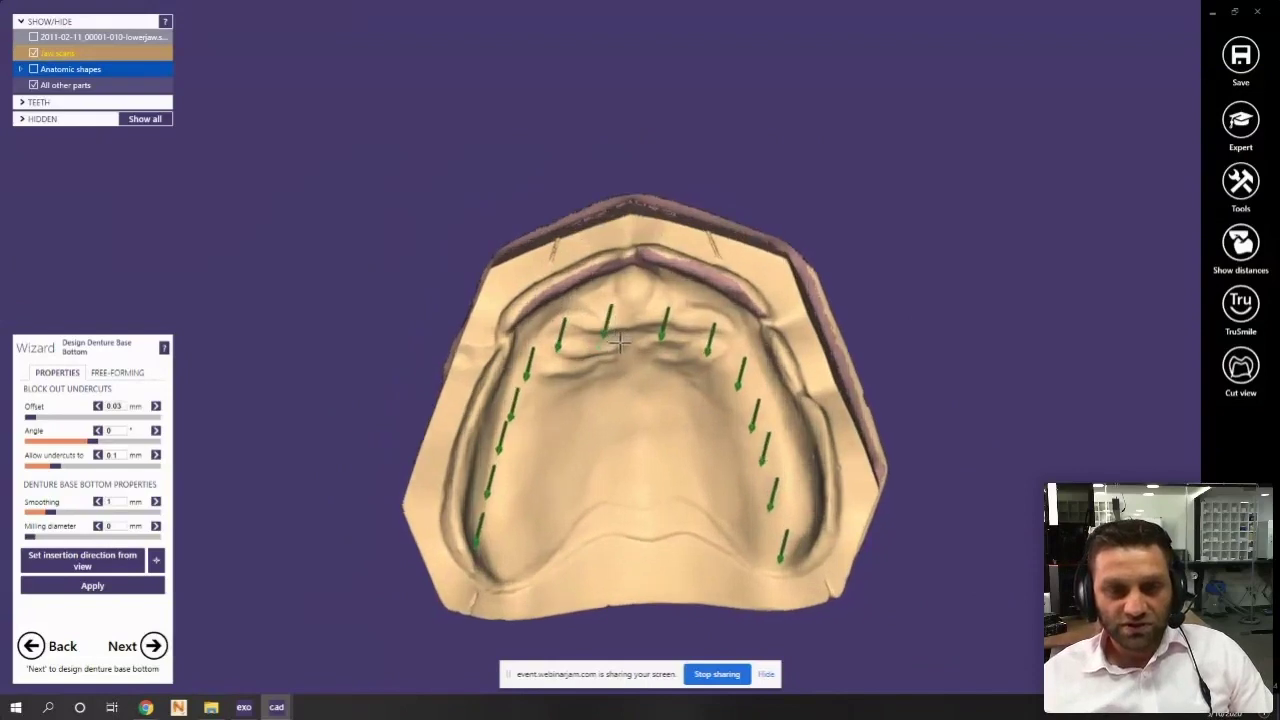
right_drag(566, 310, 580, 345)
click(30, 562)
scroll(560, 400, up, 2)
right_drag(560, 400, 672, 374)
scroll(550, 260, up, 1)
click(54, 555)
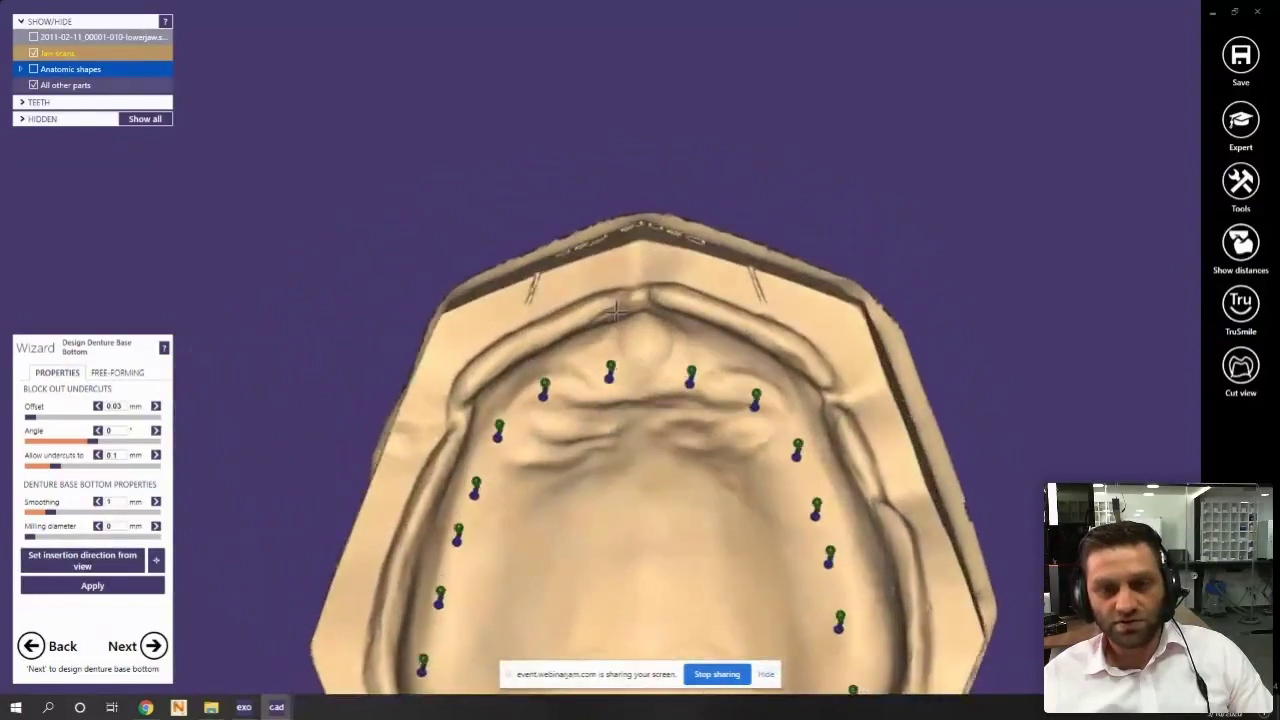
click(78, 561)
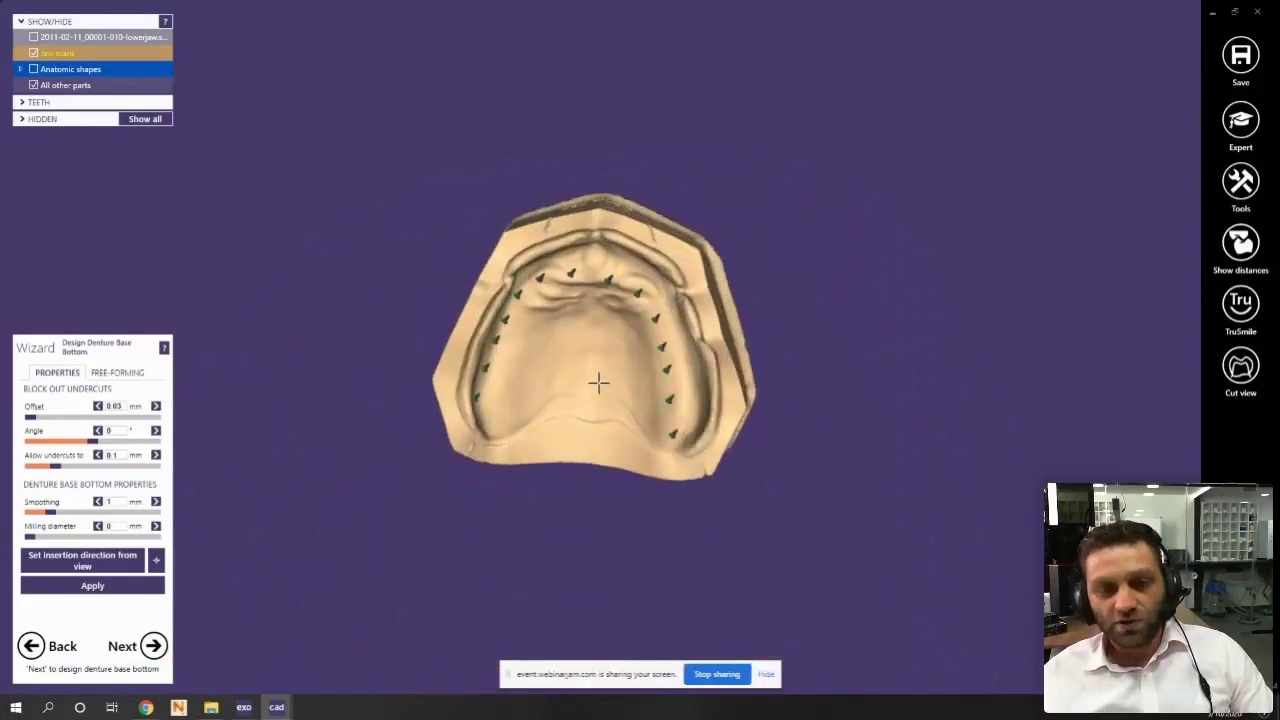
Check the undercut areas under the new insertion direction from the palatal and front sides of the jaw scan
scroll(568, 317, up, 5)
right_drag(560, 379, 569, 328)
scroll(569, 328, down, 2)
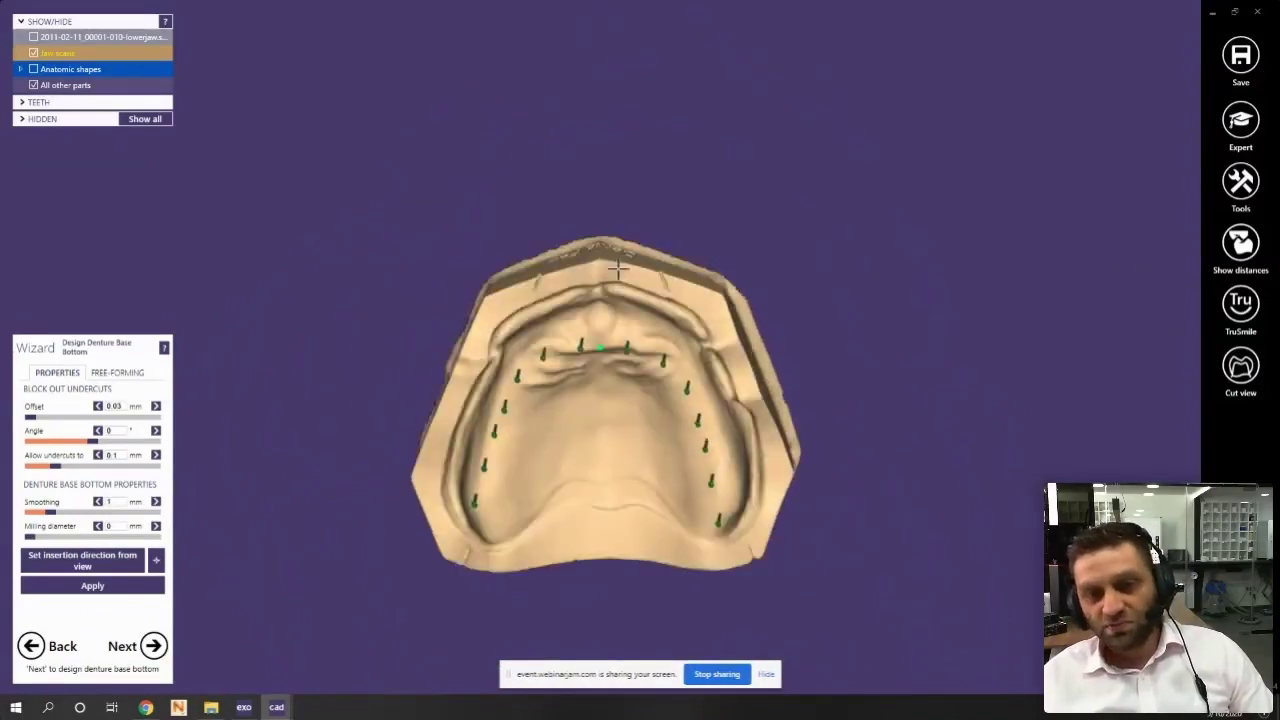
scroll(560, 323, up, 3)
right_drag(546, 320, 608, 258)
right_drag(575, 304, 658, 339)
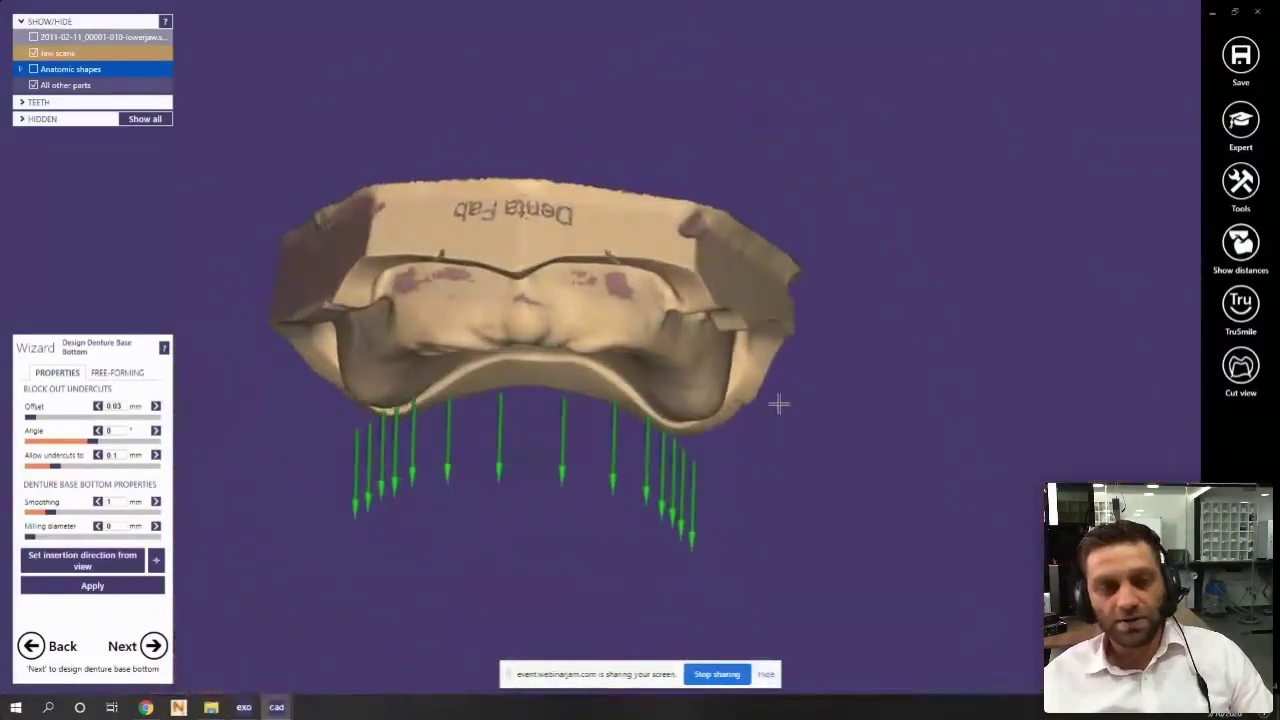
right_drag(544, 345, 577, 243)
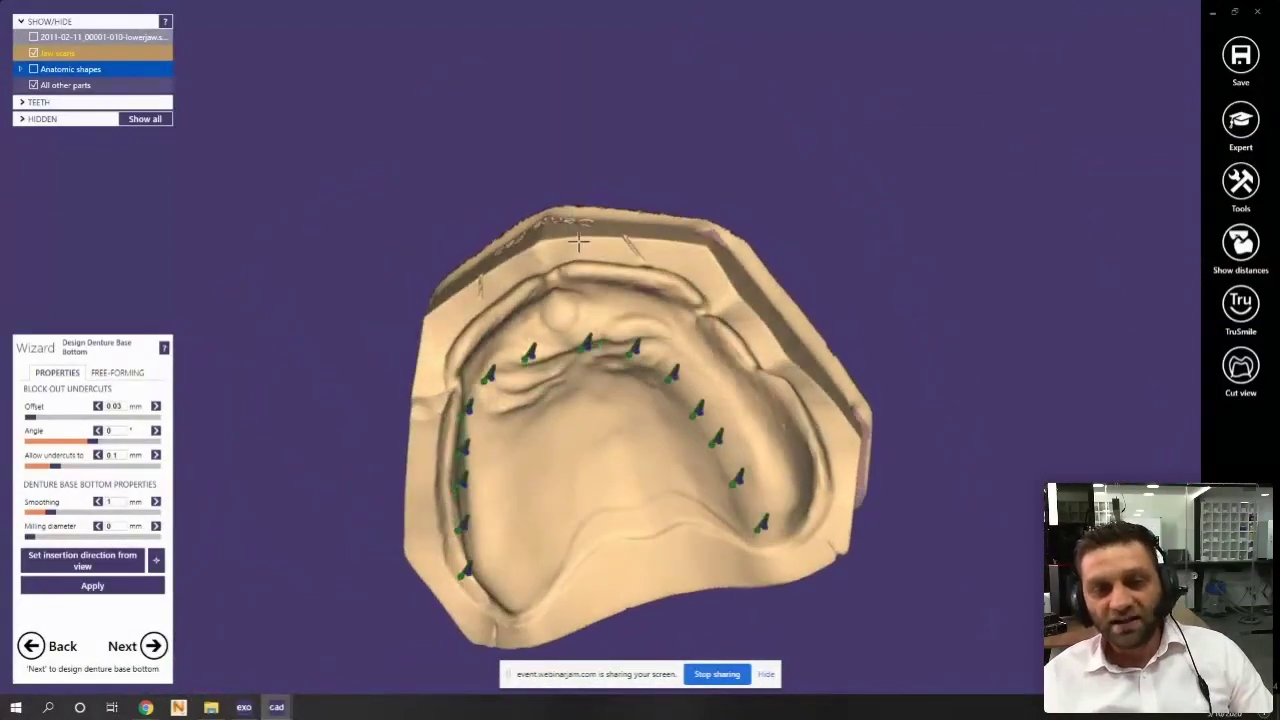
scroll(594, 292, up, 5)
right_drag(594, 292, 535, 393)
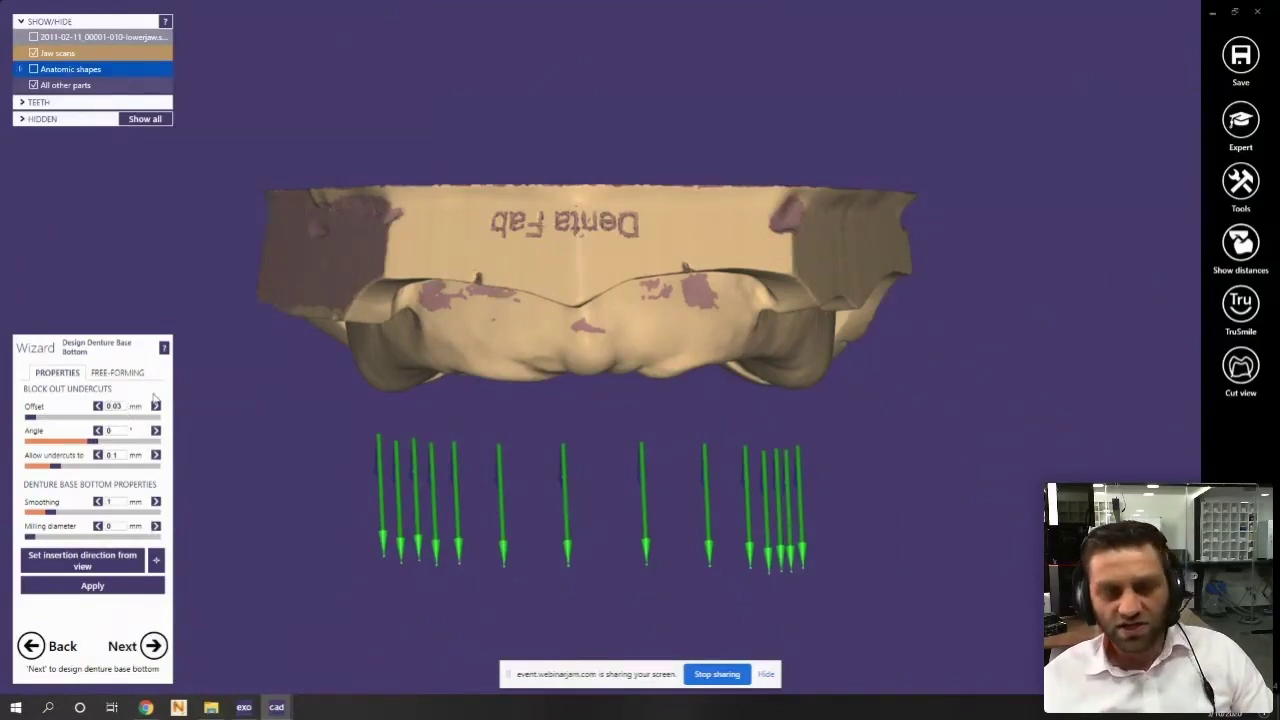
Start the denture base bottom calculation and look over the palate and ridge of the jaw scan
click(153, 647)
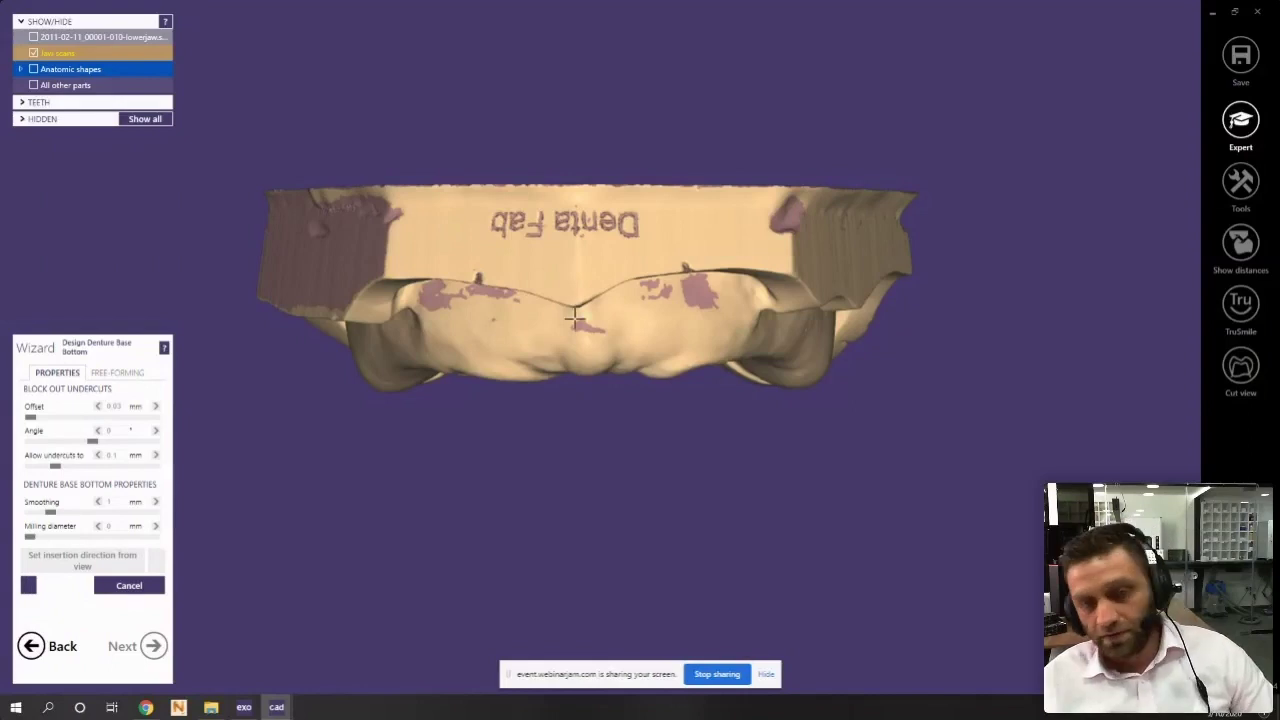
scroll(575, 320, down, 5)
right_drag(602, 362, 660, 491)
scroll(660, 491, up, 5)
scroll(600, 260, down, 4)
right_drag(591, 234, 574, 260)
scroll(542, 342, up, 4)
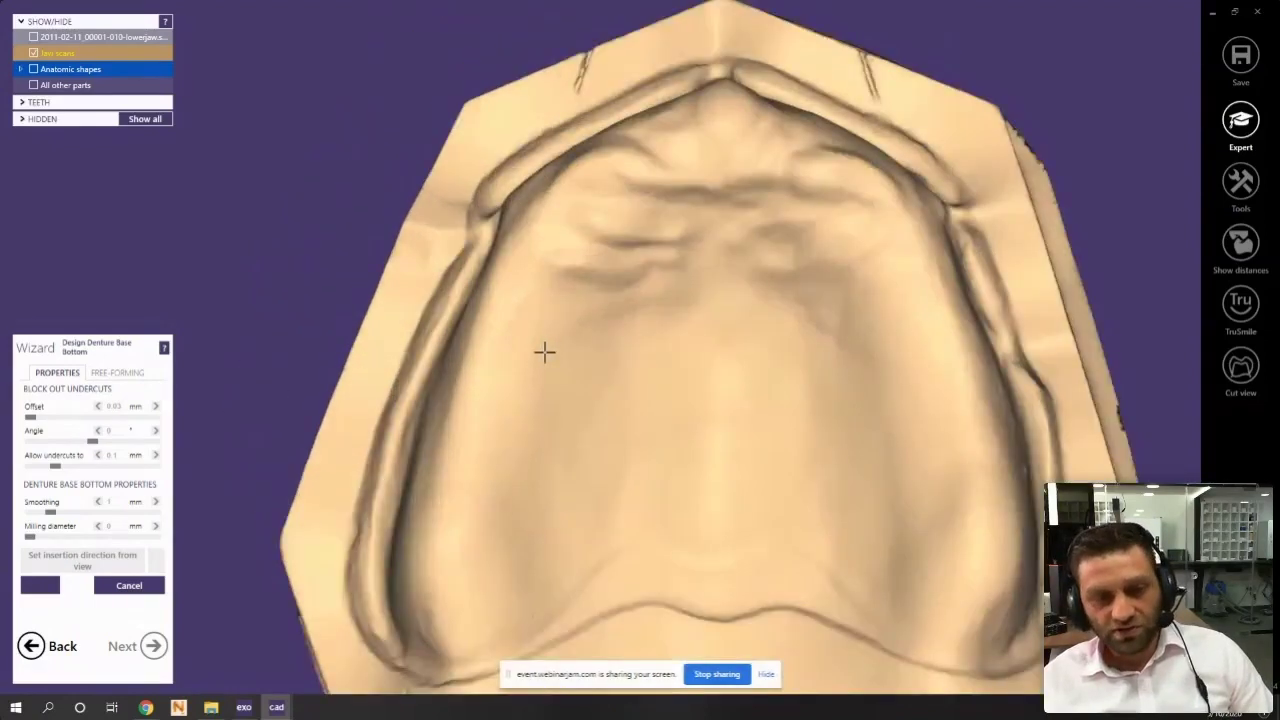
Examine the posterior palatal border and the ridge ends on the upper jaw model
scroll(544, 351, down, 4)
right_drag(591, 414, 566, 433)
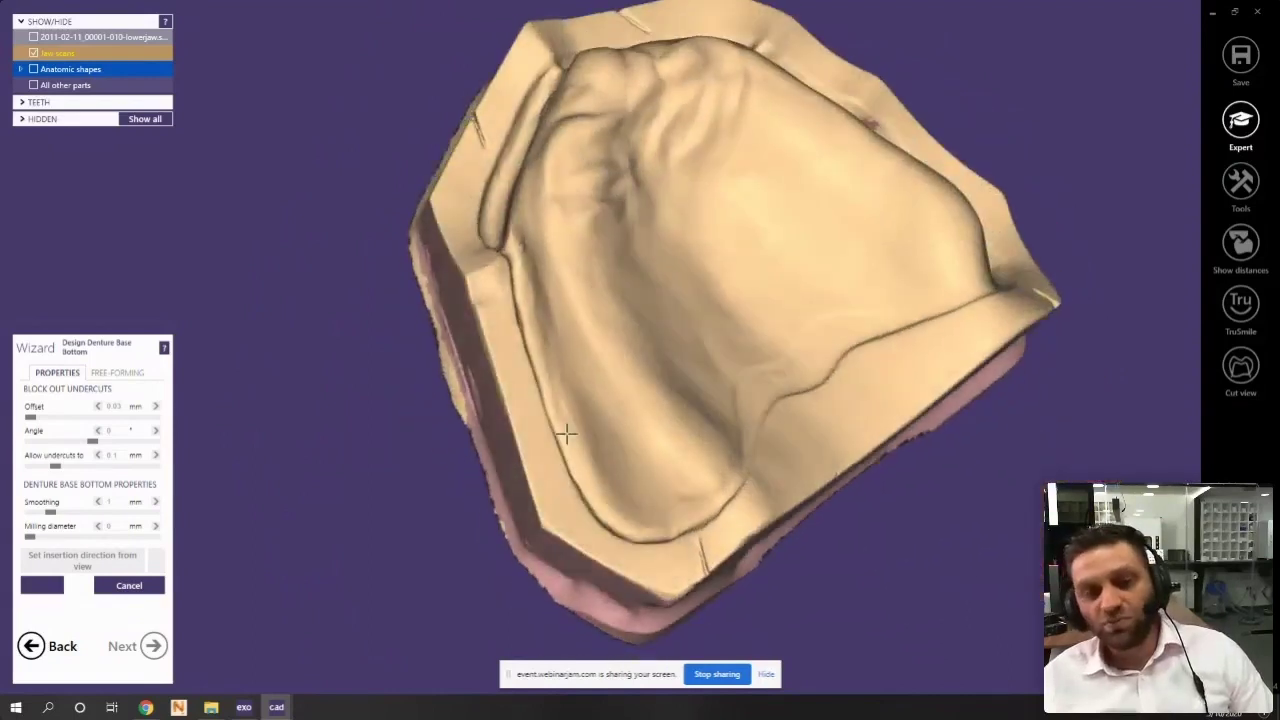
right_drag(725, 342, 551, 429)
scroll(419, 406, up, 4)
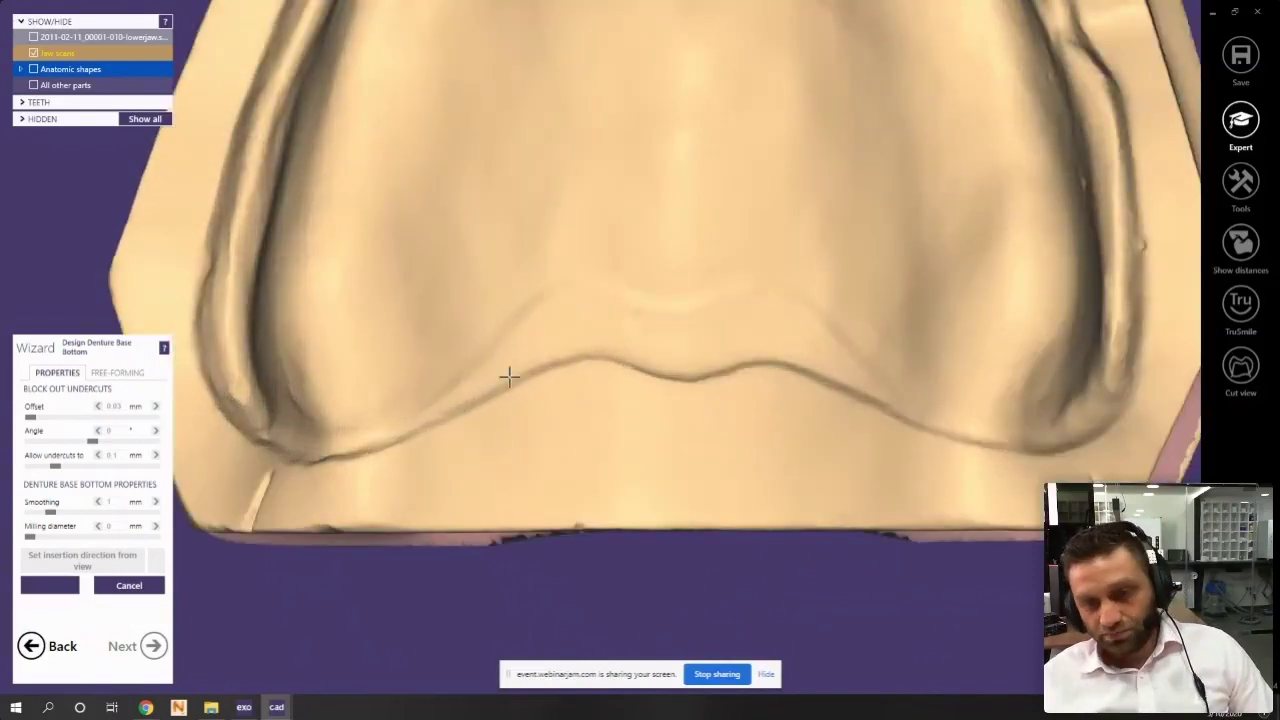
scroll(517, 334, down, 3)
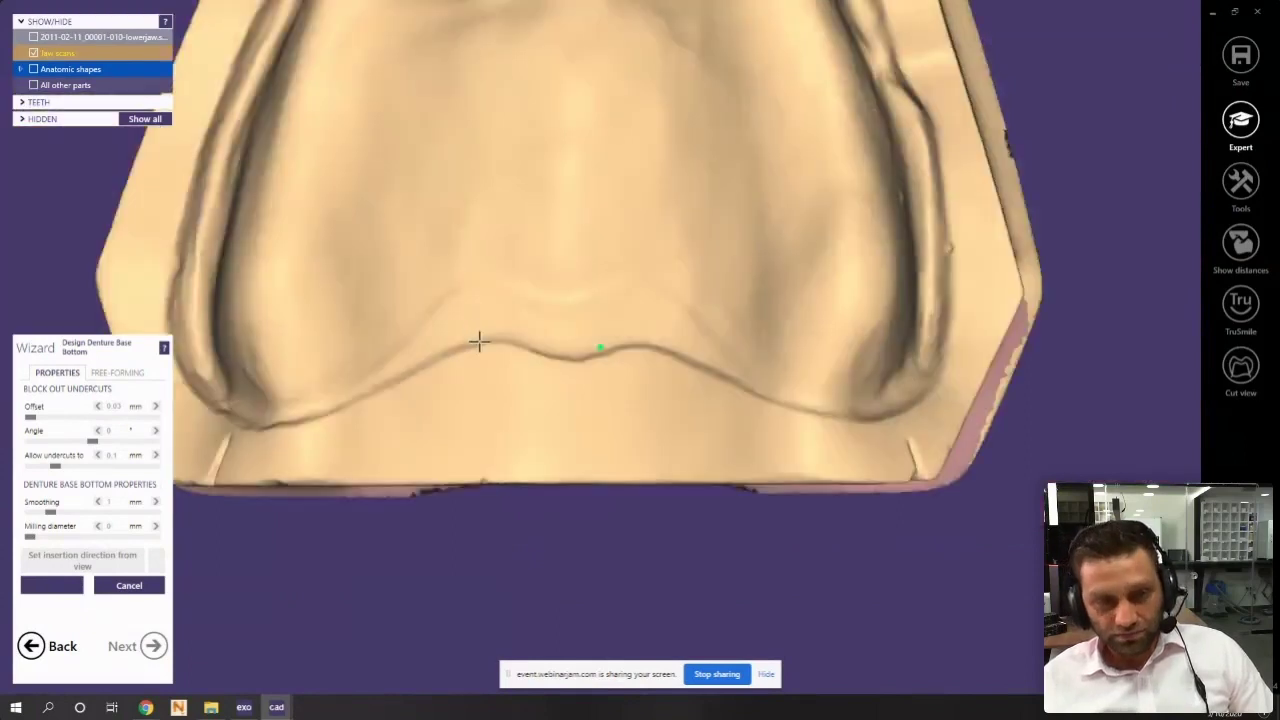
scroll(451, 386, up, 4)
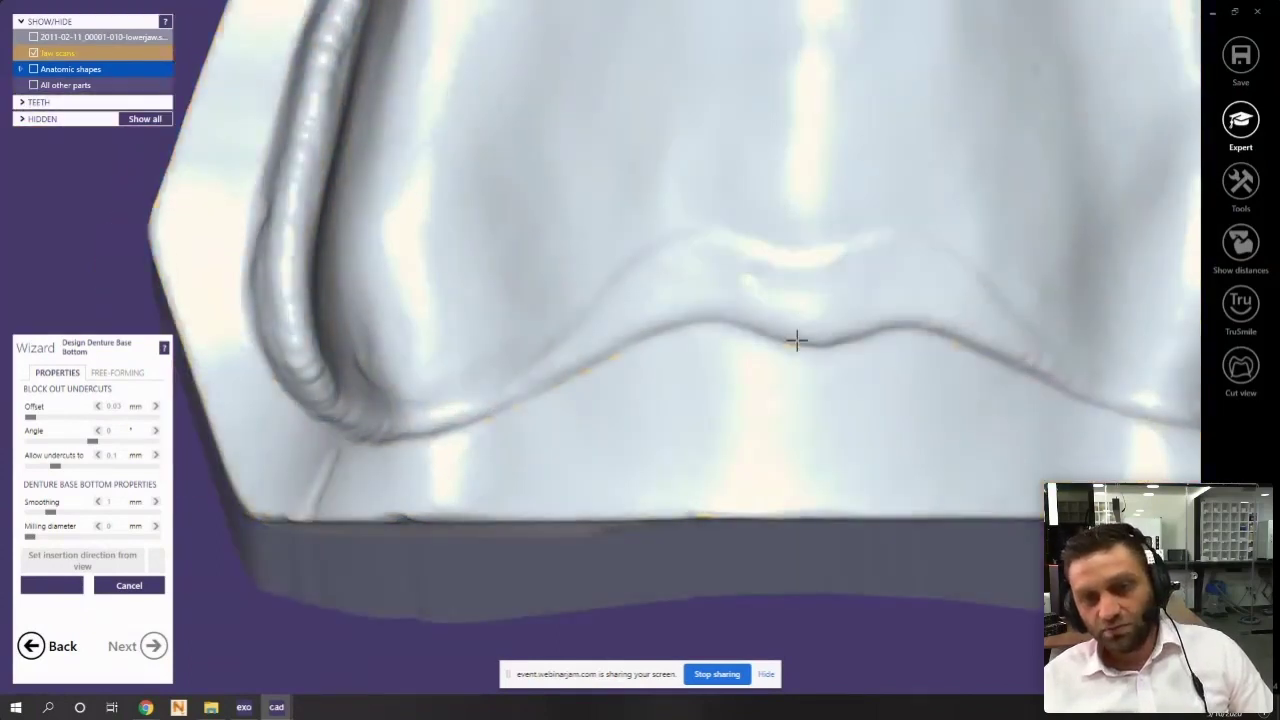
scroll(797, 341, down, 4)
right_drag(631, 366, 680, 366)
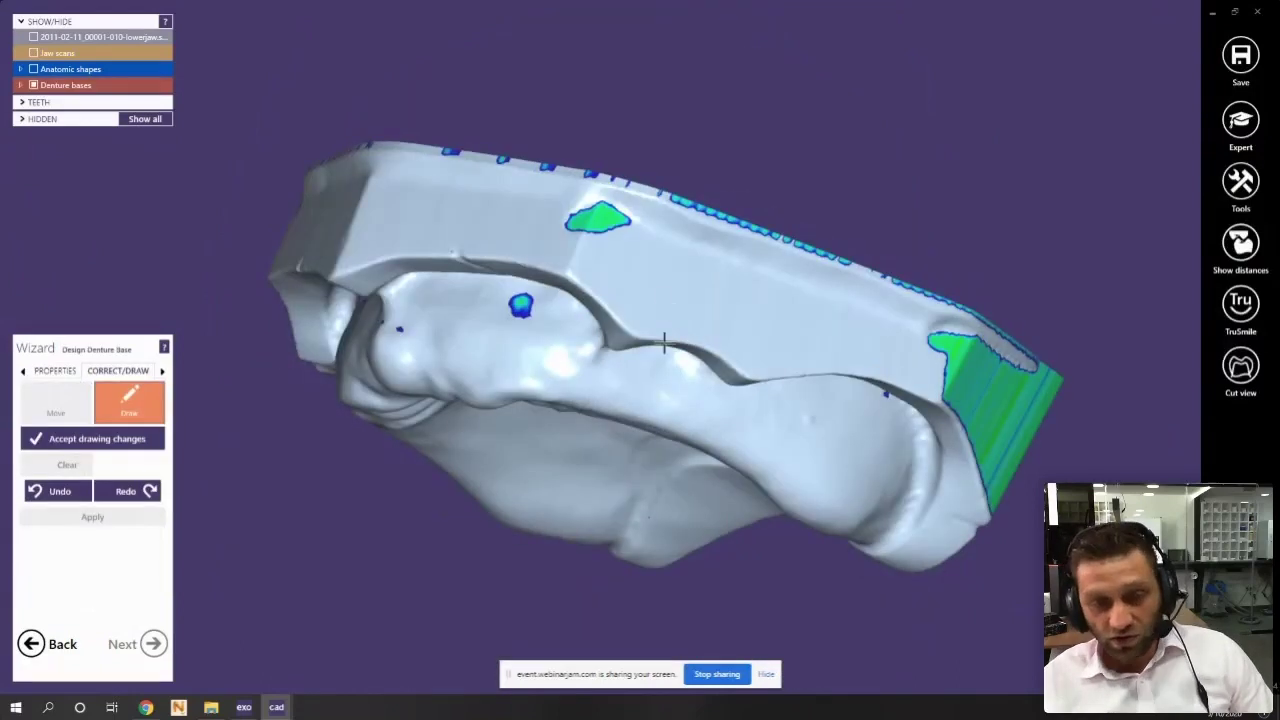
Look over the palate, the vestibule and the posterior palatal border of the upper jaw model before outlining the base
mouse_move(663, 343)
right_down()
mouse_move(597, 374)
mouse_move(510, 343)
mouse_move(457, 571)
mouse_move(486, 523)
mouse_move(508, 423)
mouse_move(456, 480)
right_up()
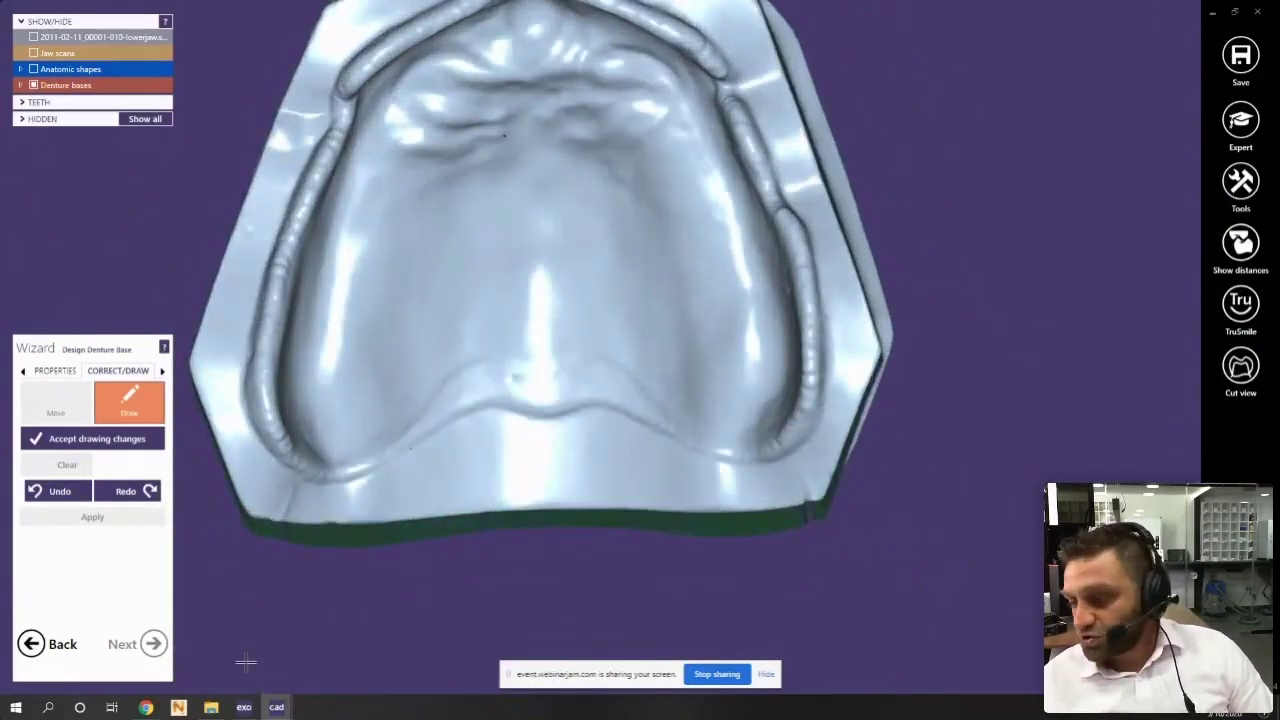
mouse_move(242, 714)
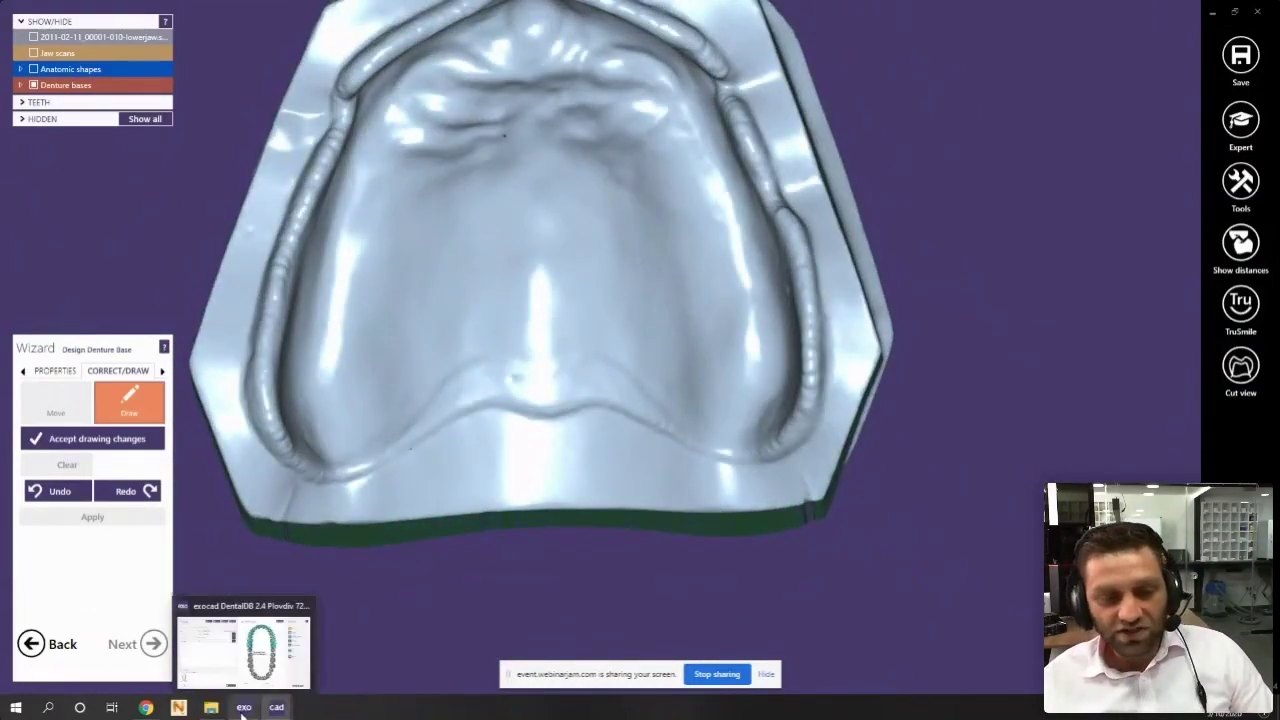
scroll(686, 351, down, 6)
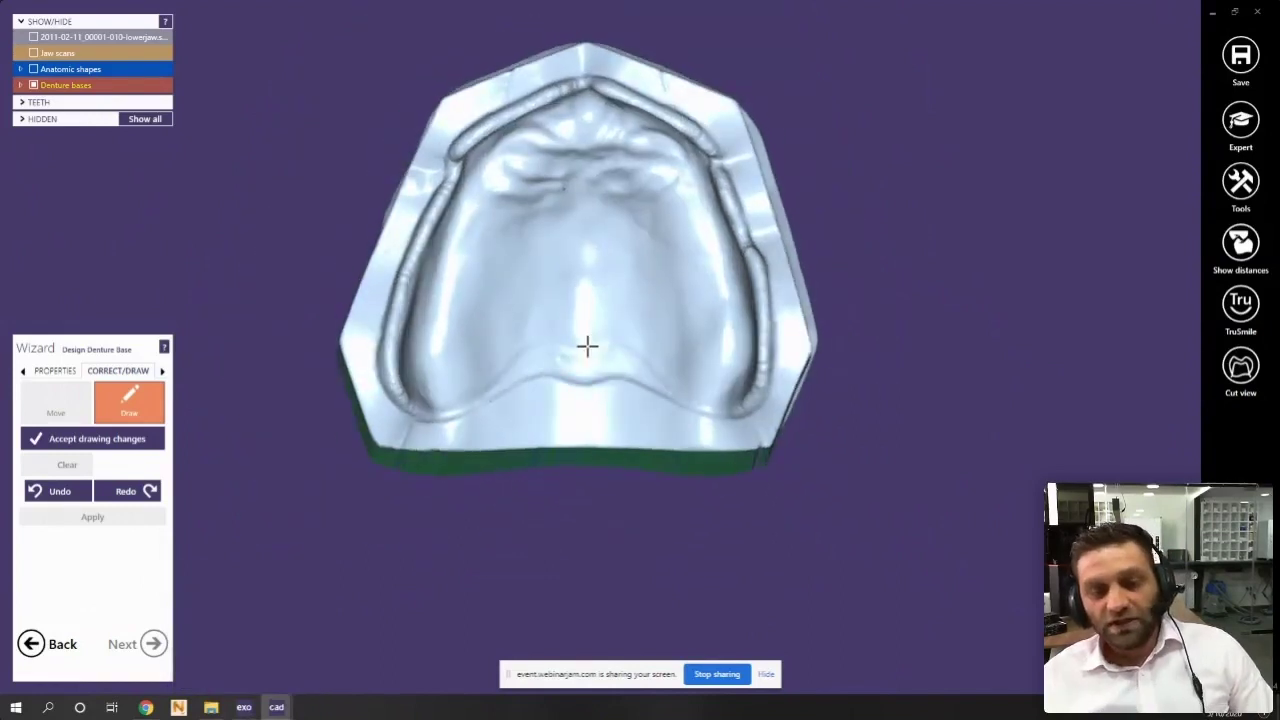
scroll(587, 346, up, 5)
scroll(574, 326, down, 3)
scroll(594, 349, up, 2)
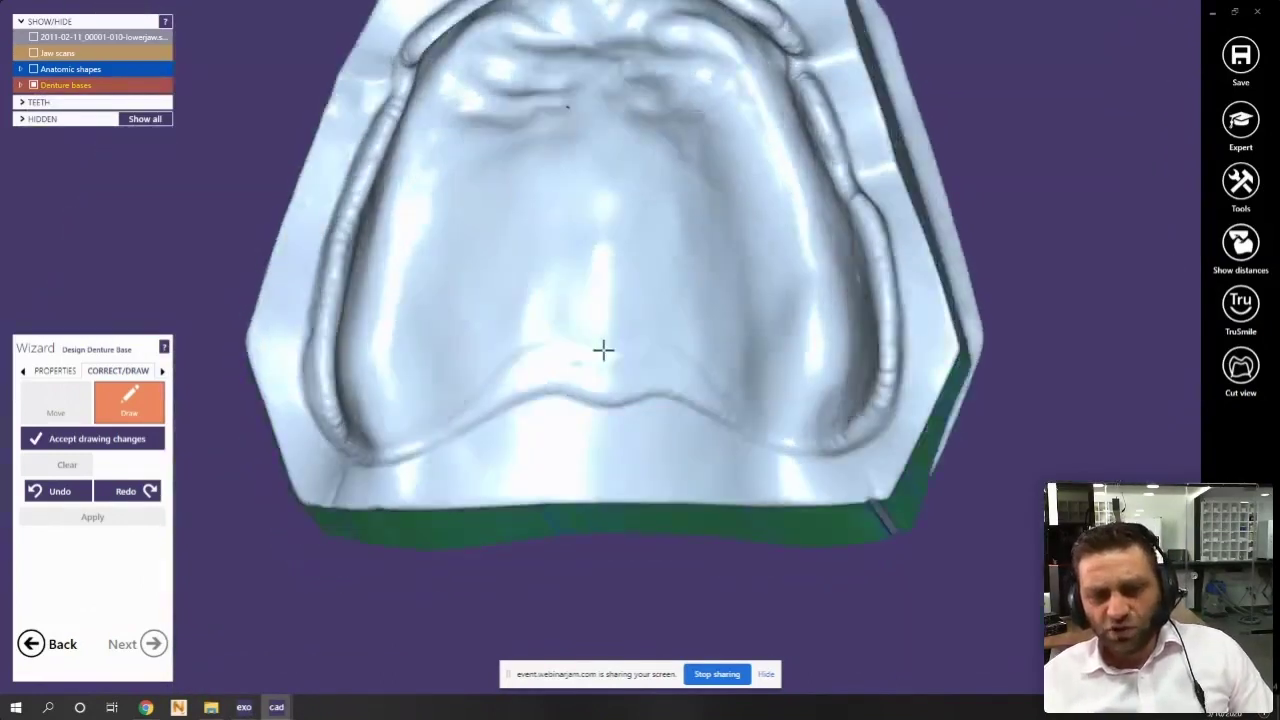
right_drag(603, 349, 606, 366)
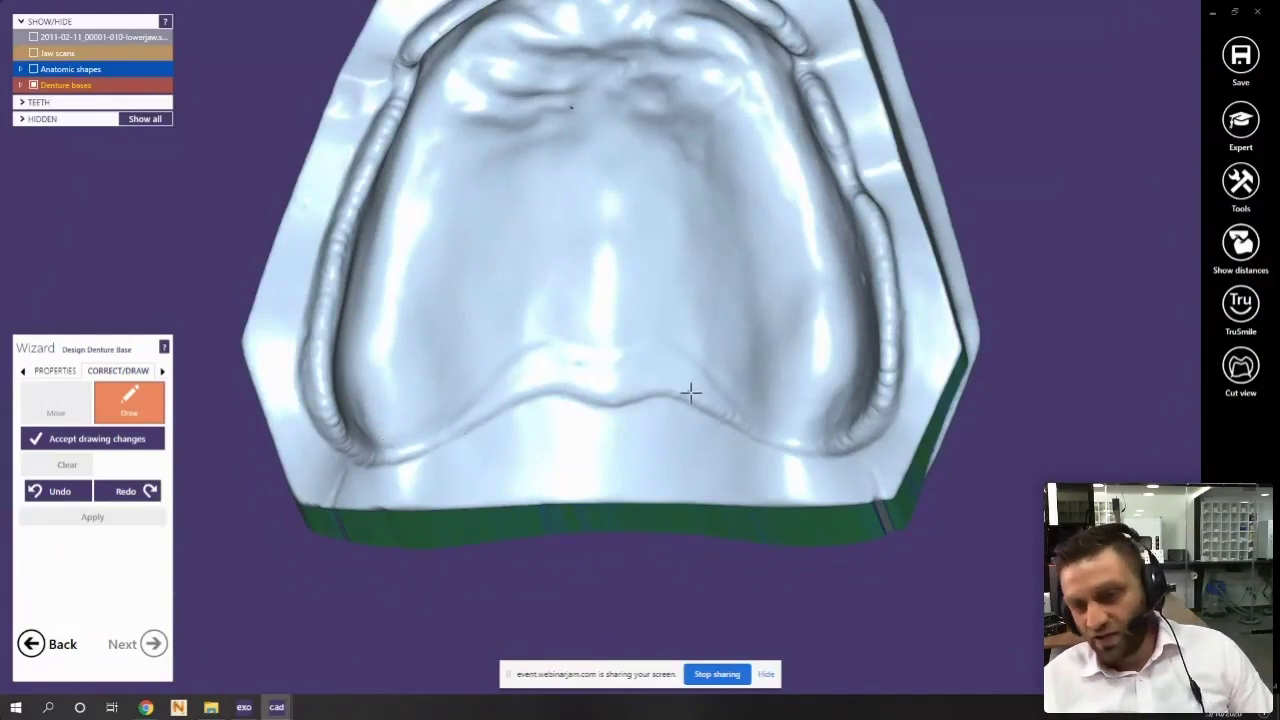
scroll(606, 278, down, 3)
scroll(617, 378, up, 3)
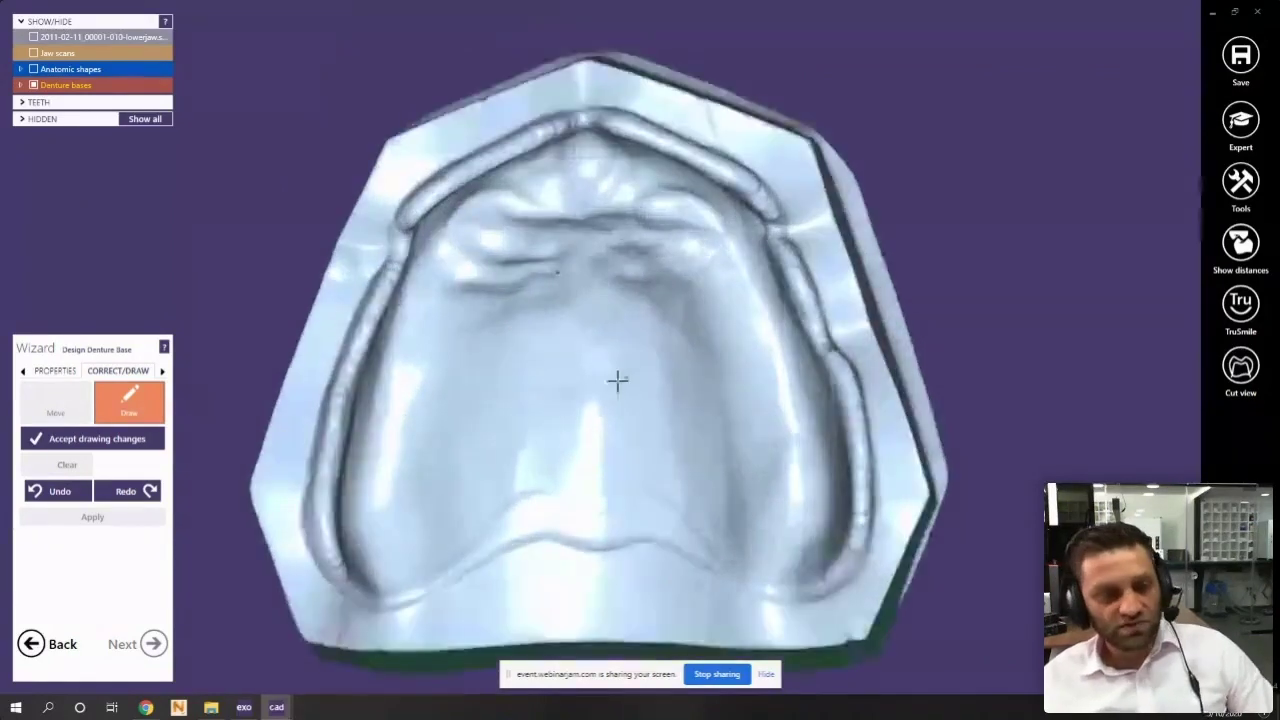
scroll(589, 360, down, 2)
scroll(600, 434, up, 5)
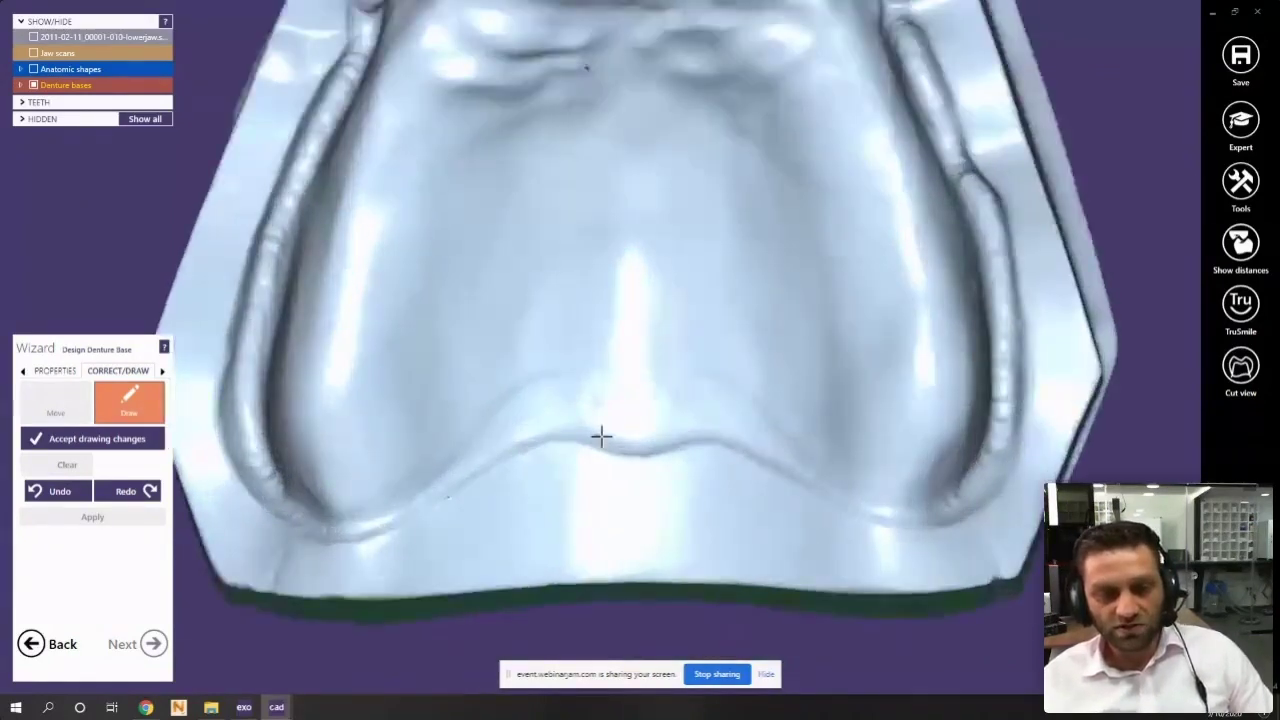
scroll(640, 445, down, 3)
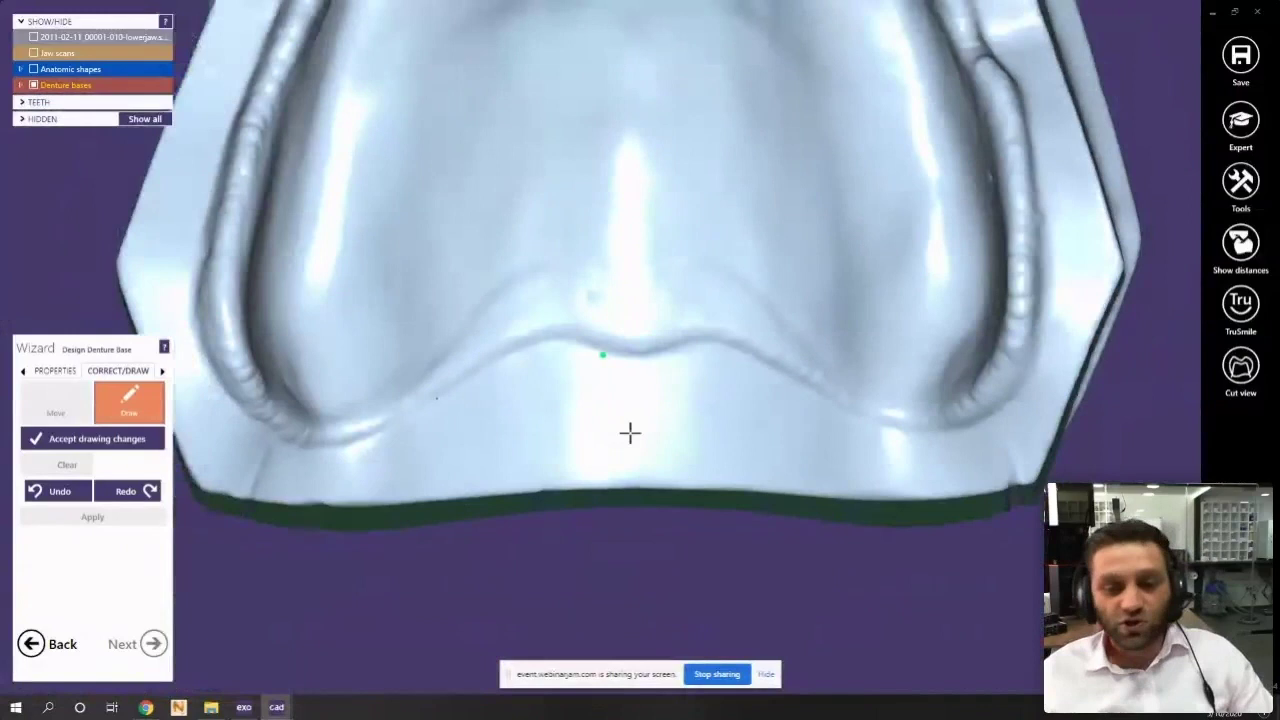
scroll(609, 317, up, 3)
scroll(606, 303, down, 4)
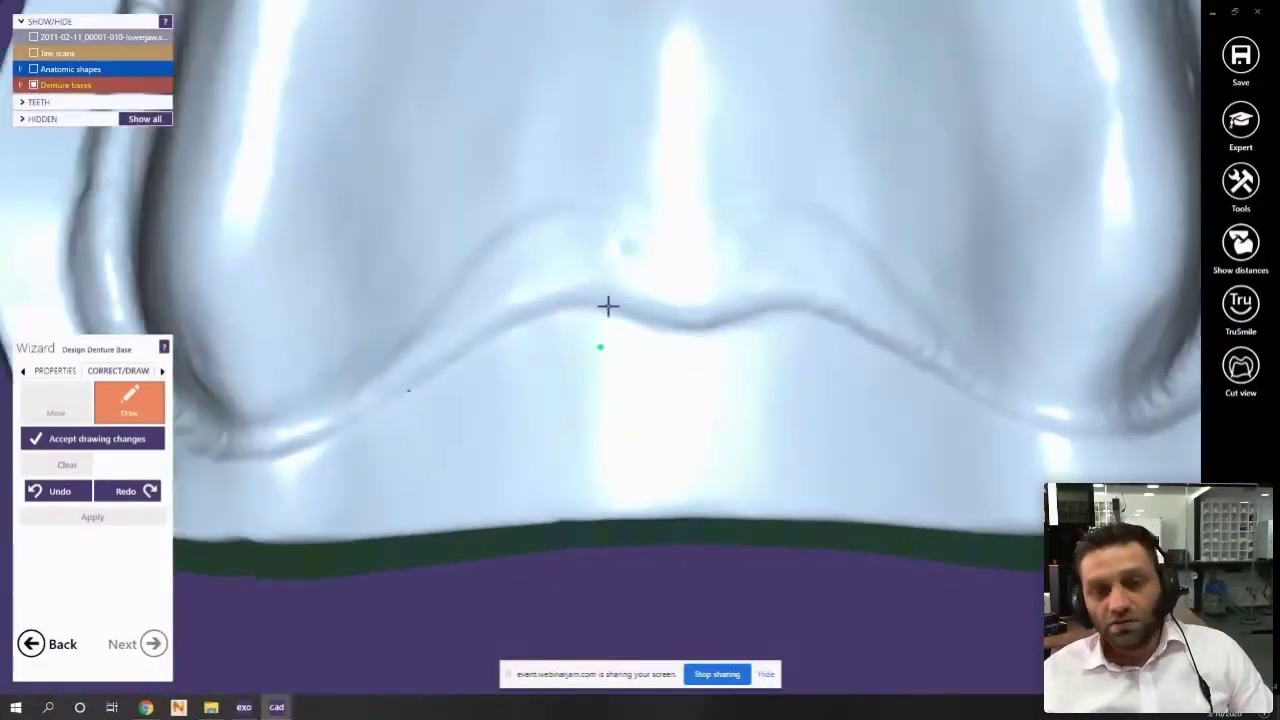
Start the denture base outline with the first points in the patient's right posterior vestibule, near the tuberosity
right_drag(329, 297, 360, 309)
scroll(572, 461, up, 4)
scroll(572, 461, up, 2)
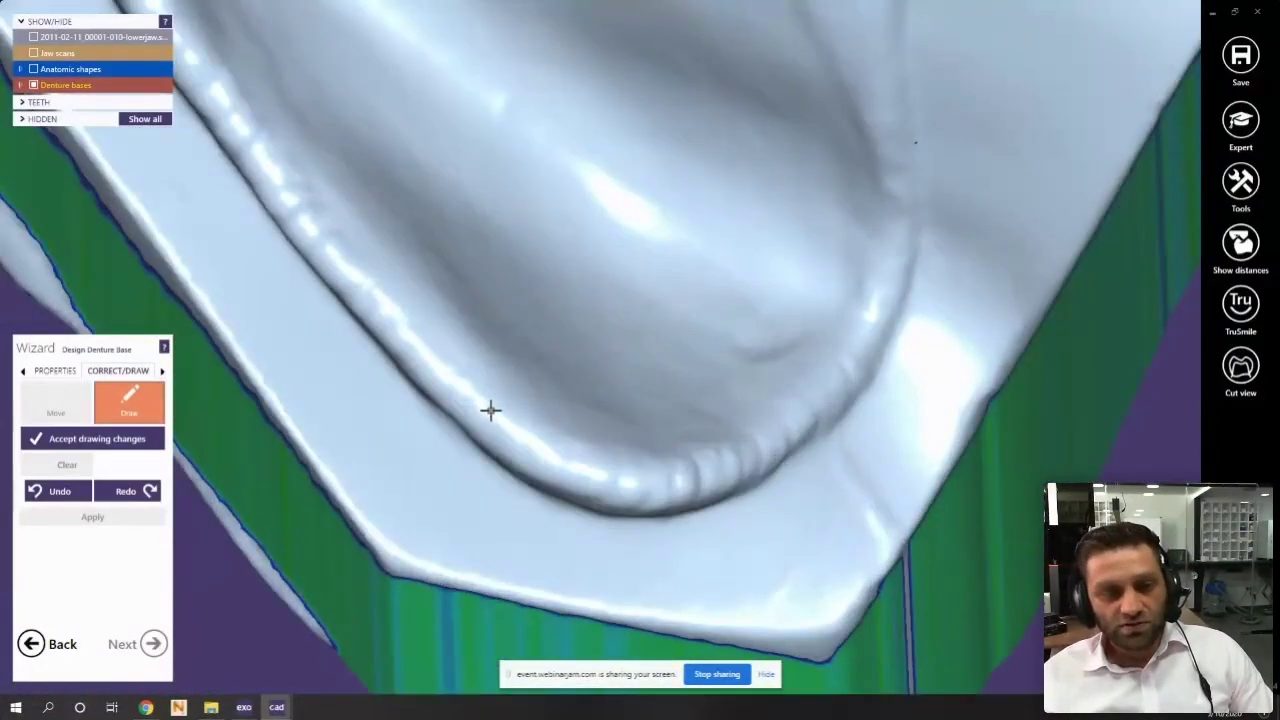
click(490, 410)
click(356, 278)
right_drag(356, 278, 451, 300)
scroll(610, 374, up, 3)
right_drag(690, 368, 580, 377)
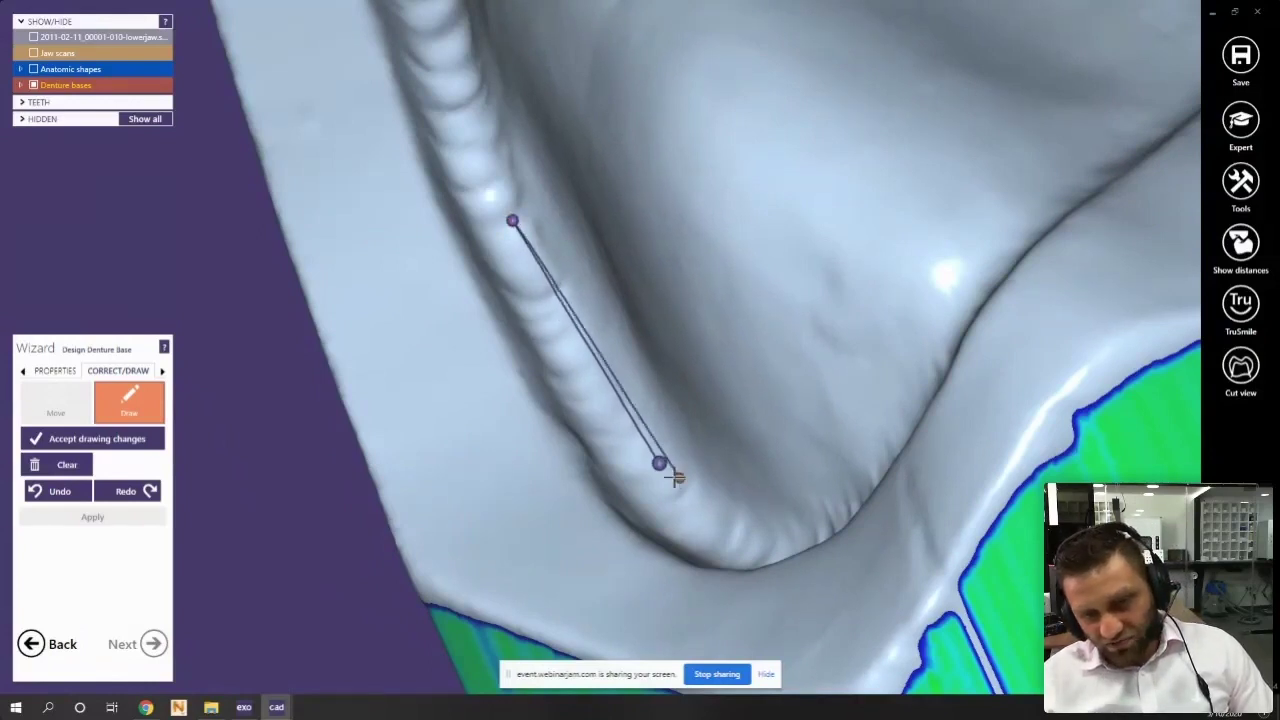
Extend the outline forward along the right posterior vestibule roll and fine-tune the placed points
scroll(660, 472, down, 2)
right_drag(557, 294, 591, 349)
scroll(594, 337, up, 4)
drag(612, 269, 617, 263)
scroll(619, 264, down, 3)
right_drag(619, 264, 615, 370)
scroll(613, 391, up, 2)
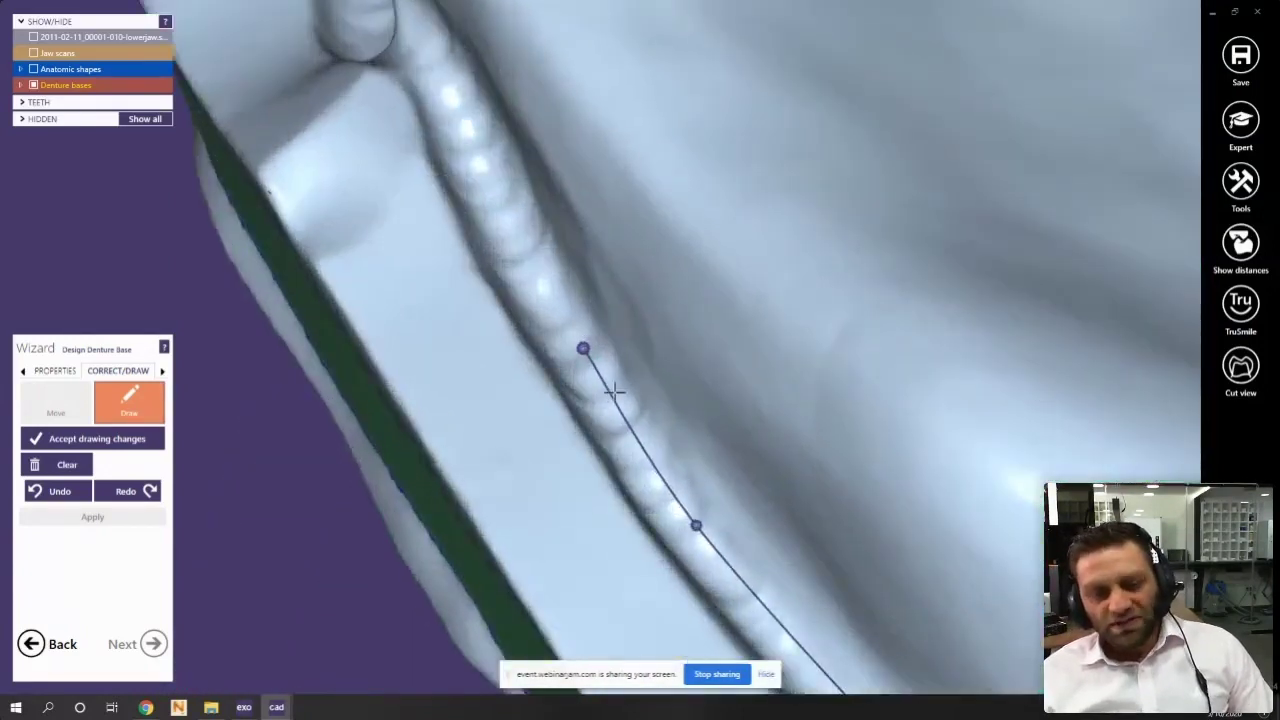
drag(706, 523, 706, 520)
scroll(603, 350, down, 3)
right_drag(600, 353, 603, 349)
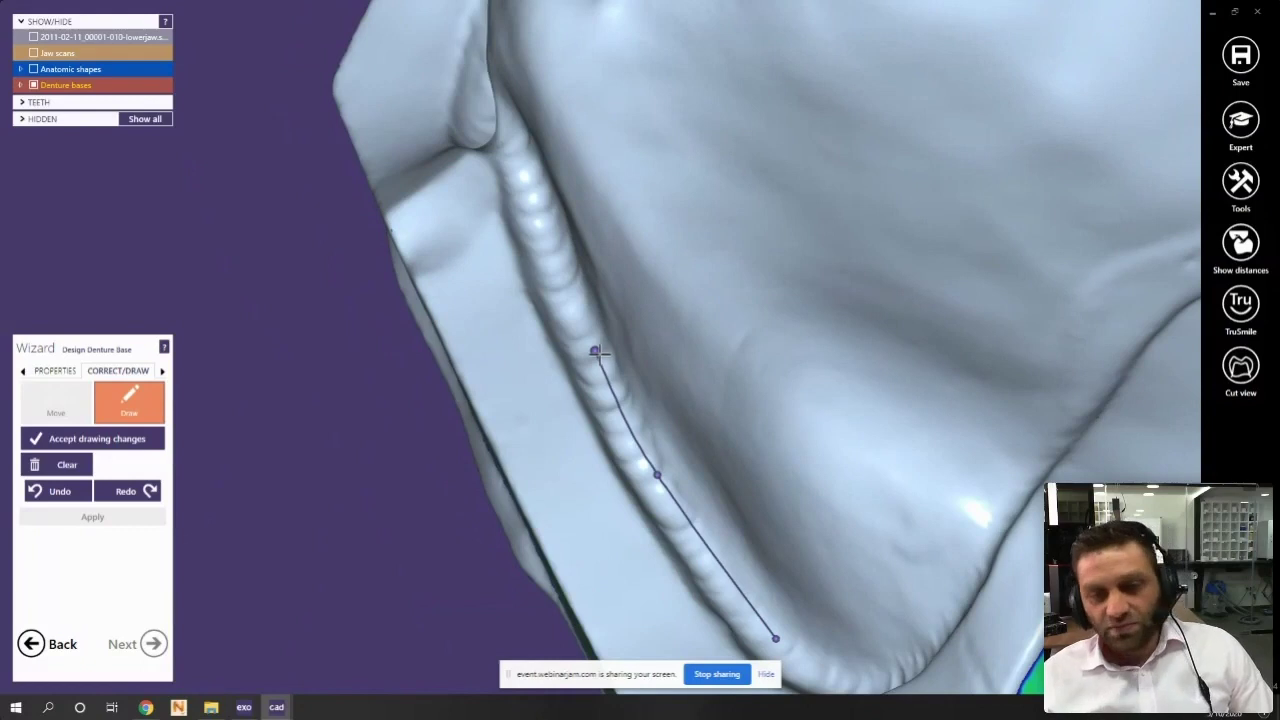
Carry the outline around the right buccal frenum and into the anterior vestibule
right_drag(553, 236, 608, 336)
scroll(609, 337, up, 3)
scroll(611, 335, up, 1)
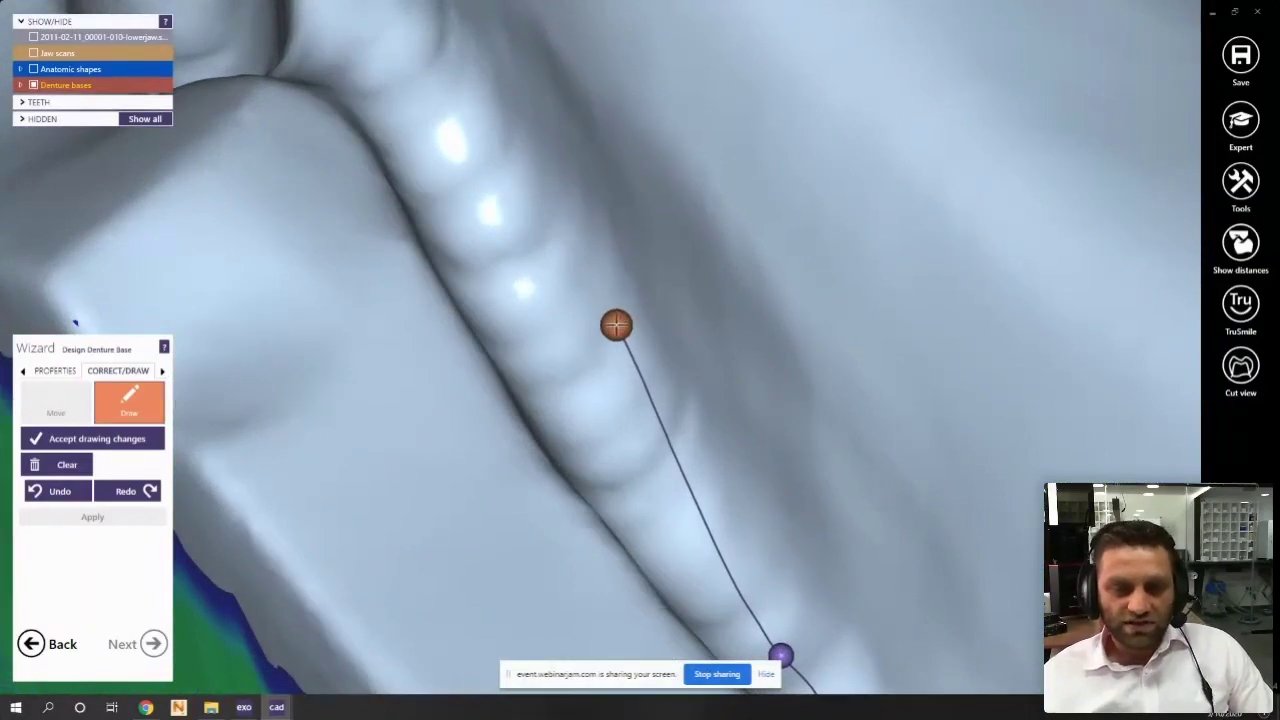
mouse_move(564, 362)
right_down()
mouse_move(572, 300)
mouse_move(600, 423)
mouse_move(609, 409)
mouse_move(607, 478)
mouse_move(604, 463)
right_up()
scroll(604, 463, up, 1)
click(534, 297)
middle_click(526, 295)
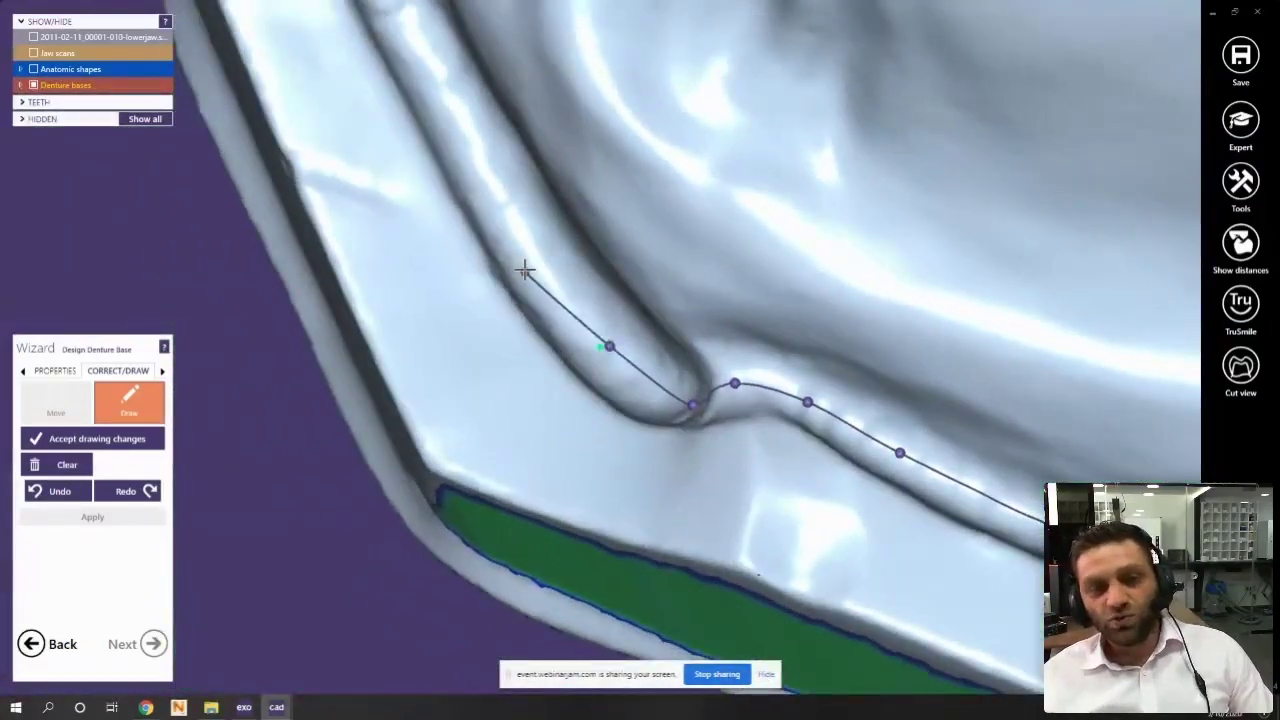
Continue the outline with points along the right anterior vestibule up to the labial frenum
scroll(525, 269, up, 1)
click(523, 238)
middle_click(523, 238)
click(533, 241)
middle_click(534, 241)
scroll(540, 242, down, 2)
click(558, 254)
middle_click(559, 256)
scroll(570, 250, down, 1)
click(571, 240)
middle_click(571, 240)
scroll(571, 242, down, 2)
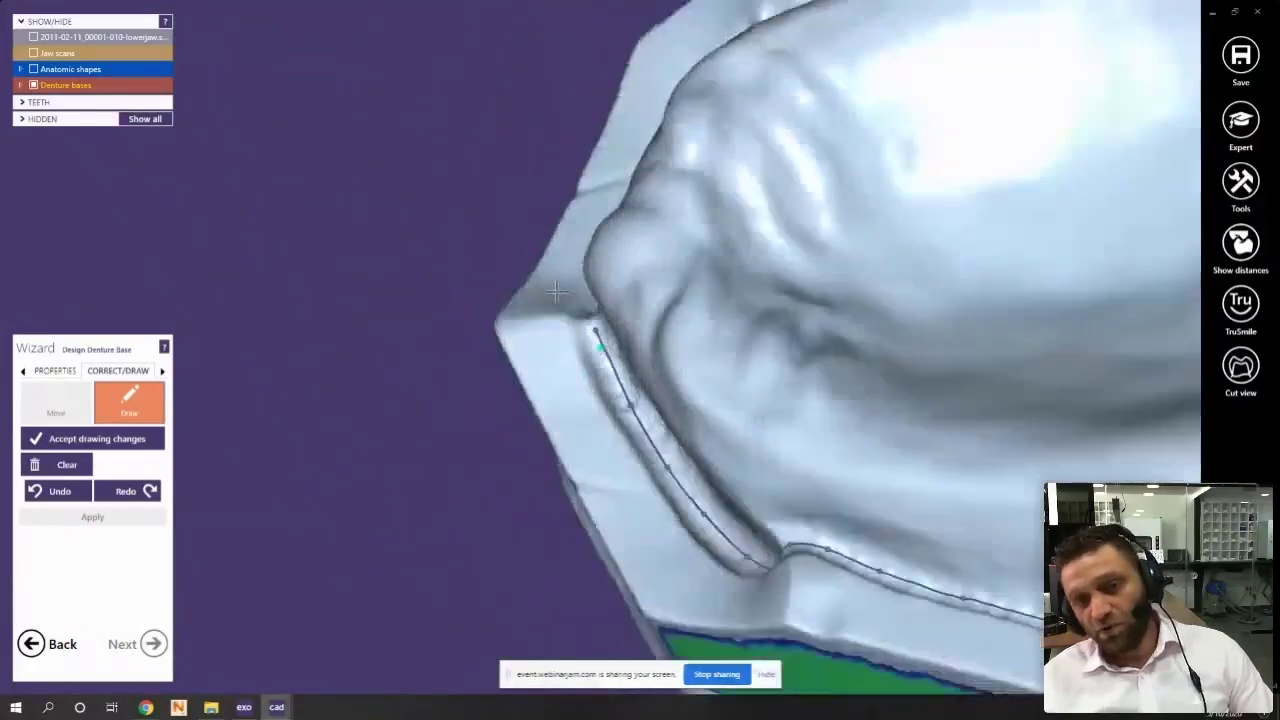
Lead the outline across the labial frenum and into the left anterior vestibule
right_drag(571, 242, 552, 366)
scroll(552, 366, up, 2)
click(482, 373)
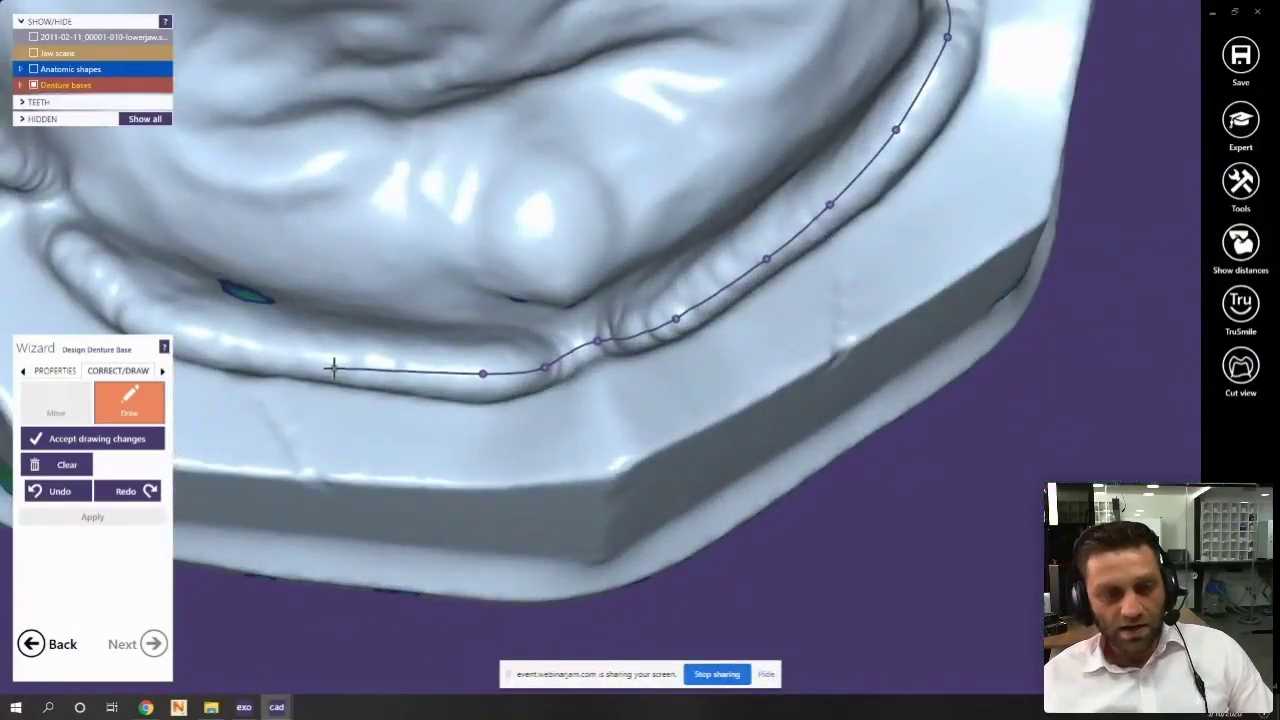
click(328, 364)
middle_click(328, 364)
scroll(469, 391, down, 2)
right_drag(469, 391, 473, 398)
scroll(566, 368, up, 2)
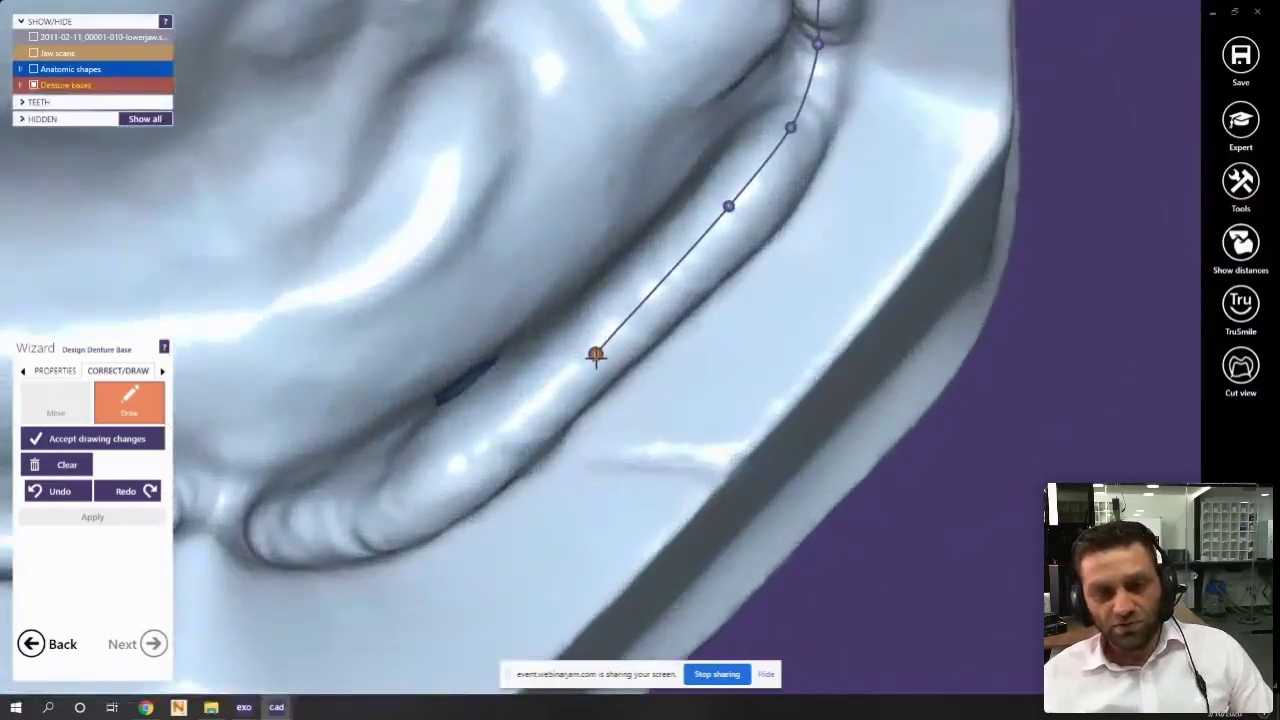
Continue the outline along the left anterior vestibule to the left buccal frenum
click(473, 447)
click(334, 535)
click(246, 522)
middle_click(246, 522)
scroll(626, 471, down, 2)
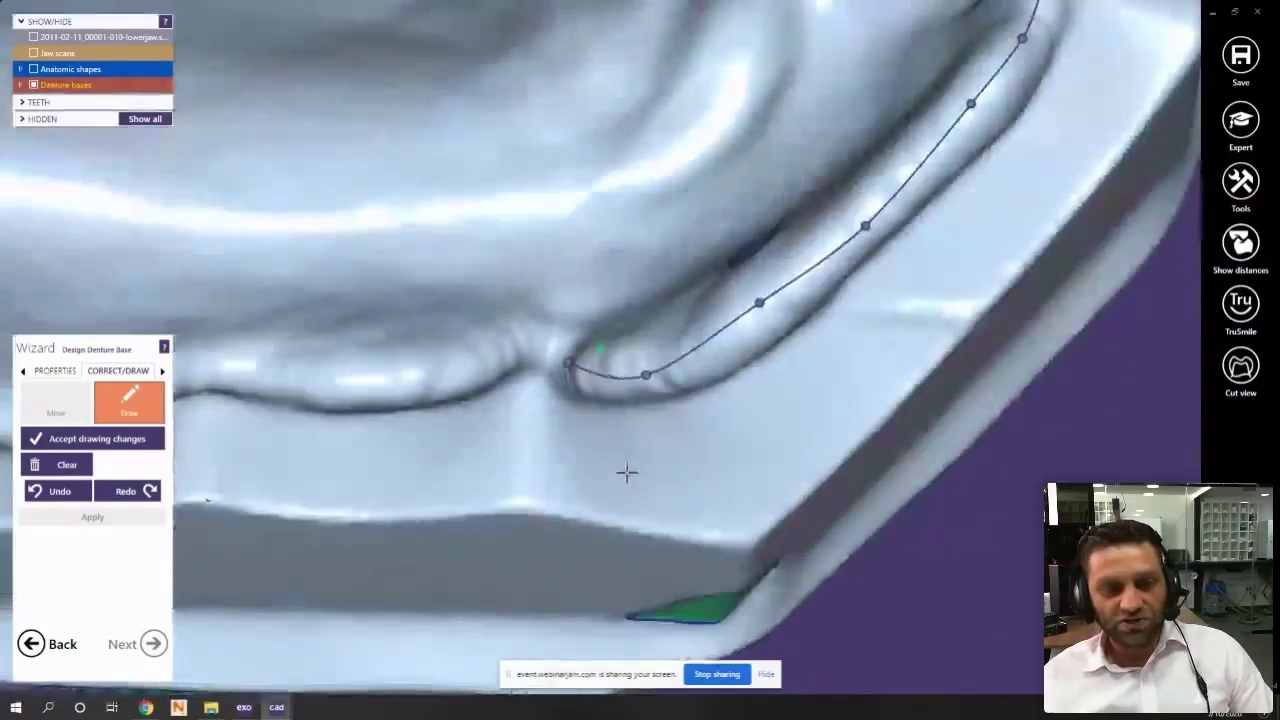
Take the outline past the left buccal frenum and back along the left posterior vestibule roll
right_drag(626, 471, 575, 378)
scroll(560, 374, up, 2)
middle_click(408, 376)
right_drag(408, 376, 457, 366)
click(449, 337)
click(358, 334)
middle_click(358, 334)
right_drag(358, 334, 568, 471)
click(482, 351)
click(372, 351)
middle_click(372, 351)
scroll(440, 377, down, 2)
scroll(554, 436, up, 2)
middle_click(559, 470)
scroll(559, 470, down, 2)
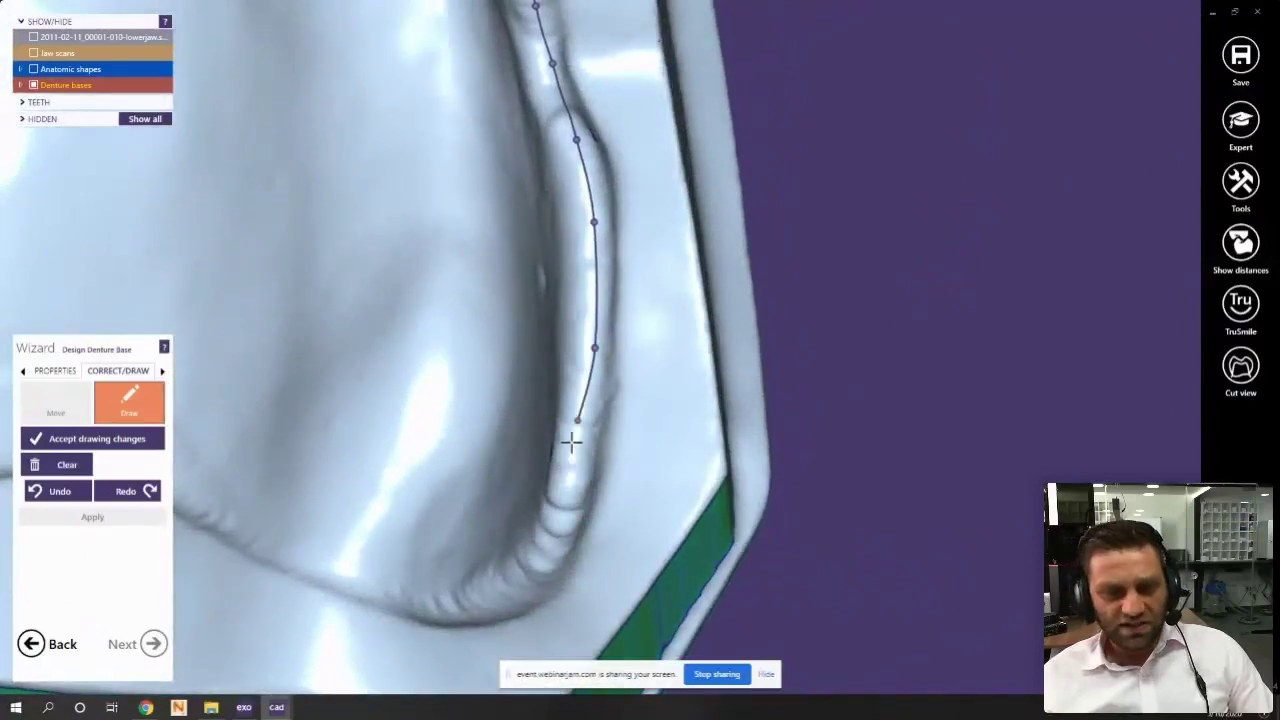
Draw the outline around the left ridge end and shift its nearby points outward onto the outer side of the roll
click(481, 607)
click(371, 587)
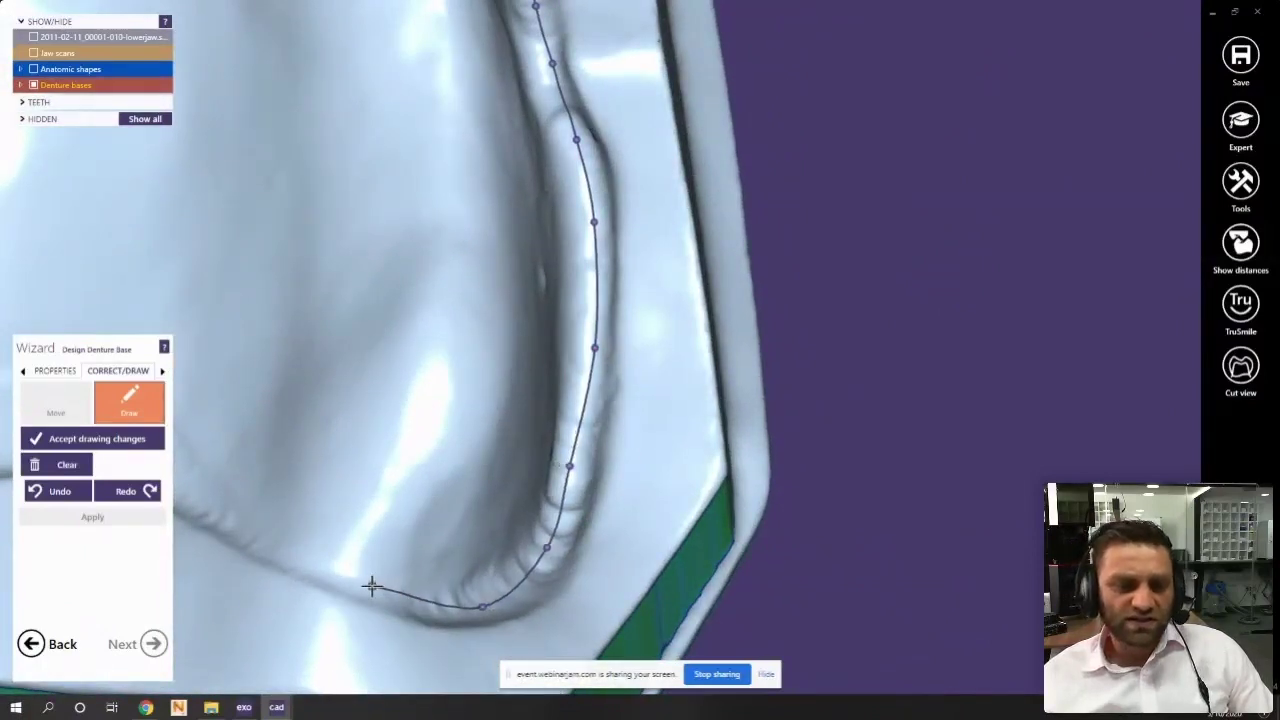
scroll(532, 563, up, 3)
drag(555, 538, 592, 543)
drag(593, 418, 632, 410)
scroll(510, 463, down, 1)
middle_click(503, 463)
scroll(486, 463, down, 4)
right_drag(486, 463, 500, 505)
scroll(587, 411, up, 4)
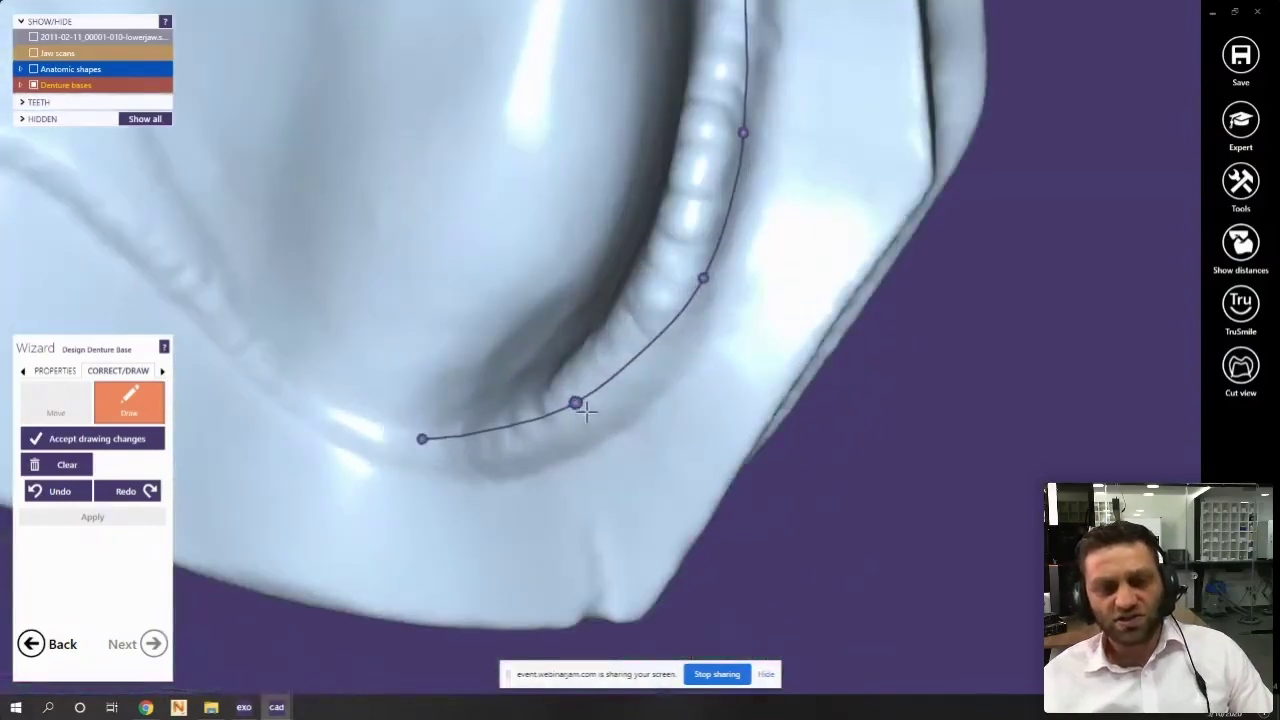
Move the outline points behind the left tuberosity outward and add a point toward the posterior palatal border
drag(577, 404, 627, 433)
drag(418, 438, 498, 485)
click(388, 486)
drag(388, 486, 376, 472)
middle_click(391, 466)
scroll(470, 471, down, 2)
scroll(470, 471, down, 2)
right_drag(470, 471, 460, 443)
Draw the outline along the left half of the posterior palatal border, just behind the carved groove
scroll(500, 420, up, 3)
click(536, 393)
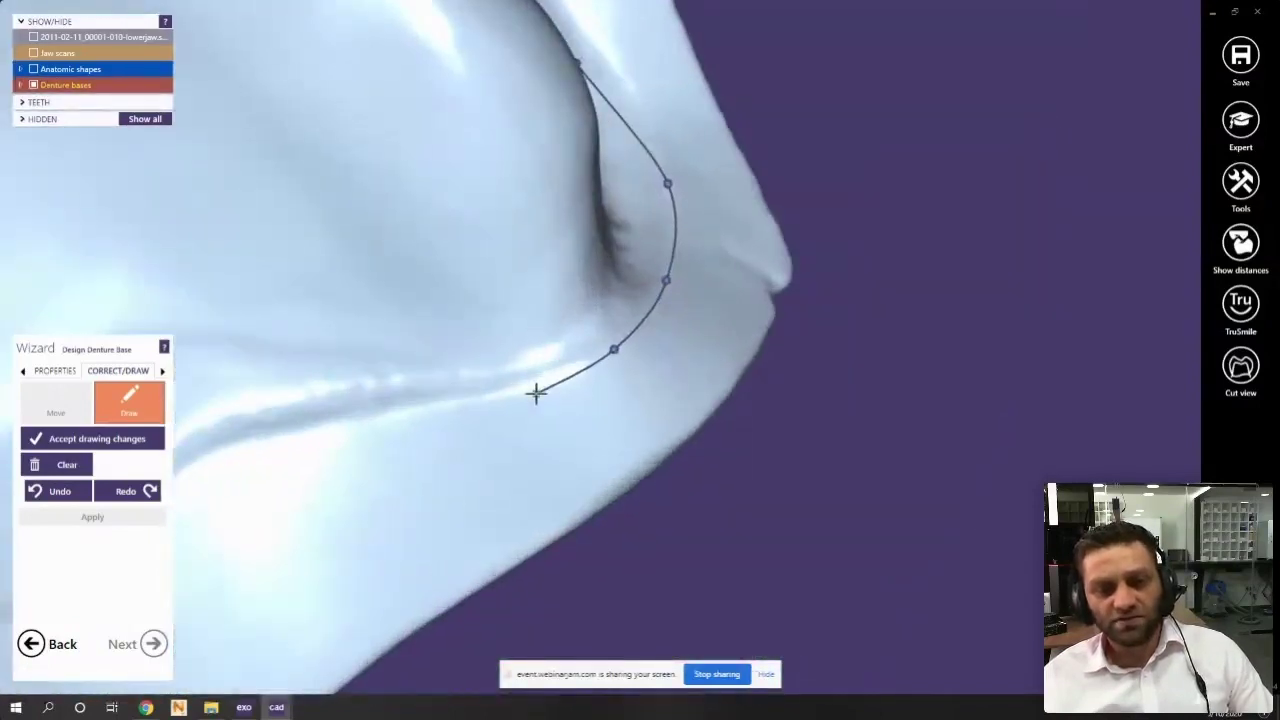
click(414, 417)
middle_click(414, 417)
scroll(414, 417, down, 2)
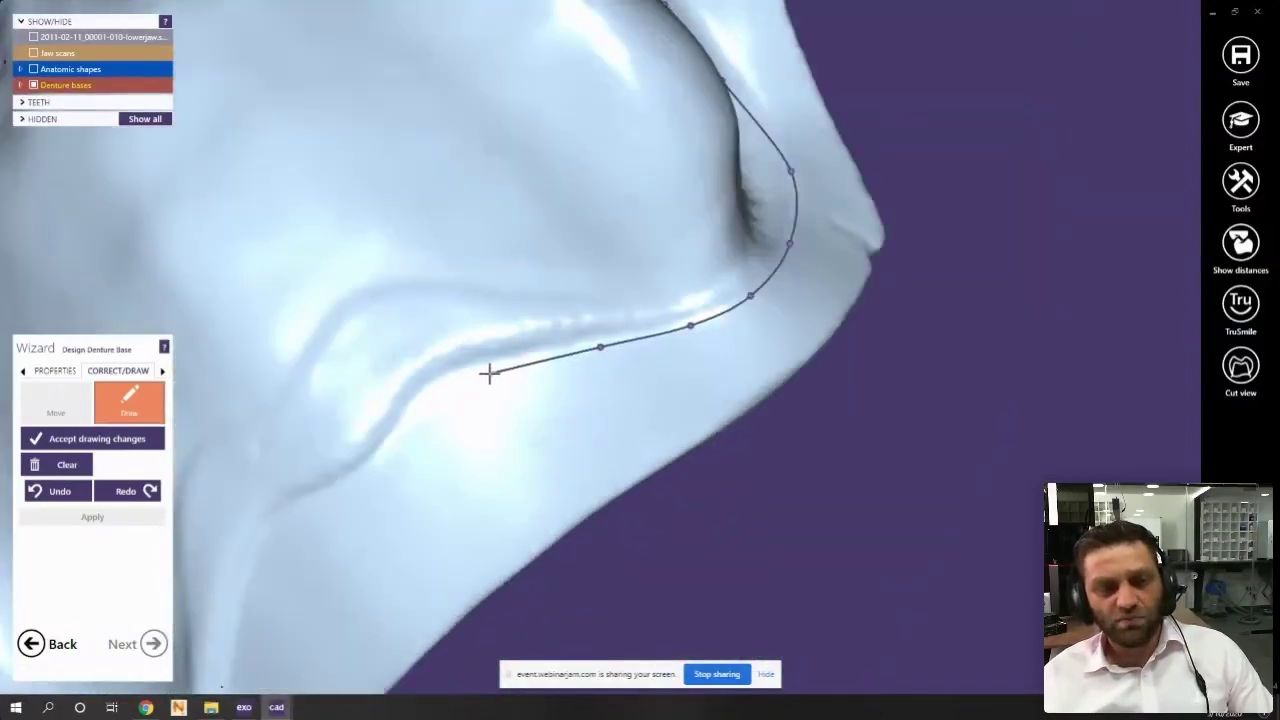
click(484, 372)
scroll(484, 372, down, 2)
middle_click(484, 372)
scroll(545, 363, up, 1)
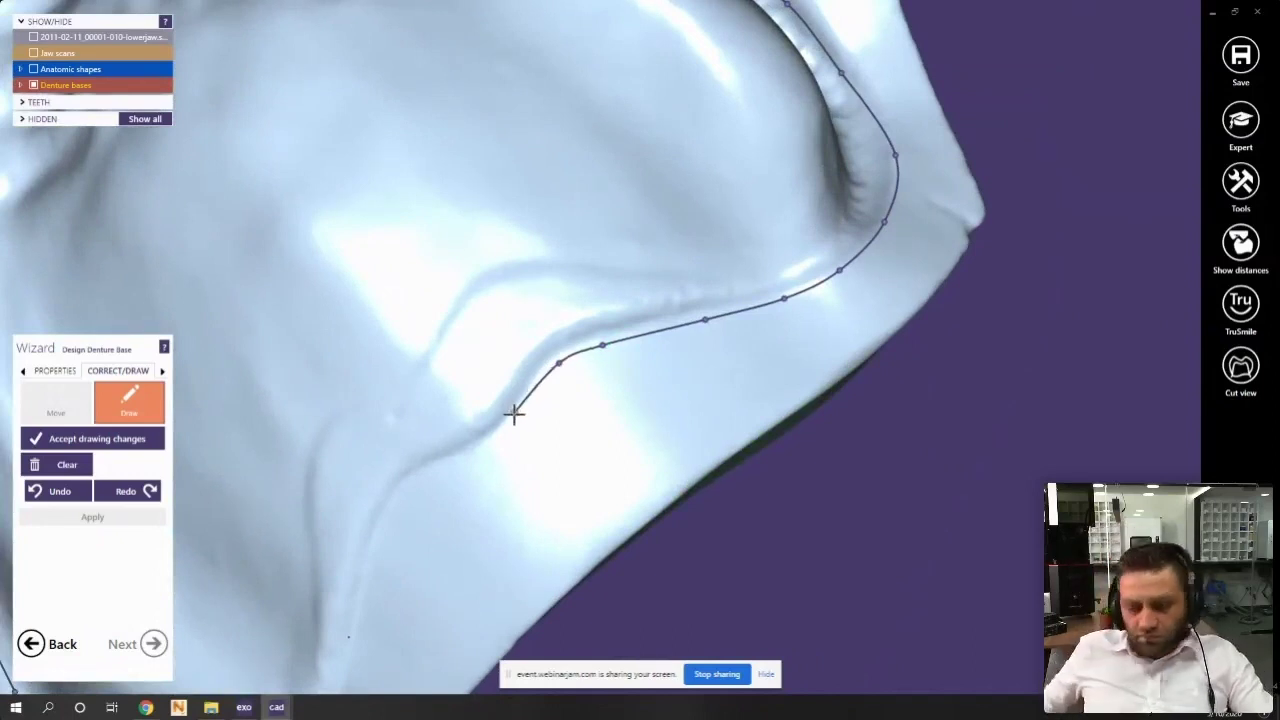
Reposition an outline point on the posterior border and continue the line across the palate's midline
middle_click(605, 342)
scroll(600, 346, up, 5)
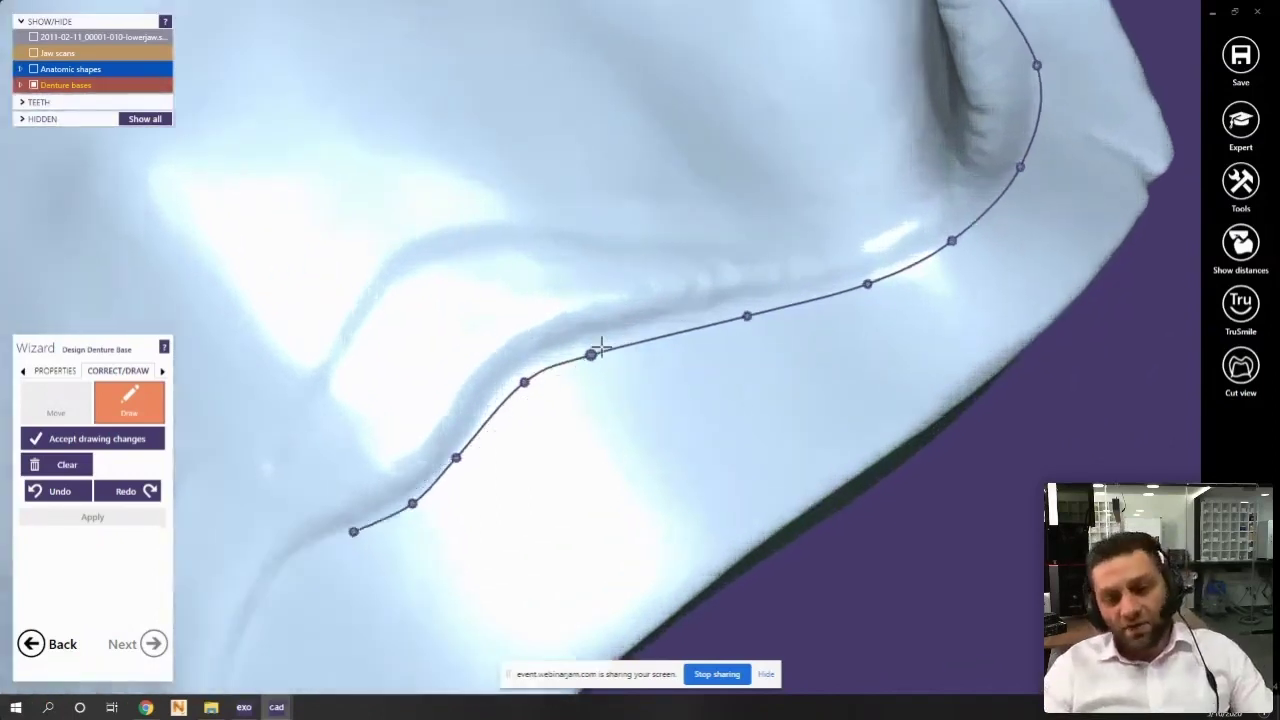
scroll(589, 343, down, 1)
right_drag(580, 363, 555, 351)
scroll(555, 351, up, 2)
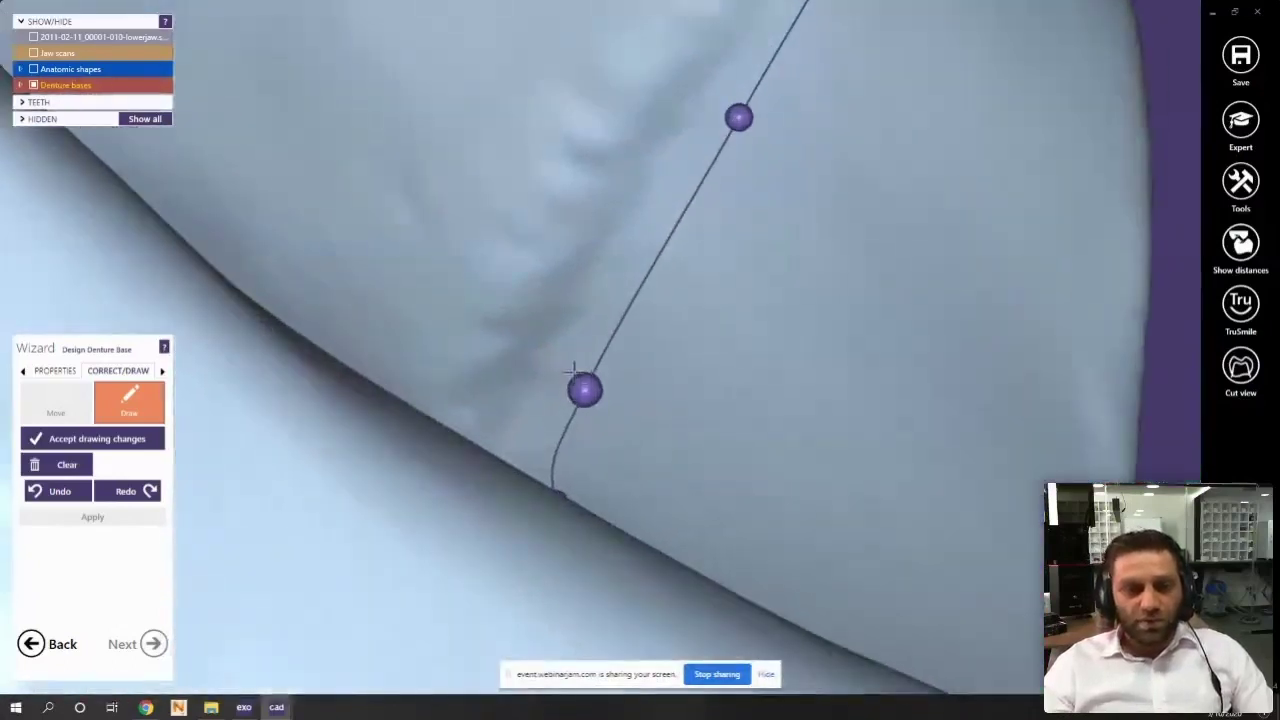
drag(582, 389, 603, 374)
scroll(603, 374, down, 6)
right_drag(603, 374, 565, 421)
scroll(570, 430, up, 2)
middle_click(526, 563)
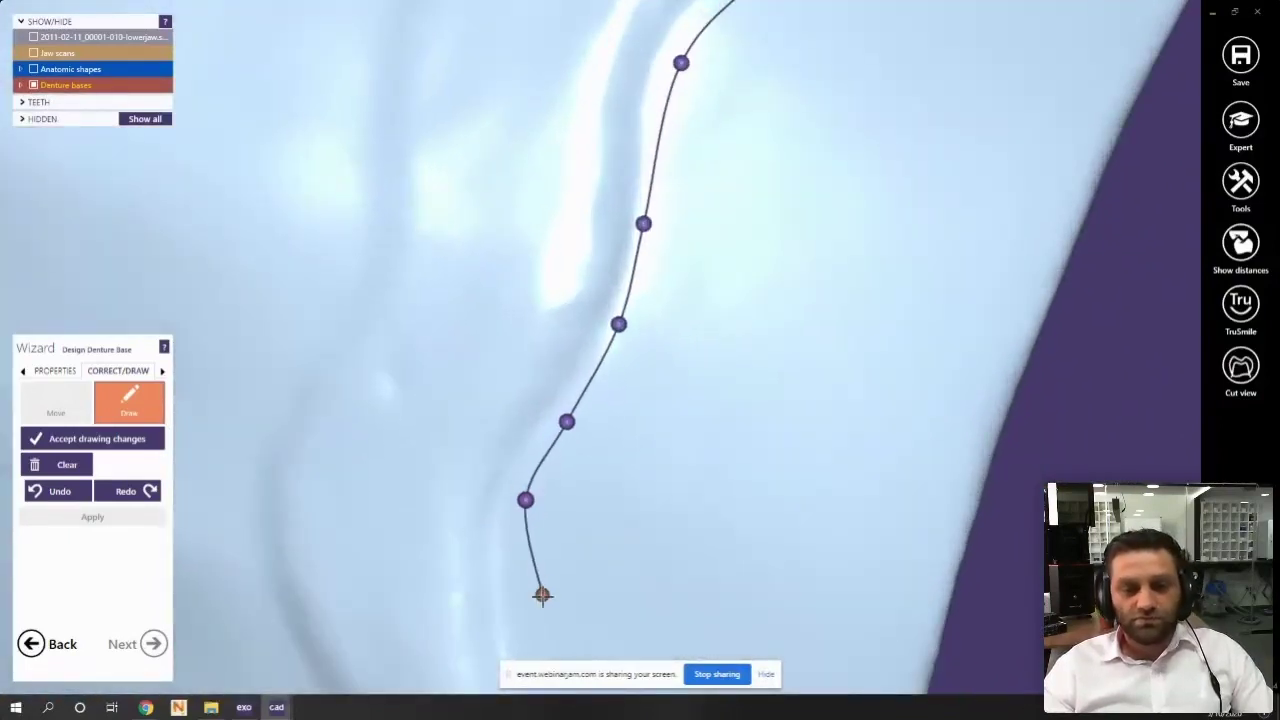
Complete the outline along the right posterior border and around the right tuberosity, closing it at its starting point
scroll(527, 604, down, 3)
middle_drag(527, 604, 572, 444)
click(582, 427)
right_drag(620, 473, 509, 294)
scroll(509, 294, down, 1)
scroll(502, 289, up, 1)
click(500, 277)
click(372, 159)
scroll(372, 159, down, 2)
mouse_move(447, 175)
right_down()
mouse_move(557, 229)
mouse_move(524, 372)
mouse_move(471, 323)
mouse_move(507, 289)
right_up()
click(420, 130)
mouse_move(461, 223)
right_down()
mouse_move(420, 130)
mouse_move(560, 106)
mouse_move(560, 323)
mouse_move(601, 503)
mouse_move(569, 351)
mouse_move(943, 37)
mouse_move(623, 318)
right_up()
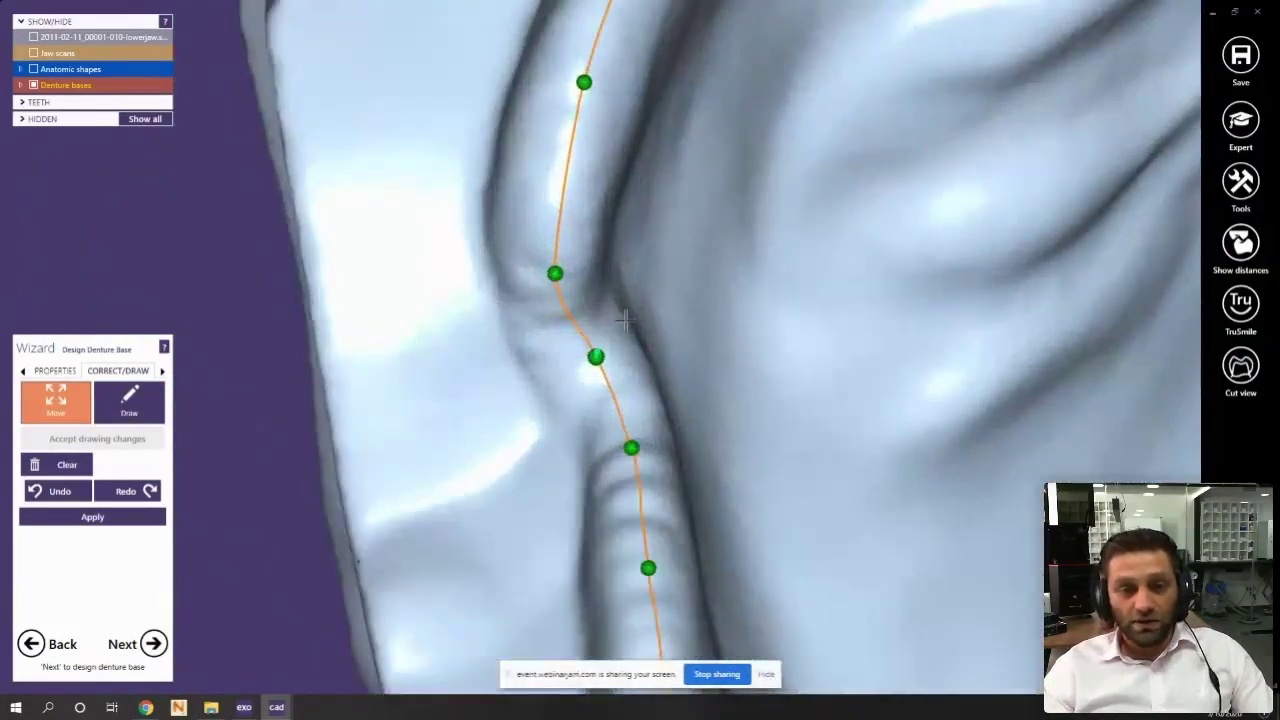
Inspect the closed denture base outline along the vestibule, at the frena and across the posterior palatal border
right_drag(611, 433, 687, 163)
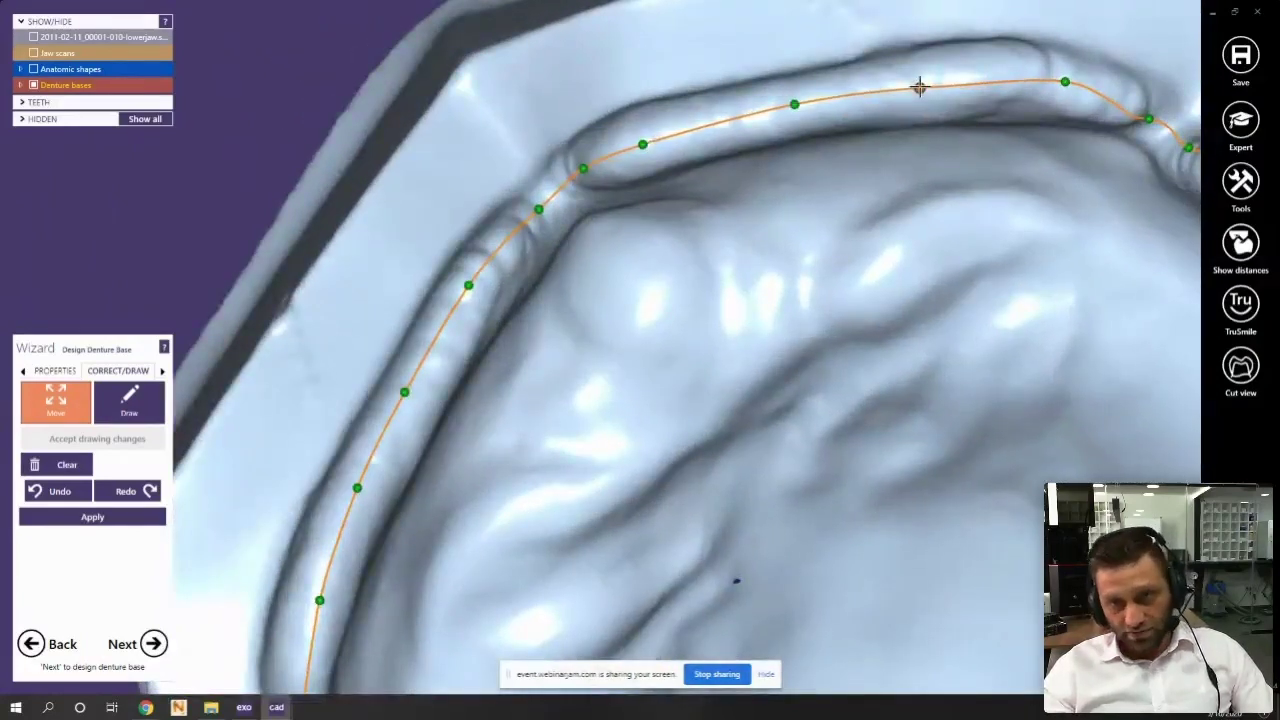
right_drag(919, 88, 771, 257)
mouse_move(684, 379)
right_down()
mouse_move(690, 340)
mouse_move(680, 385)
right_up()
scroll(657, 391, up, 4)
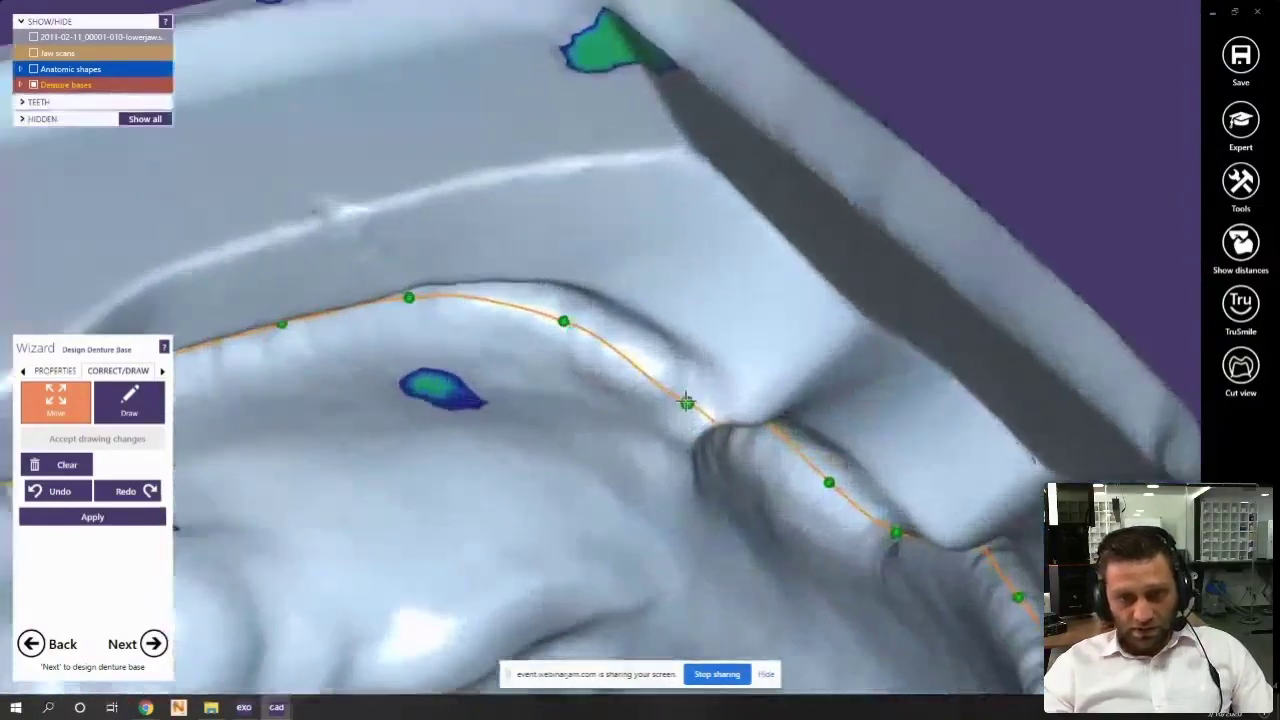
right_drag(594, 340, 667, 395)
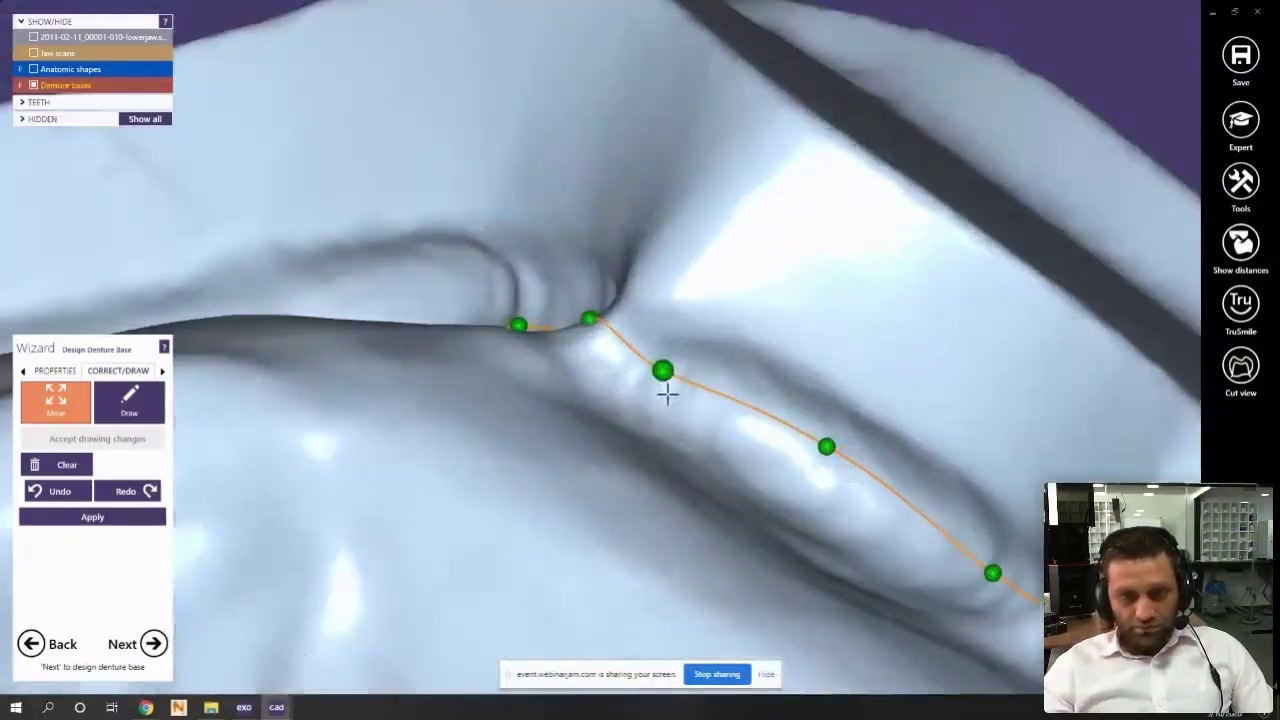
right_drag(815, 453, 657, 372)
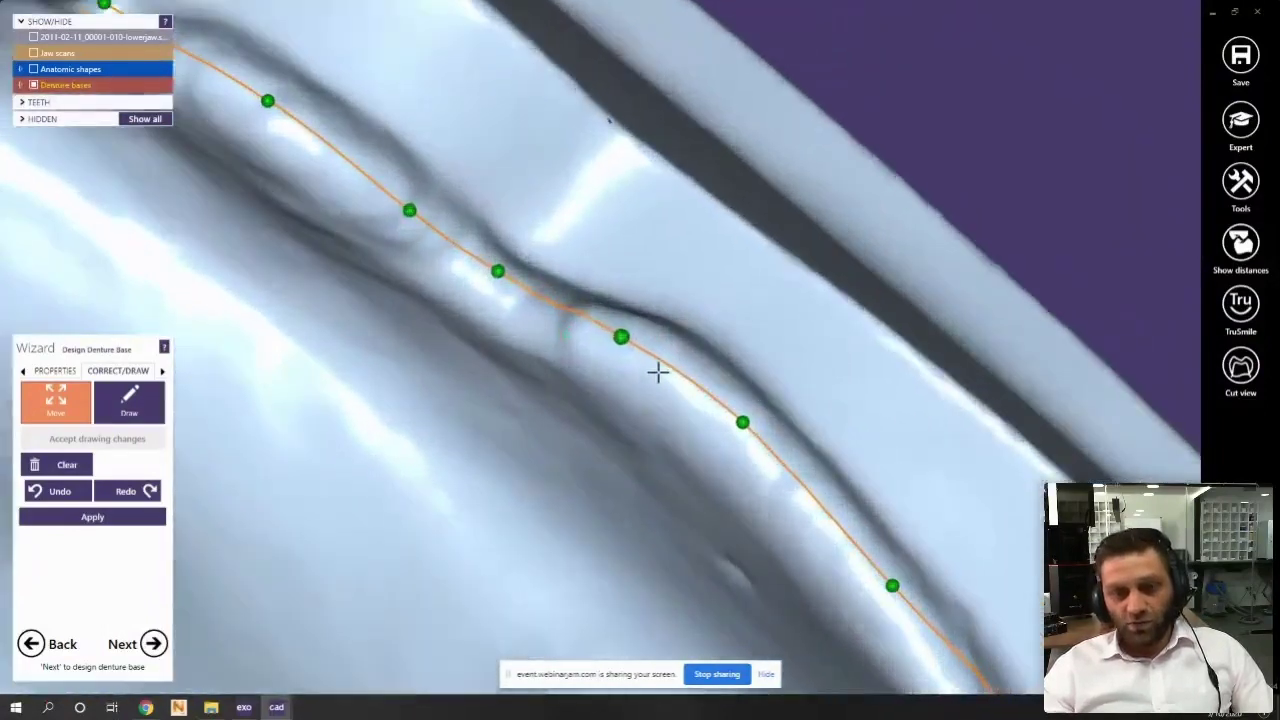
scroll(745, 432, down, 5)
scroll(429, 429, down, 3)
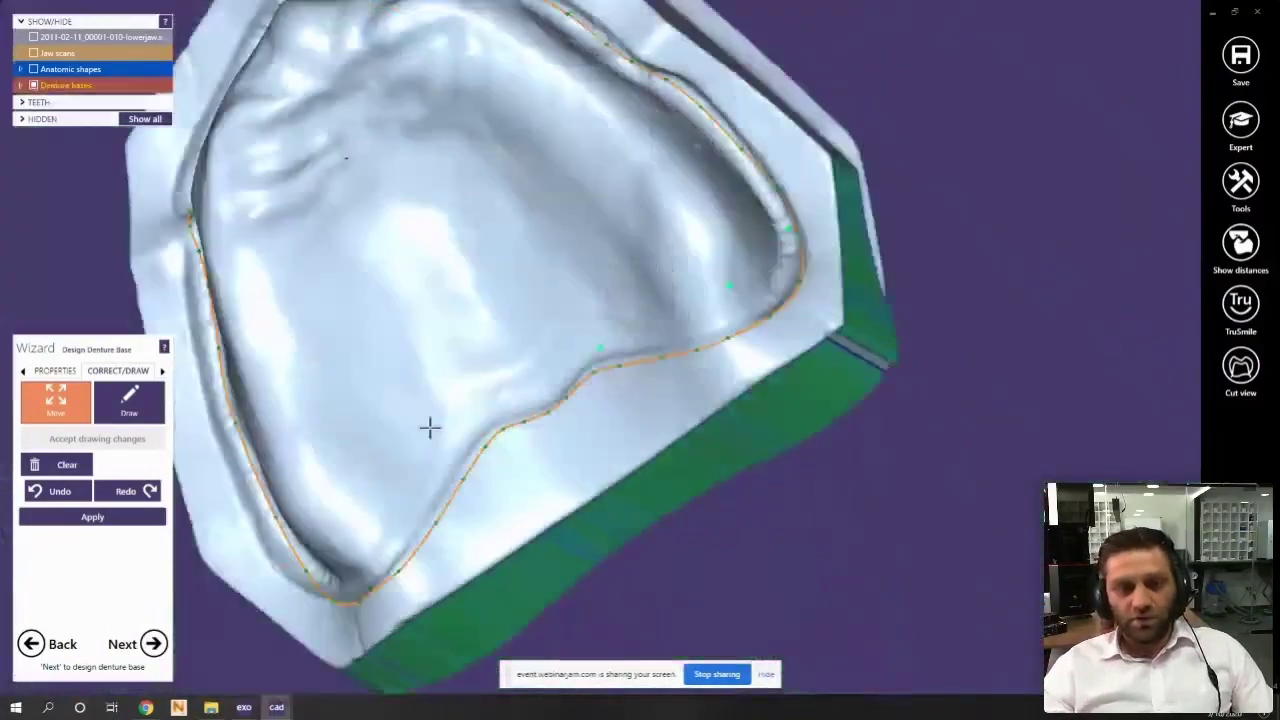
right_drag(429, 429, 491, 402)
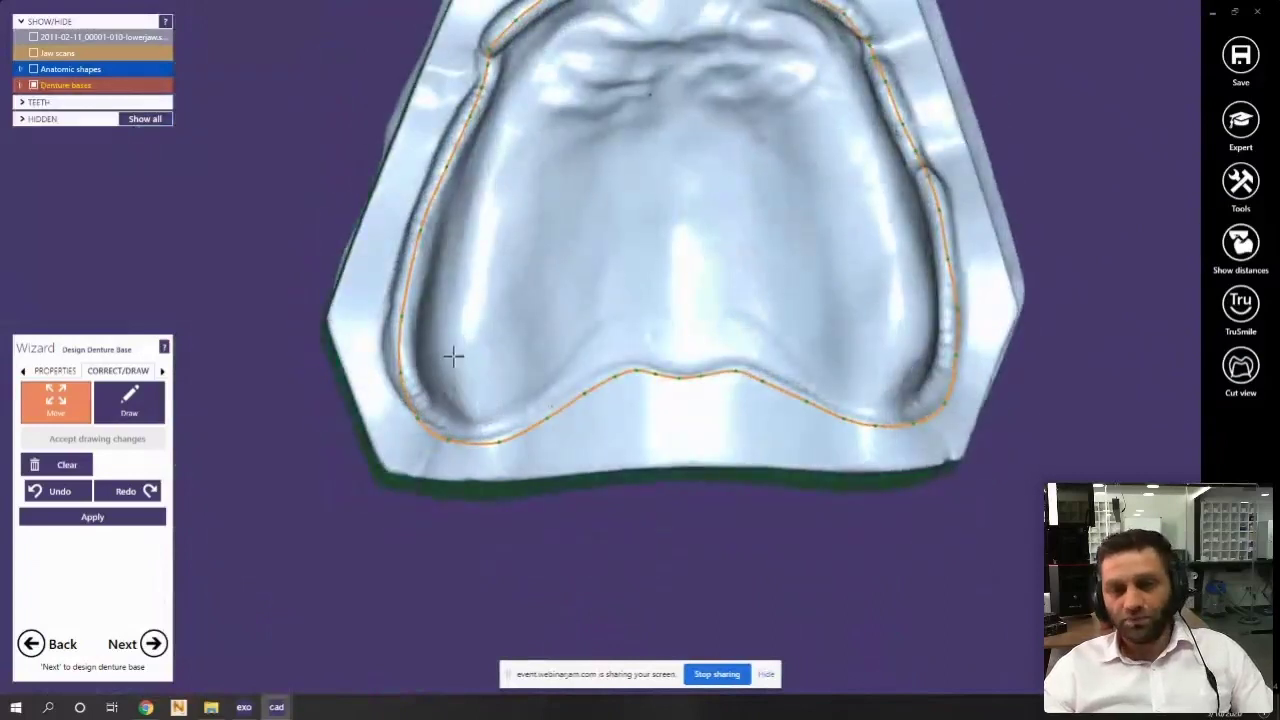
Check the outline around the right tuberosity and generate the denture base from it
scroll(420, 368, up, 4)
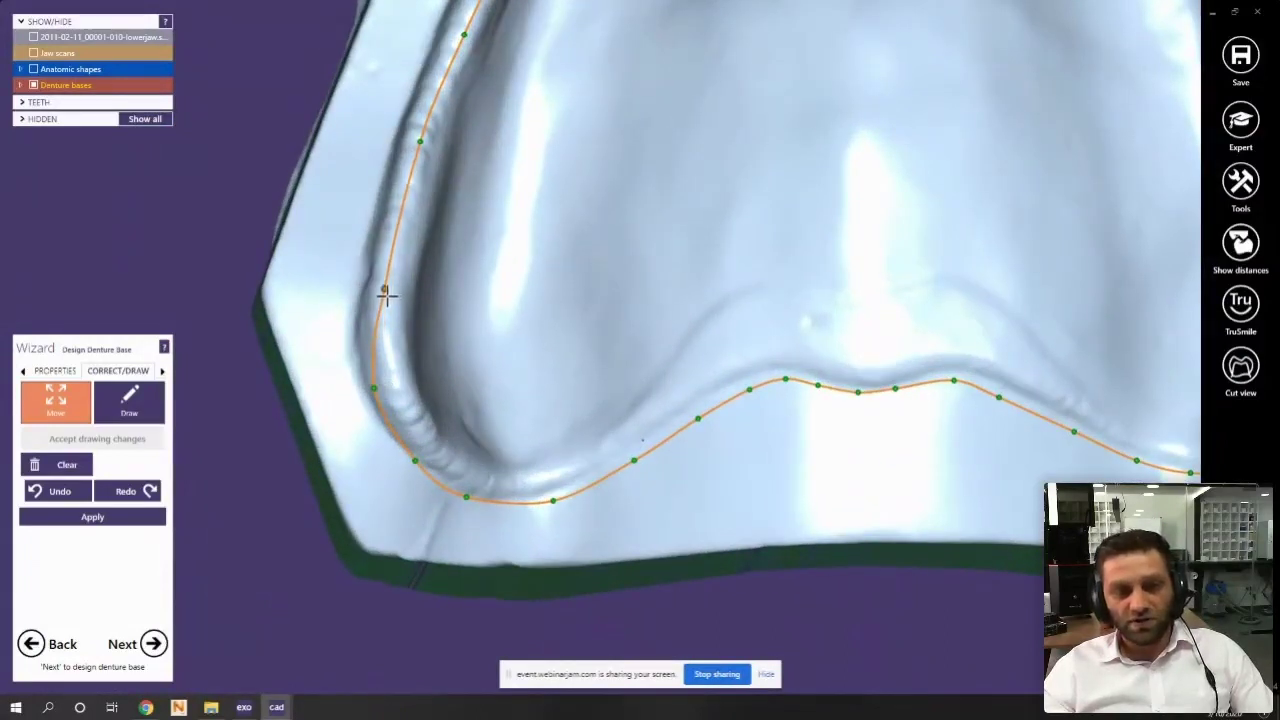
scroll(646, 306, down, 6)
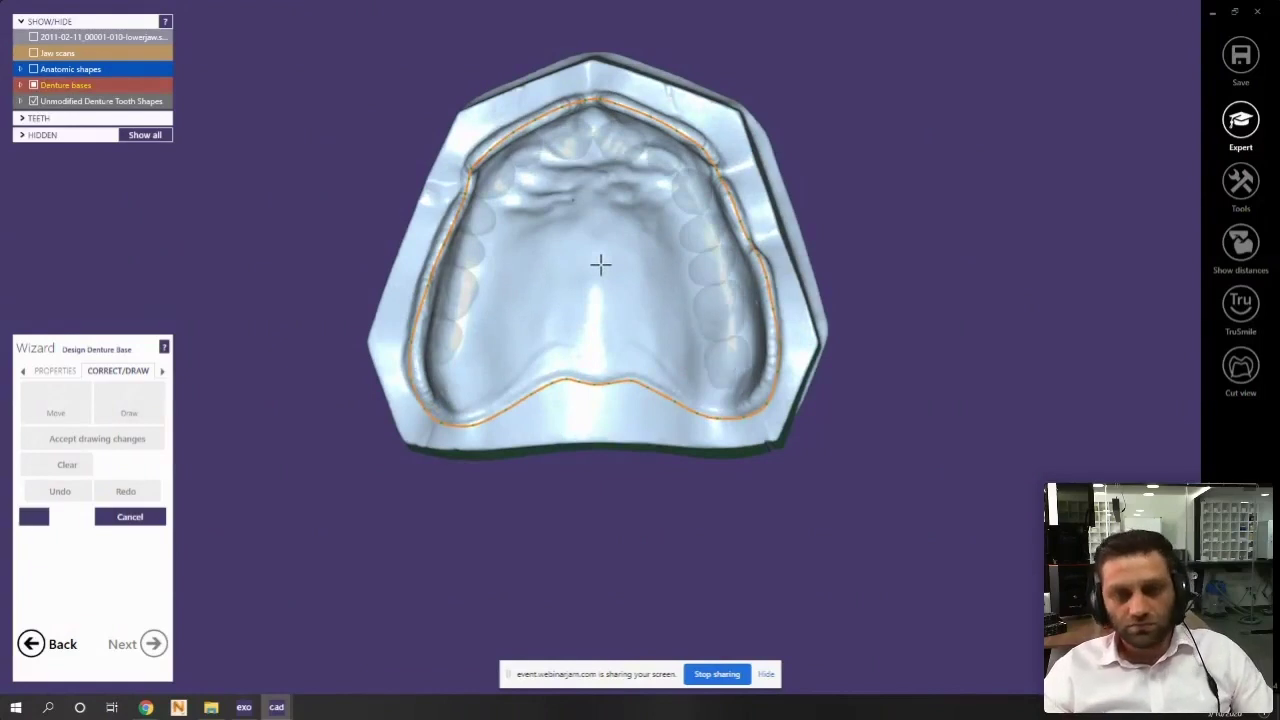
right_drag(582, 248, 624, 302)
scroll(600, 338, up, 6)
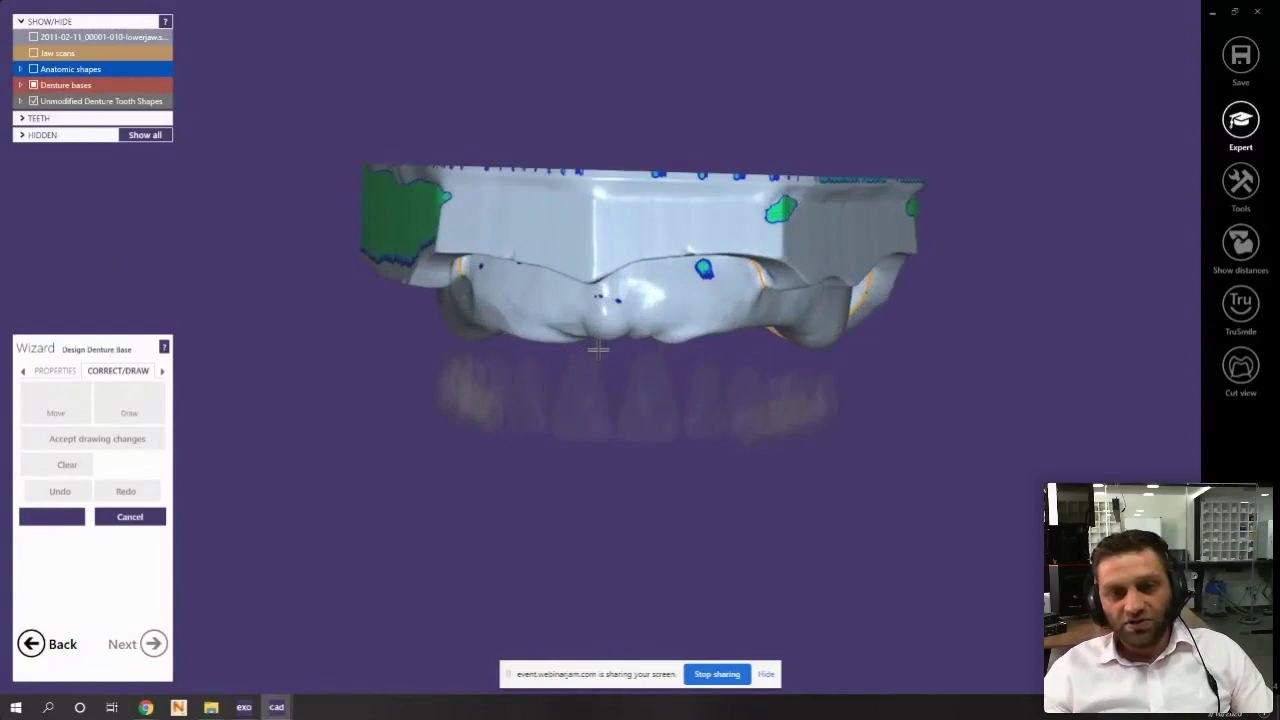
scroll(606, 335, down, 3)
right_drag(640, 380, 636, 376)
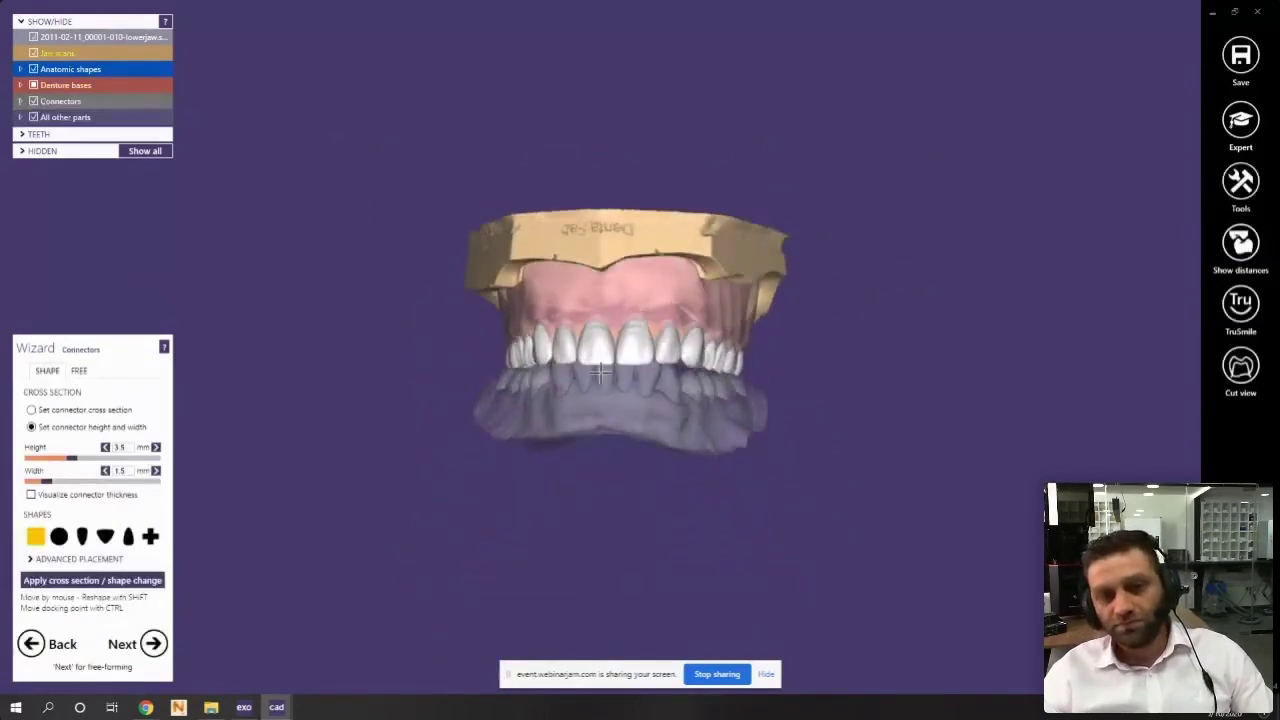
Hide the lower jaw scan and examine the connectors between the upper front teeth
scroll(615, 349, up, 6)
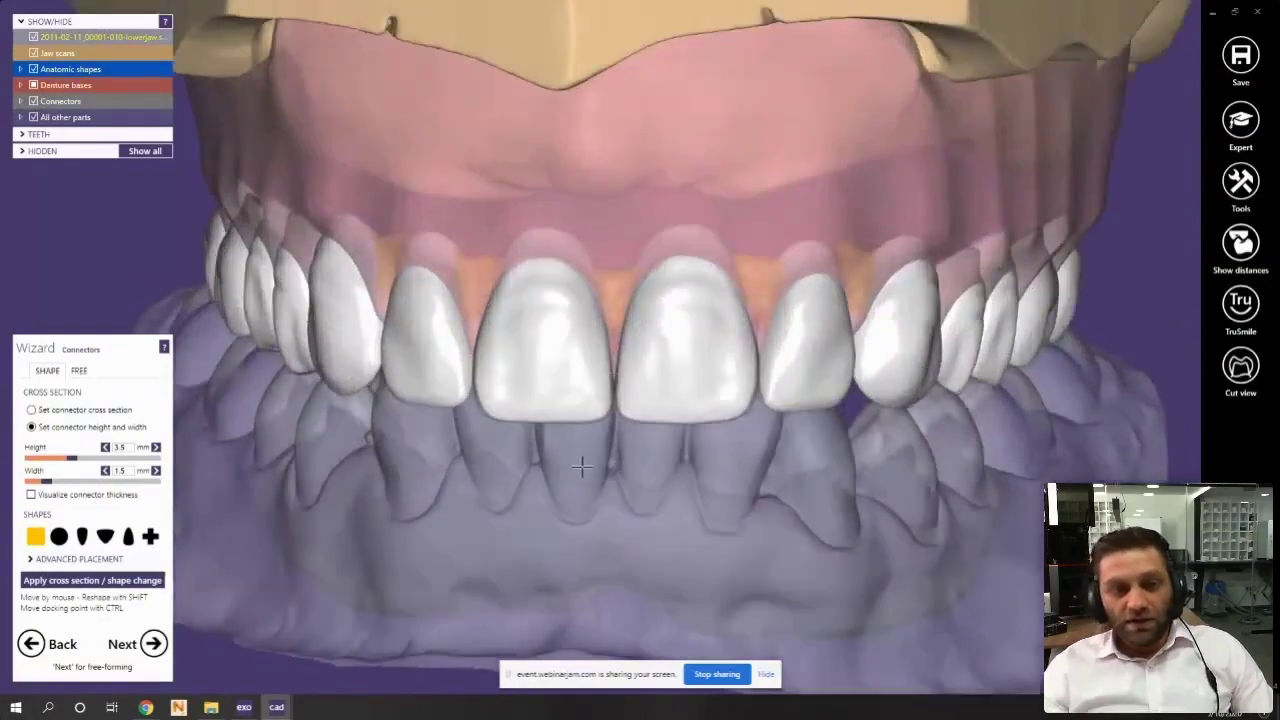
ctrl+scroll(580, 466, down, 1)
scroll(565, 362, down, 3)
right_drag(563, 360, 600, 260)
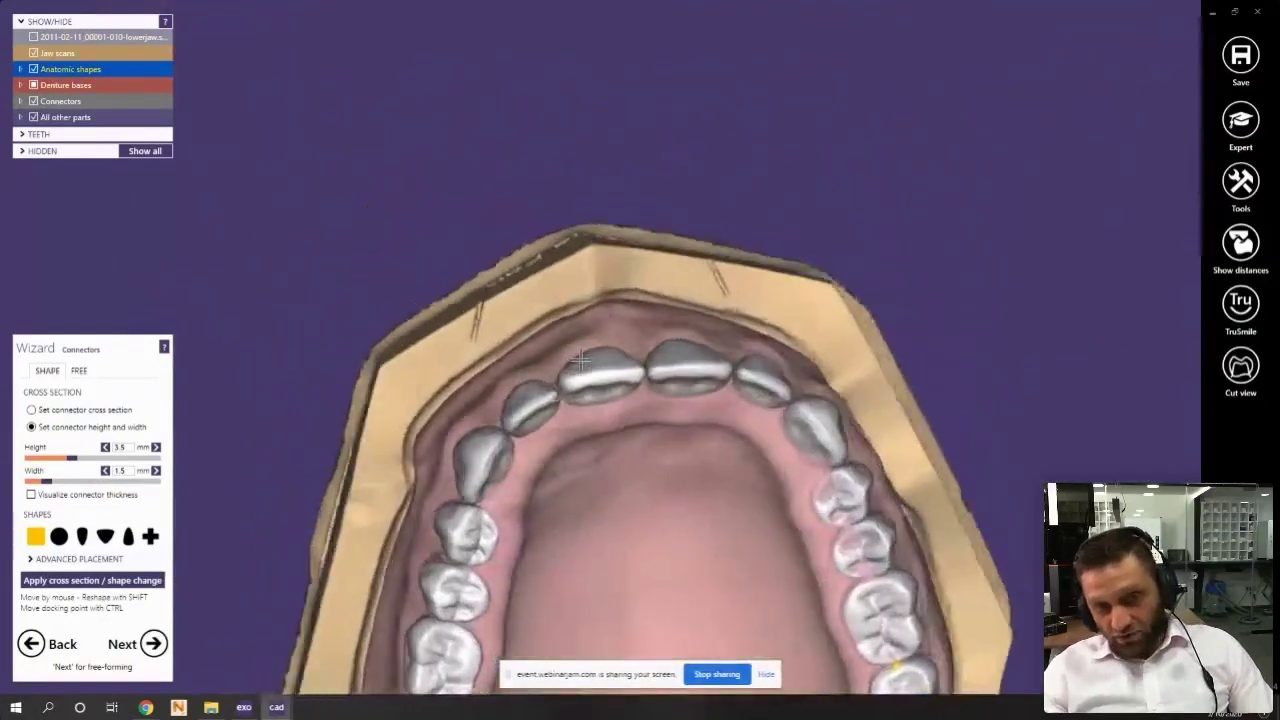
scroll(602, 343, up, 5)
scroll(602, 343, down, 3)
right_drag(602, 343, 606, 357)
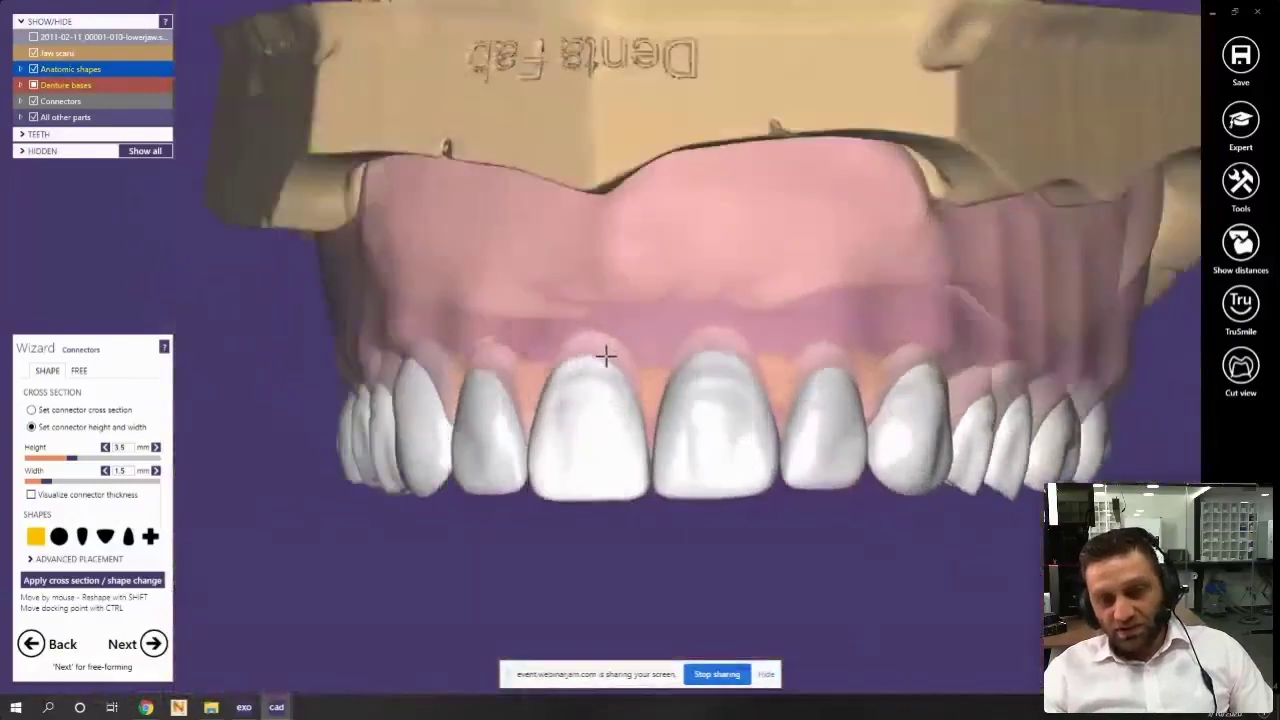
scroll(674, 443, up, 6)
scroll(619, 341, down, 3)
scroll(611, 343, up, 5)
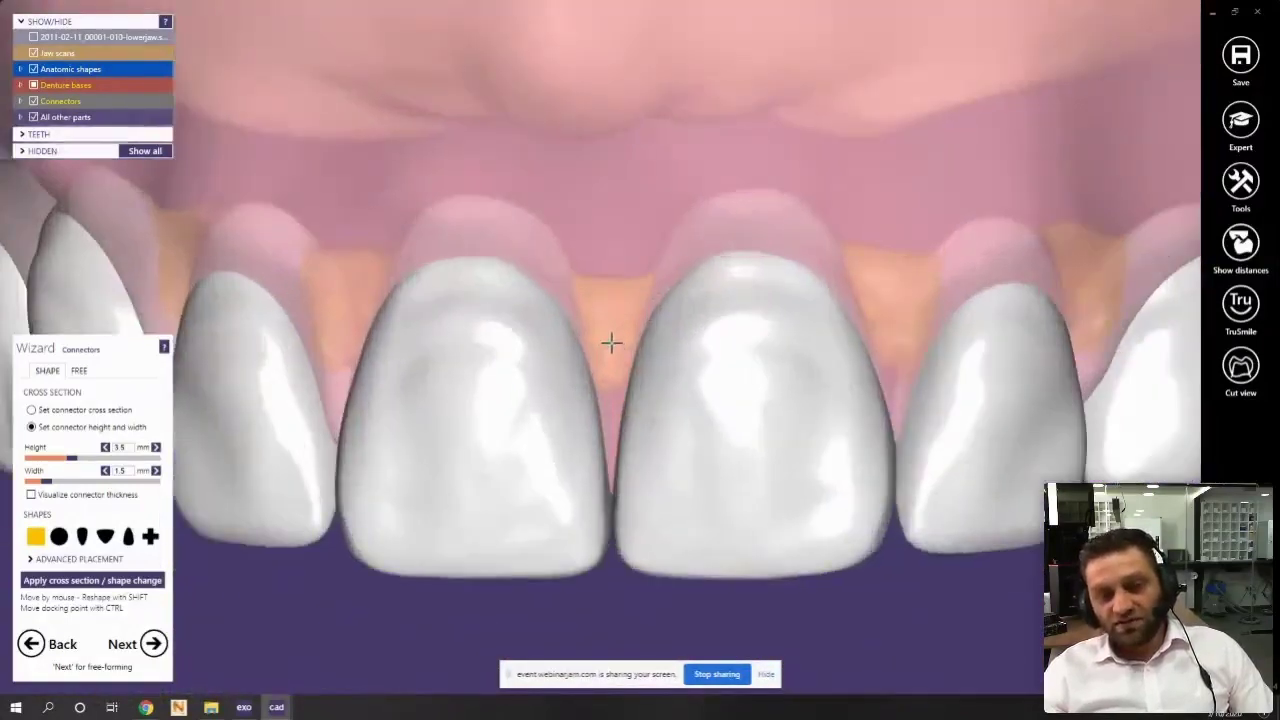
Move the connectors between teeth 11 and 21 and between 21 and 22 out of the gum toward the incisal edges
scroll(605, 366, down, 3)
right_drag(583, 406, 589, 380)
scroll(589, 380, up, 5)
scroll(621, 349, down, 3)
right_drag(663, 409, 551, 323)
scroll(551, 323, up, 5)
scroll(607, 287, down, 3)
right_drag(607, 287, 671, 189)
scroll(671, 189, up, 5)
scroll(709, 331, down, 3)
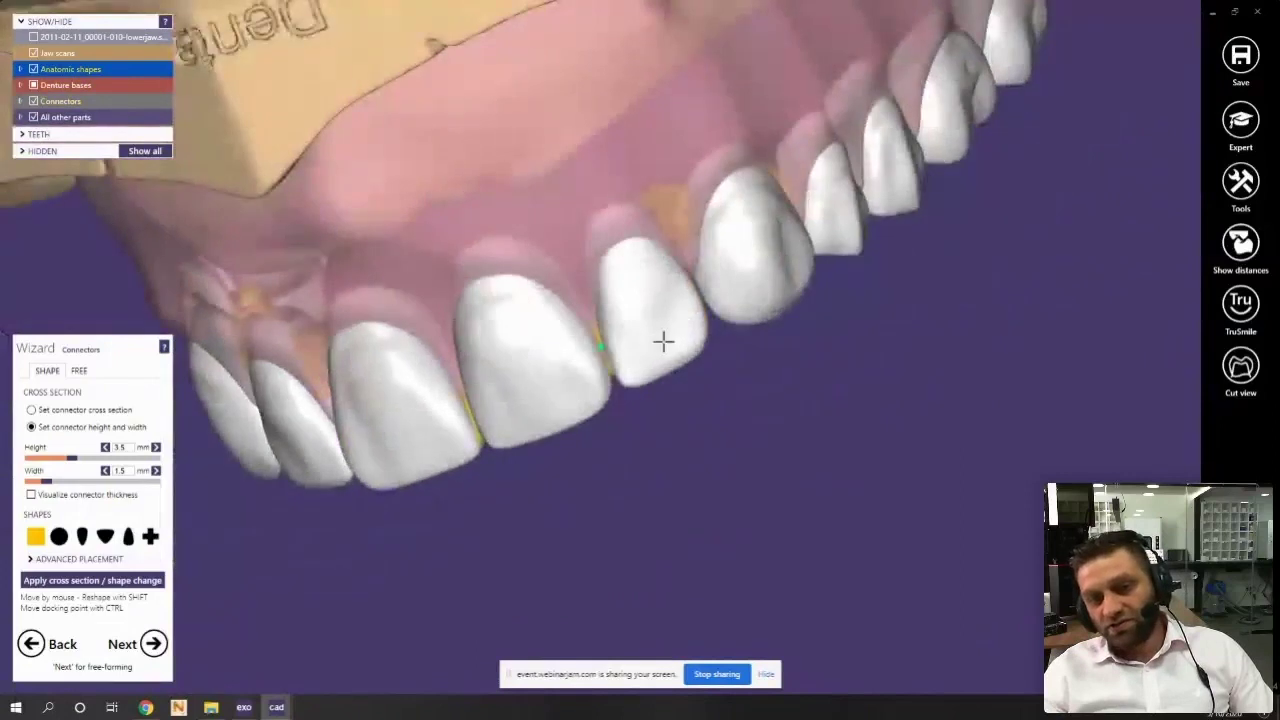
View the connectors of the left front teeth from the incisal side and look at the project's job definition
right_drag(663, 340, 600, 343)
scroll(600, 343, up, 5)
scroll(640, 350, down, 3)
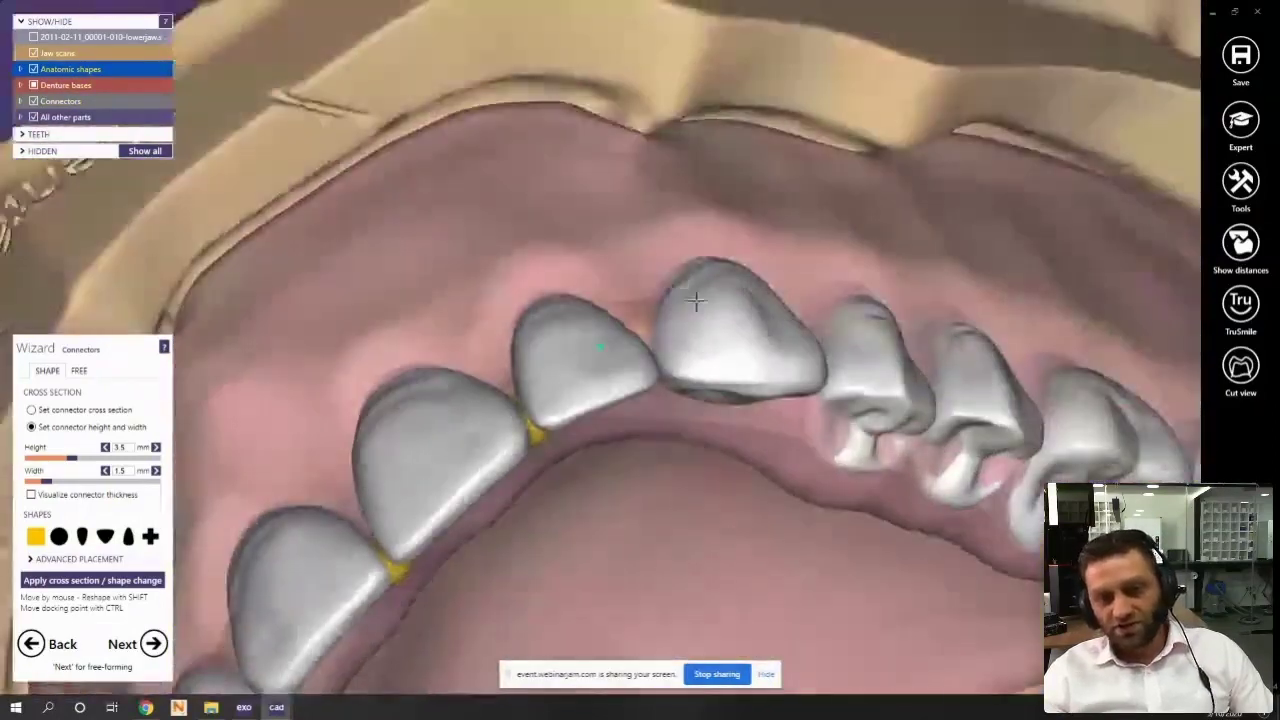
right_drag(697, 297, 630, 238)
scroll(630, 238, up, 5)
click(244, 708)
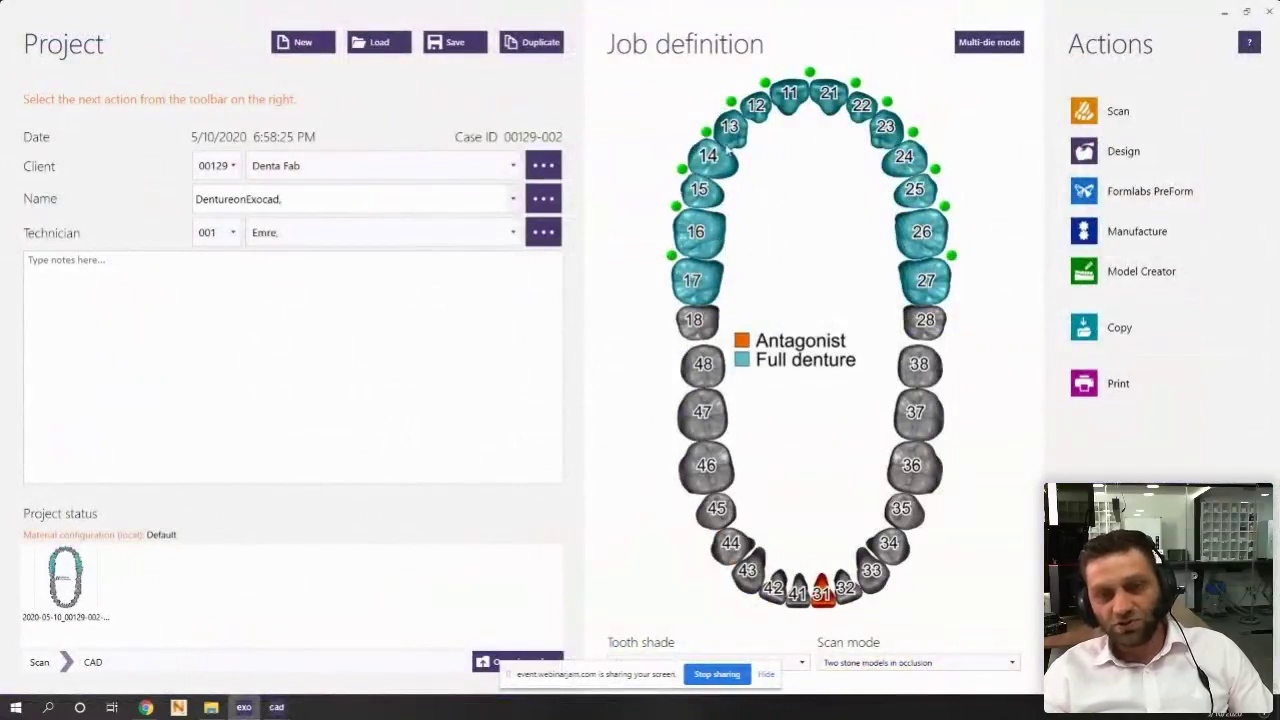
click(1224, 12)
Move the connectors between teeth 22 and 23, 23 and 24, and 24 and 25 out of the gum to the contact areas
scroll(631, 234, up, 2)
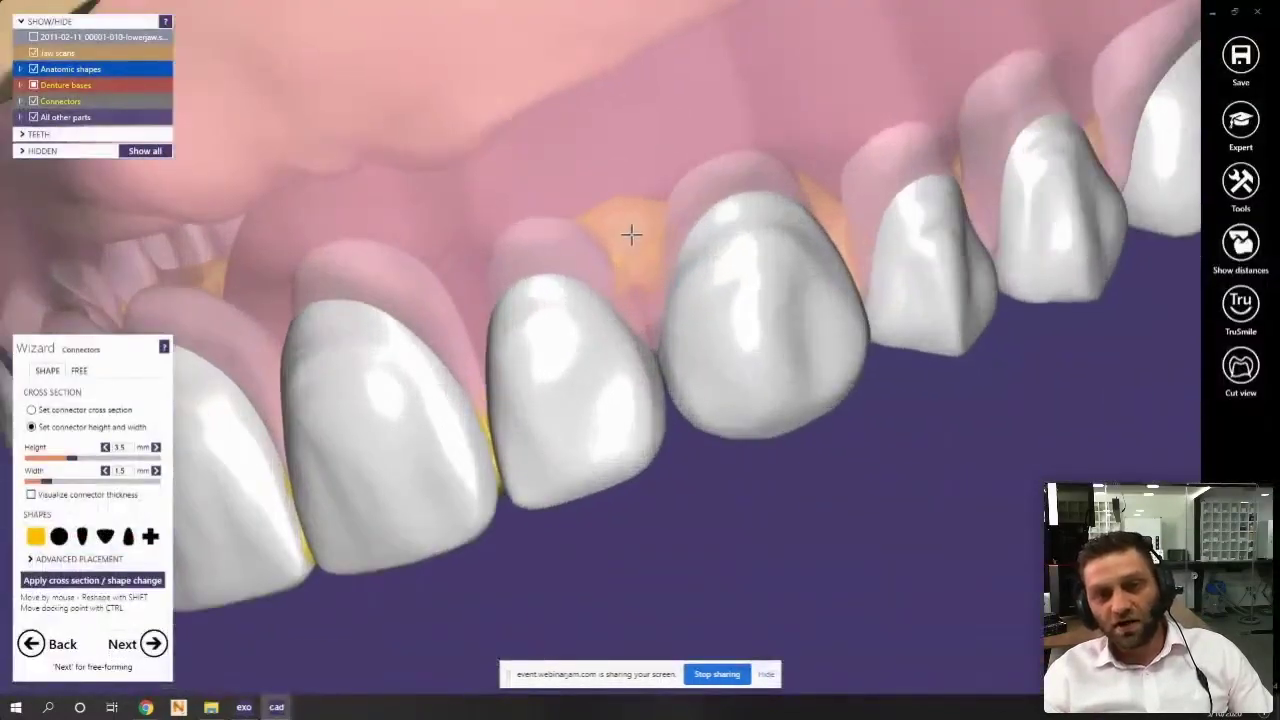
right_drag(655, 352, 738, 263)
scroll(752, 300, down, 3)
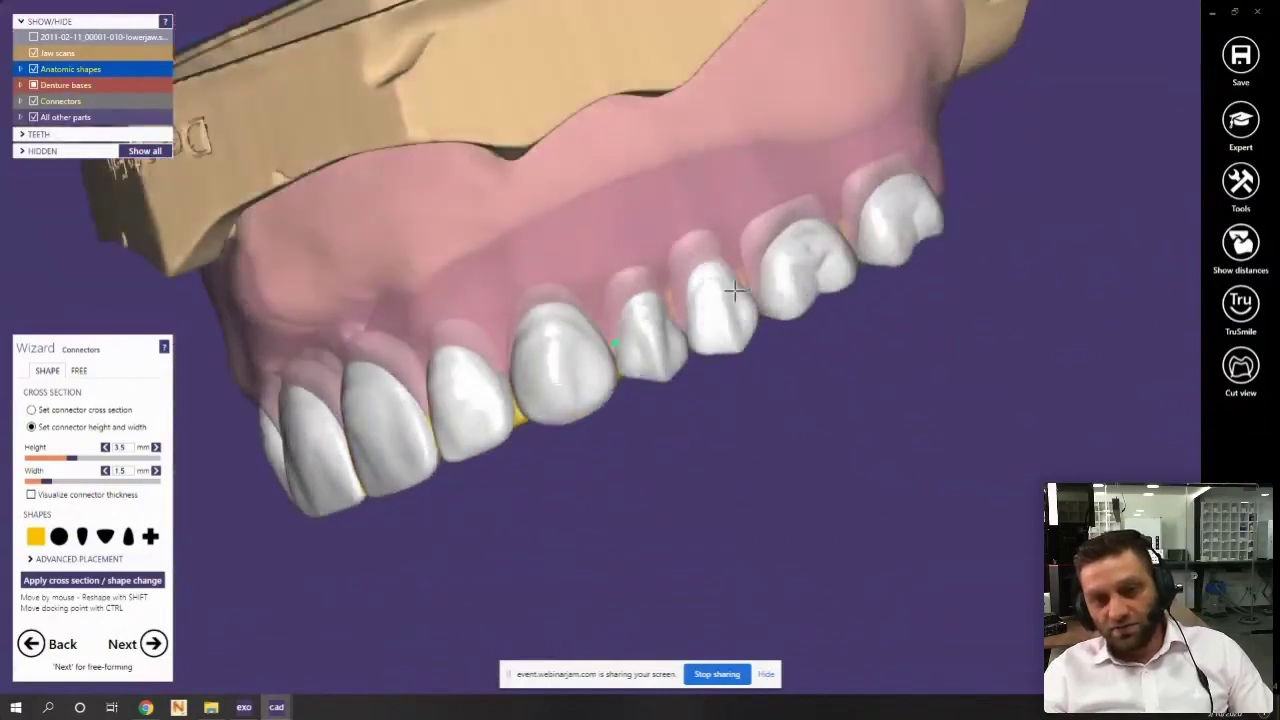
scroll(659, 279, up, 5)
right_drag(612, 312, 753, 290)
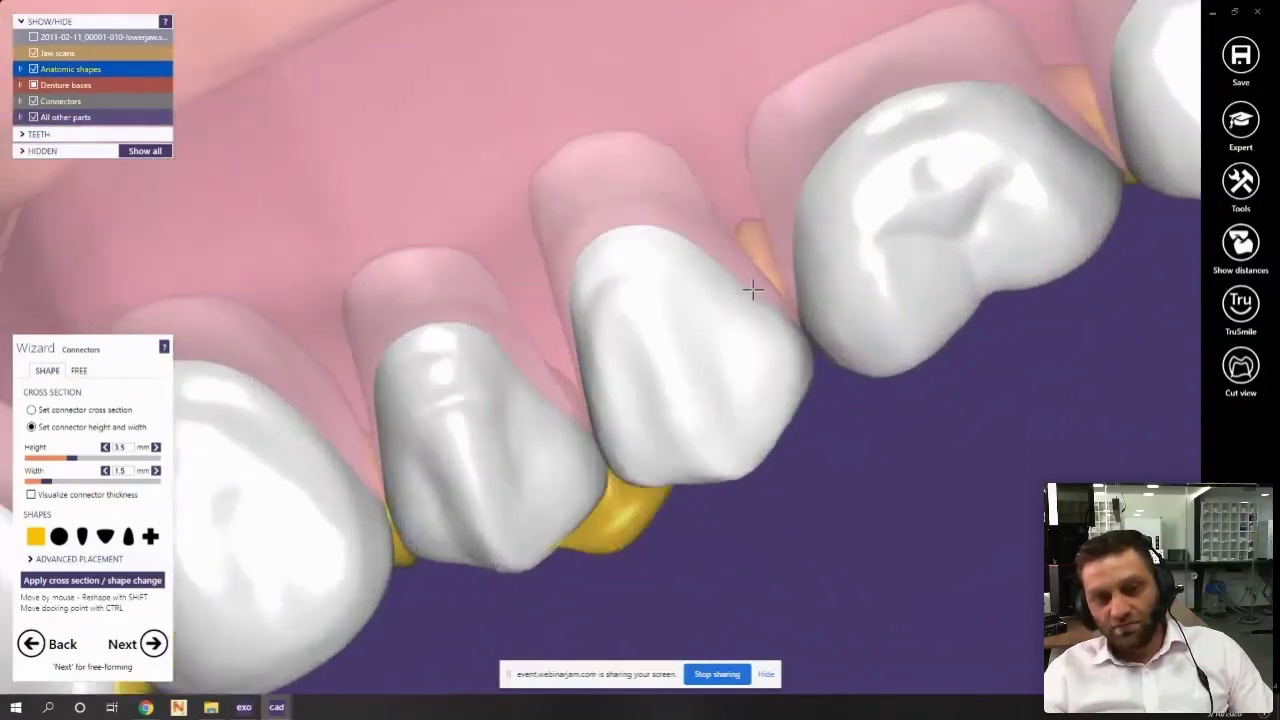
Reposition the connectors on both sides of tooth 26, lowering them toward the occlusal surface
right_drag(752, 242, 707, 358)
right_drag(724, 405, 677, 389)
scroll(677, 389, up, 2)
drag(740, 318, 751, 368)
right_drag(750, 368, 838, 352)
drag(842, 344, 842, 376)
Lower the connectors between teeth 11 and 12 and between 12 and 13 out of the gum toward the incisal edges
right_drag(842, 376, 593, 218)
scroll(599, 240, down, 5)
right_drag(443, 369, 391, 357)
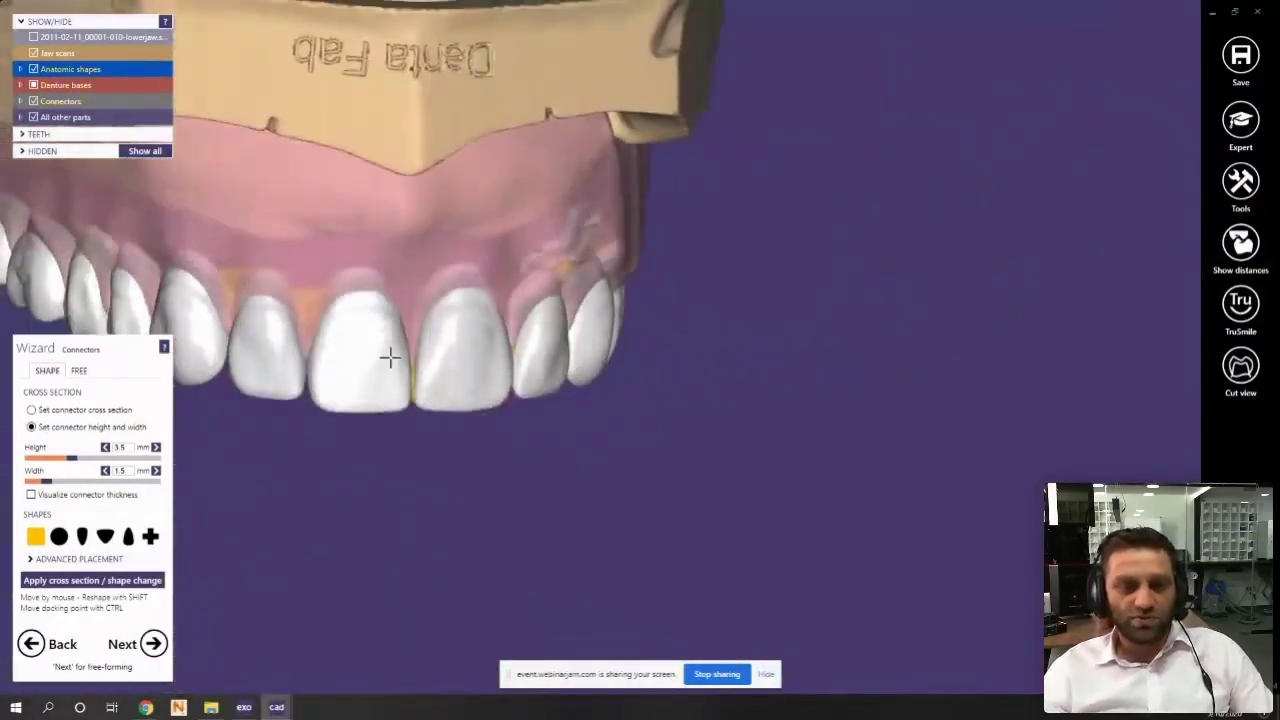
scroll(385, 357, up, 5)
right_drag(277, 309, 420, 290)
scroll(519, 278, up, 3)
click(563, 437)
scroll(556, 434, down, 3)
right_drag(345, 374, 446, 335)
scroll(451, 314, up, 2)
click(509, 427)
Move the connectors between teeth 13 and 14 and between 14 and 15 down to the contact areas
scroll(505, 430, down, 3)
right_drag(405, 440, 471, 358)
scroll(354, 349, up, 2)
scroll(391, 369, down, 3)
scroll(471, 358, up, 3)
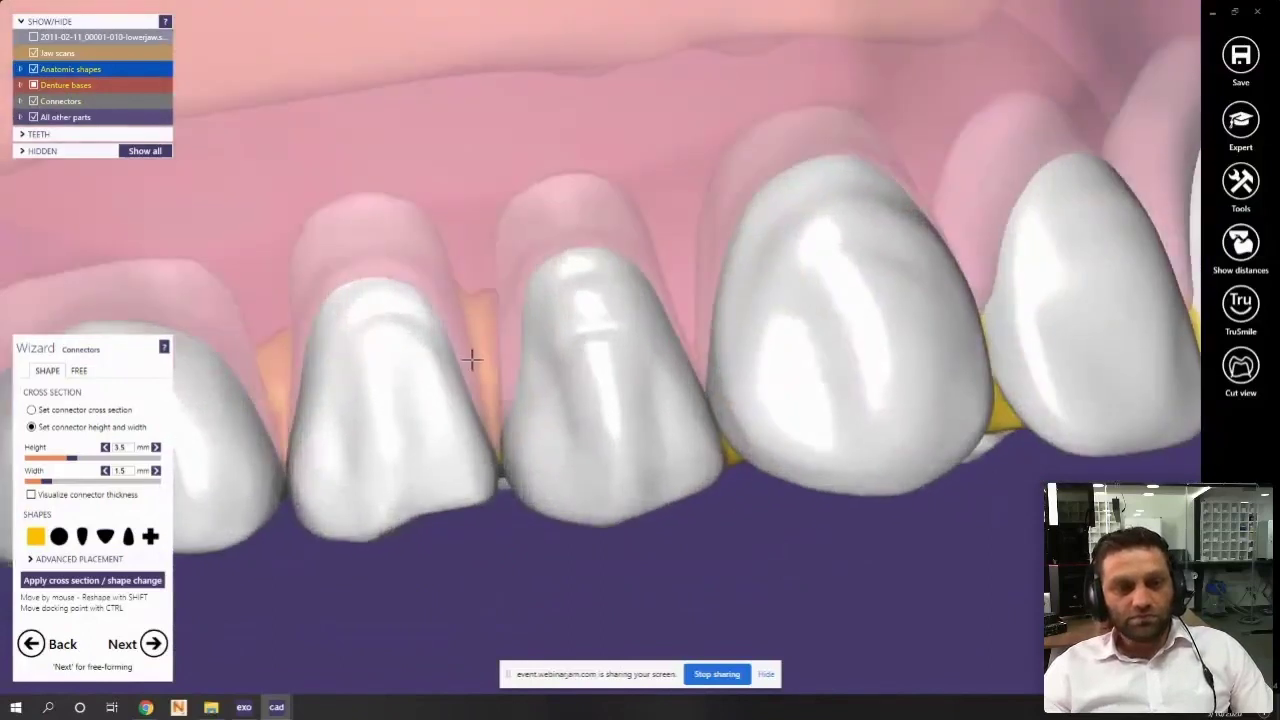
scroll(428, 400, down, 3)
right_drag(428, 400, 469, 391)
scroll(485, 386, up, 2)
click(583, 455)
Shift the connector between teeth 15 and 16 to the palatal side and adjust the one between 13 and 14
scroll(583, 455, down, 3)
right_drag(583, 455, 613, 372)
scroll(614, 382, up, 1)
scroll(614, 386, up, 2)
drag(614, 386, 646, 432)
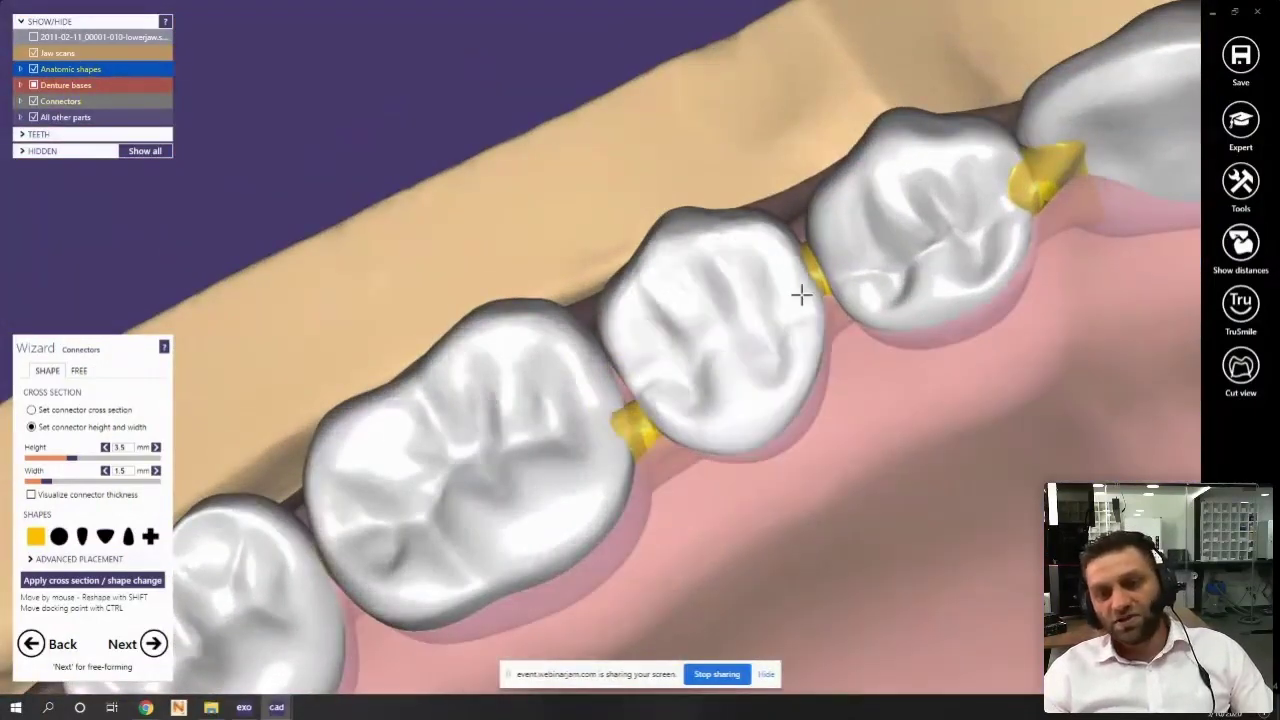
scroll(824, 288, down, 3)
scroll(780, 228, up, 3)
drag(783, 228, 796, 244)
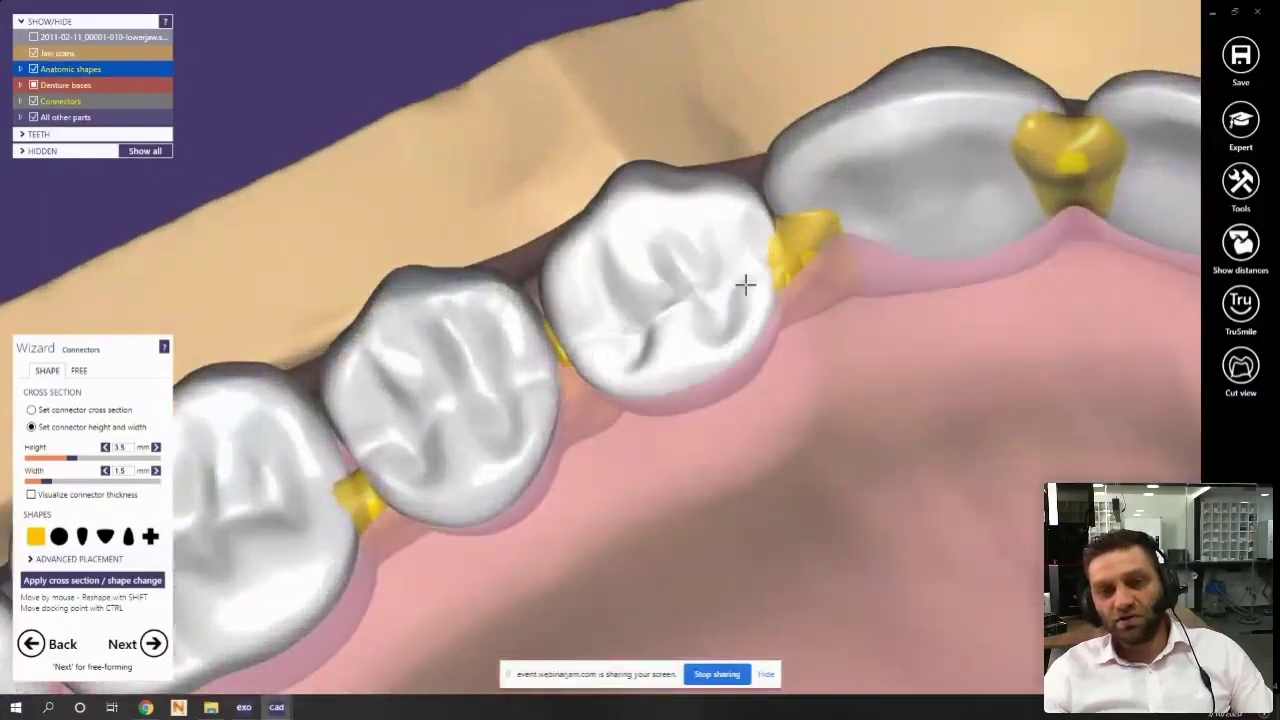
Lower the connector between teeth 16 and 17 out of the gum and center it on the palatal side of the contact
scroll(742, 280, down, 4)
right_drag(445, 408, 583, 274)
scroll(583, 274, up, 3)
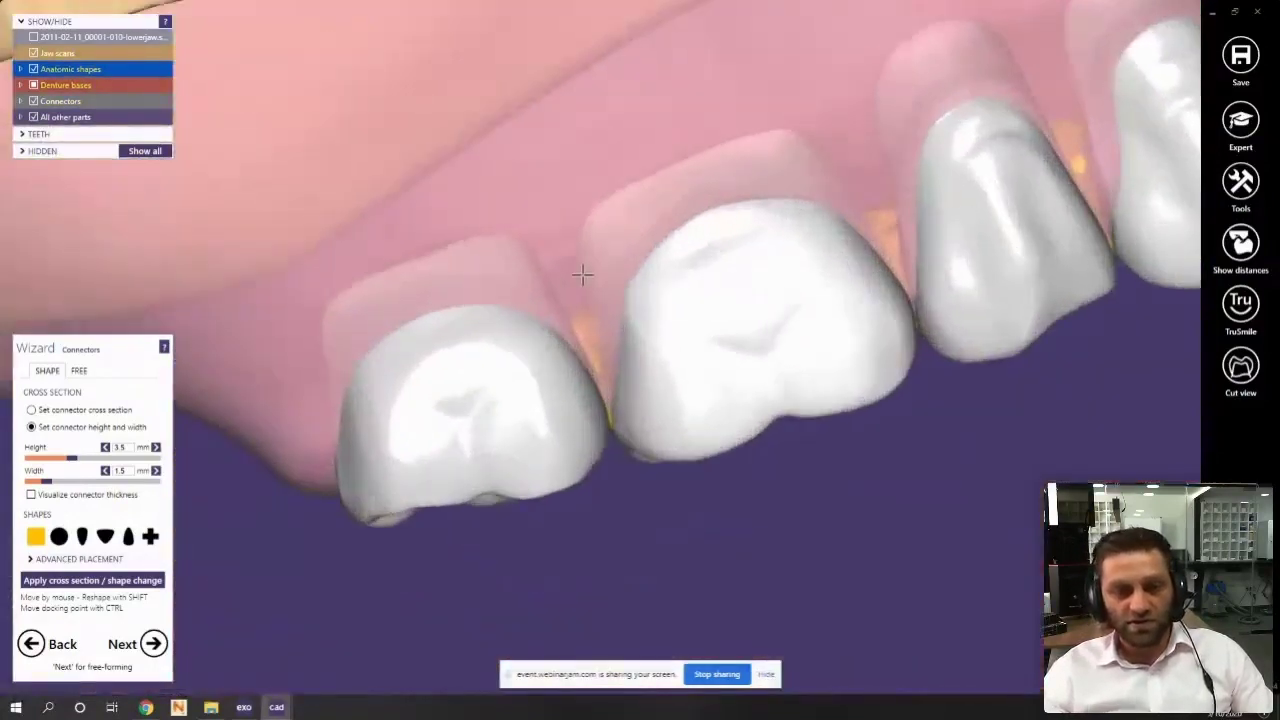
scroll(598, 355, down, 2)
right_drag(598, 355, 588, 170)
scroll(606, 400, up, 1)
drag(608, 410, 628, 440)
scroll(630, 438, down, 3)
right_drag(630, 438, 640, 290)
scroll(580, 315, up, 2)
drag(554, 320, 577, 324)
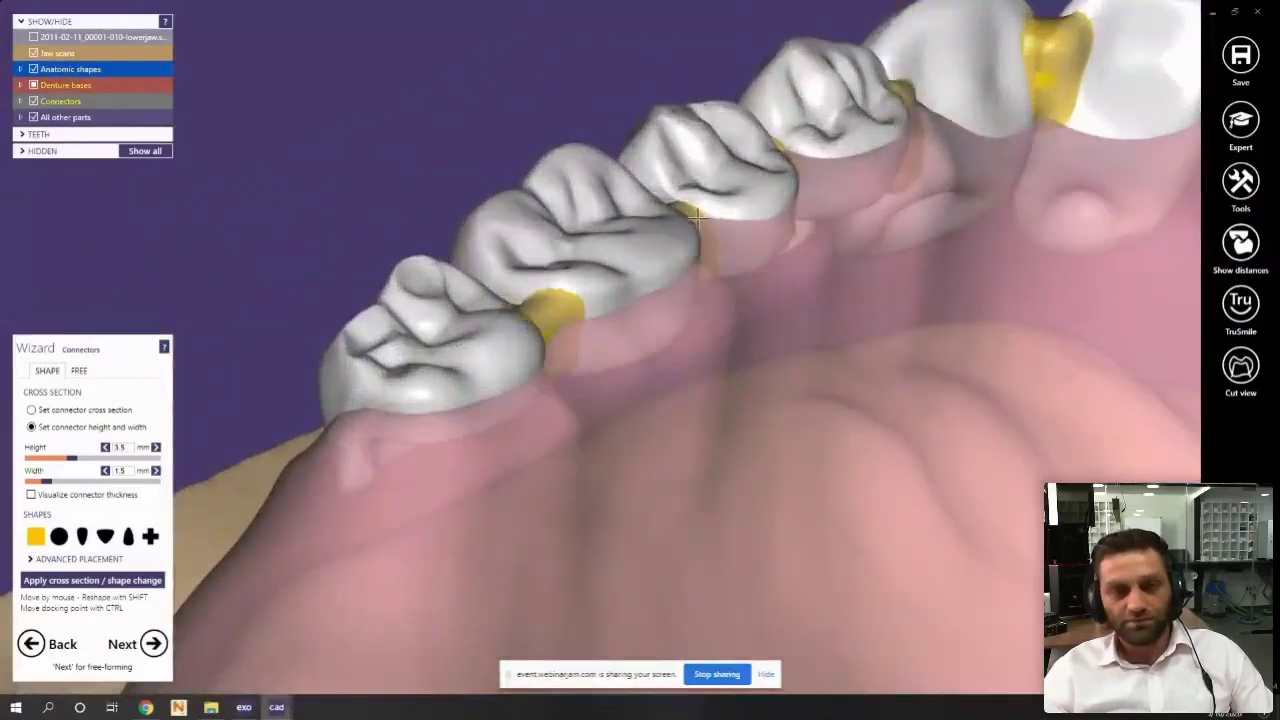
Fine-tune the right-side connectors from the palatal side, including the one between teeth 12 and 13
scroll(716, 217, down, 2)
right_drag(716, 217, 717, 203)
scroll(717, 203, up, 2)
scroll(730, 208, down, 3)
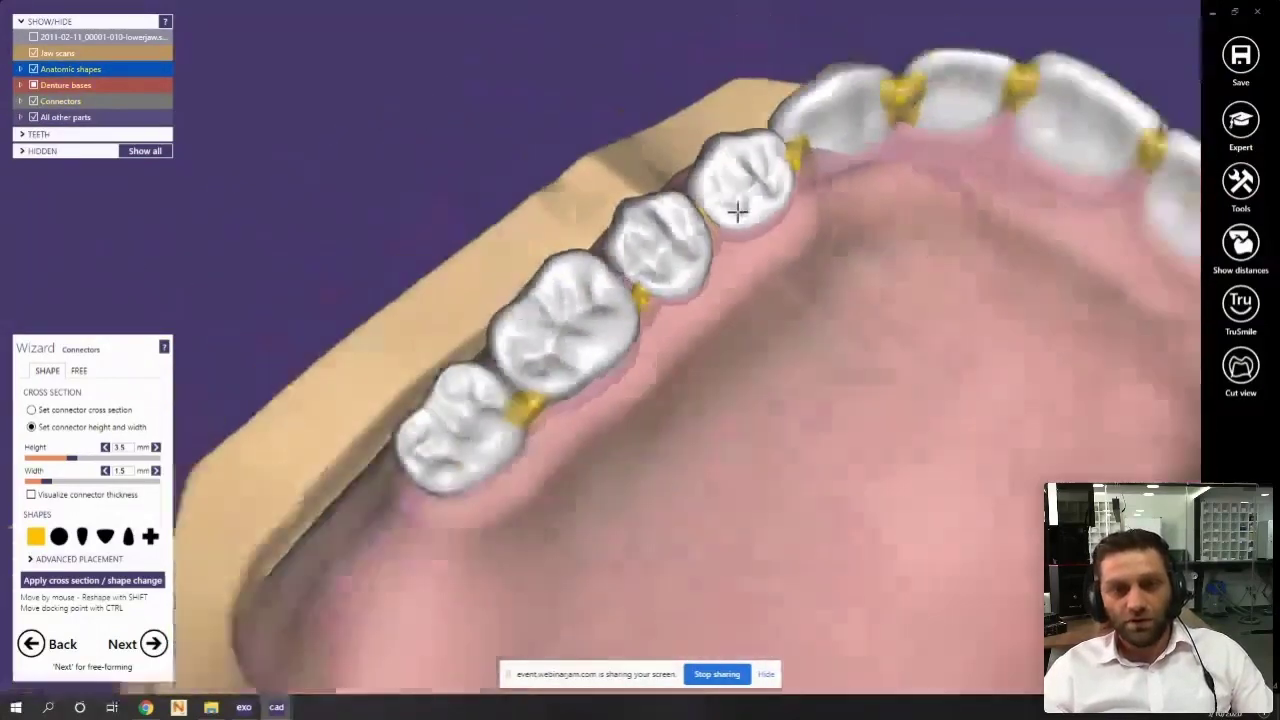
scroll(618, 306, up, 2)
drag(680, 276, 682, 285)
scroll(684, 283, down, 2)
scroll(728, 253, up, 2)
drag(742, 258, 738, 267)
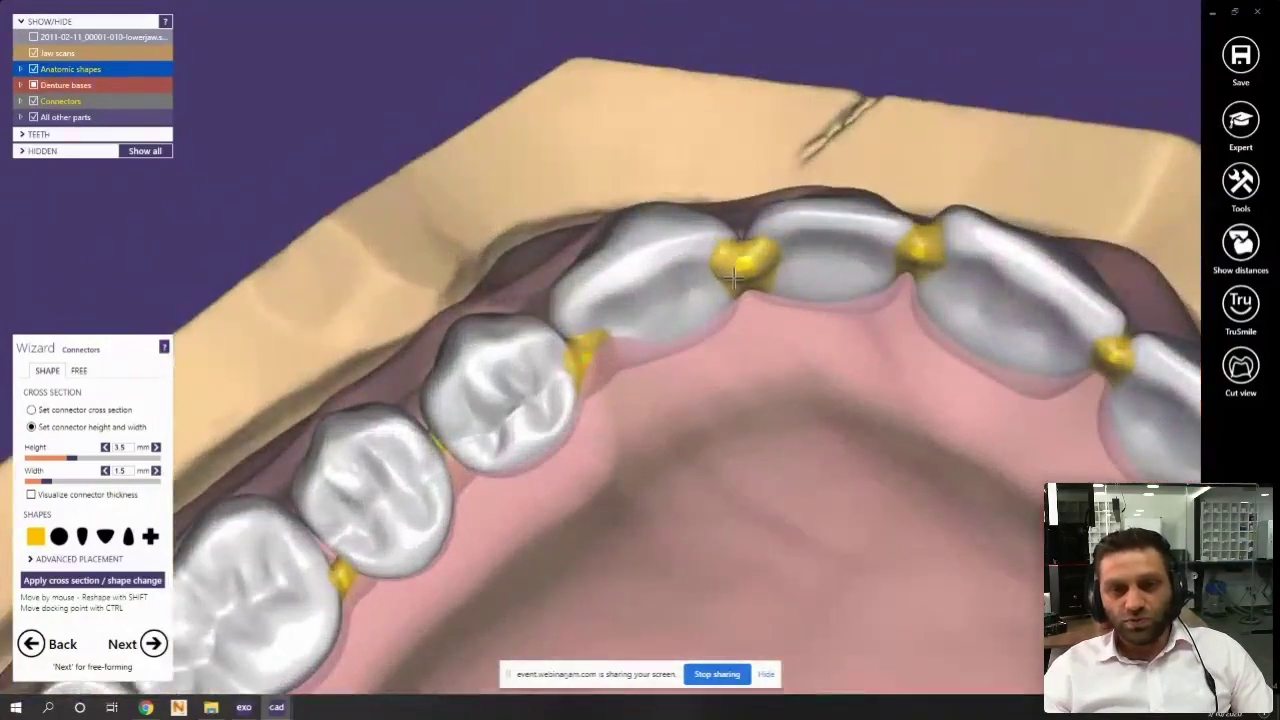
scroll(742, 285, down, 2)
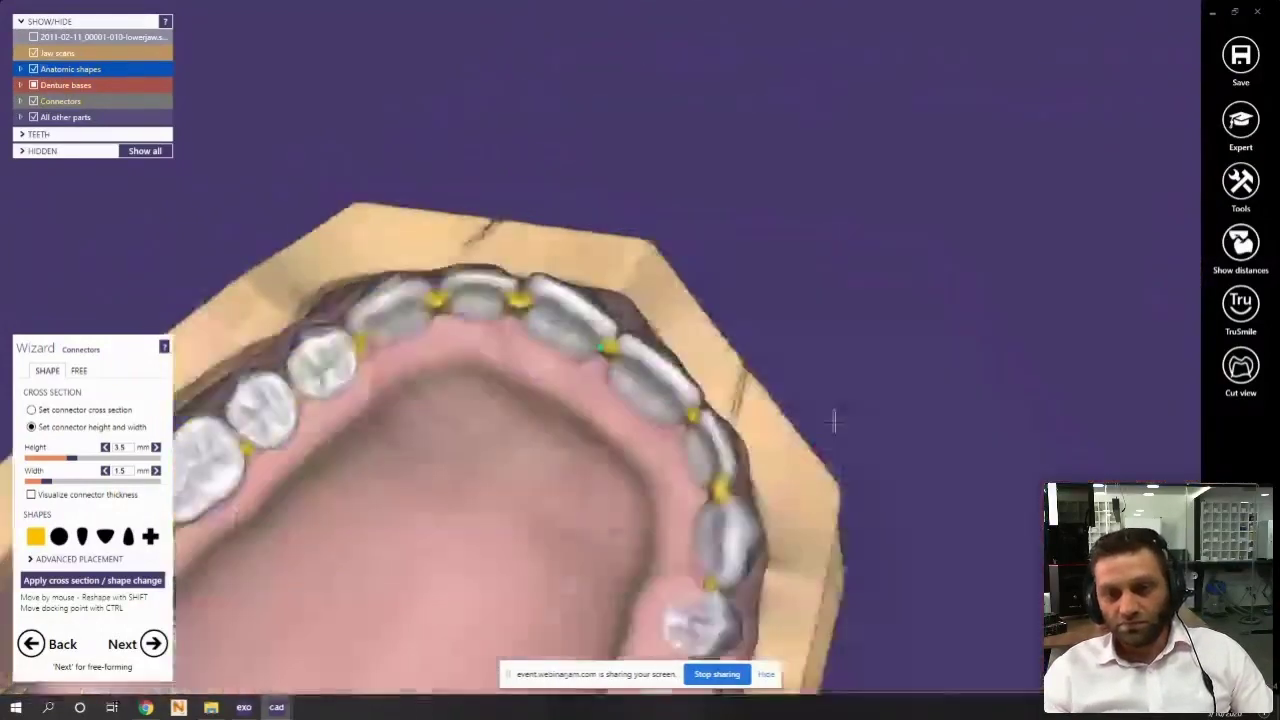
Inspect the connectors between the left posterior teeth and proceed to free-forming of the denture base
right_drag(707, 464, 592, 418)
scroll(559, 427, up, 3)
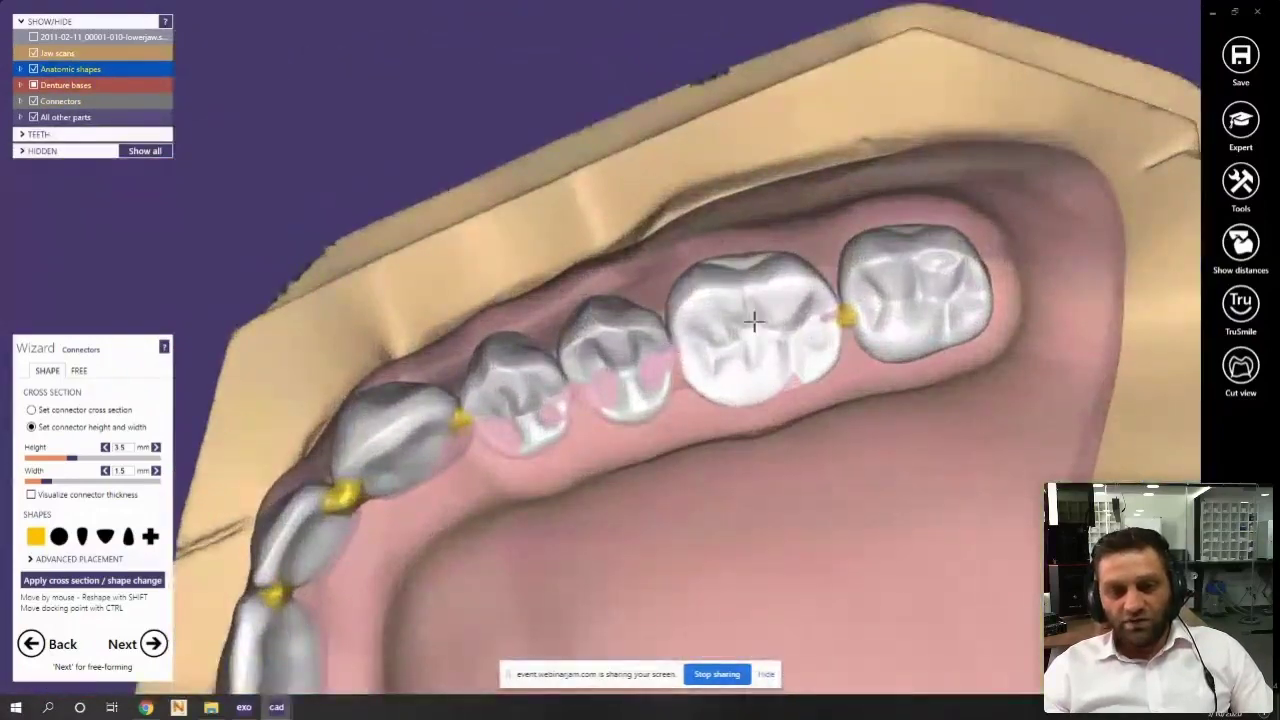
scroll(503, 420, down, 3)
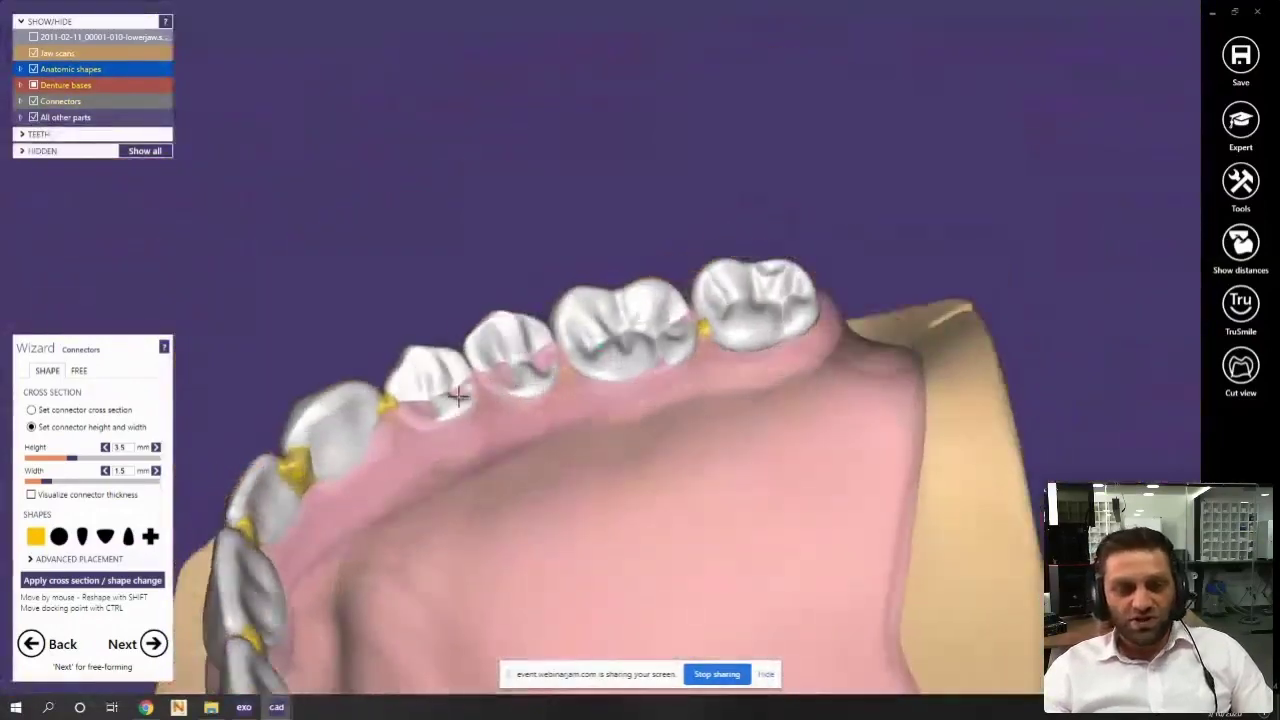
scroll(338, 428, up, 2)
scroll(643, 337, down, 2)
scroll(560, 283, up, 5)
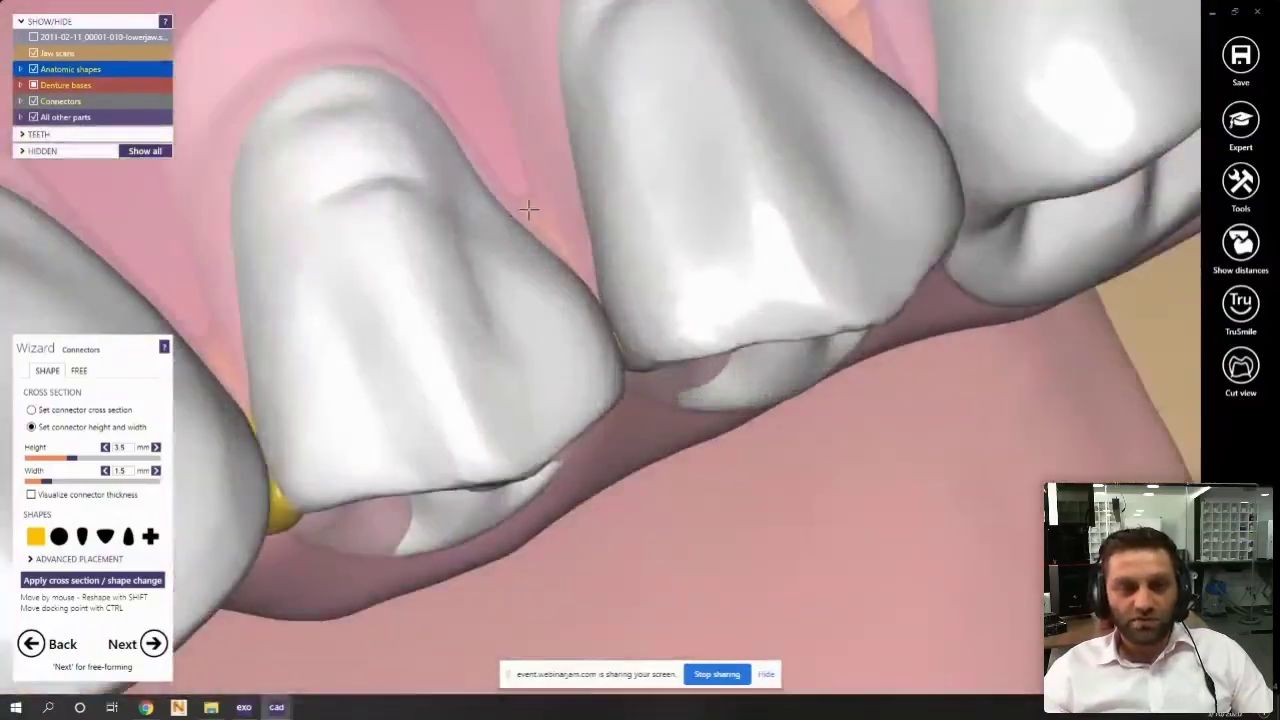
scroll(540, 260, down, 5)
right_drag(546, 394, 416, 368)
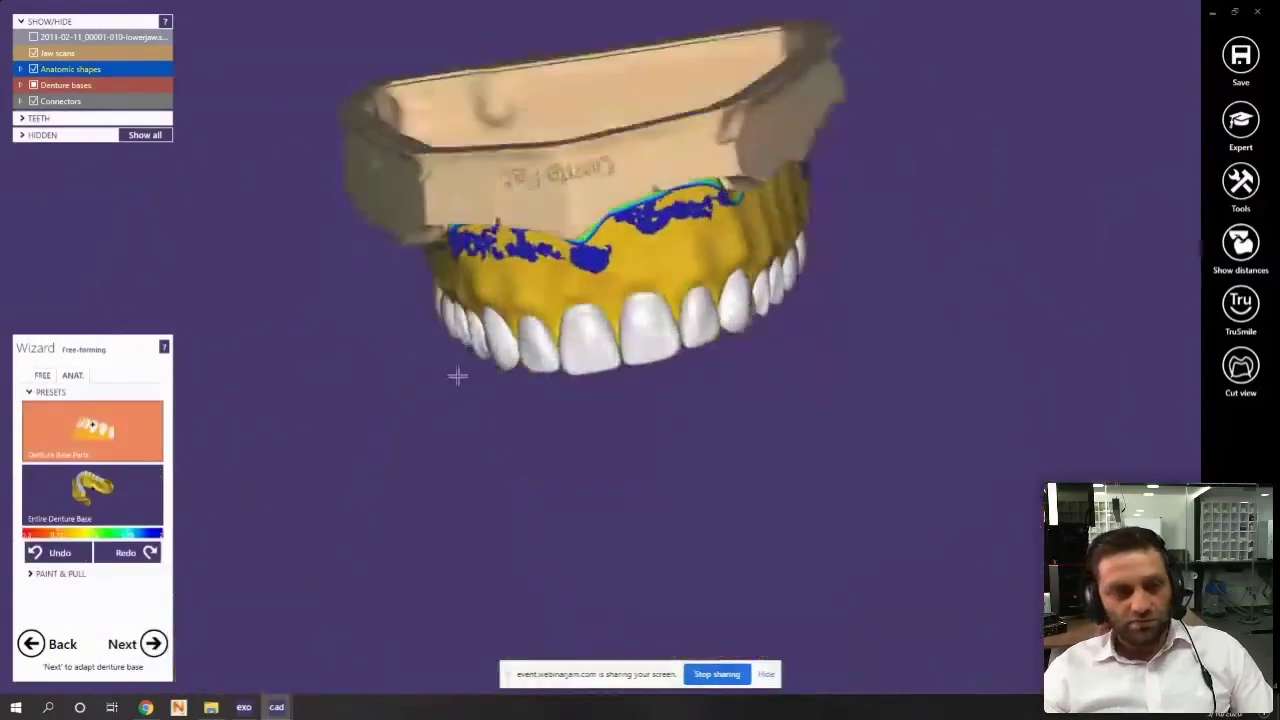
Reshape the labial gum between the central incisors using Add/Remove with the second brush type
right_drag(520, 265, 583, 312)
right_drag(643, 381, 634, 322)
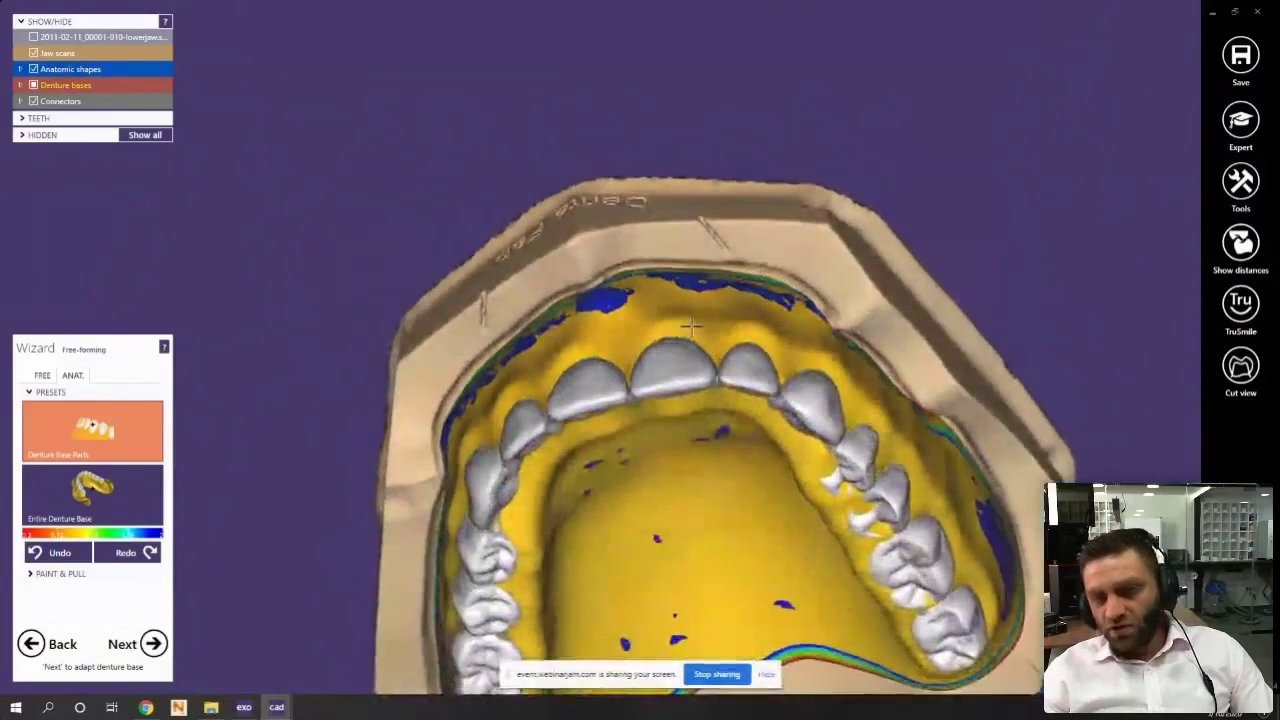
scroll(652, 328, up, 5)
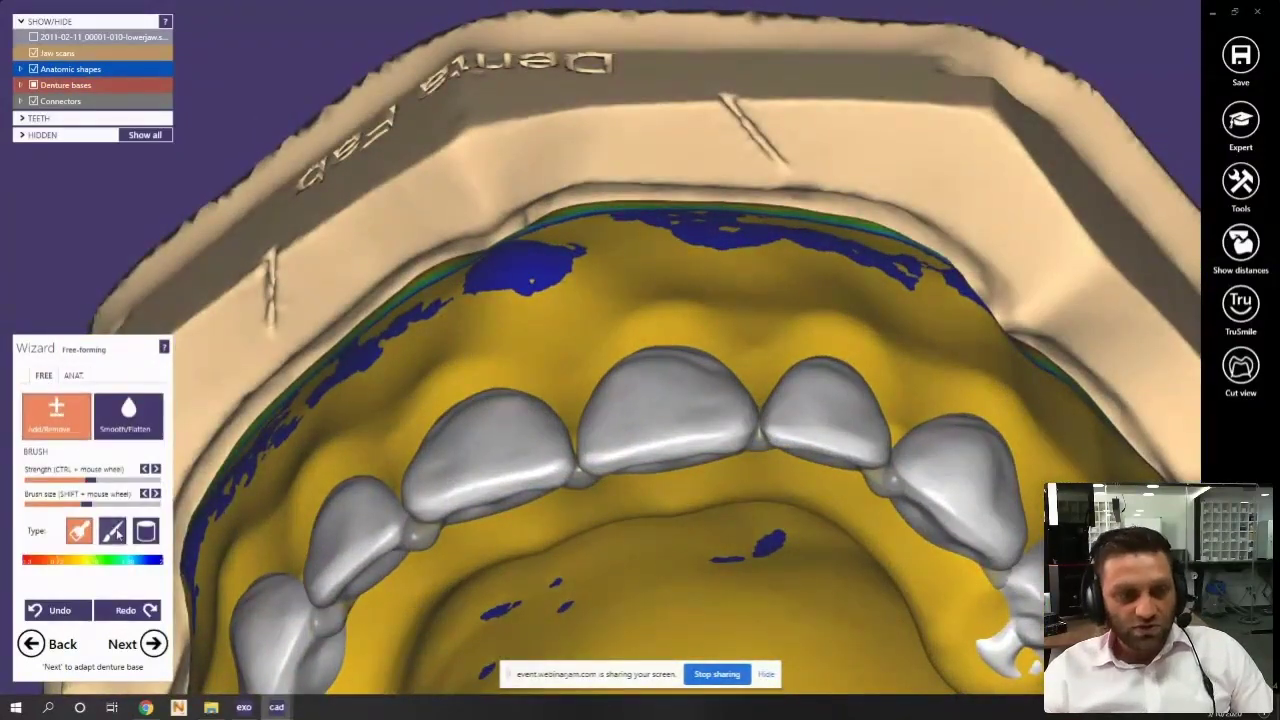
click(112, 531)
scroll(578, 362, up, 2)
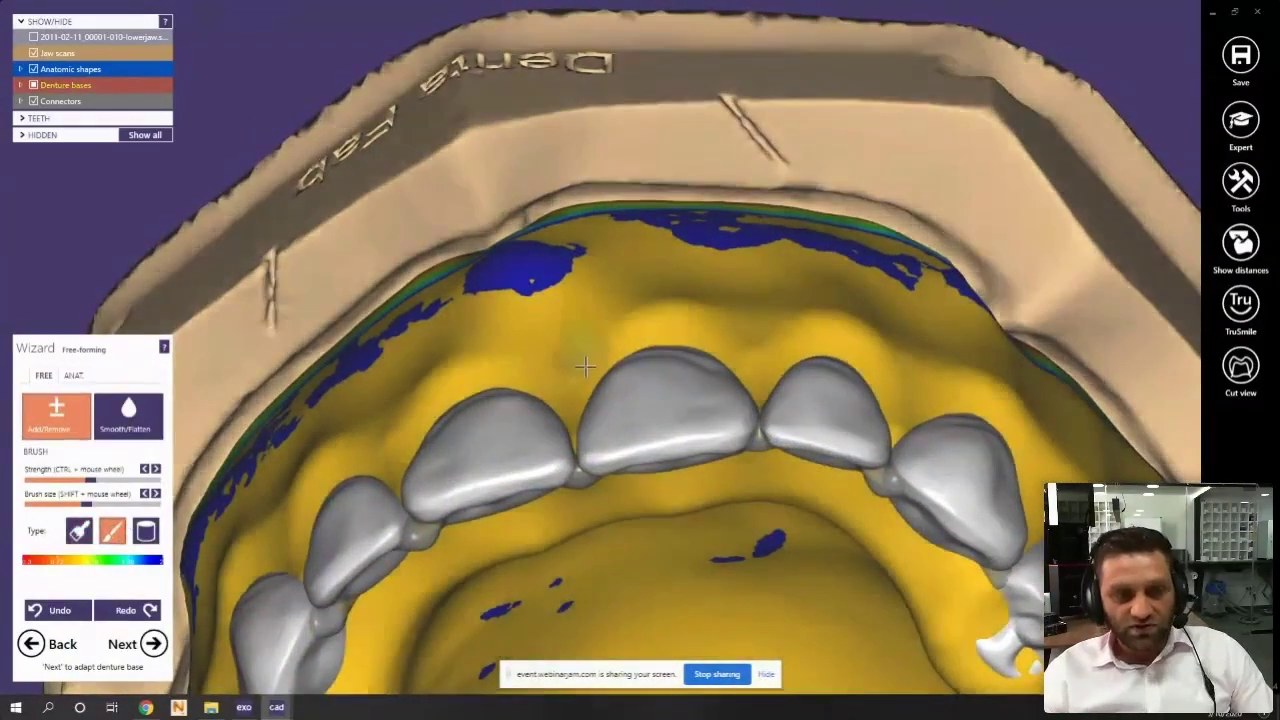
scroll(594, 270, down, 2)
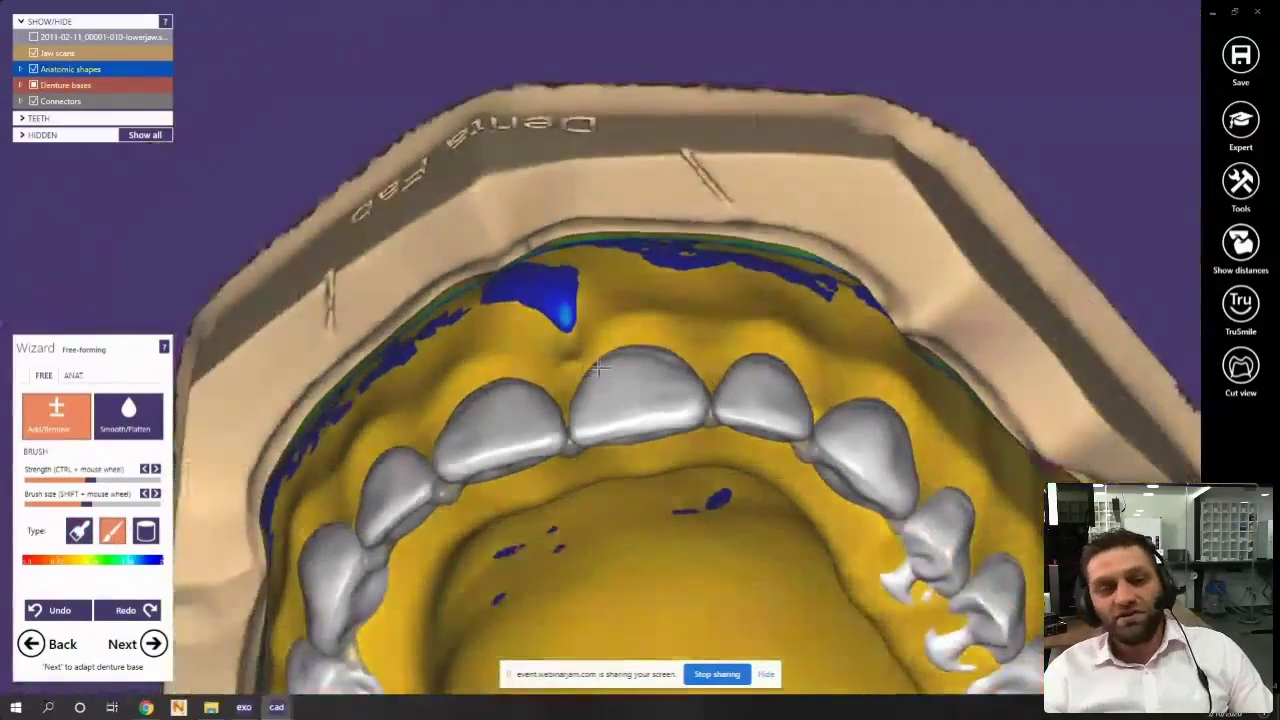
scroll(594, 270, up, 2)
Switch the free-forming from free brushes to the anatomic presets and choose the Entire Denture Base preset
click(72, 375)
right_drag(840, 395, 677, 317)
scroll(677, 317, up, 3)
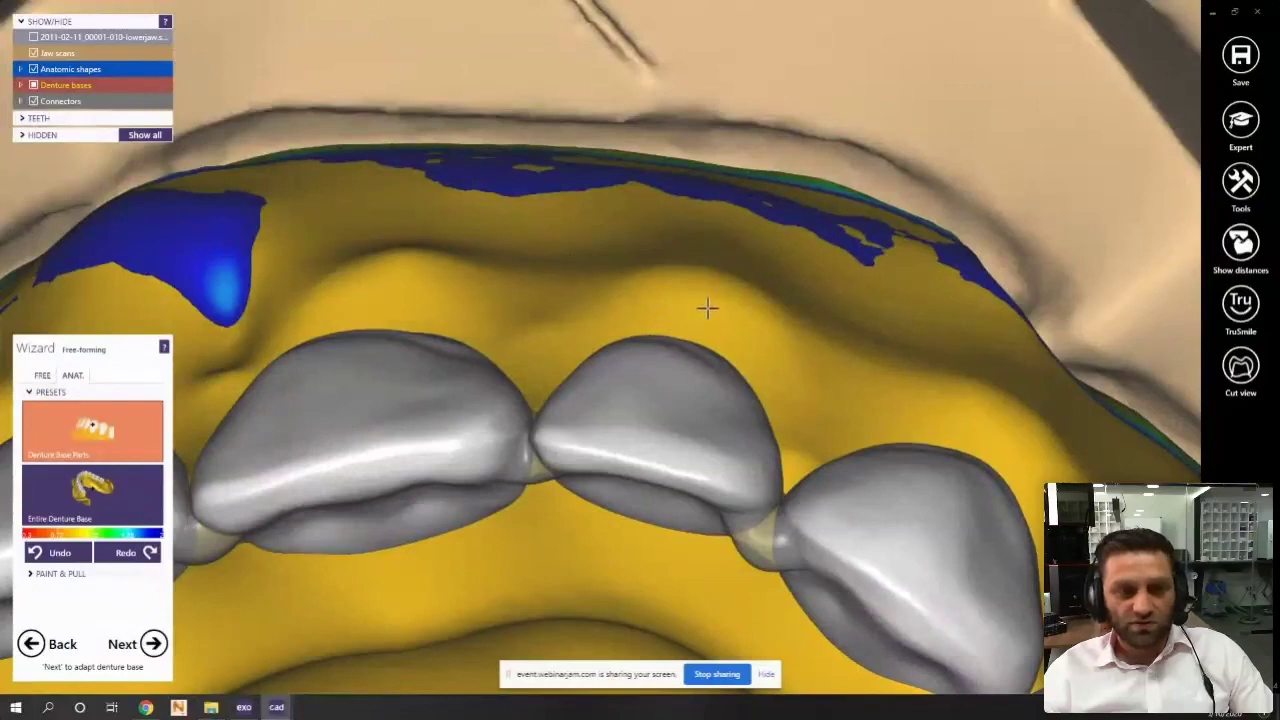
right_drag(1020, 414, 709, 492)
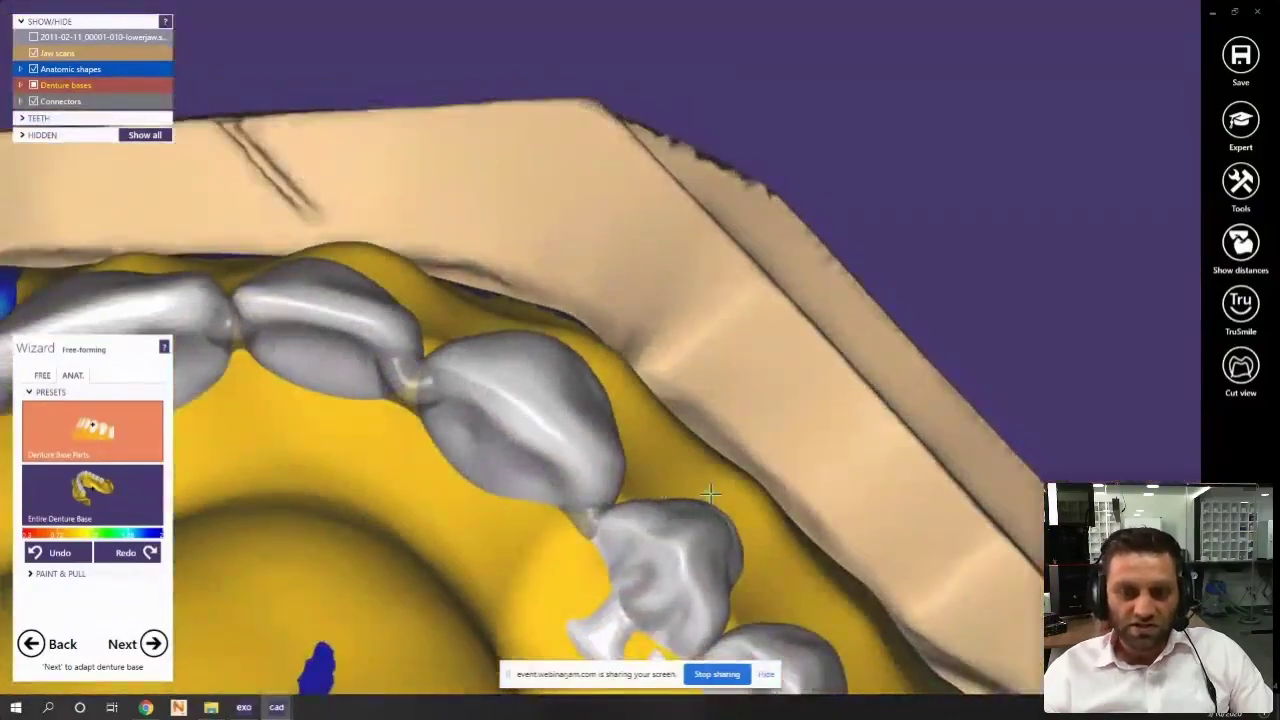
scroll(577, 477, up, 3)
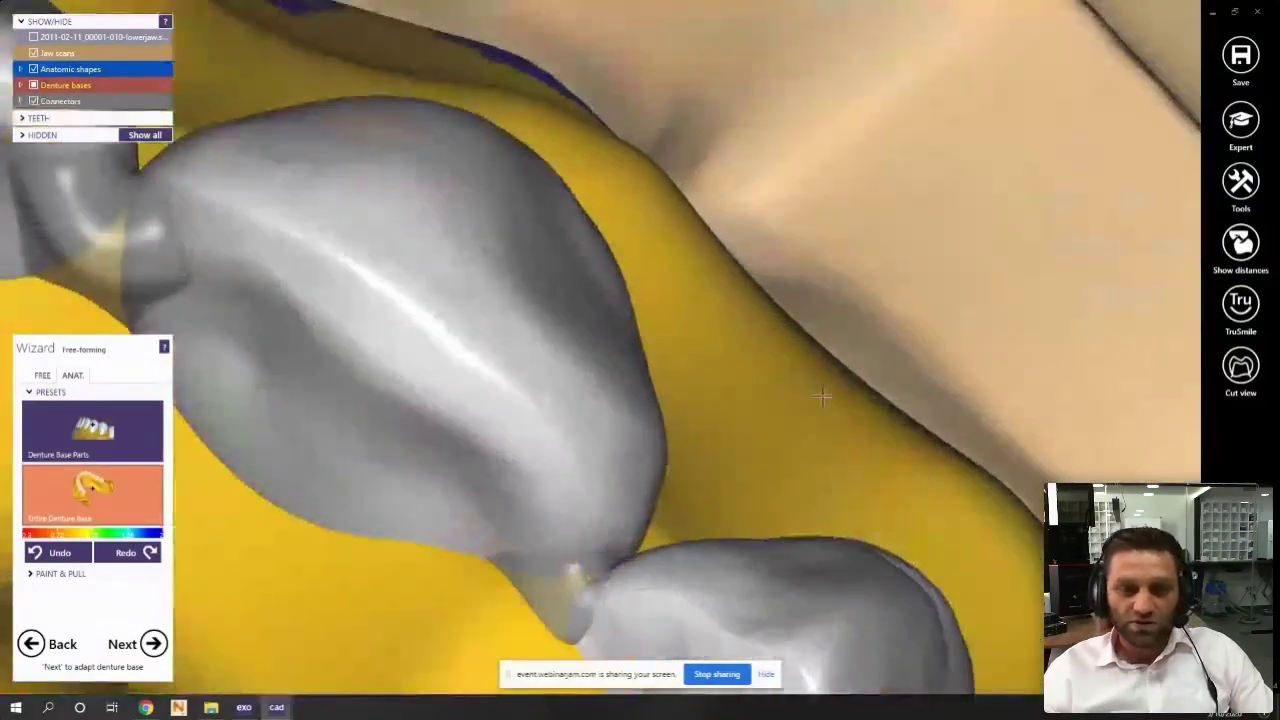
scroll(694, 443, down, 4)
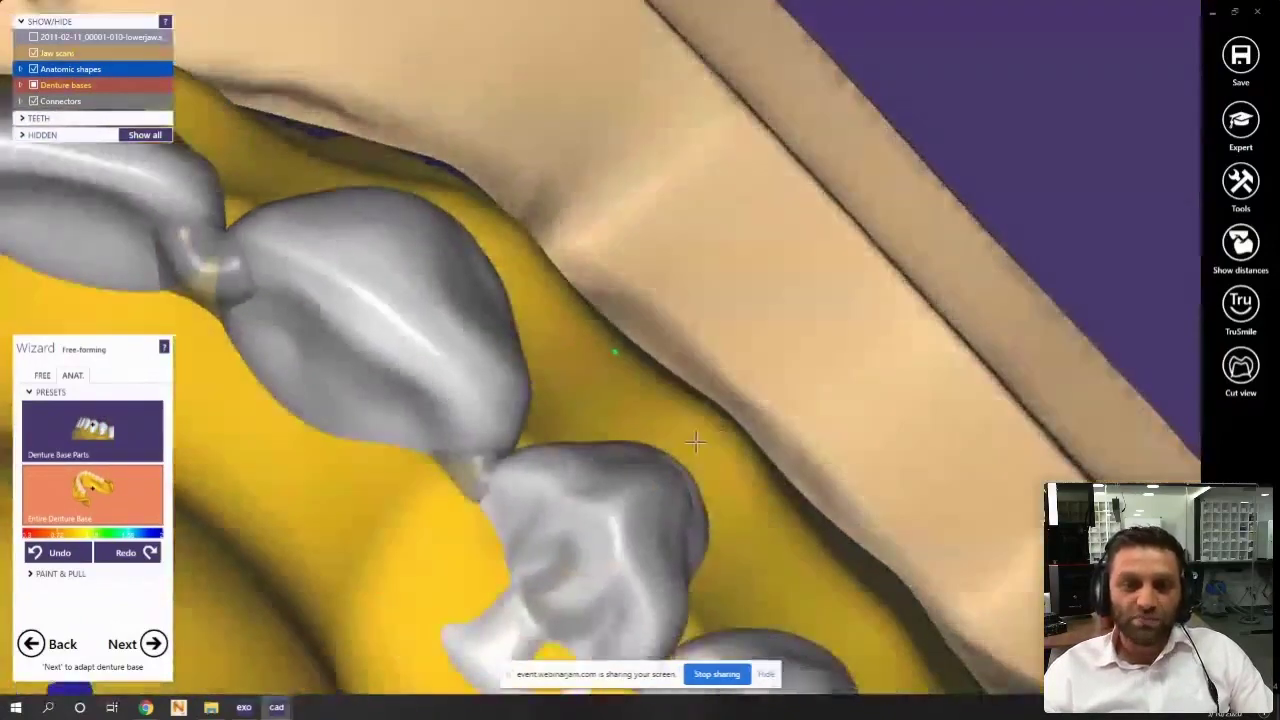
Examine the palatal gum surface and tooth margins around the arch, from the front teeth to the molars on both sides
right_drag(351, 498, 556, 256)
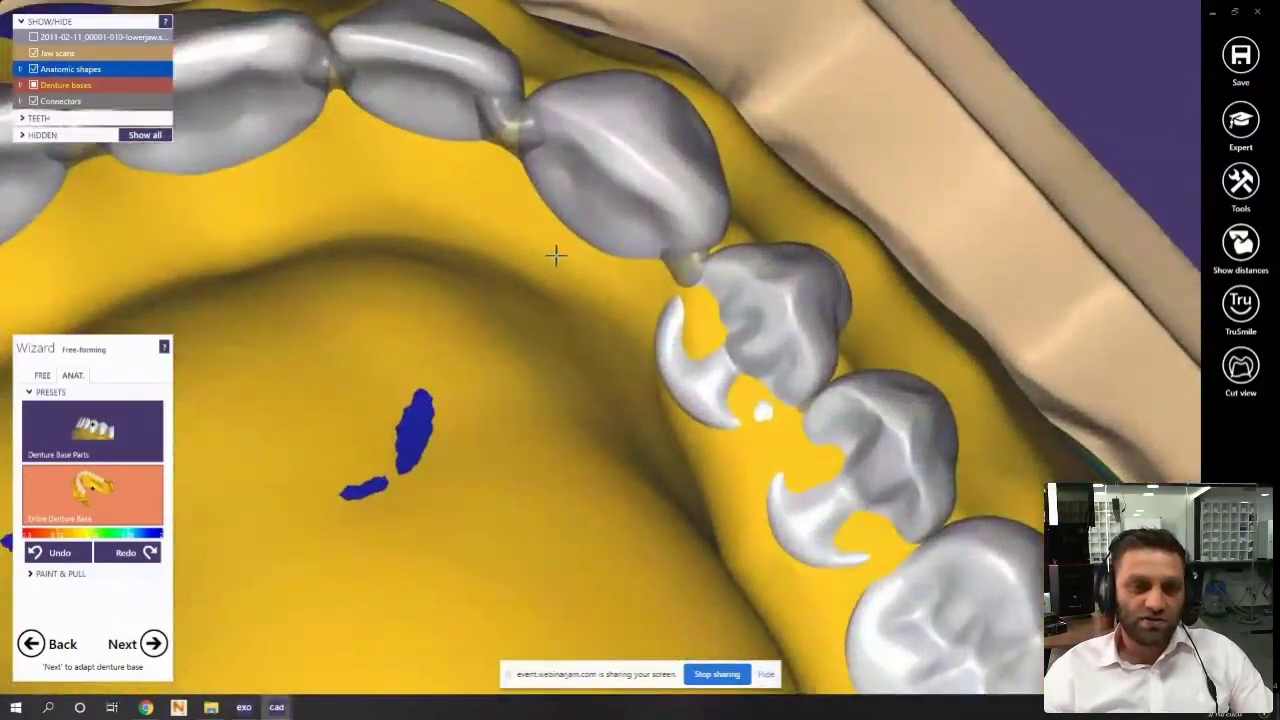
right_drag(374, 182, 507, 424)
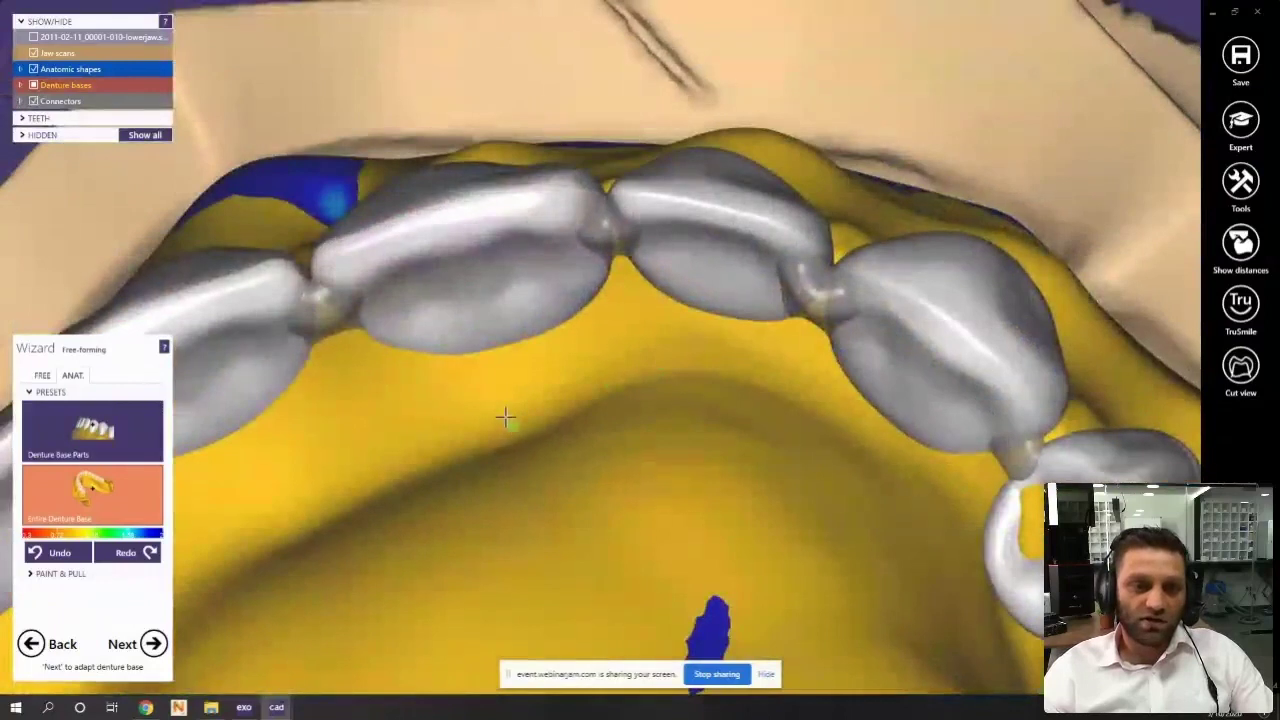
right_drag(481, 374, 645, 455)
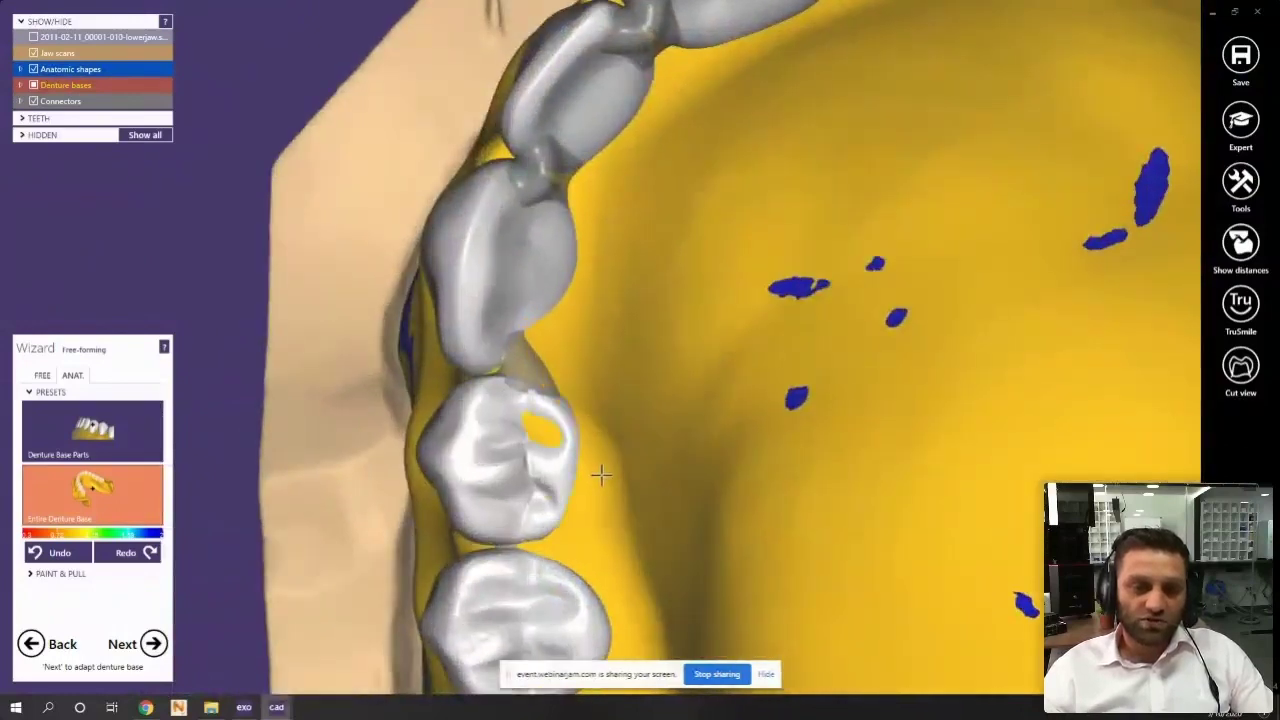
right_drag(594, 498, 542, 353)
scroll(436, 333, up, 3)
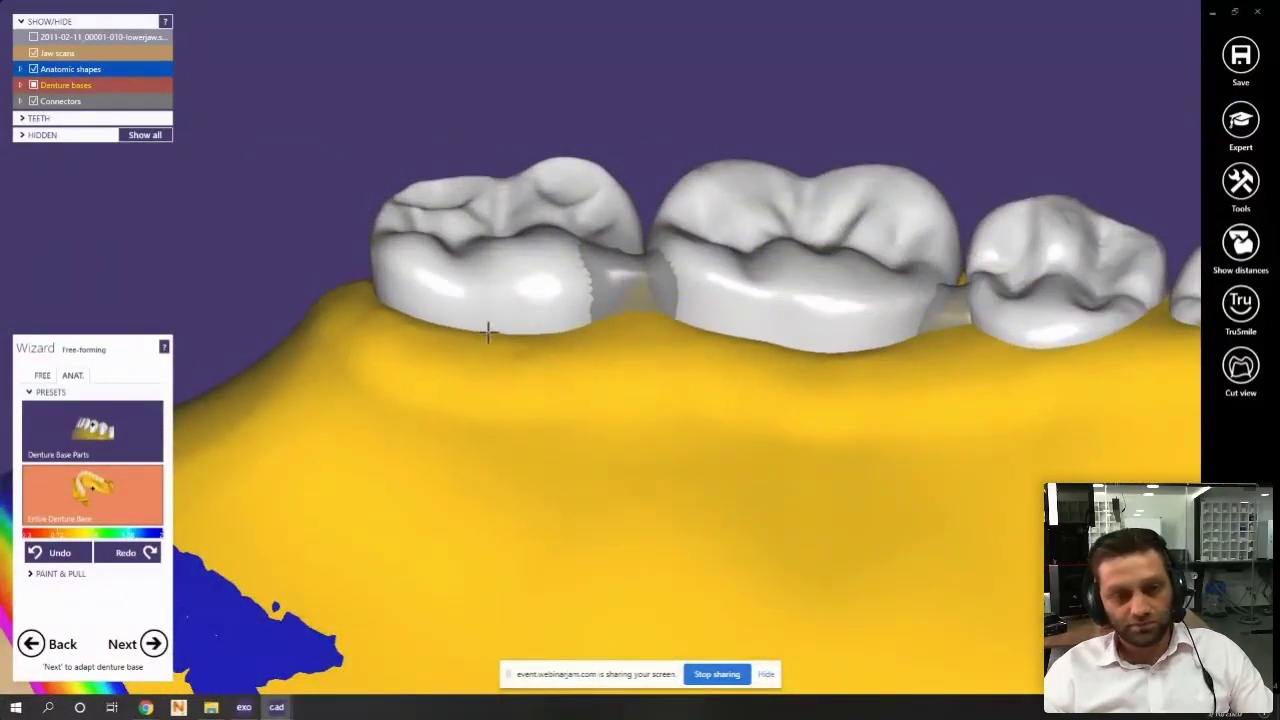
scroll(920, 334, down, 2)
scroll(920, 334, up, 2)
right_drag(1073, 375, 697, 306)
right_drag(685, 366, 695, 301)
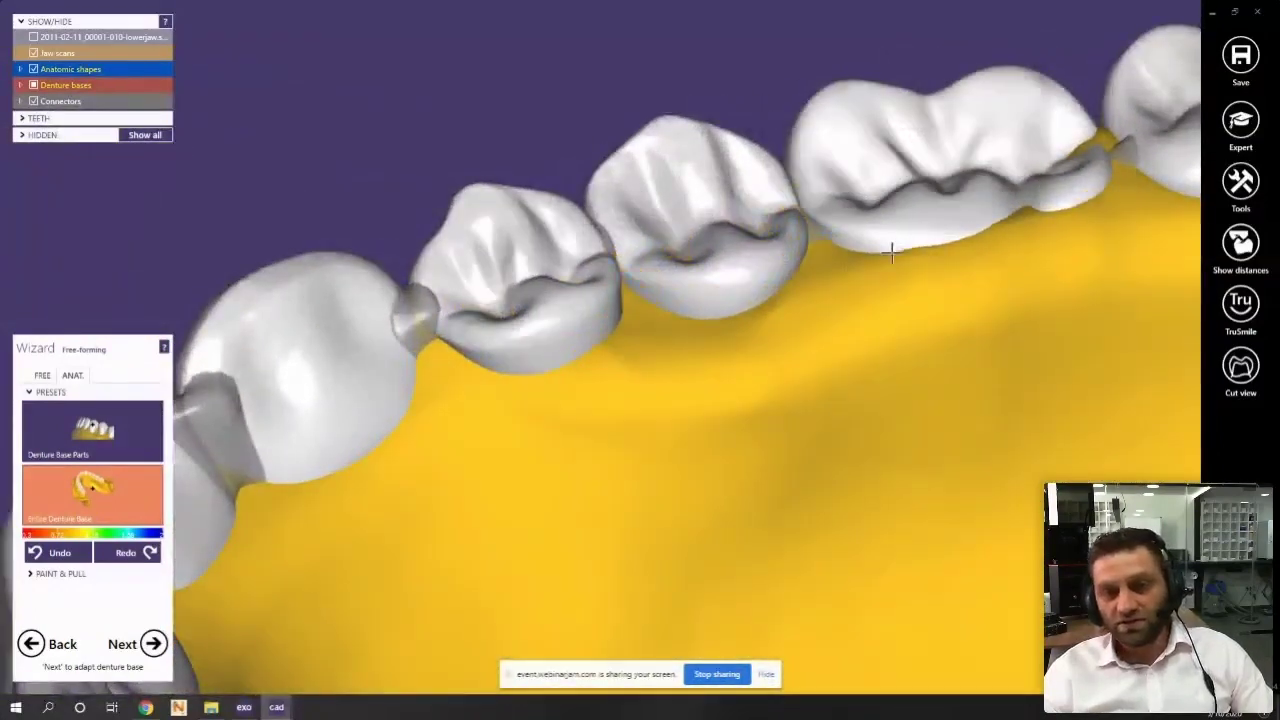
scroll(862, 306, down, 2)
right_drag(862, 306, 500, 422)
scroll(841, 268, up, 2)
scroll(563, 420, up, 5)
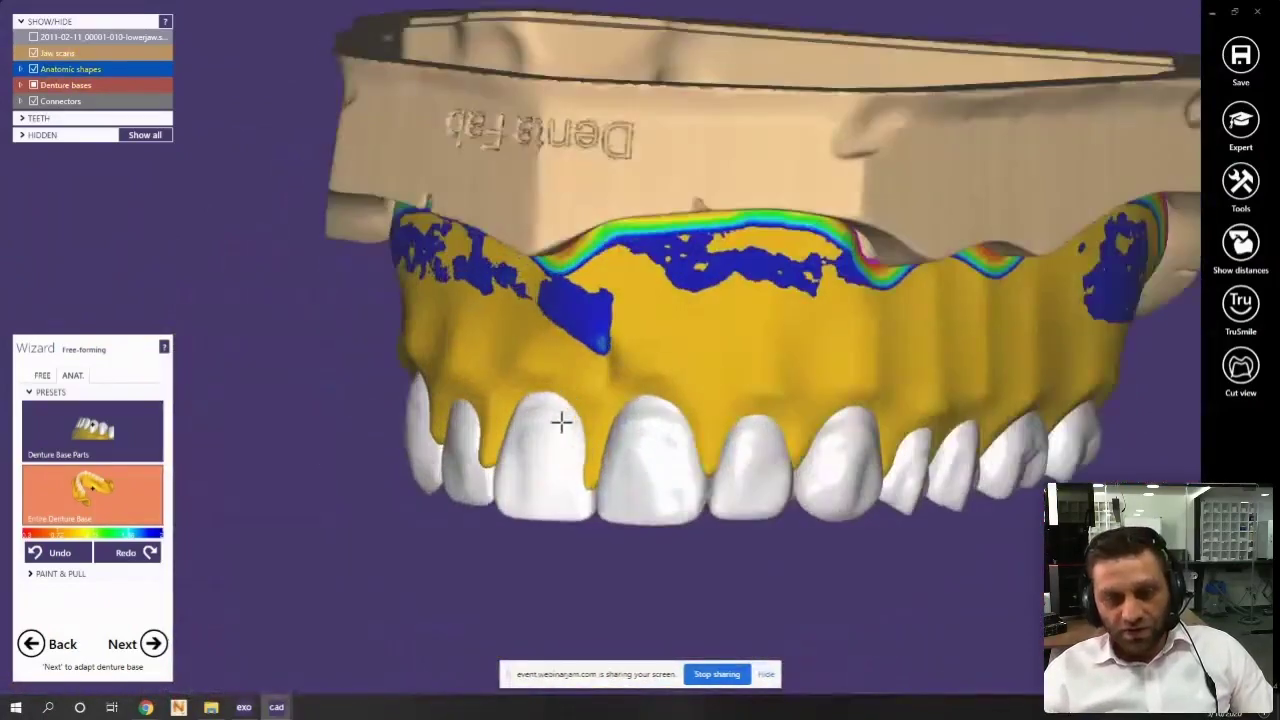
Examine the labial and buccal gum contour and its thickness colours along the border of the denture base
right_drag(571, 377, 570, 440)
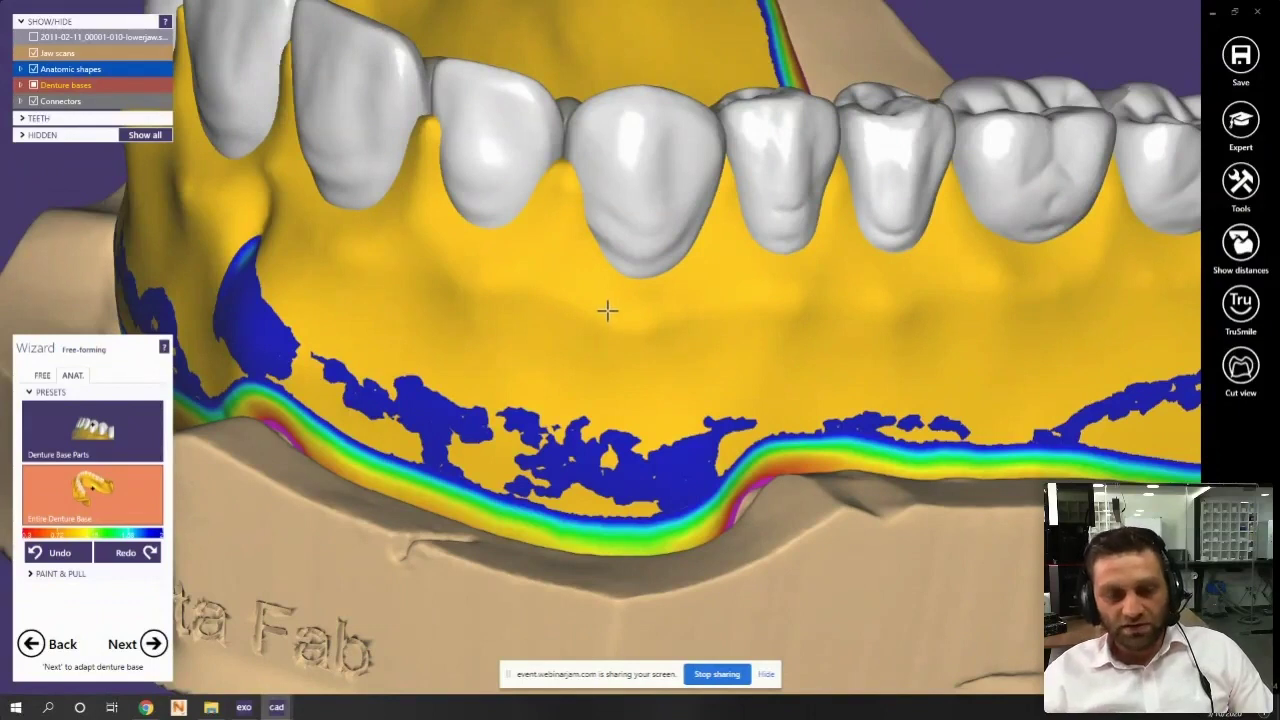
scroll(615, 334, down, 4)
right_drag(646, 346, 605, 352)
scroll(620, 344, up, 4)
scroll(620, 344, up, 2)
scroll(629, 360, up, 5)
scroll(580, 357, down, 2)
scroll(566, 374, down, 2)
scroll(597, 360, down, 4)
scroll(610, 354, up, 5)
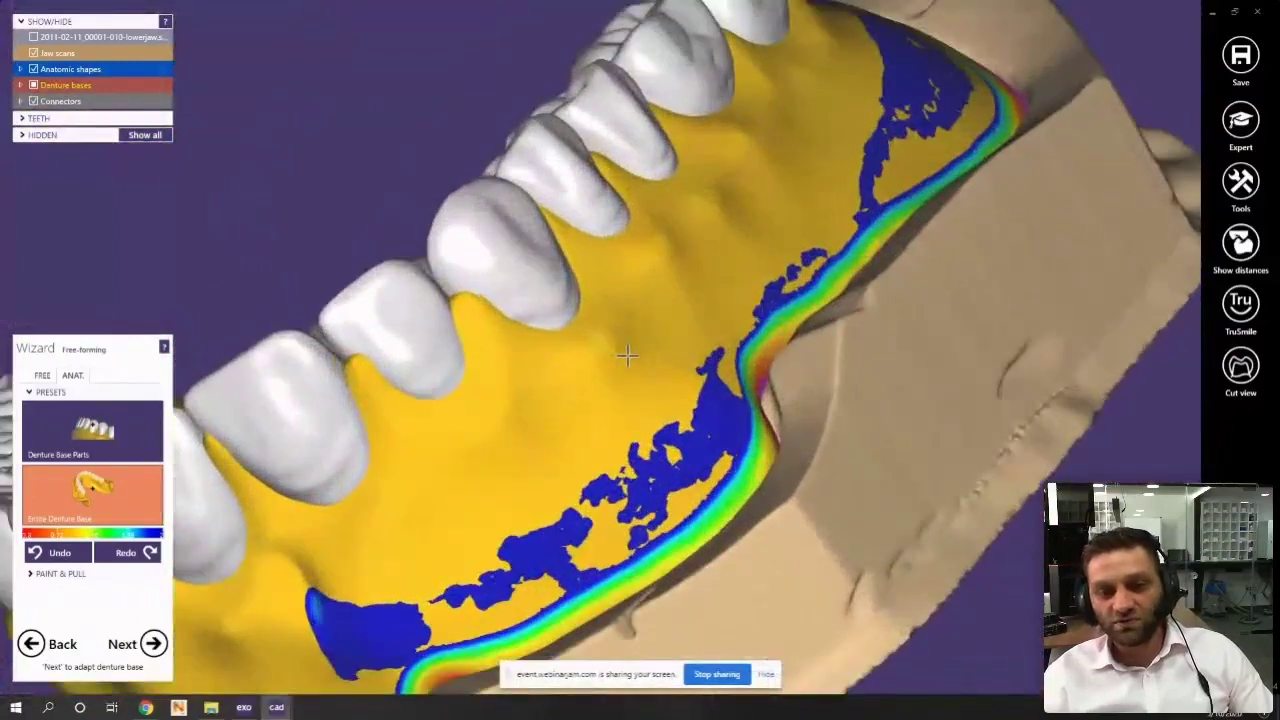
Adjust the gum papilla between the front teeth with the Entire Denture Base preset and check it from several angles
right_drag(503, 345, 581, 325)
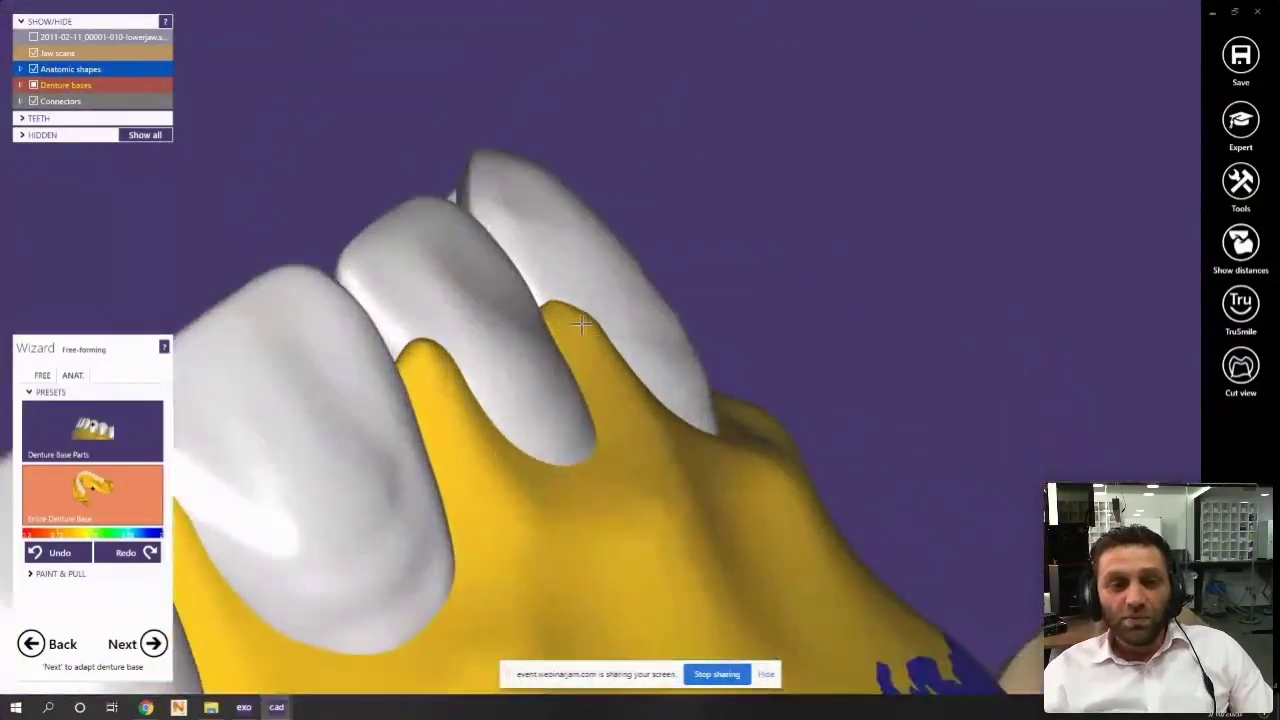
drag(420, 360, 423, 390)
right_drag(423, 390, 596, 345)
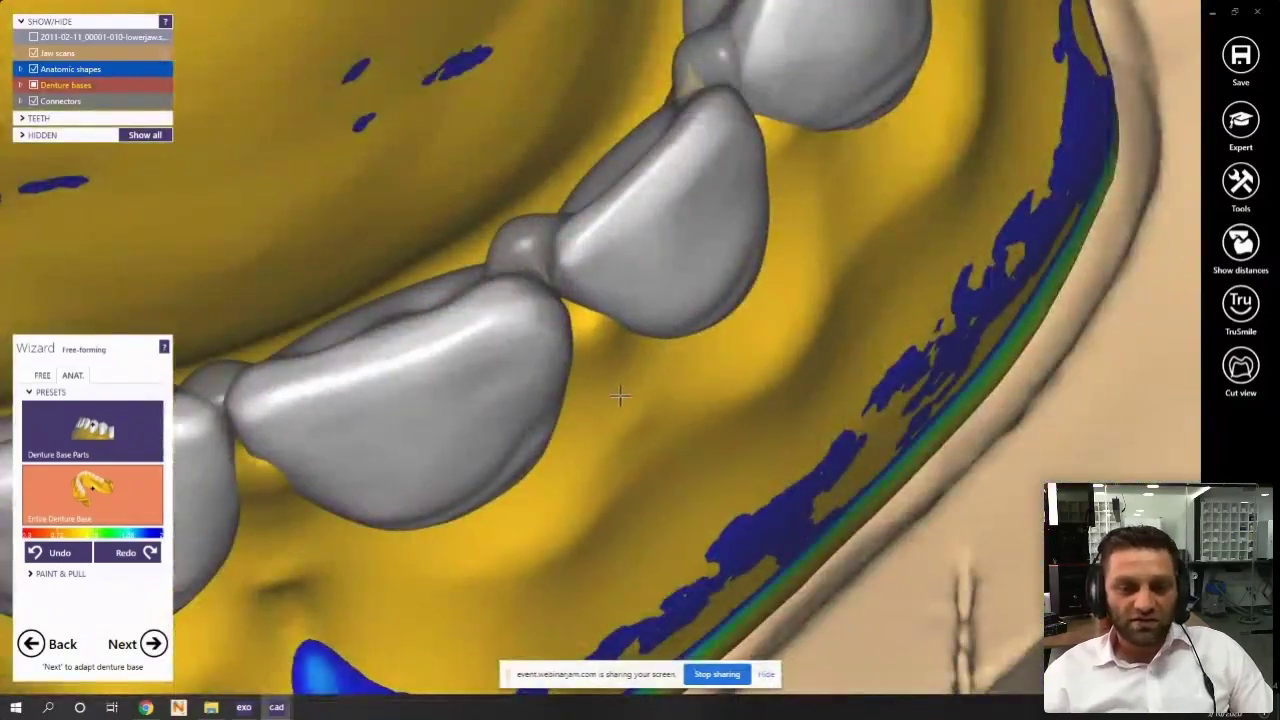
right_drag(603, 342, 505, 433)
right_drag(476, 341, 553, 330)
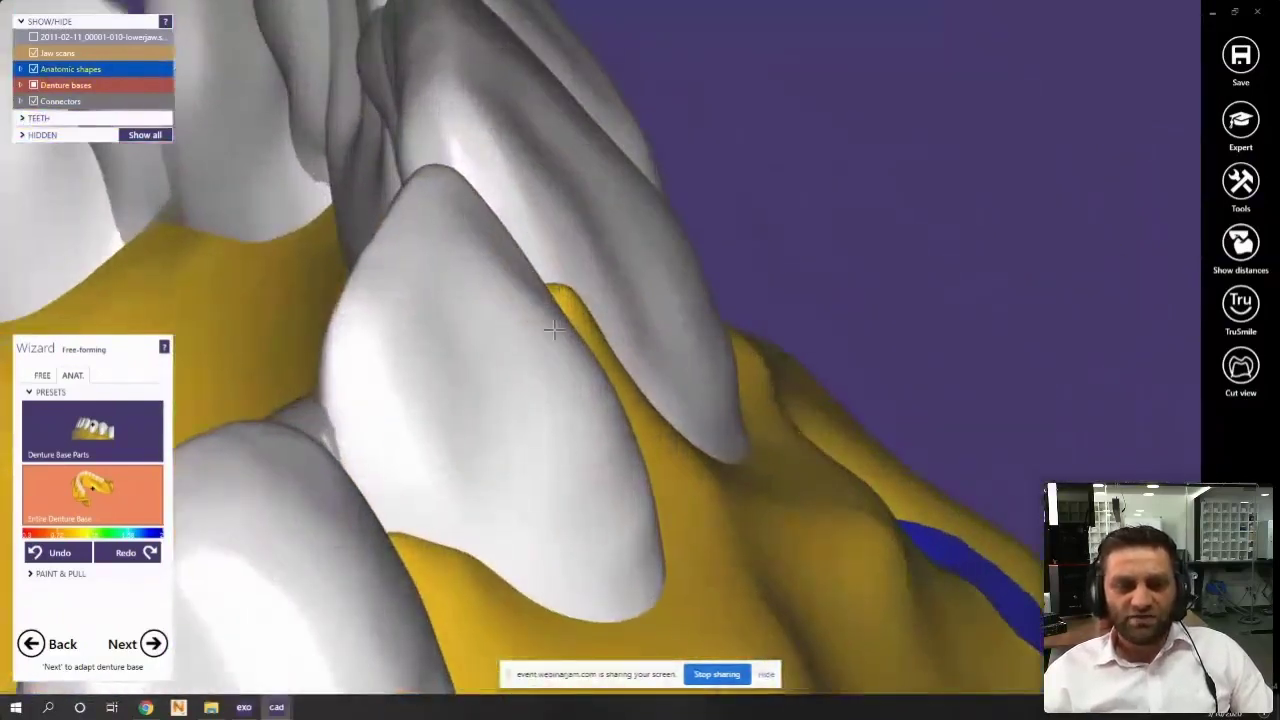
right_drag(680, 492, 231, 665)
right_drag(270, 712, 235, 408)
Reshape the labial gum above the lateral incisor using free Add/Remove and check the modified contour
click(43, 376)
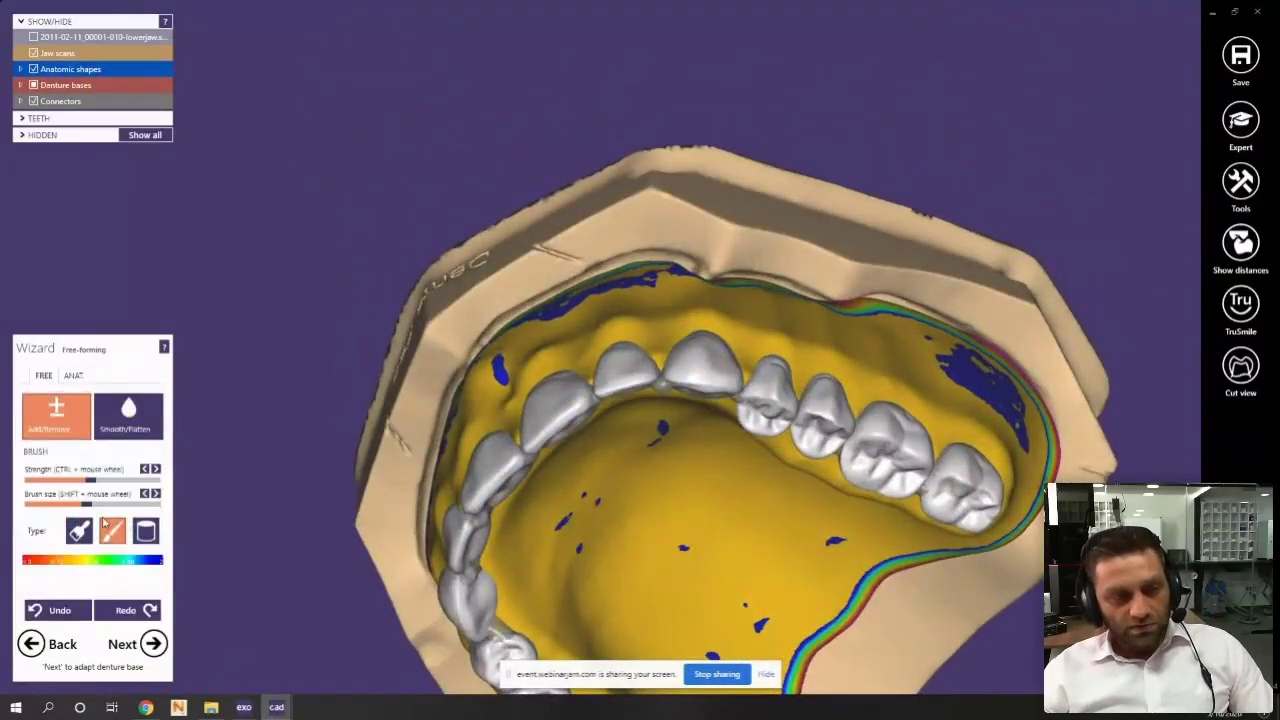
scroll(672, 310, up, 5)
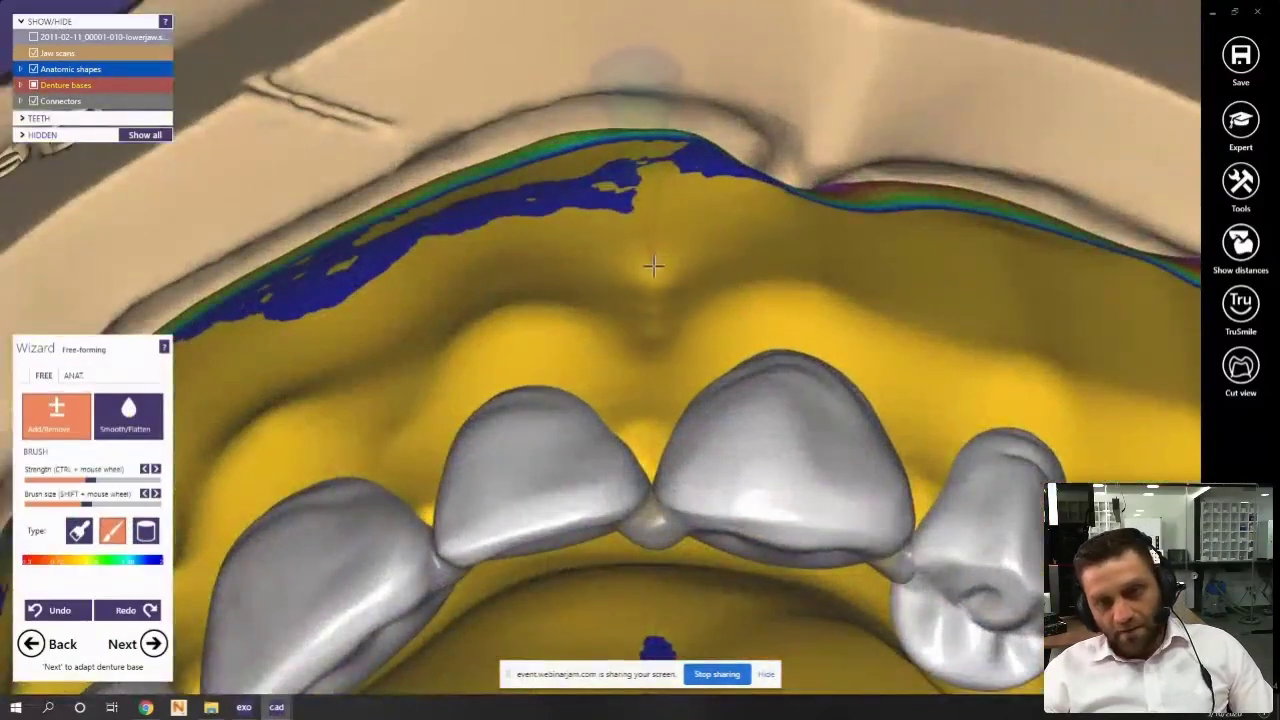
drag(615, 277, 455, 259)
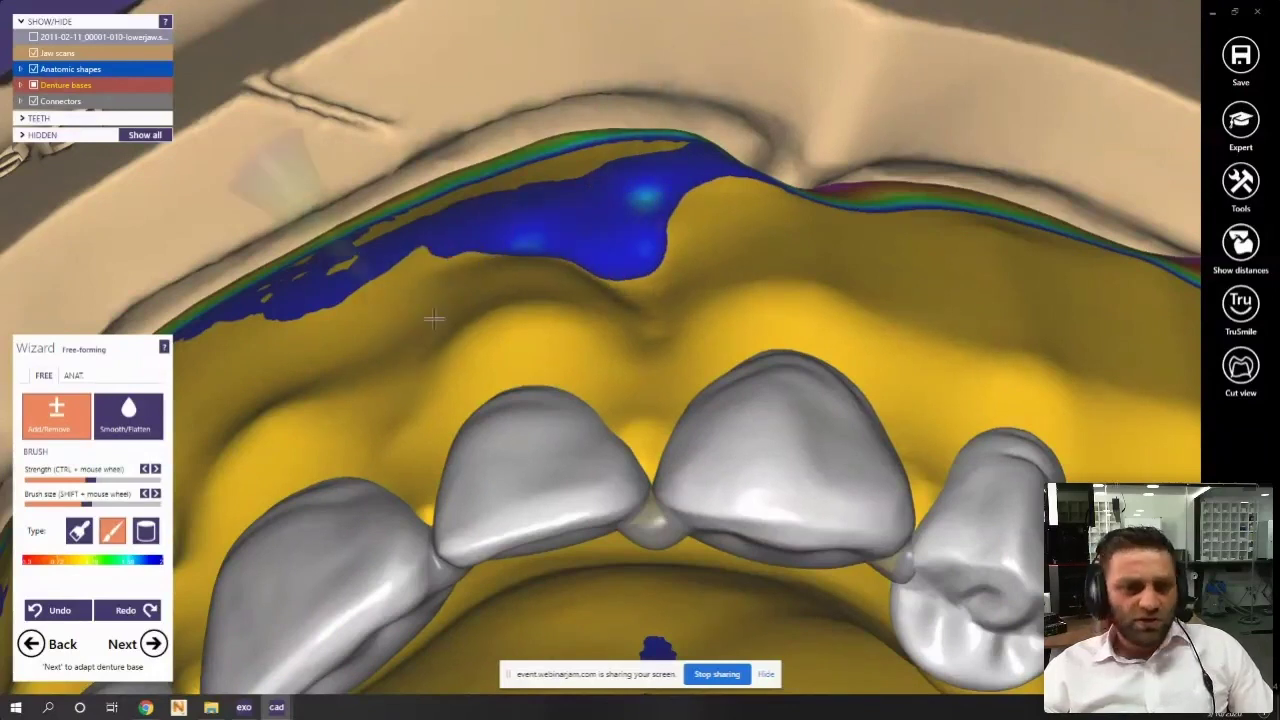
scroll(477, 366, down, 3)
mouse_move(477, 366)
right_down()
mouse_move(509, 363)
mouse_move(471, 383)
mouse_move(697, 409)
right_up()
scroll(509, 360, up, 1)
scroll(472, 372, down, 4)
scroll(697, 409, up, 4)
shift+scroll(631, 420, up, 2)
scroll(714, 481, down, 3)
right_drag(808, 394, 823, 280)
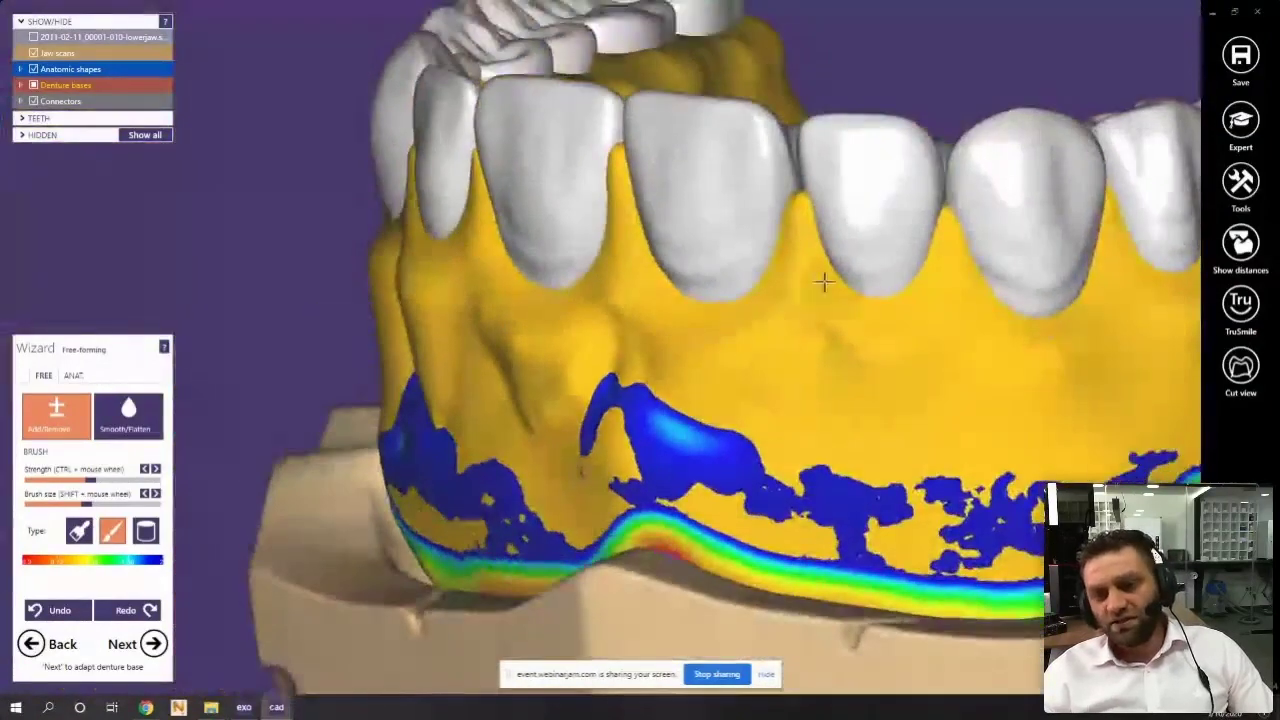
Switch to the second open design window of the denture case and view its free-formed base from the occlusal side
click(279, 710)
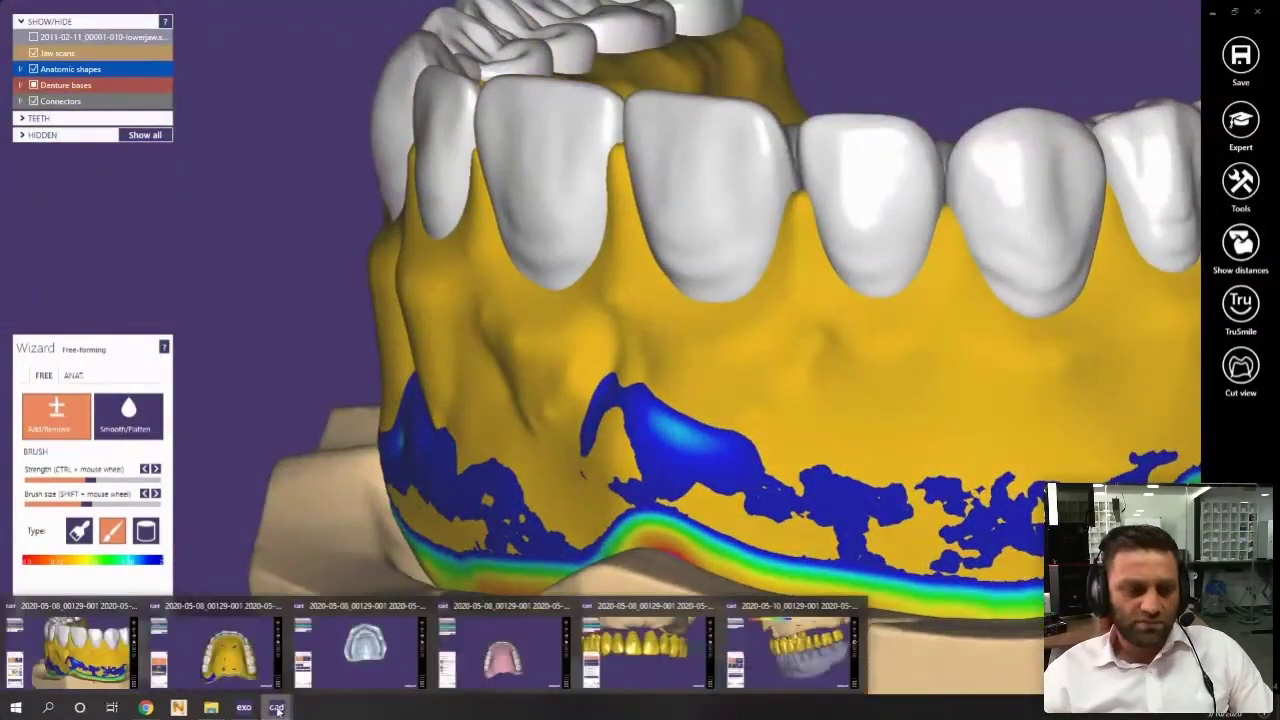
click(234, 675)
scroll(794, 423, down, 3)
right_drag(757, 246, 621, 481)
scroll(650, 500, down, 3)
scroll(474, 369, up, 2)
middle_click(474, 369)
right_drag(474, 369, 487, 392)
middle_click(599, 283)
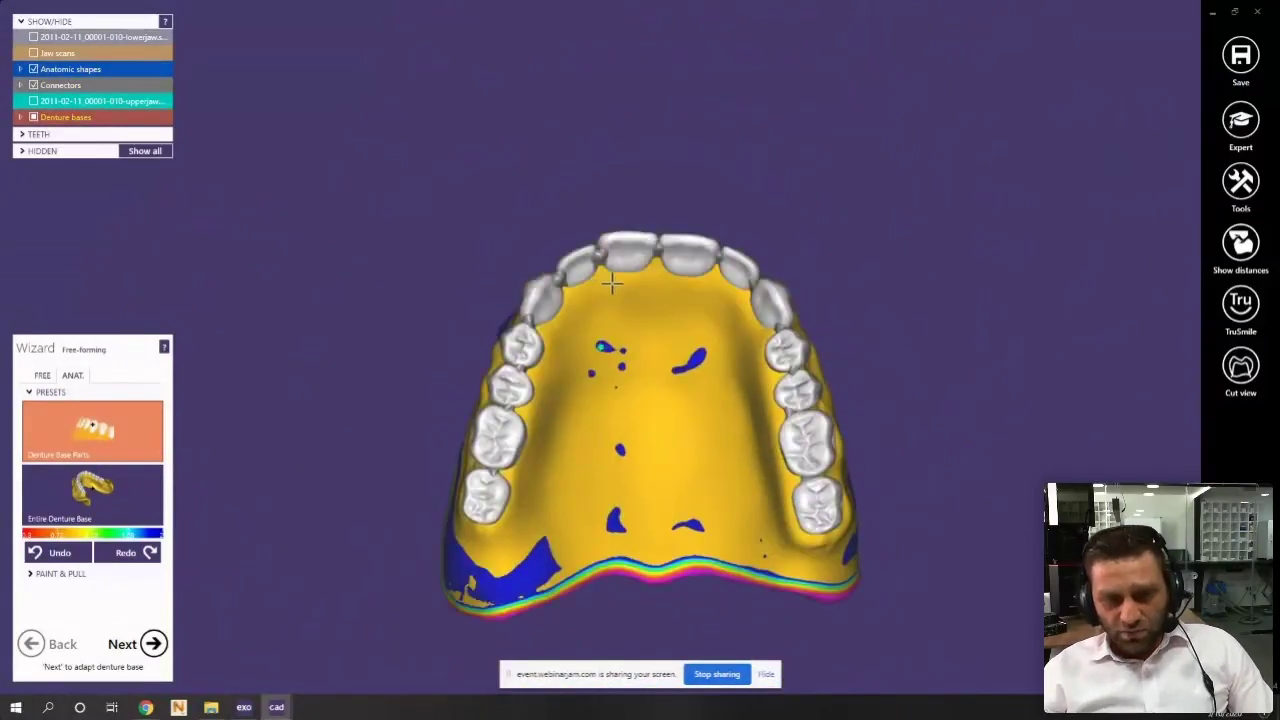
Examine the palate, tooth connectors and labial gum contour of this denture's free-formed base
right_drag(612, 283, 615, 286)
scroll(592, 320, up, 5)
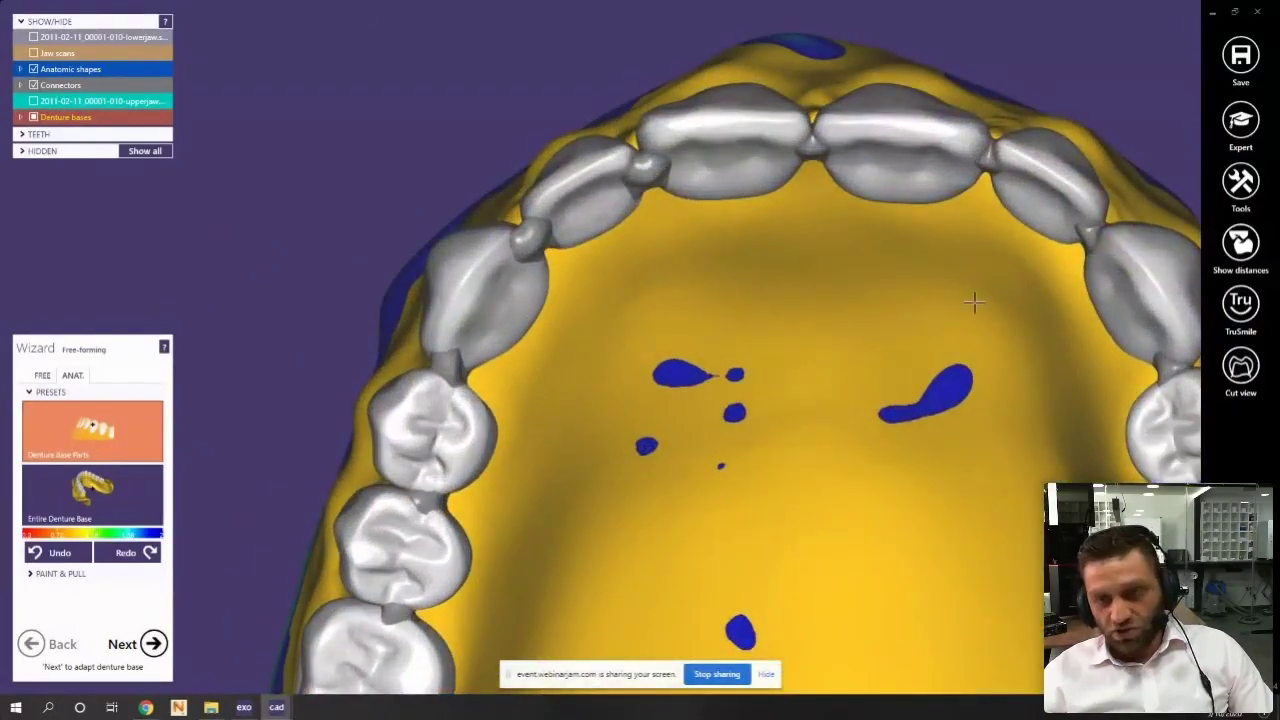
scroll(451, 323, down, 5)
right_drag(451, 323, 552, 334)
scroll(623, 335, up, 4)
right_drag(668, 327, 613, 371)
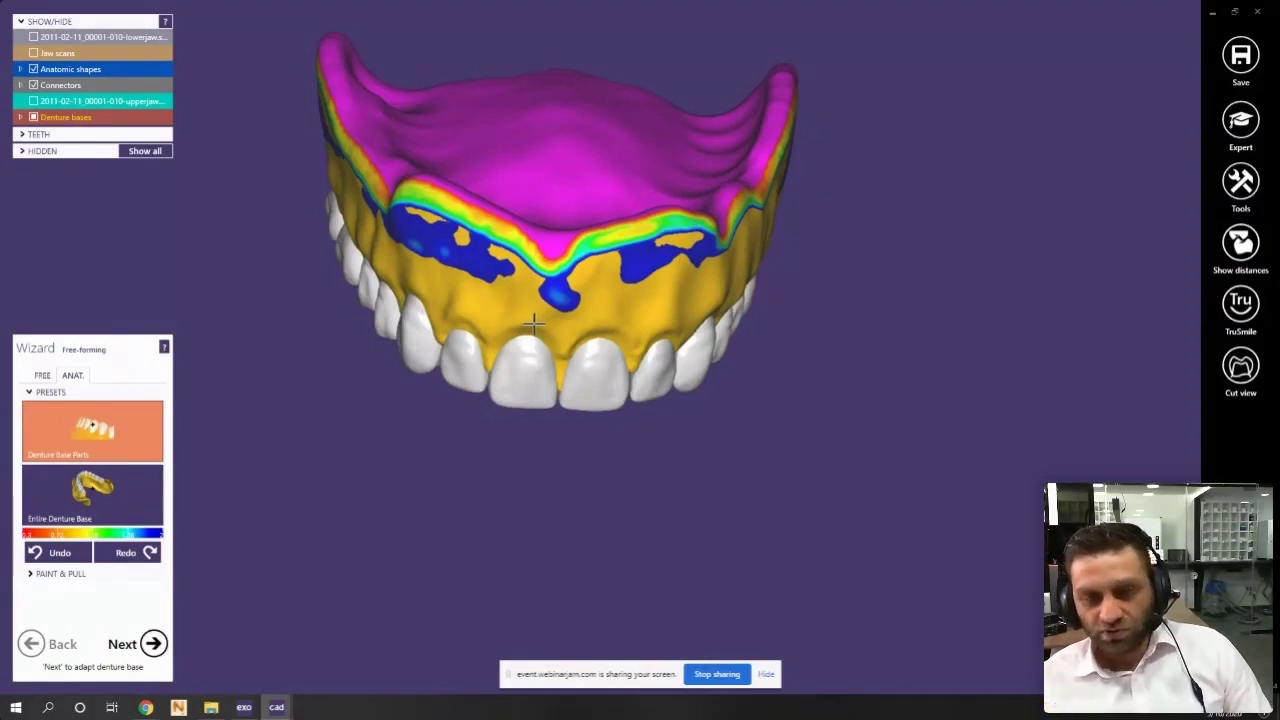
scroll(558, 336, down, 3)
right_drag(558, 336, 586, 352)
scroll(620, 382, up, 6)
scroll(660, 386, up, 2)
scroll(660, 388, down, 2)
scroll(557, 330, down, 1)
scroll(644, 340, up, 3)
middle_click(693, 363)
right_drag(697, 366, 657, 357)
scroll(600, 358, up, 3)
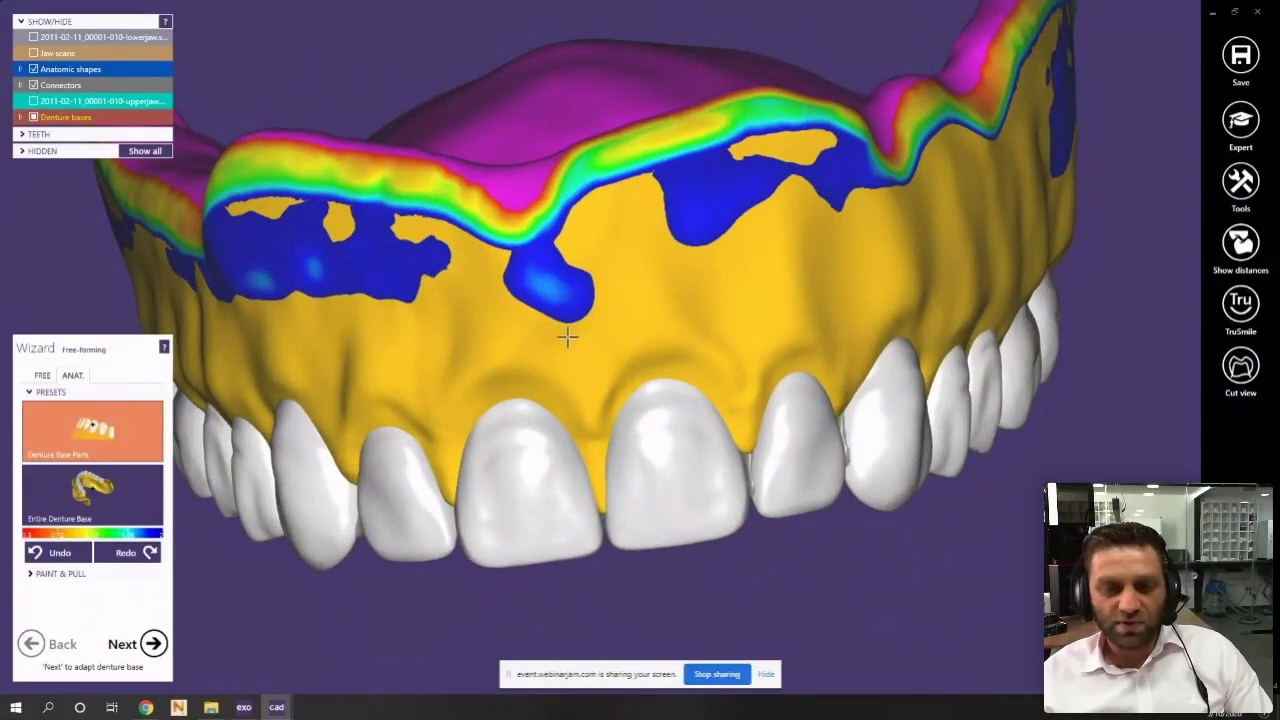
scroll(603, 409, down, 3)
Proceed to adapting the denture base to the teeth and set the minimum thickness to 0.4 mm
right_drag(600, 371, 238, 655)
click(160, 646)
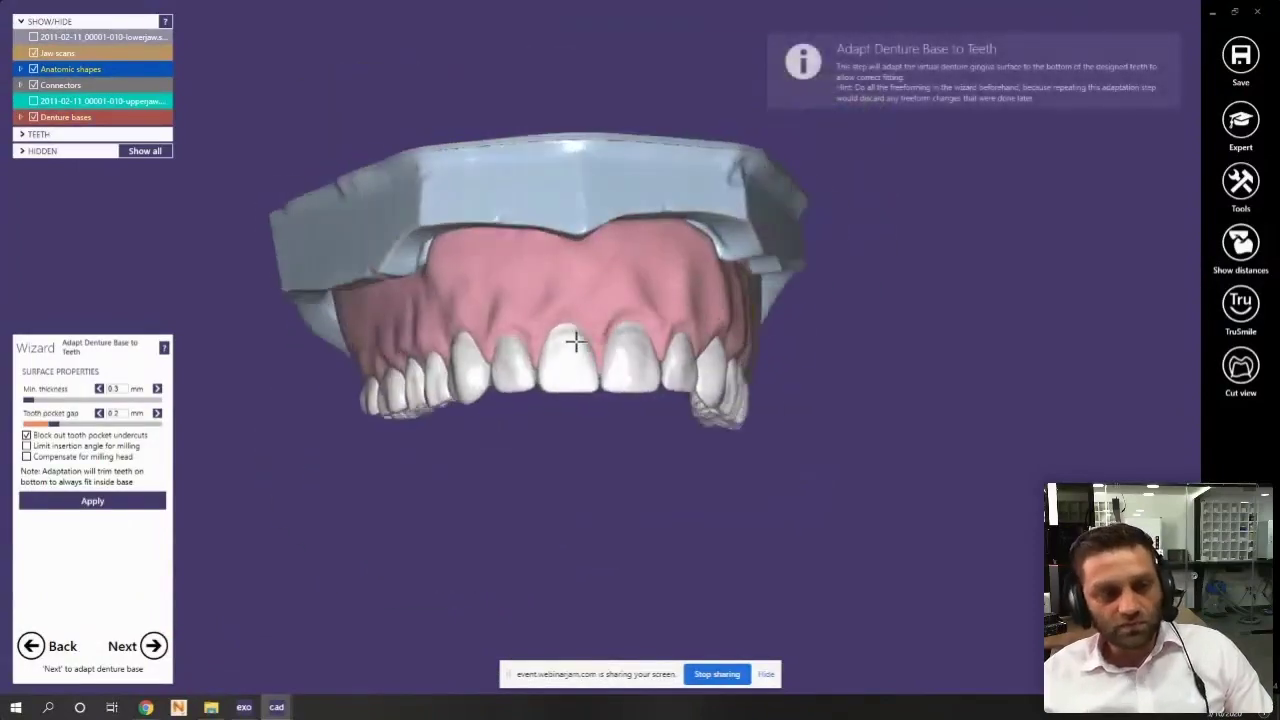
scroll(506, 360, up, 3)
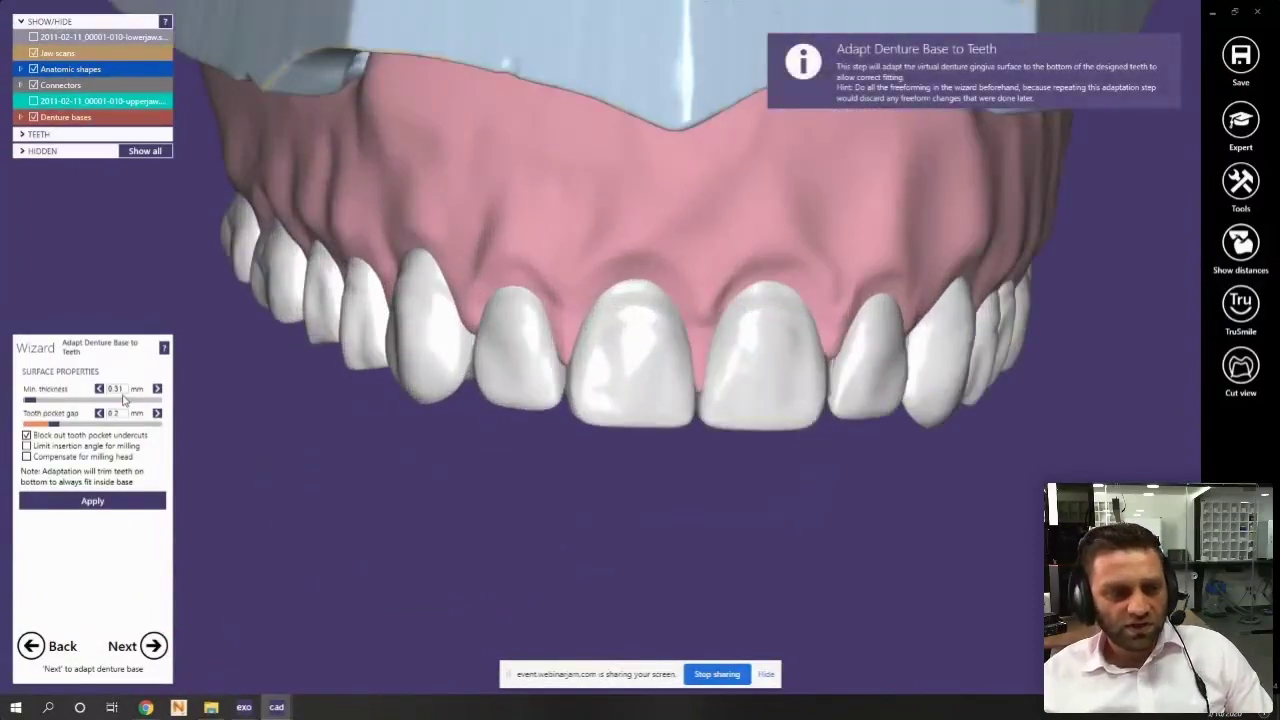
scroll(720, 285, down, 1)
right_drag(720, 285, 43, 418)
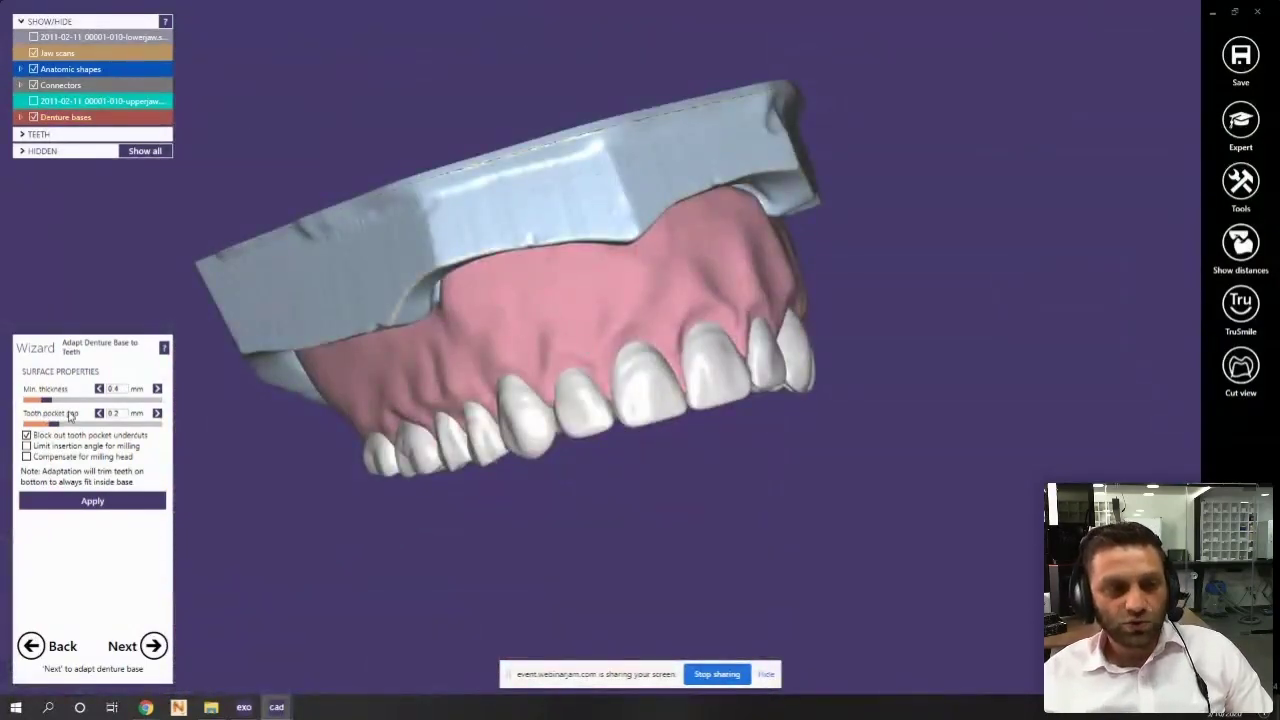
Examine the gum margins around the front teeth where the tooth pockets meet the base
scroll(509, 343, up, 4)
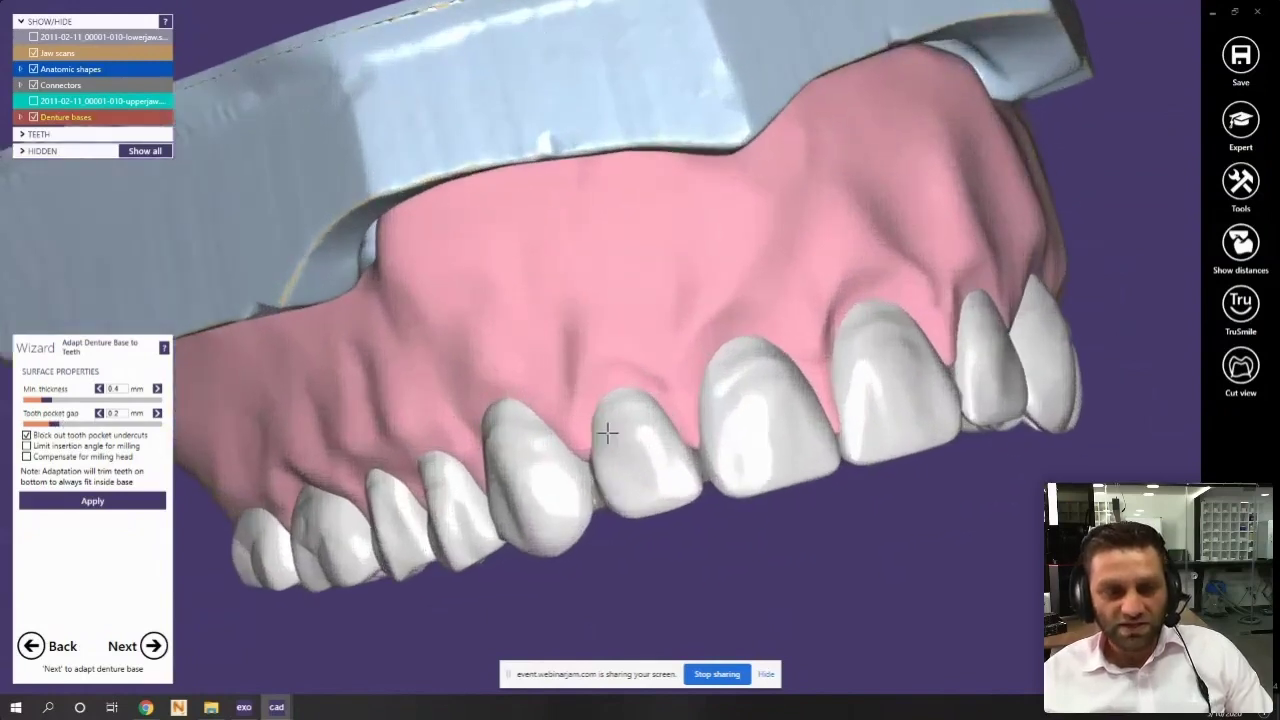
ctrl+middle_click(650, 468)
right_drag(660, 484, 640, 417)
scroll(640, 431, down, 4)
ctrl+middle_click(642, 455)
middle_click(644, 461)
scroll(658, 464, up, 2)
scroll(567, 248, up, 6)
right_drag(609, 369, 568, 417)
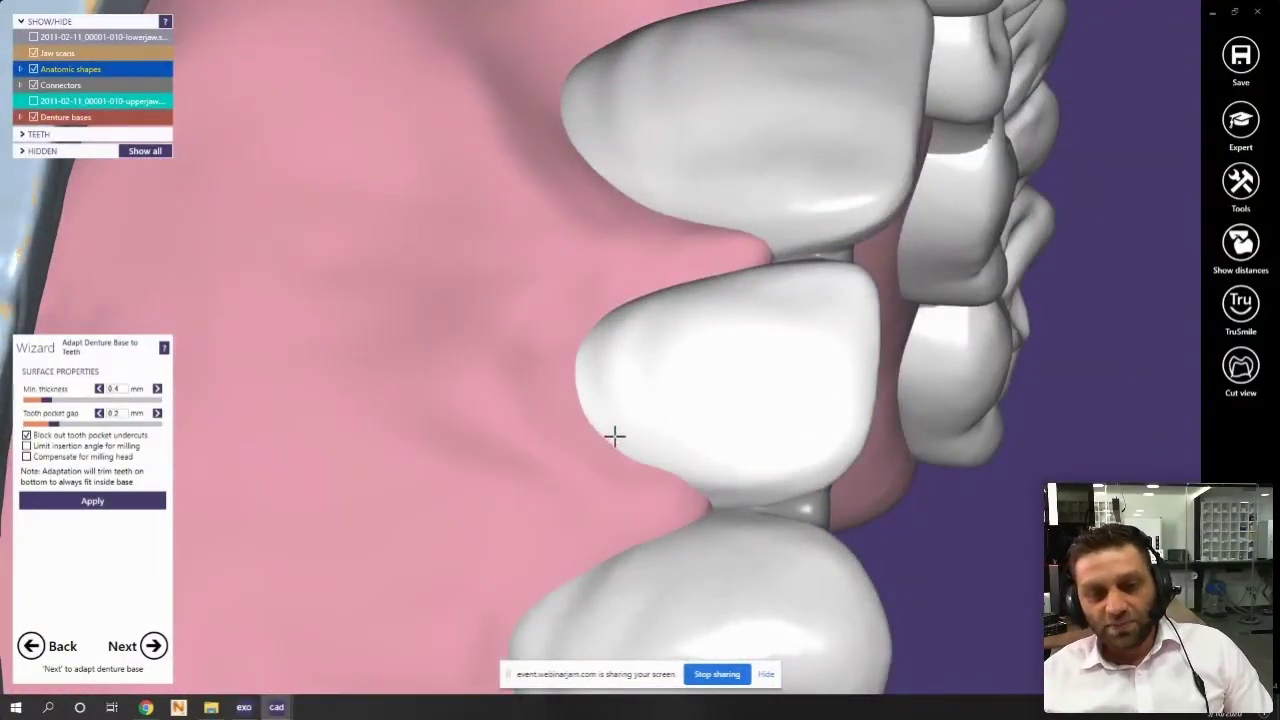
Apply the adaptation of the denture base to the teeth with undercuts in the tooth pockets blocked out
scroll(634, 391, down, 5)
right_drag(614, 366, 684, 466)
scroll(667, 390, up, 4)
scroll(668, 390, down, 5)
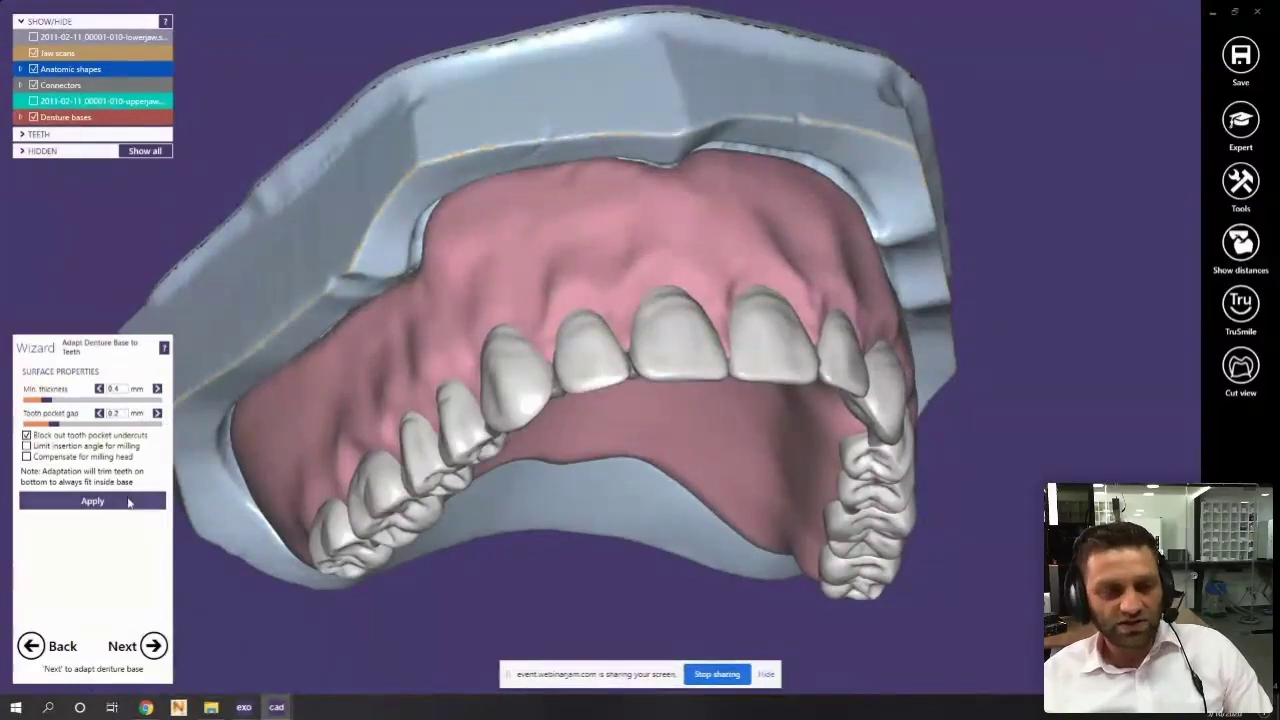
click(128, 501)
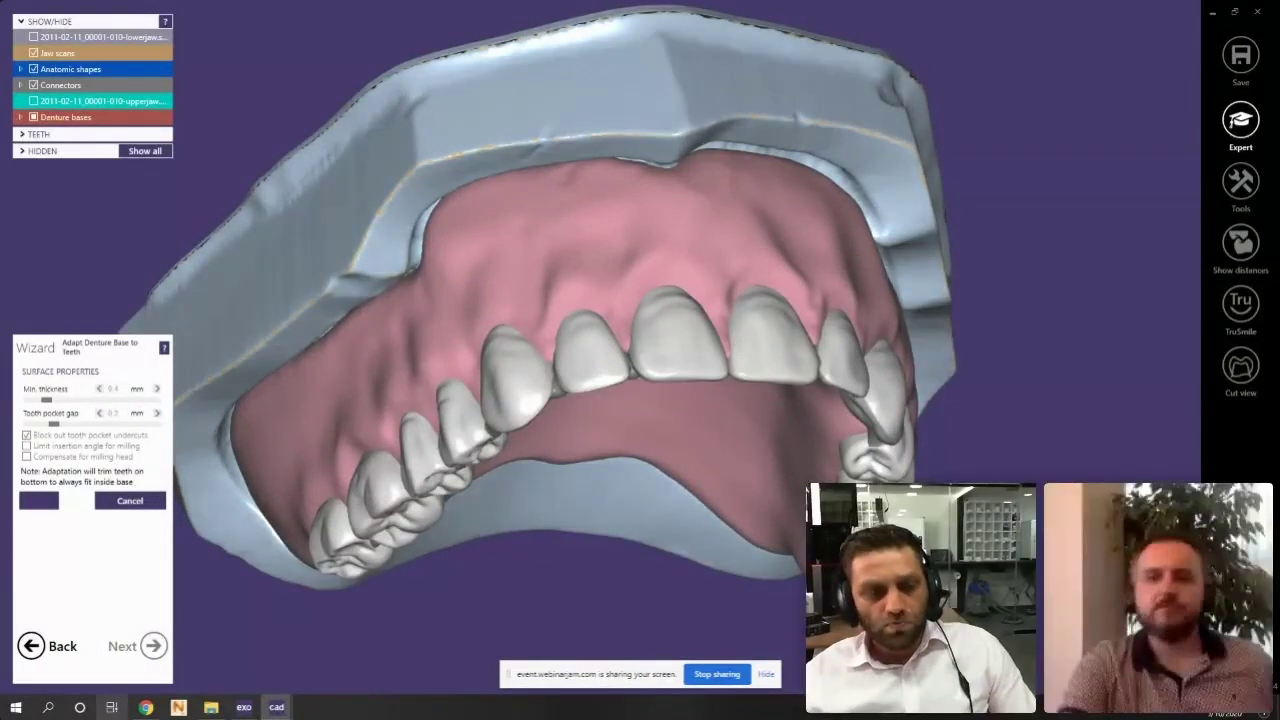
Look through the open design windows, including the wax-up with antagonist, and return to the project's job definition
mouse_move(146, 707)
click(220, 640)
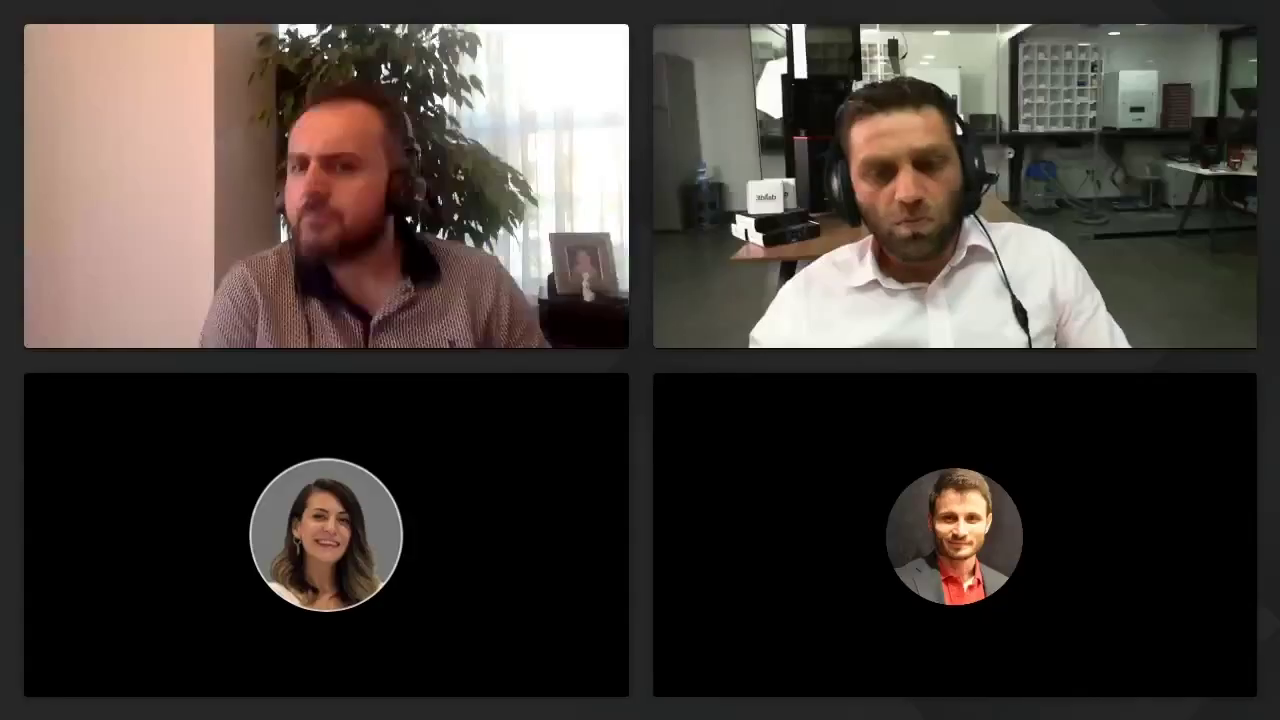
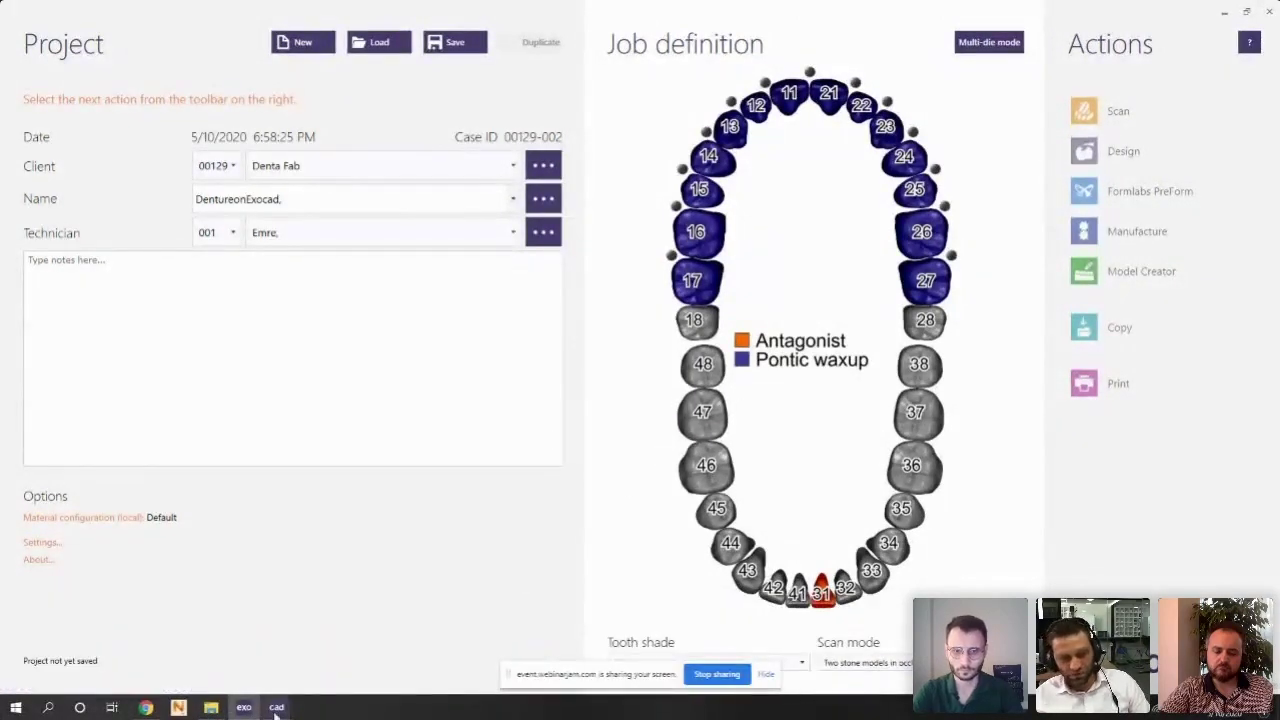
mouse_move(276, 707)
click(762, 666)
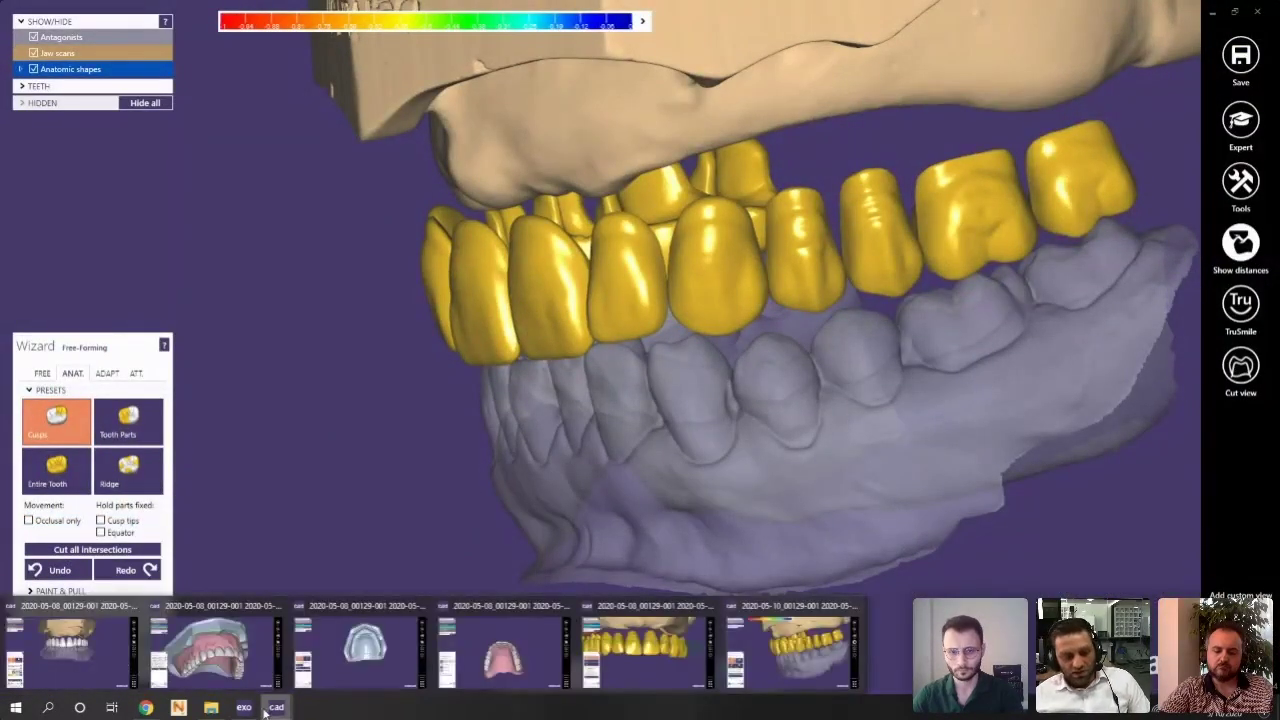
click(244, 709)
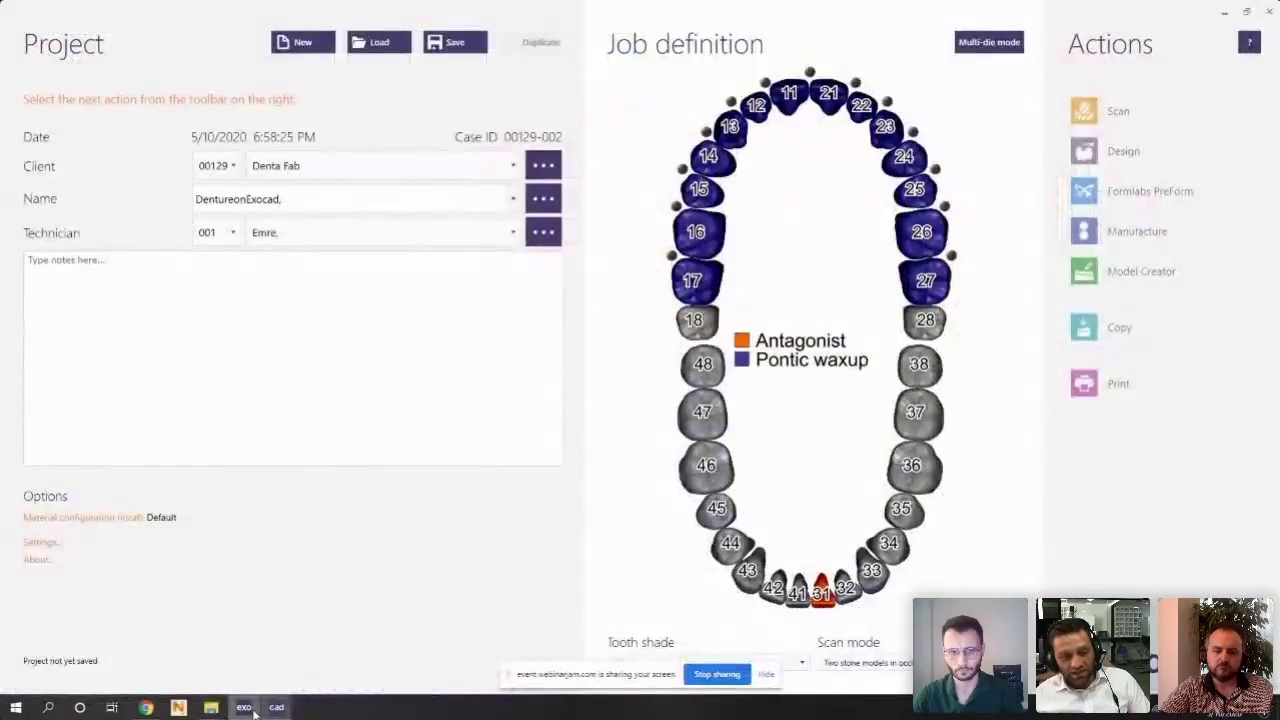
View the full denture material options for tooth 17 and restore its pontic waxup type
mouse_move(278, 712)
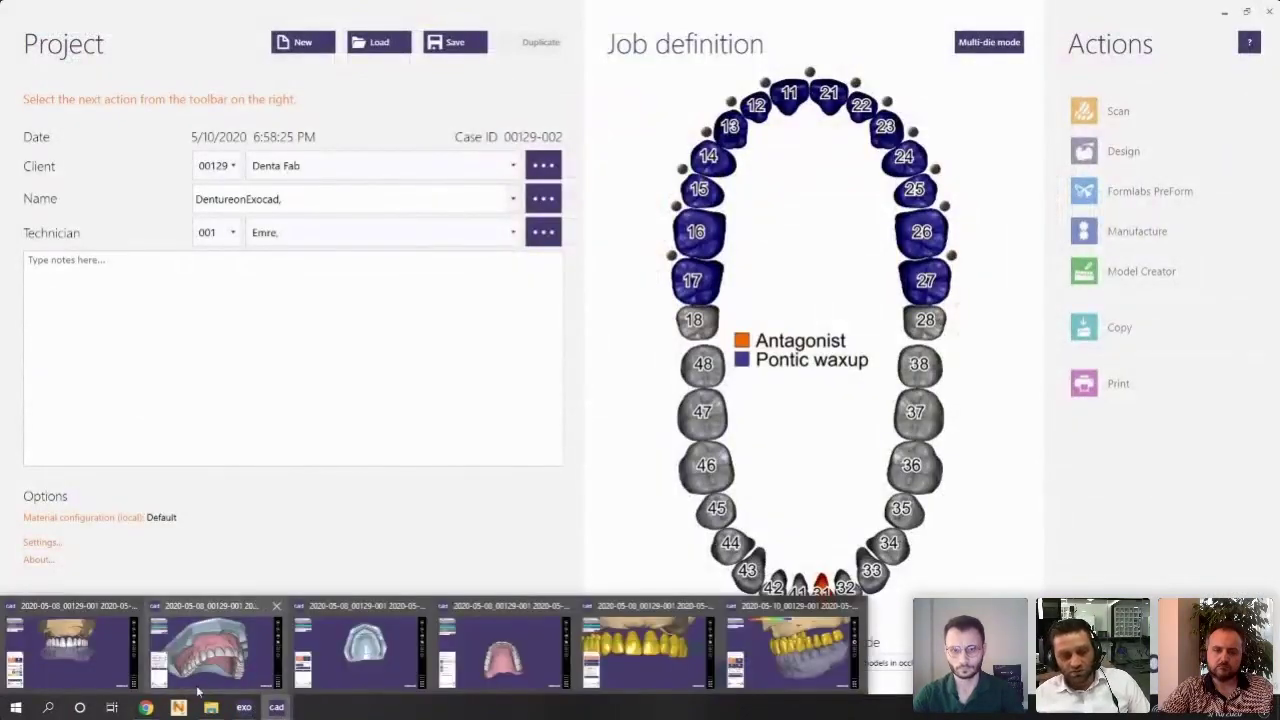
mouse_move(693, 272)
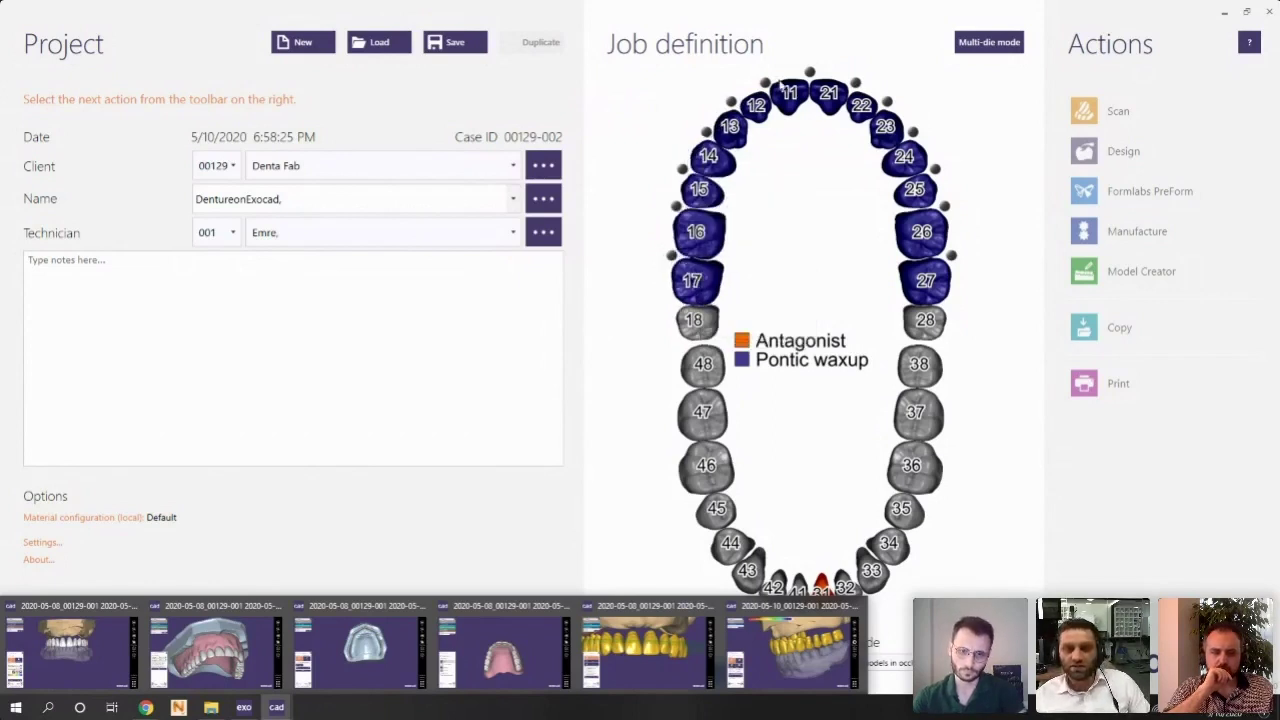
mouse_move(942, 312)
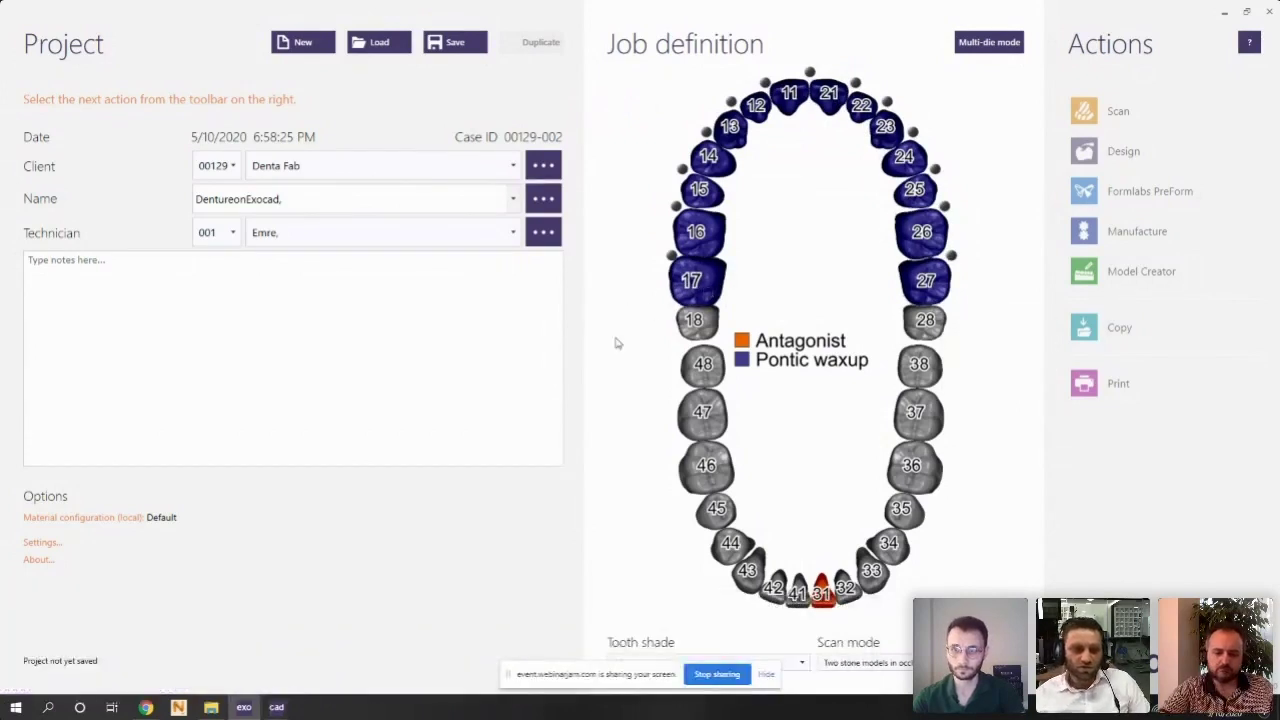
click(692, 281)
click(422, 495)
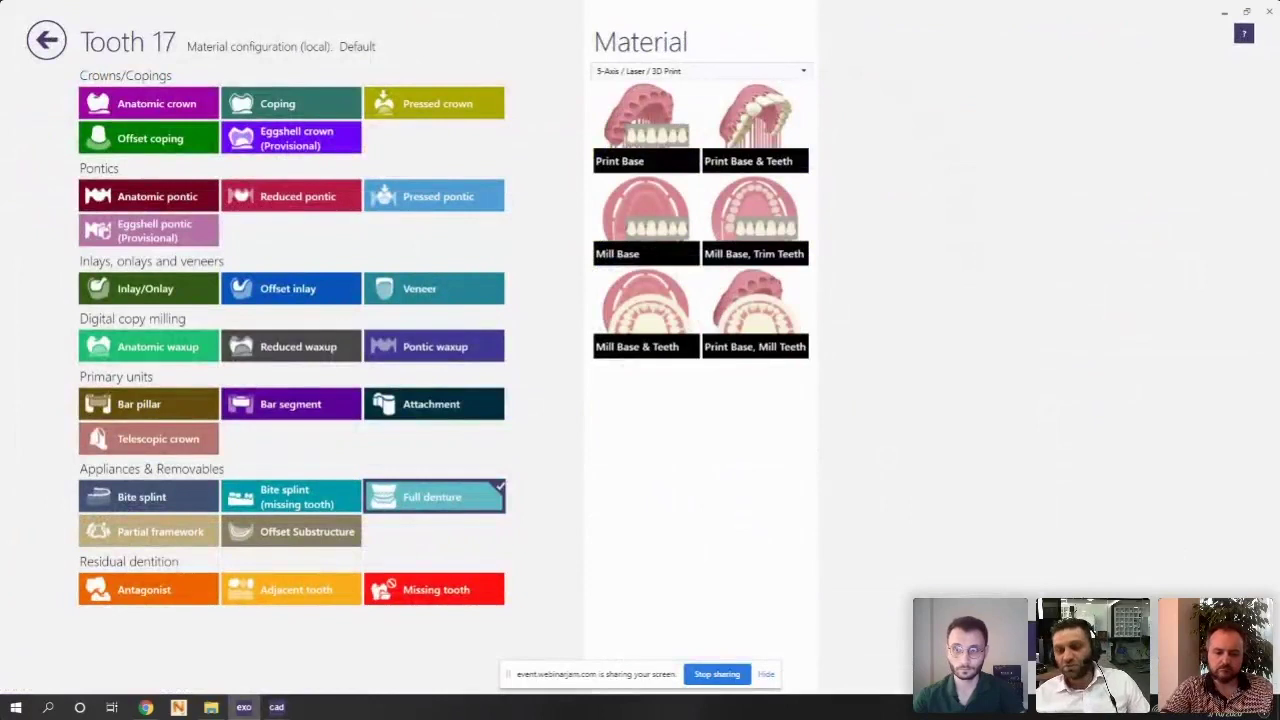
click(410, 356)
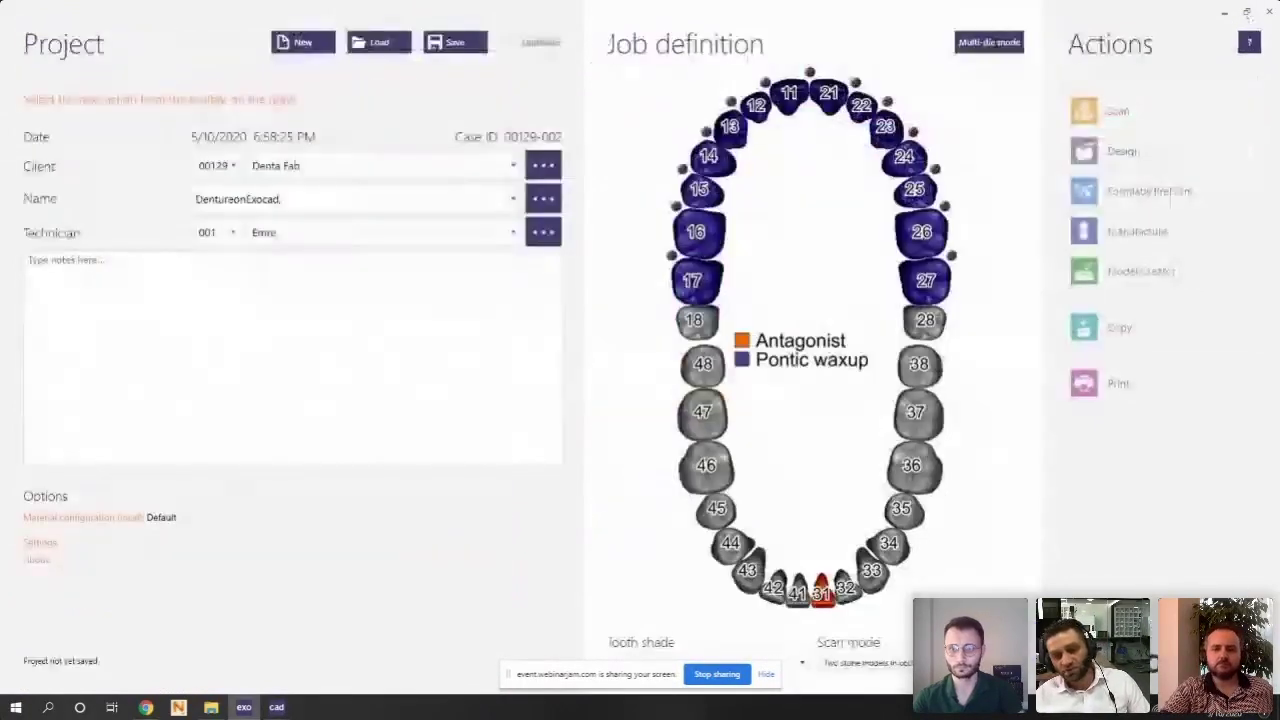
click(1210, 665)
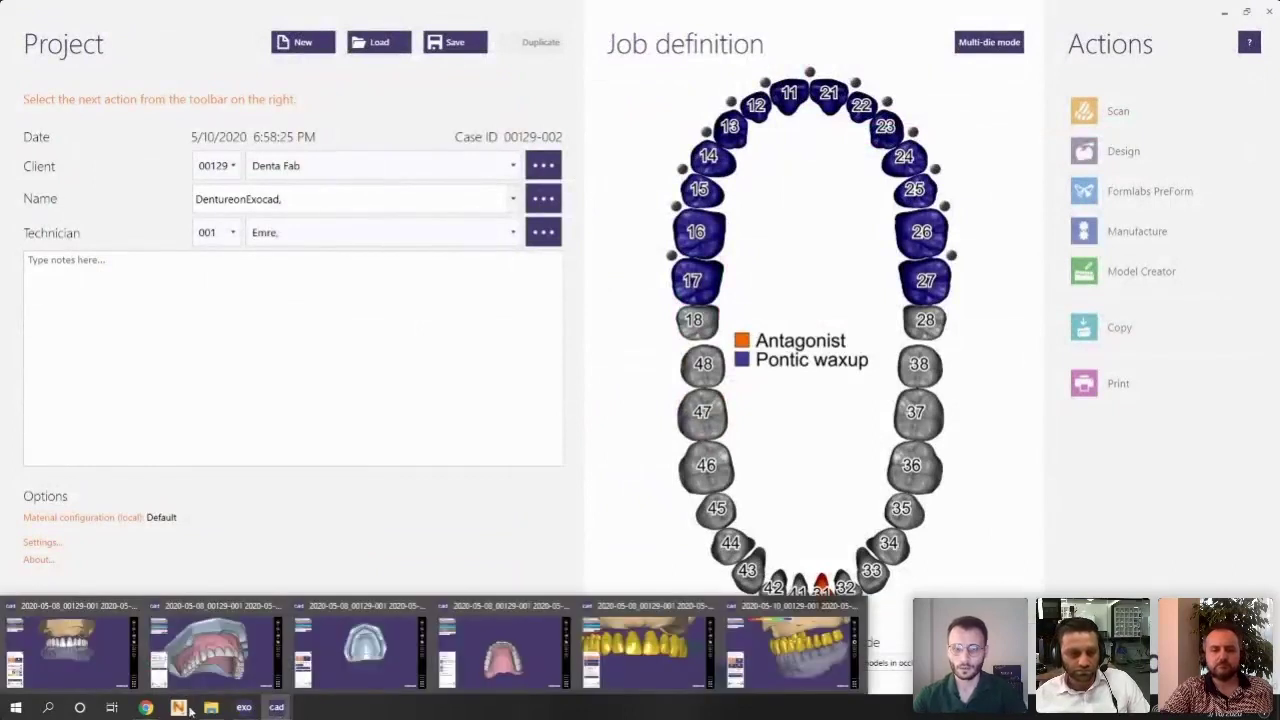
Switch to the WebinarJam broadcast page in Chrome and turn screen sharing off
mouse_move(146, 707)
click(77, 650)
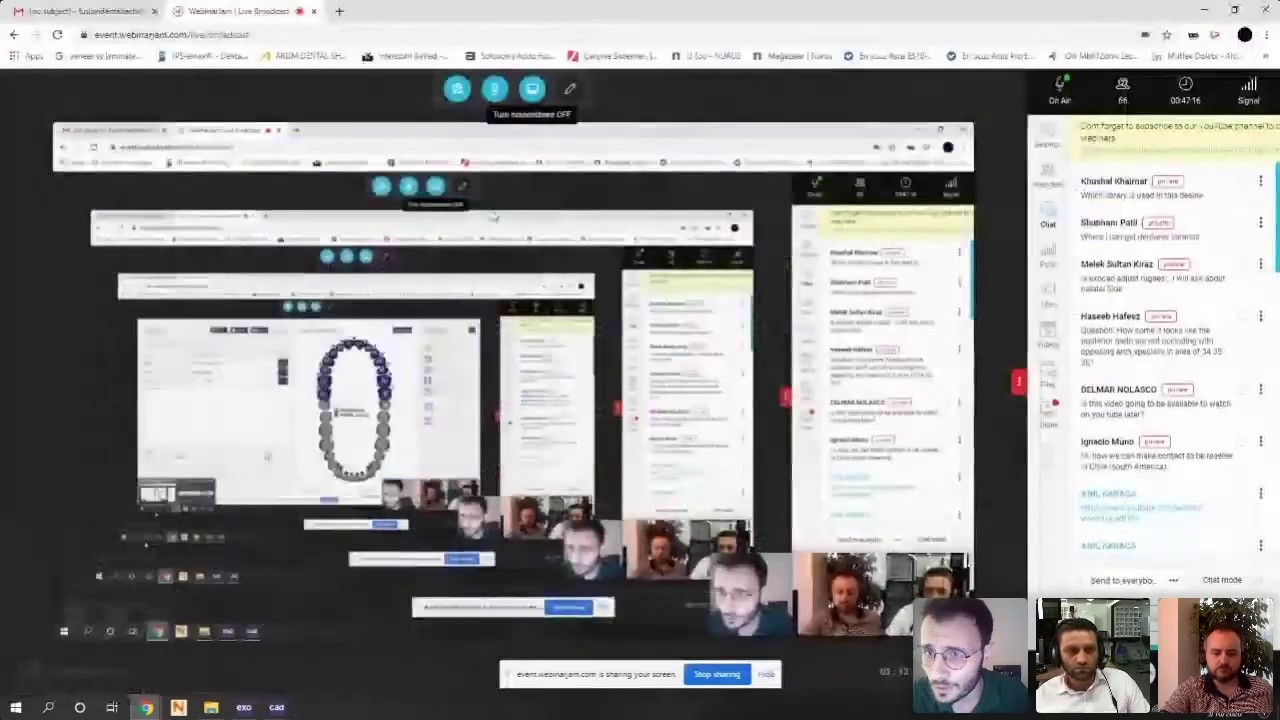
click(536, 89)
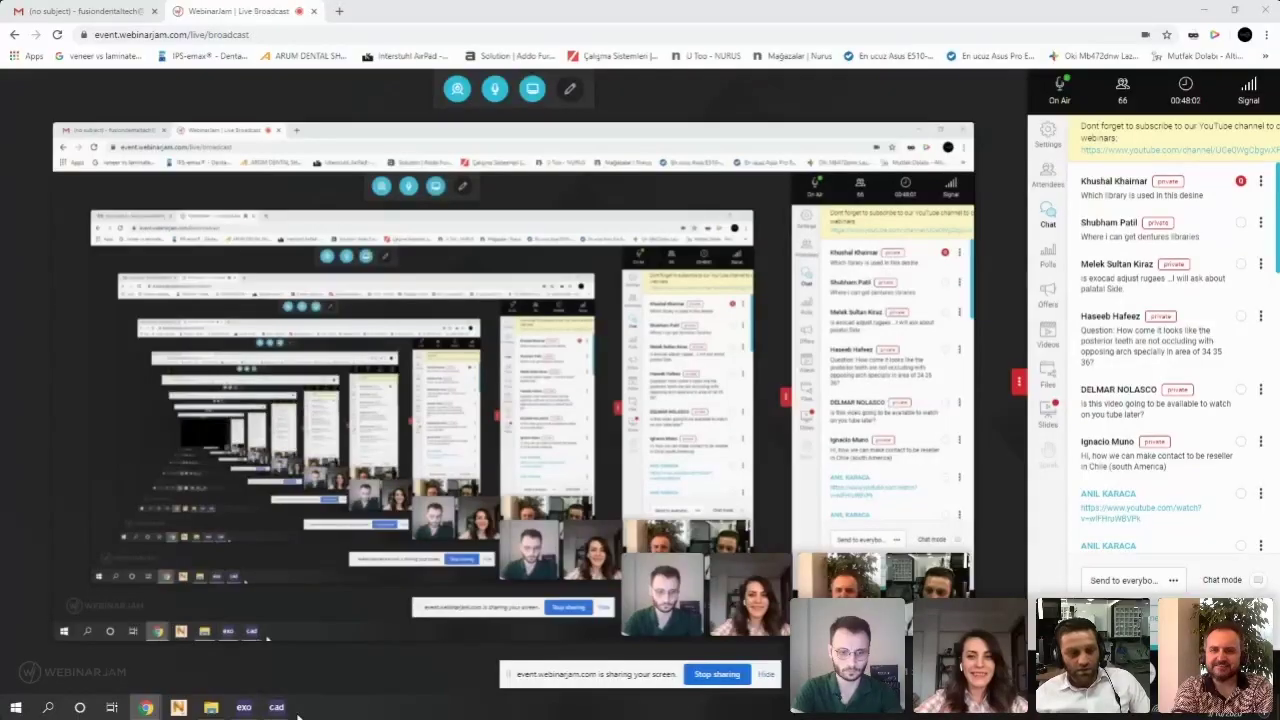
Switch to the exocad wax-up design with antagonist and examine the occlusal surfaces of the posterior teeth
mouse_move(277, 707)
click(617, 642)
scroll(700, 310, down, 3)
right_drag(706, 320, 663, 300)
scroll(700, 284, up, 3)
scroll(689, 295, up, 3)
mouse_move(689, 295)
mouse_down()
mouse_move(737, 271)
mouse_move(809, 194)
mouse_move(737, 192)
mouse_up()
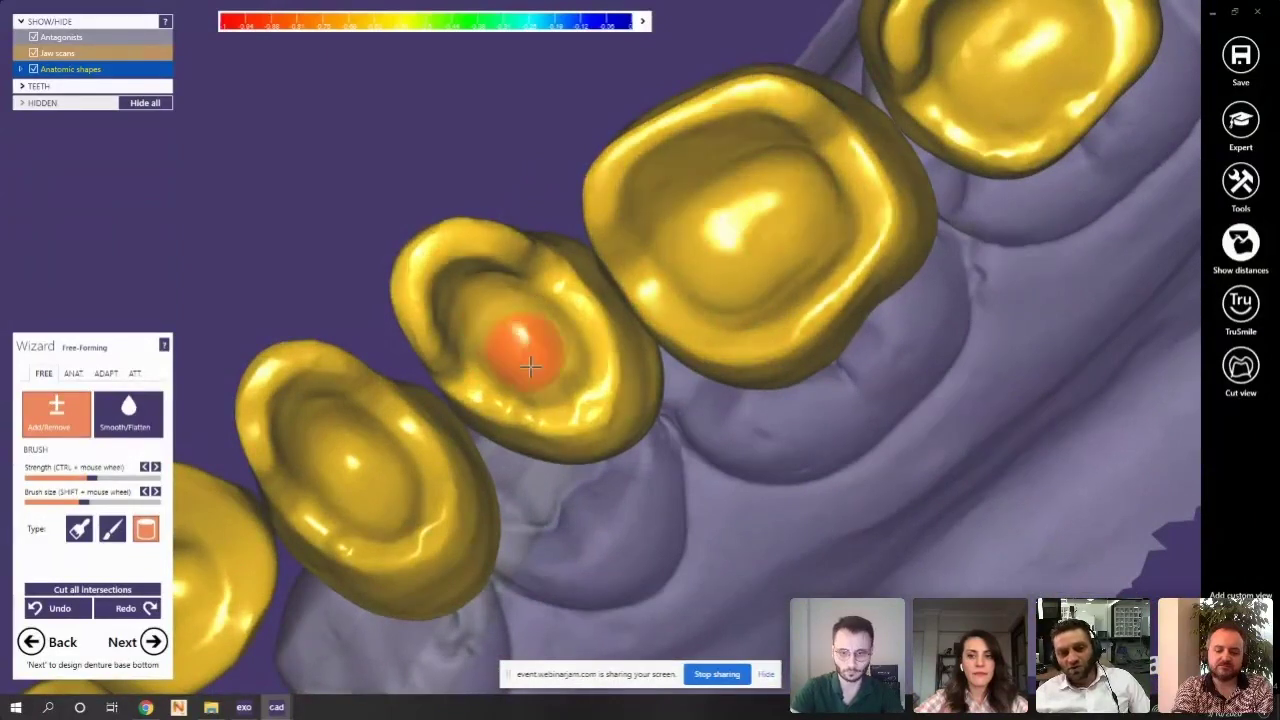
Examine how the upper front teeth of the wax-up meet the lower antagonist
scroll(414, 471, down, 3)
mouse_move(414, 471)
right_down()
mouse_move(400, 423)
mouse_move(471, 357)
mouse_move(483, 413)
mouse_move(494, 374)
right_up()
scroll(468, 432, down, 4)
right_drag(468, 432, 670, 398)
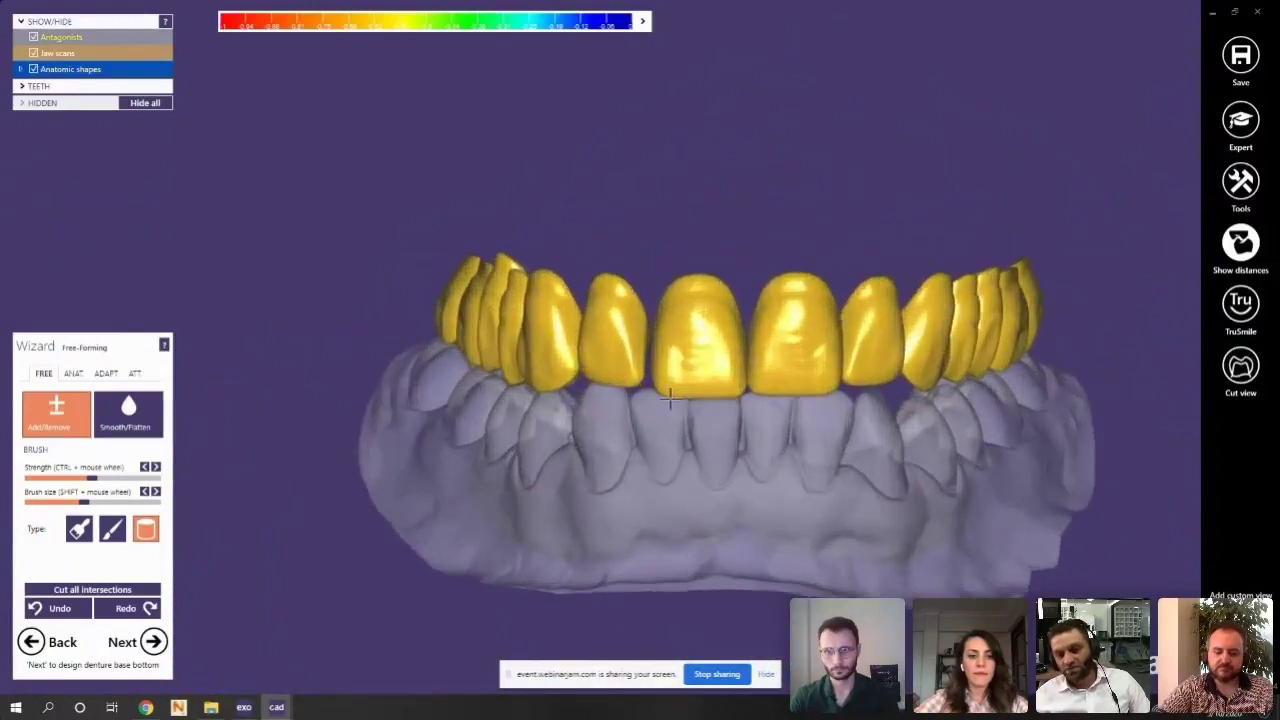
scroll(690, 360, up, 6)
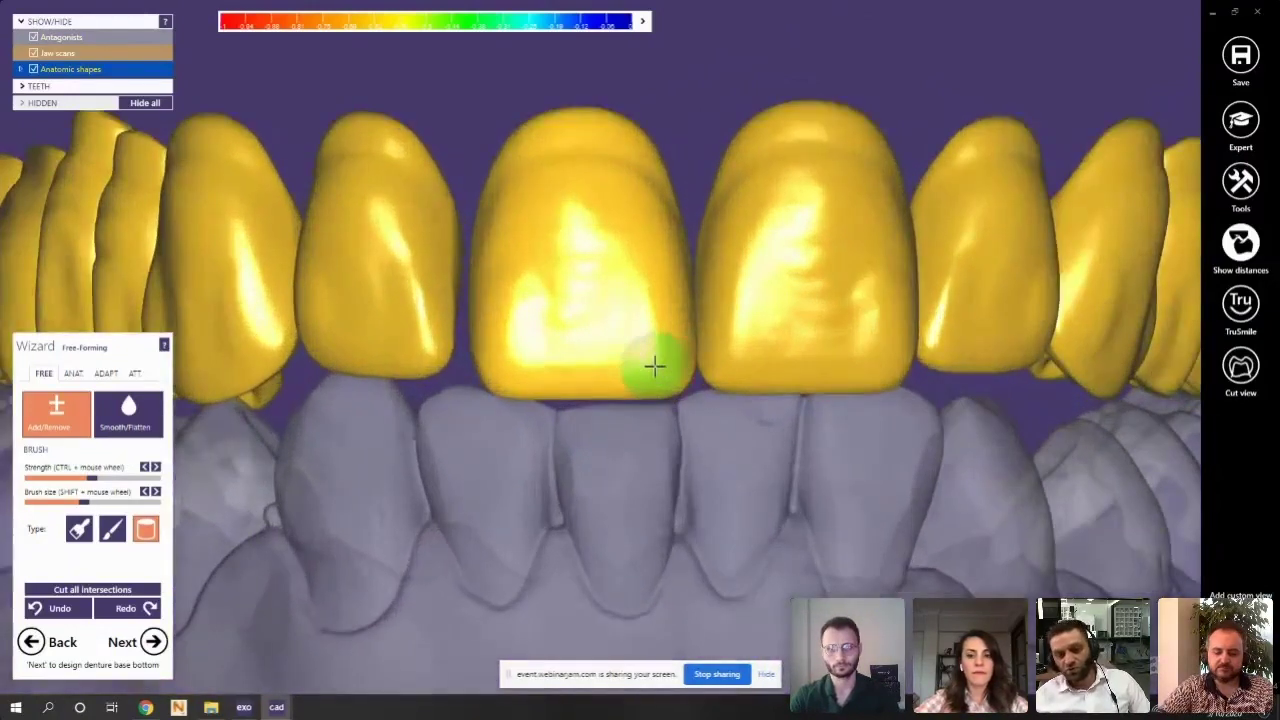
scroll(634, 363, down, 5)
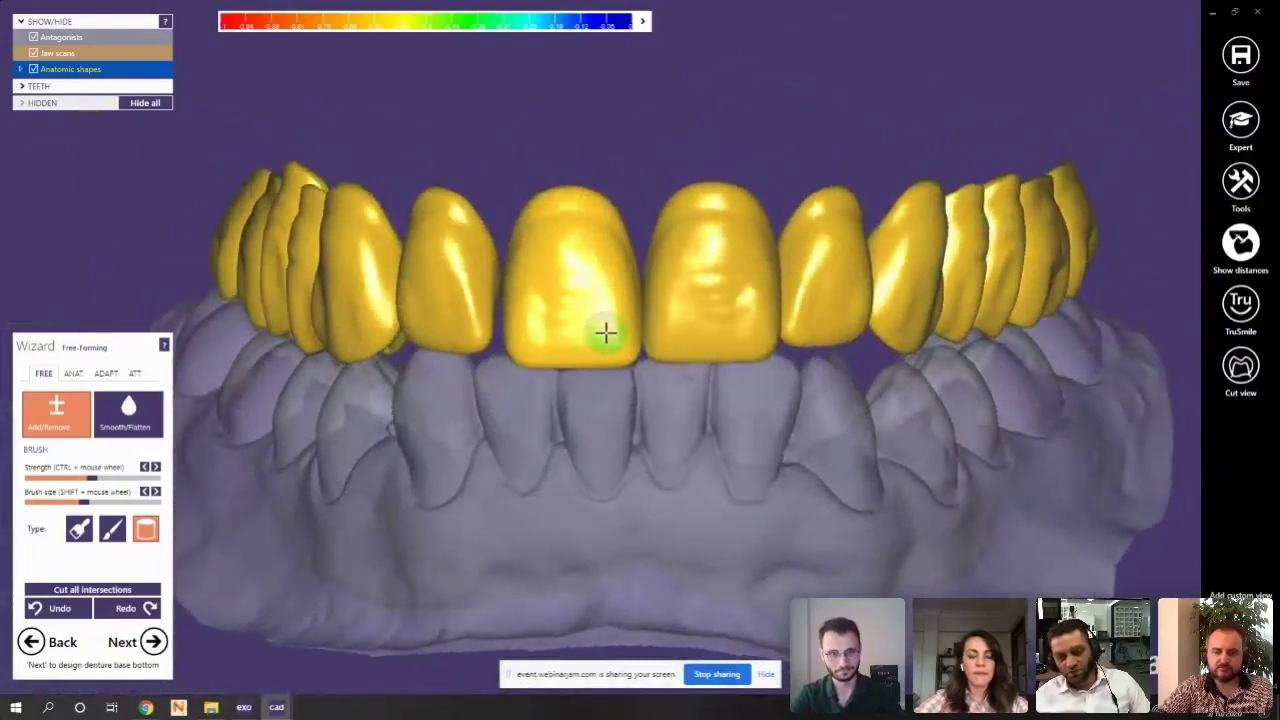
scroll(606, 335, down, 2)
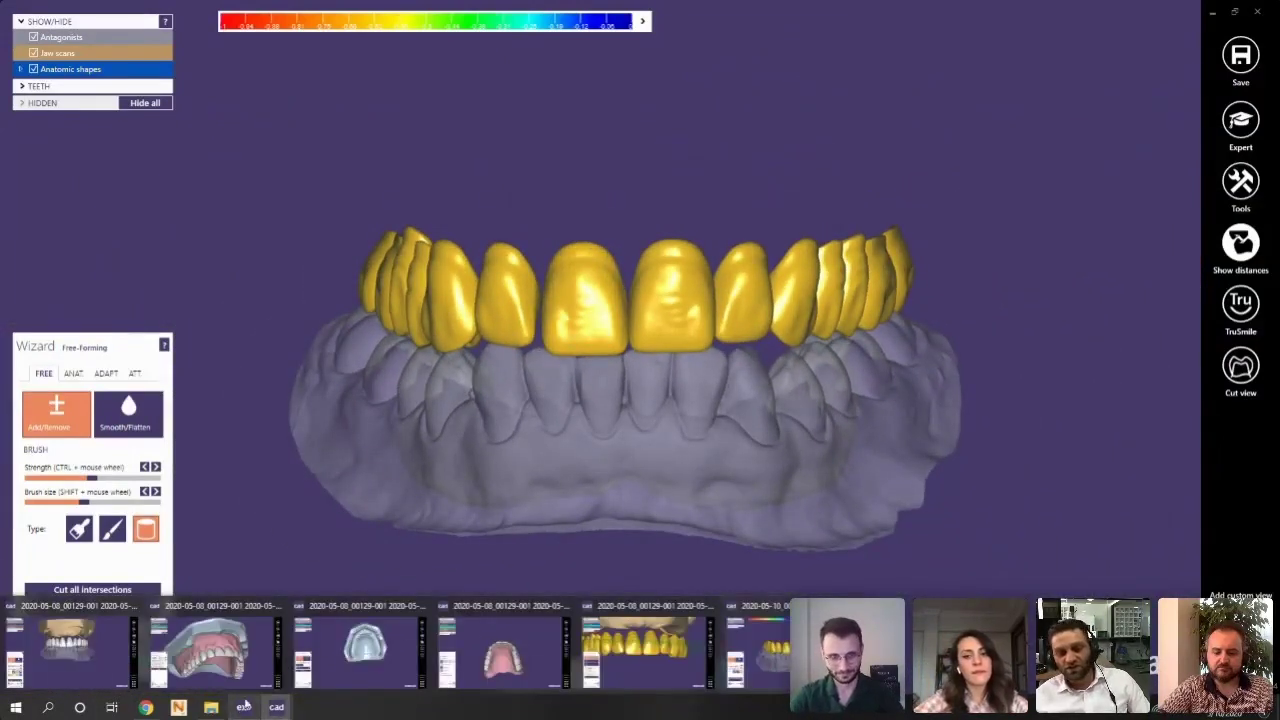
Return to the live broadcast page in Chrome and stop sharing the screen
click(785, 651)
mouse_move(146, 707)
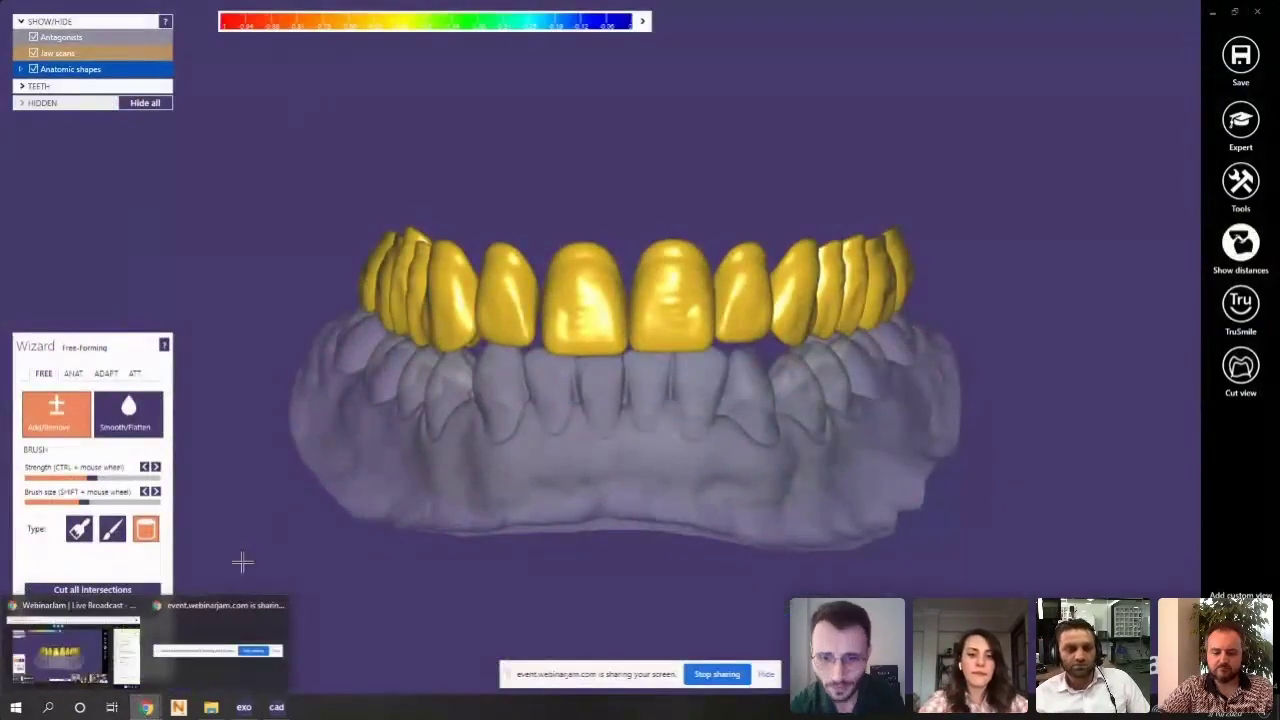
click(73, 660)
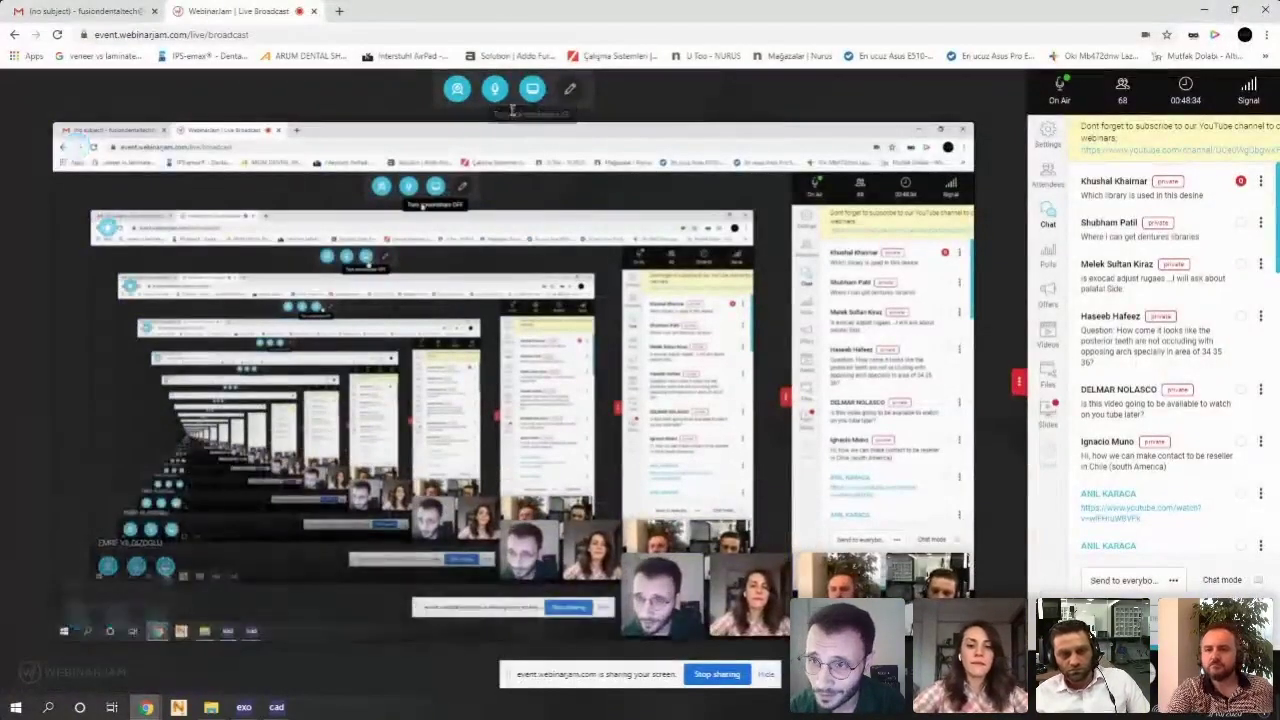
click(531, 90)
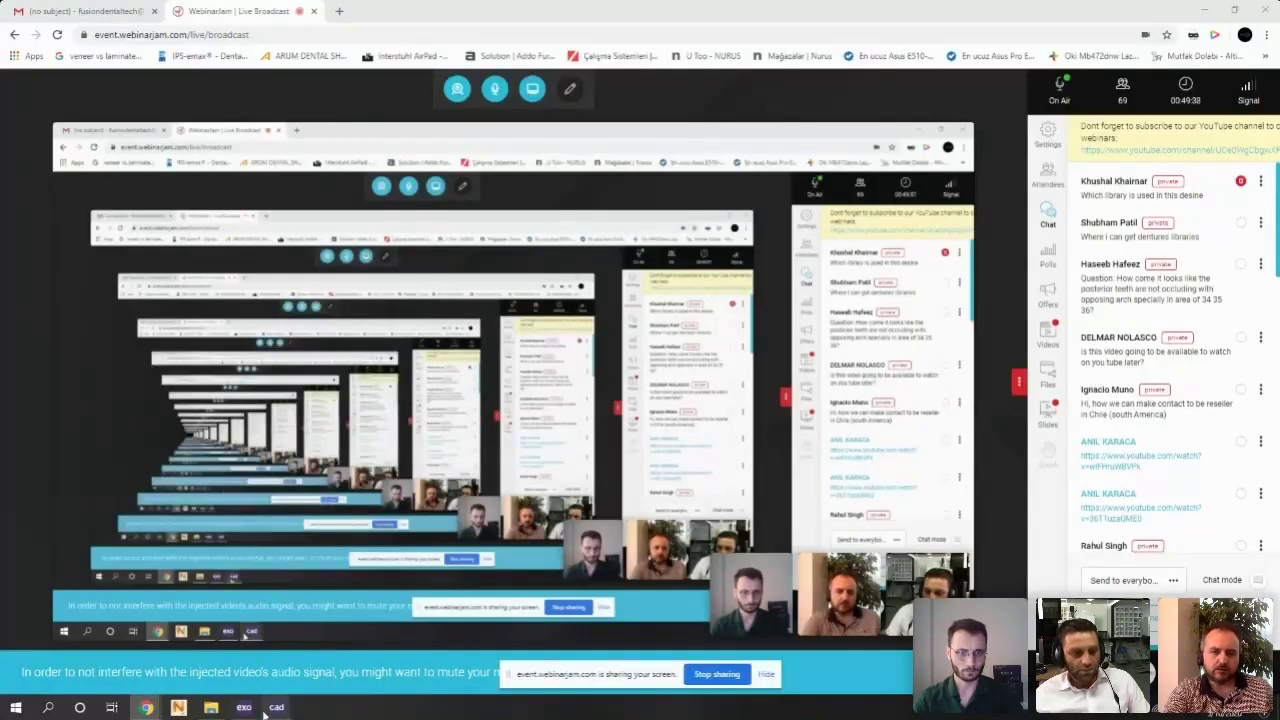
Switch to the exocad full denture design and apply the base adaptation to the teeth with tooth pocket undercuts blocked out
mouse_move(277, 707)
click(510, 645)
scroll(600, 347, down, 2)
mouse_move(600, 347)
right_down()
mouse_move(618, 346)
mouse_move(610, 398)
mouse_move(604, 356)
right_up()
mouse_move(283, 708)
click(240, 677)
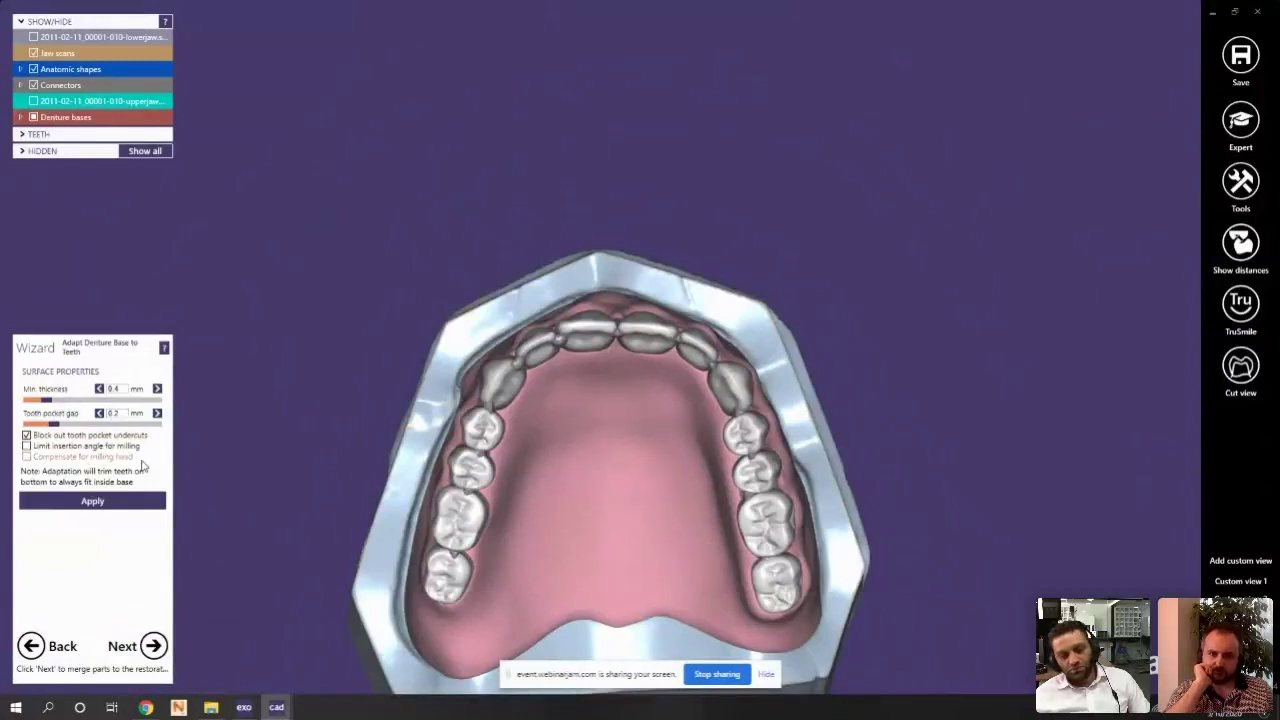
click(116, 501)
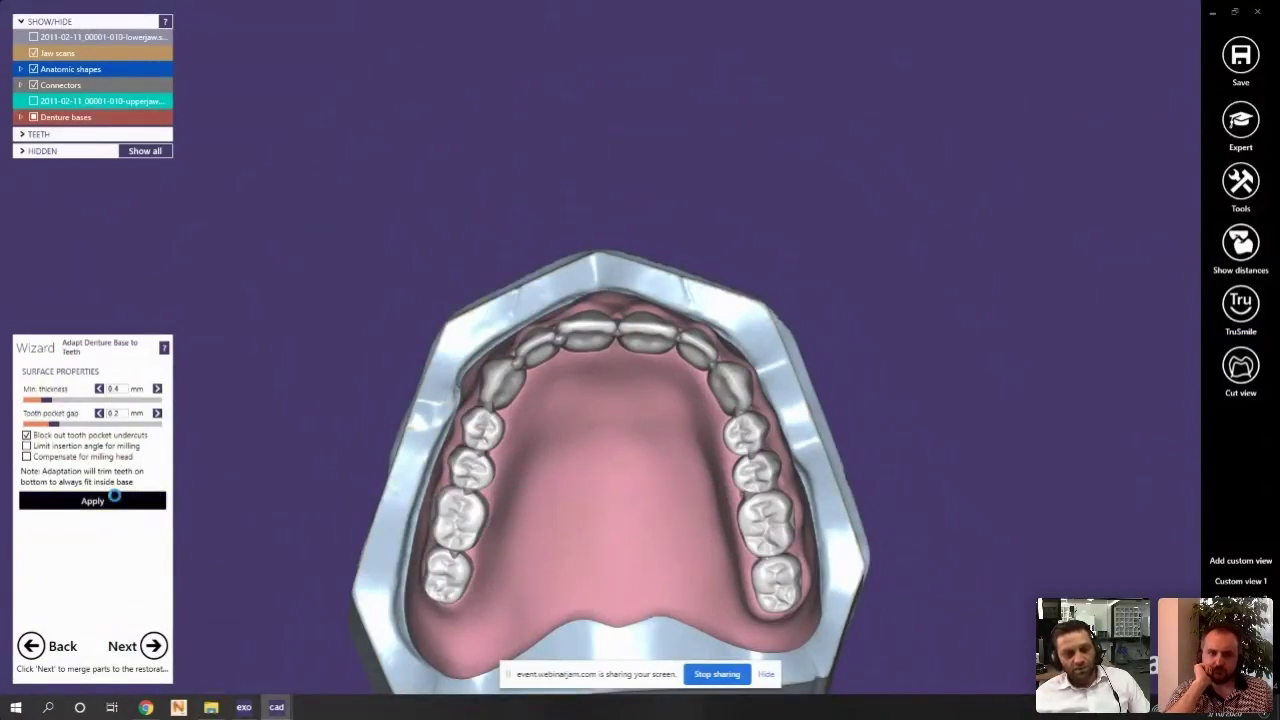
scroll(586, 343, down, 2)
right_drag(586, 303, 635, 300)
scroll(609, 351, up, 4)
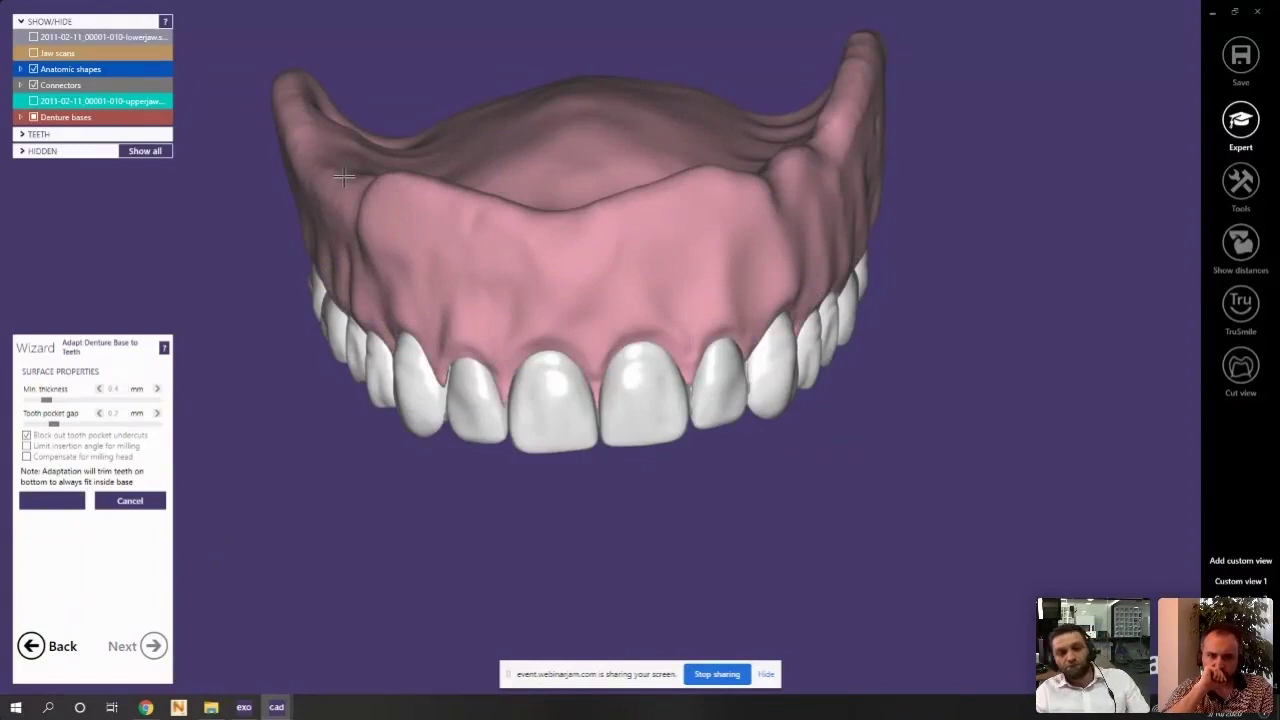
scroll(580, 245, down, 2)
right_drag(607, 296, 606, 302)
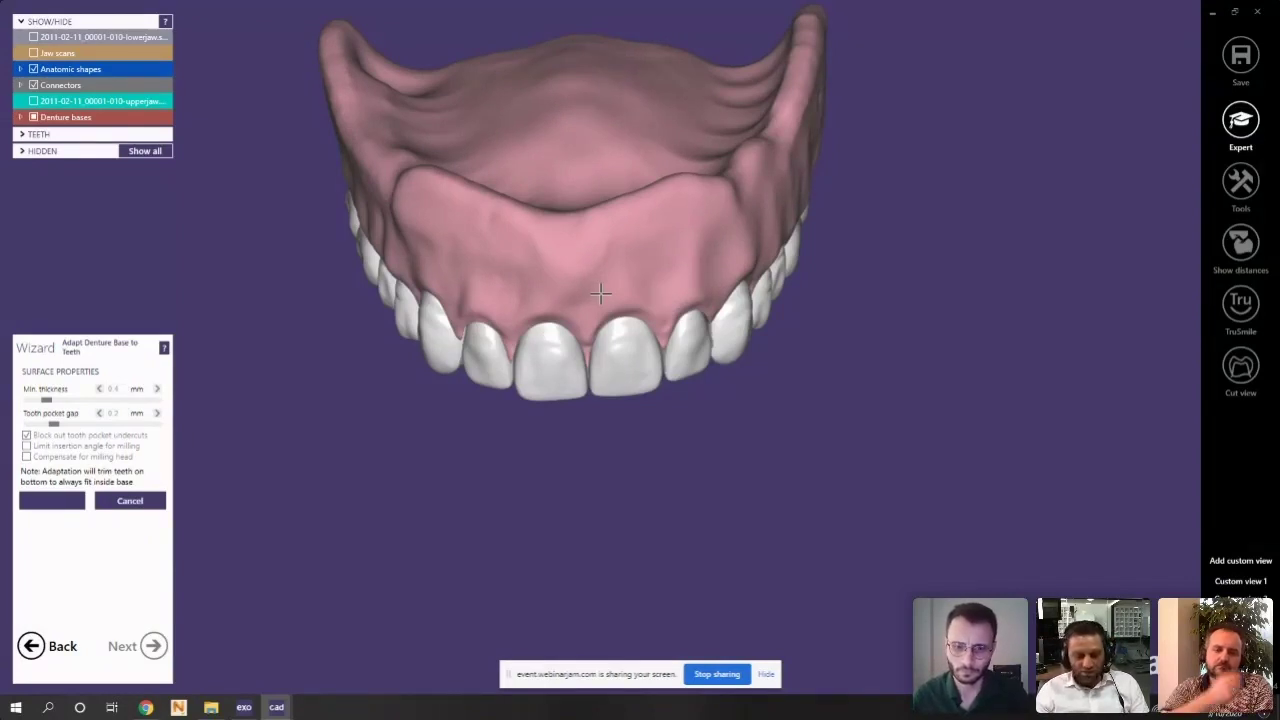
Look up the computer's processor and memory in the Windows system properties from the desktop
key(super+d)
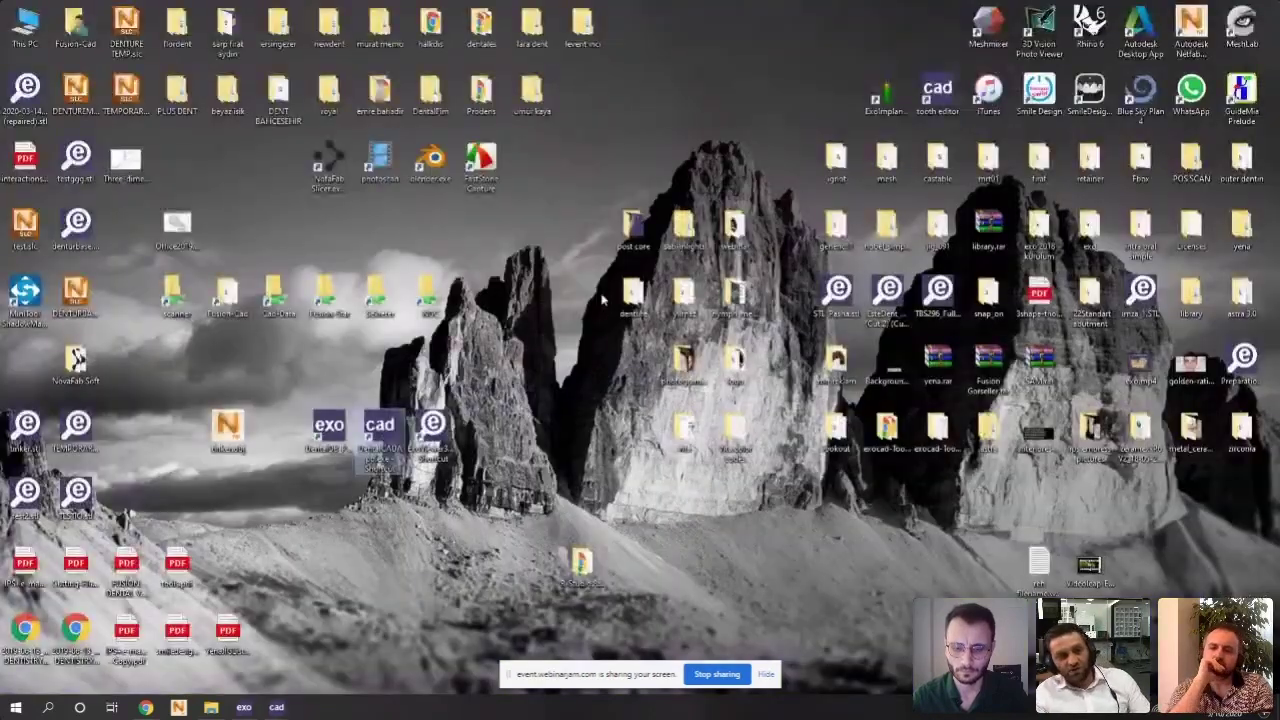
right_click(30, 15)
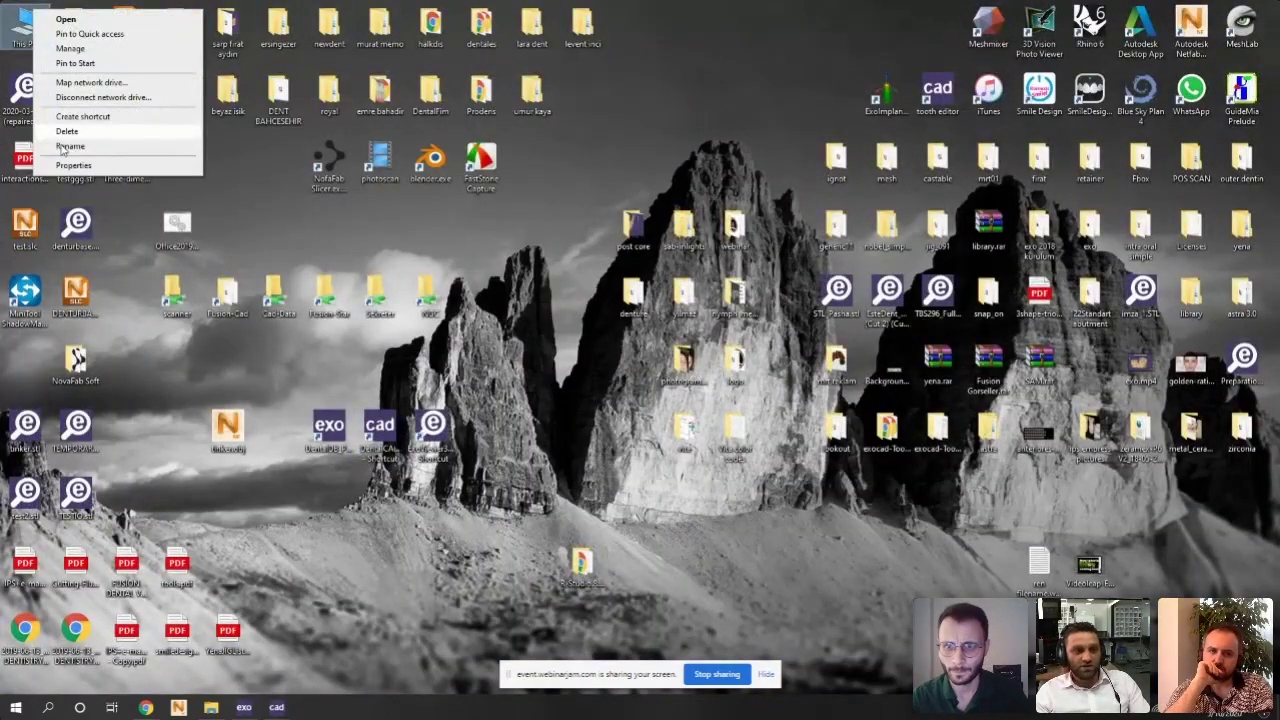
click(60, 163)
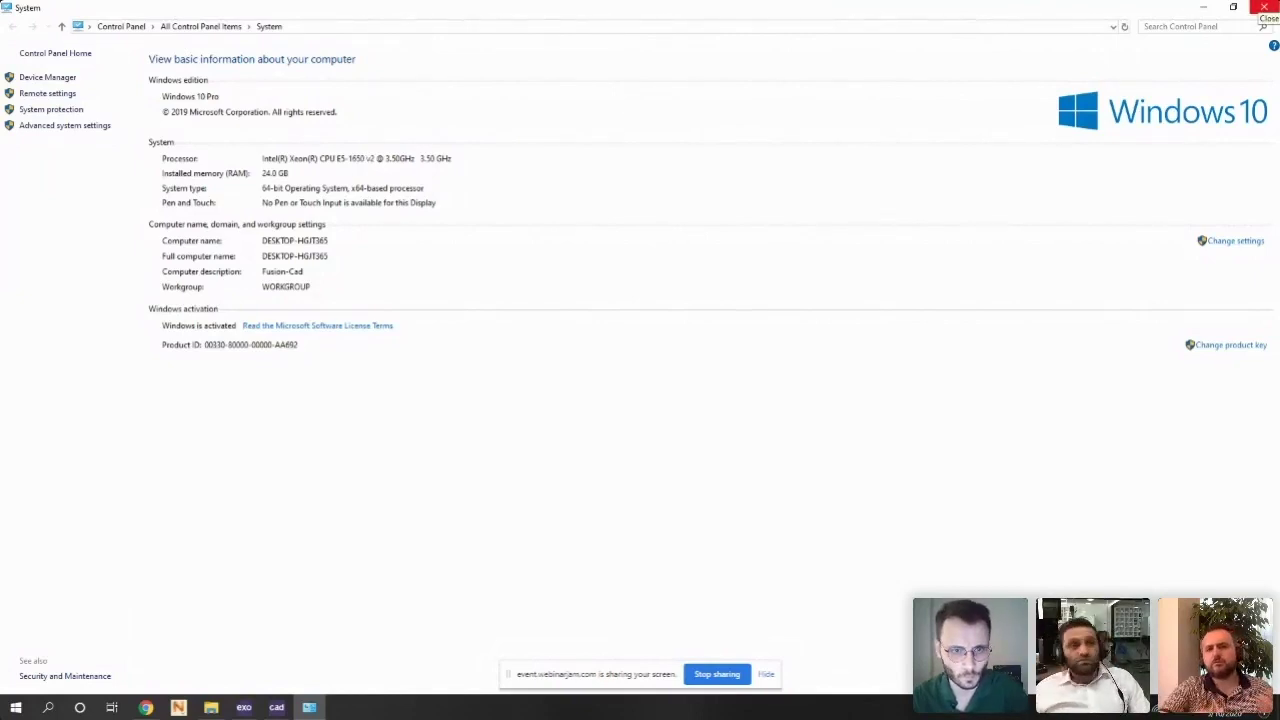
click(1265, 7)
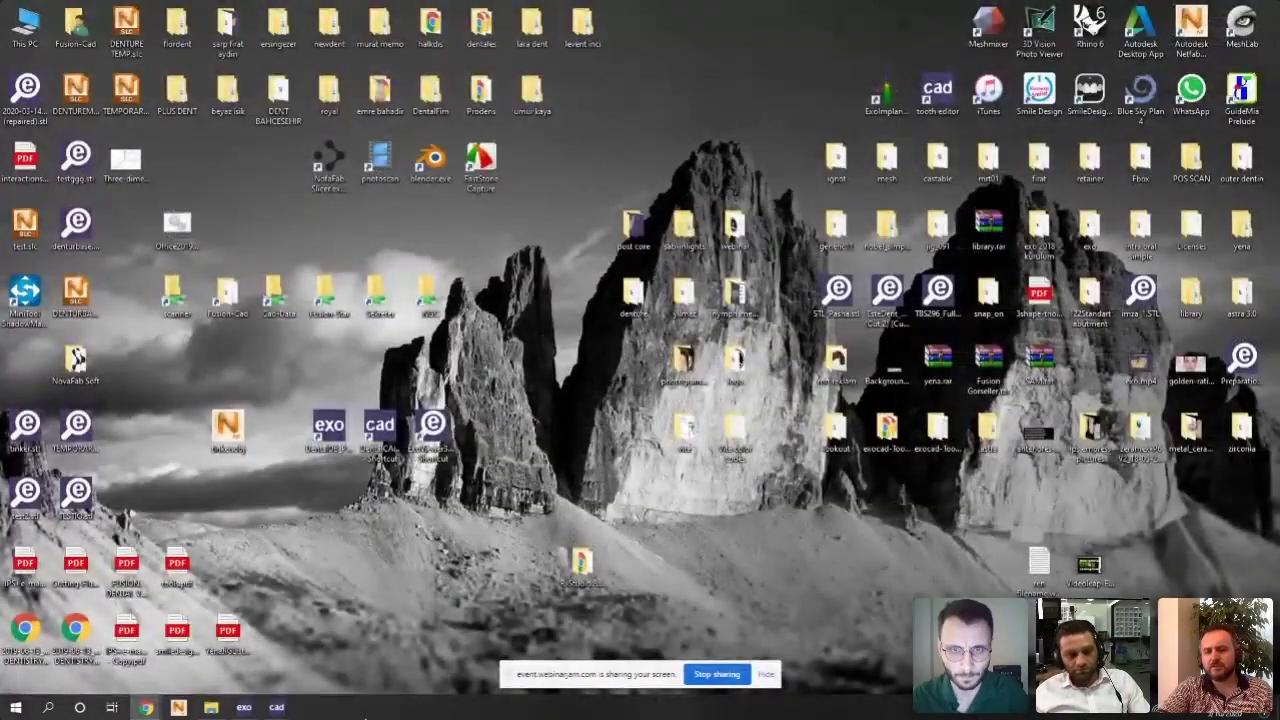
Return to the adapted full denture design in exocad, check its front teeth and proceed to merging and saving the restorations
mouse_move(277, 707)
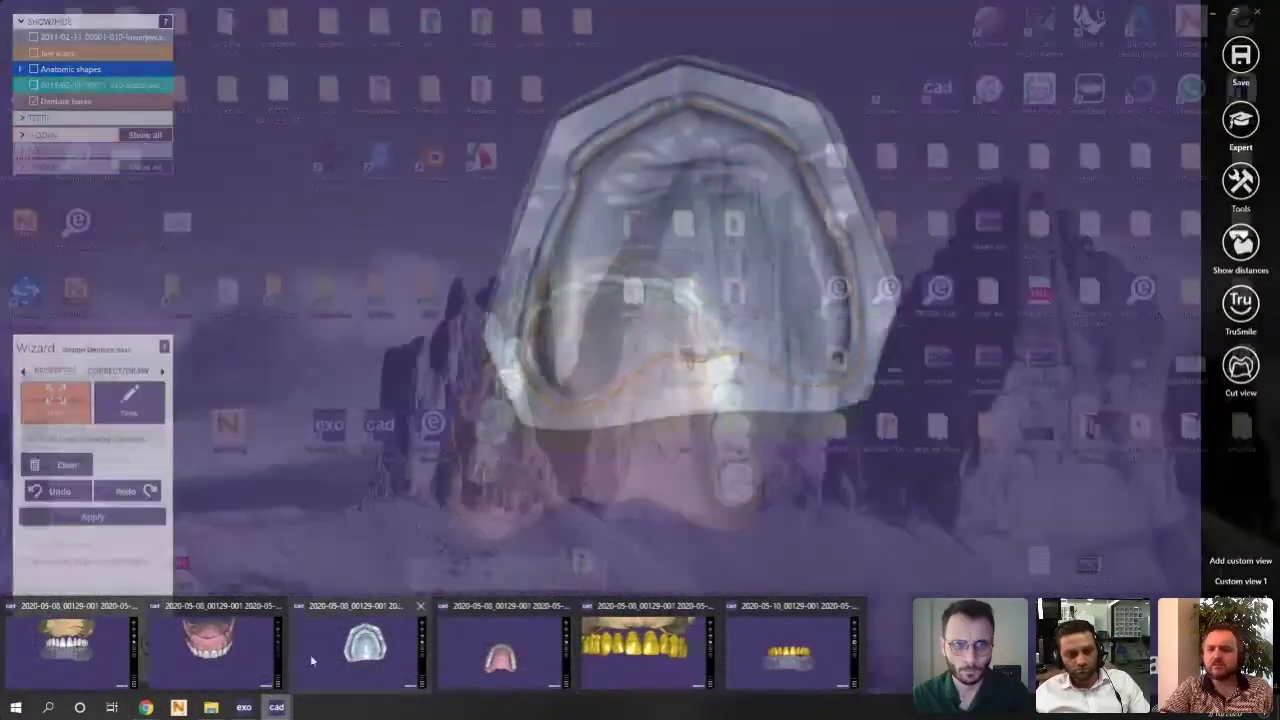
click(310, 654)
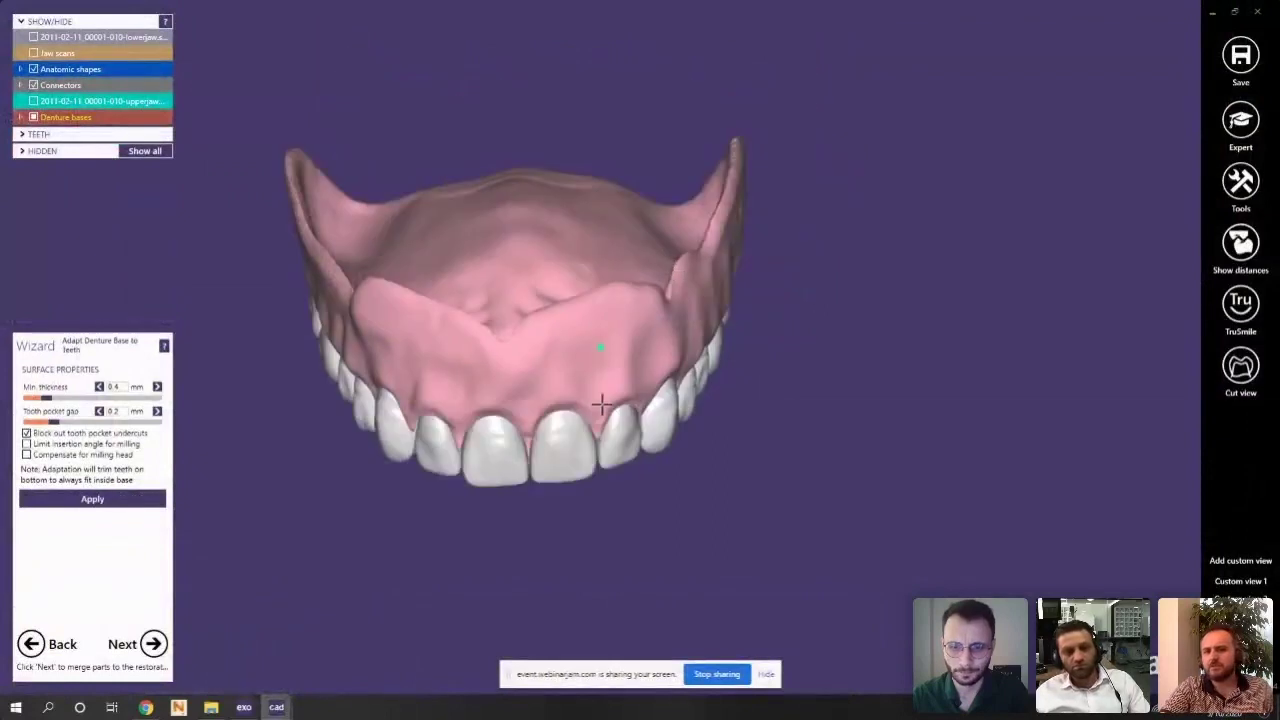
right_drag(602, 406, 536, 397)
scroll(608, 403, up, 5)
scroll(620, 420, down, 4)
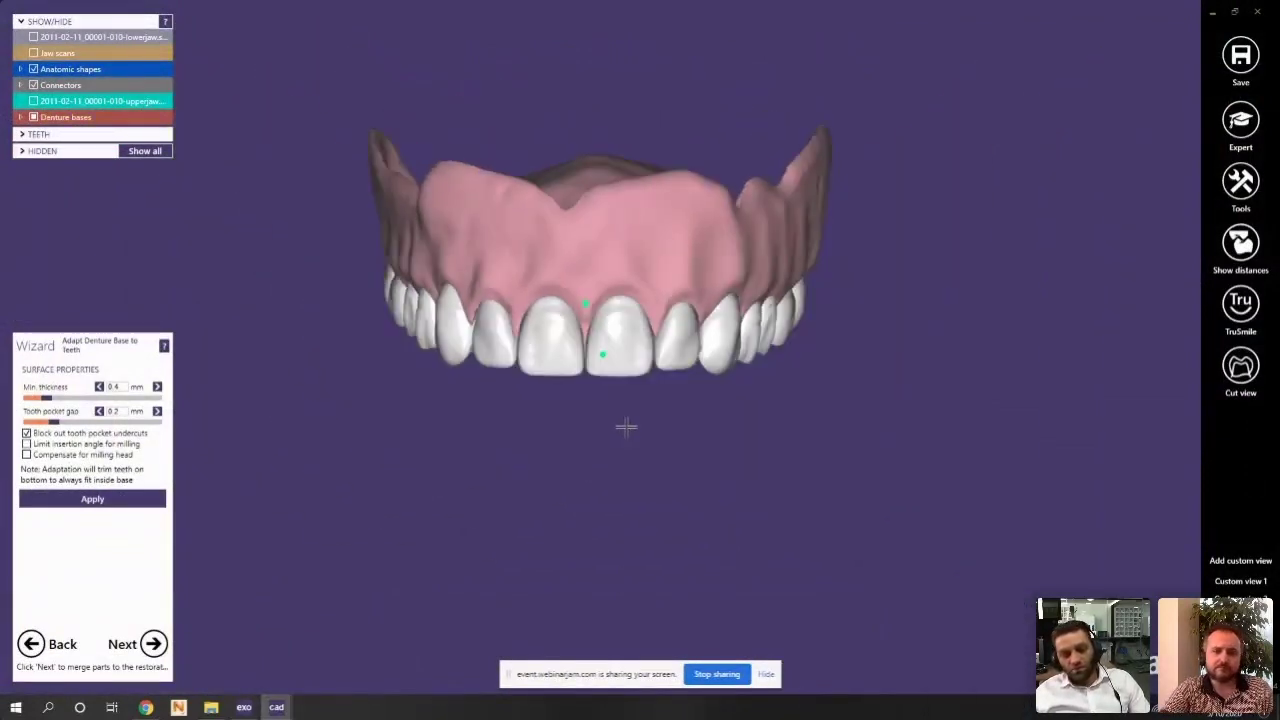
scroll(561, 345, up, 1)
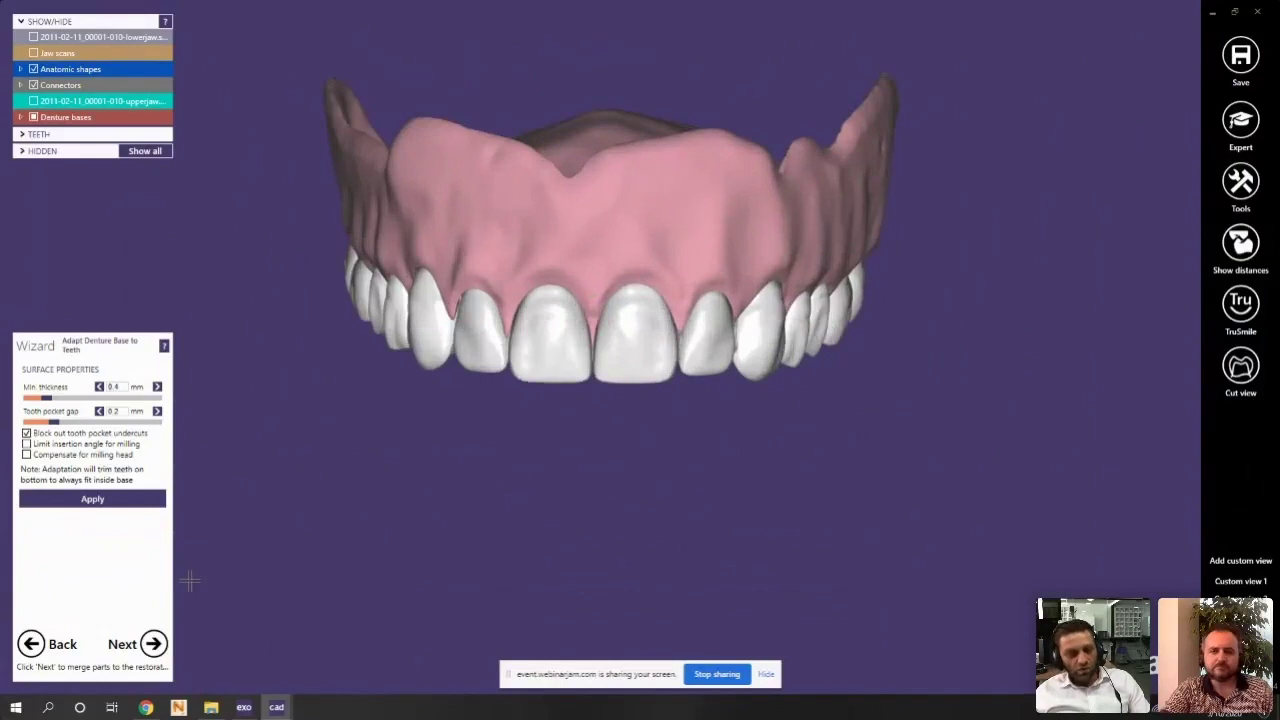
click(153, 645)
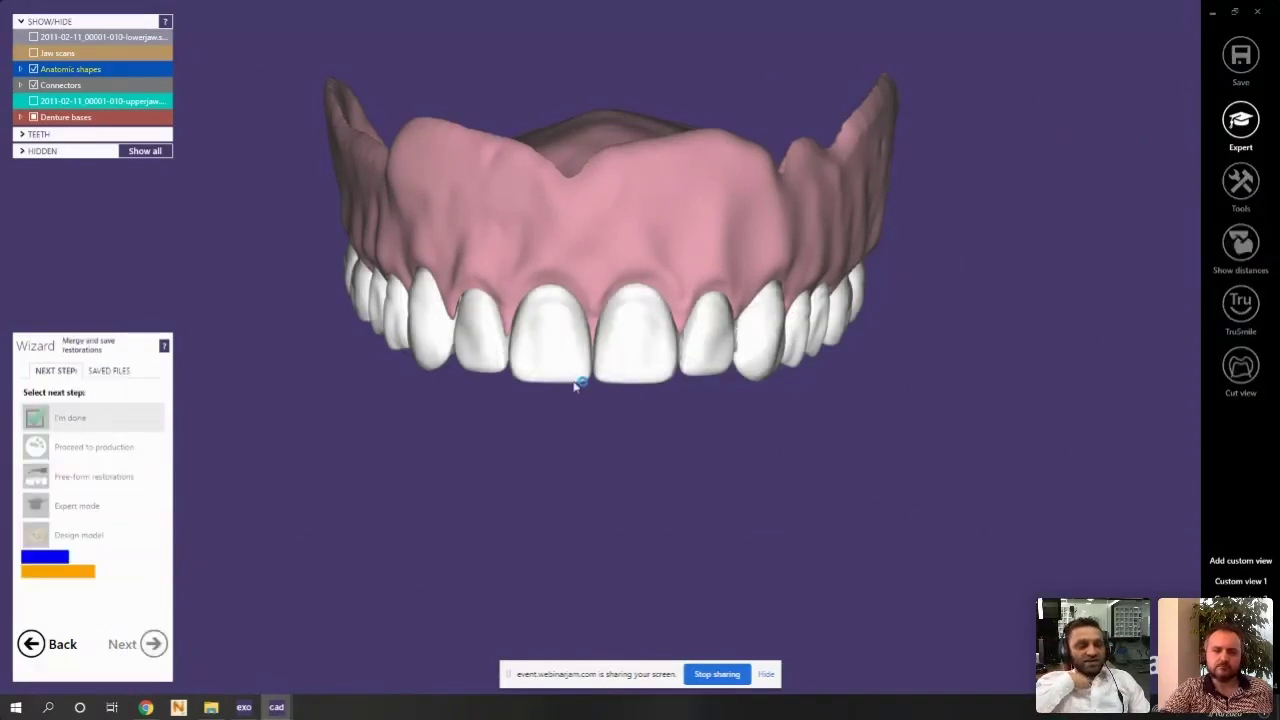
Examine the denture base and teeth from the side, and the connectors between the front teeth from the palatal side
right_drag(590, 202, 632, 346)
scroll(597, 400, up, 5)
right_drag(954, 486, 634, 298)
scroll(653, 298, up, 3)
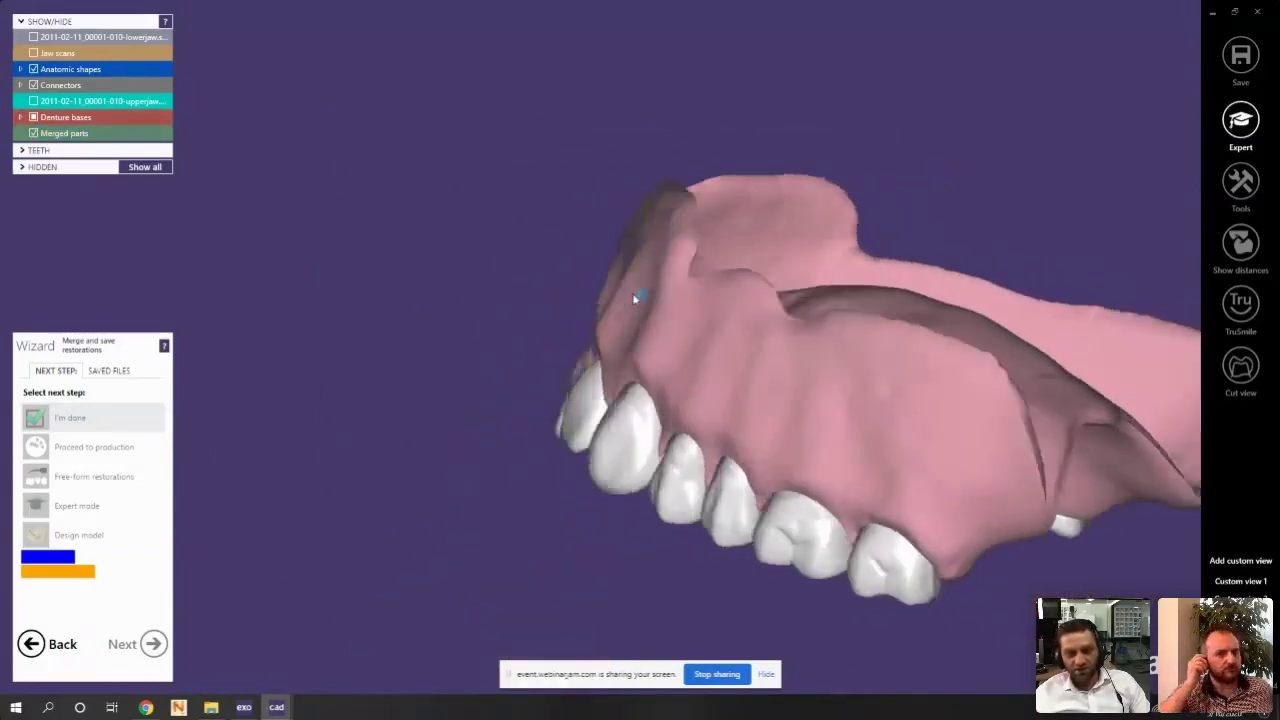
scroll(747, 177, up, 4)
scroll(747, 177, down, 5)
right_drag(768, 349, 651, 400)
scroll(620, 410, up, 5)
scroll(655, 401, up, 3)
scroll(659, 403, down, 2)
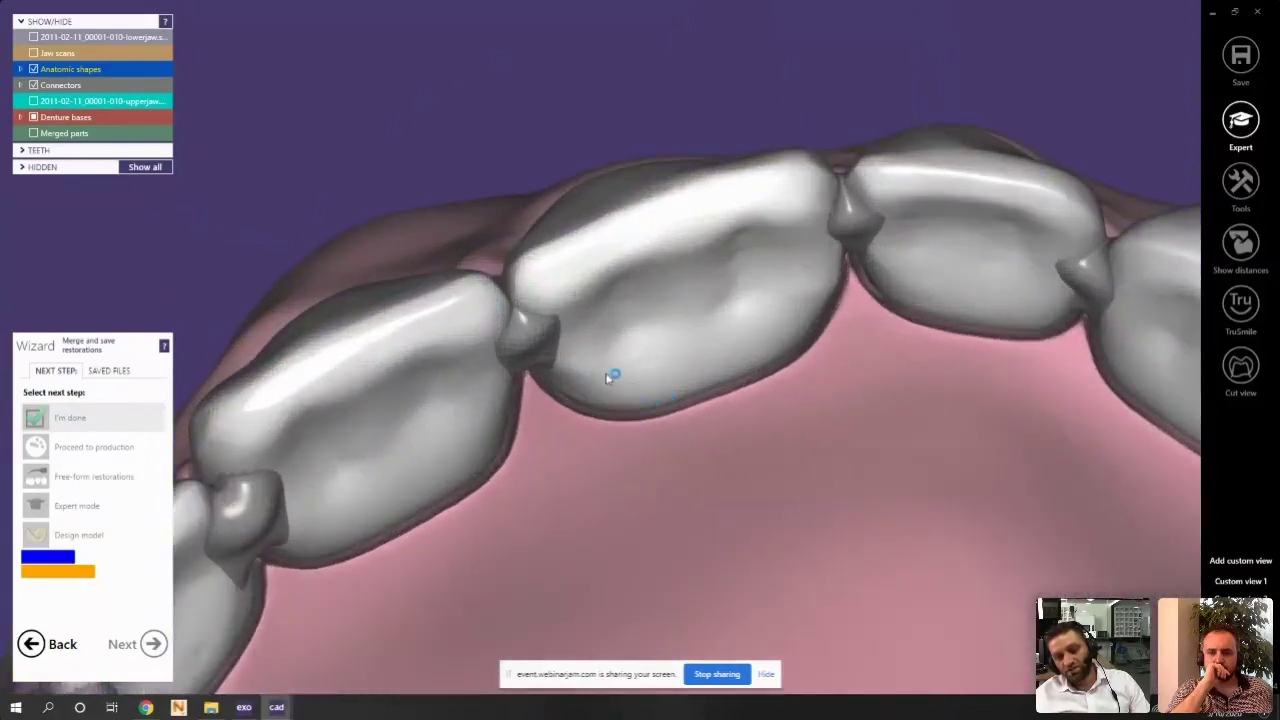
scroll(600, 370, down, 3)
right_drag(580, 366, 557, 373)
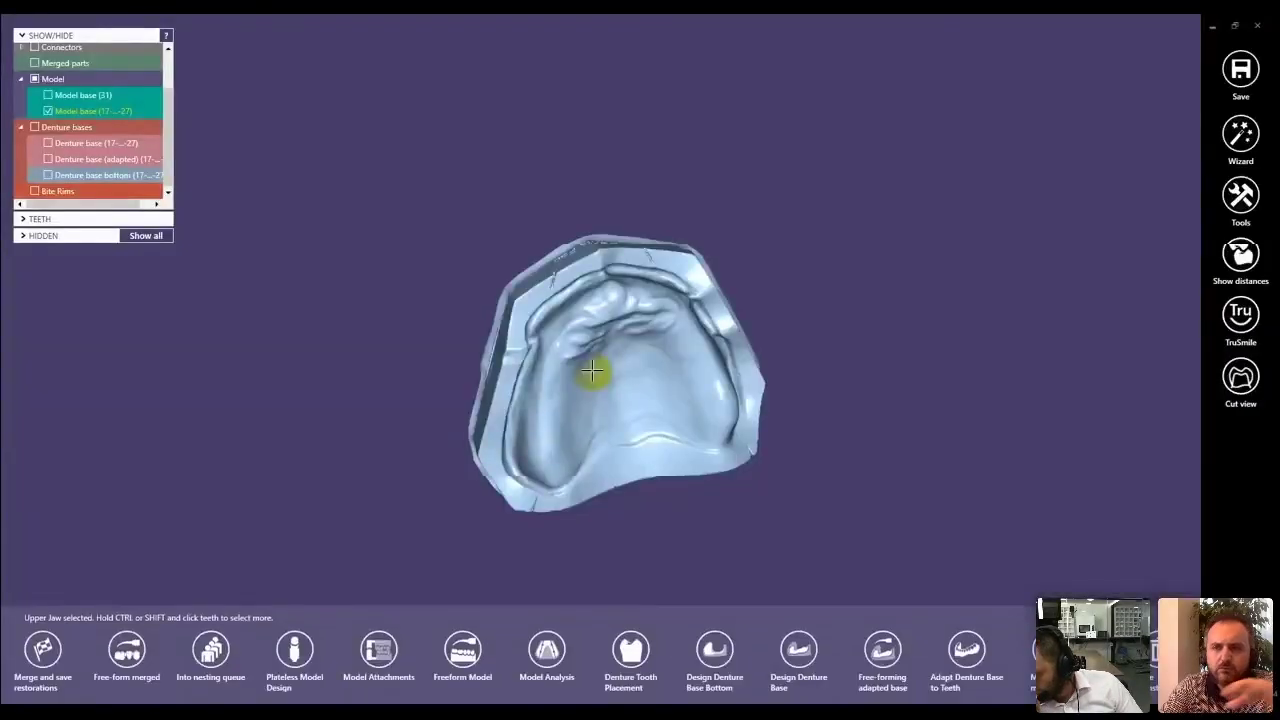
View the supported tooth arches on the build platform in NovaFab Soft
click(580, 357)
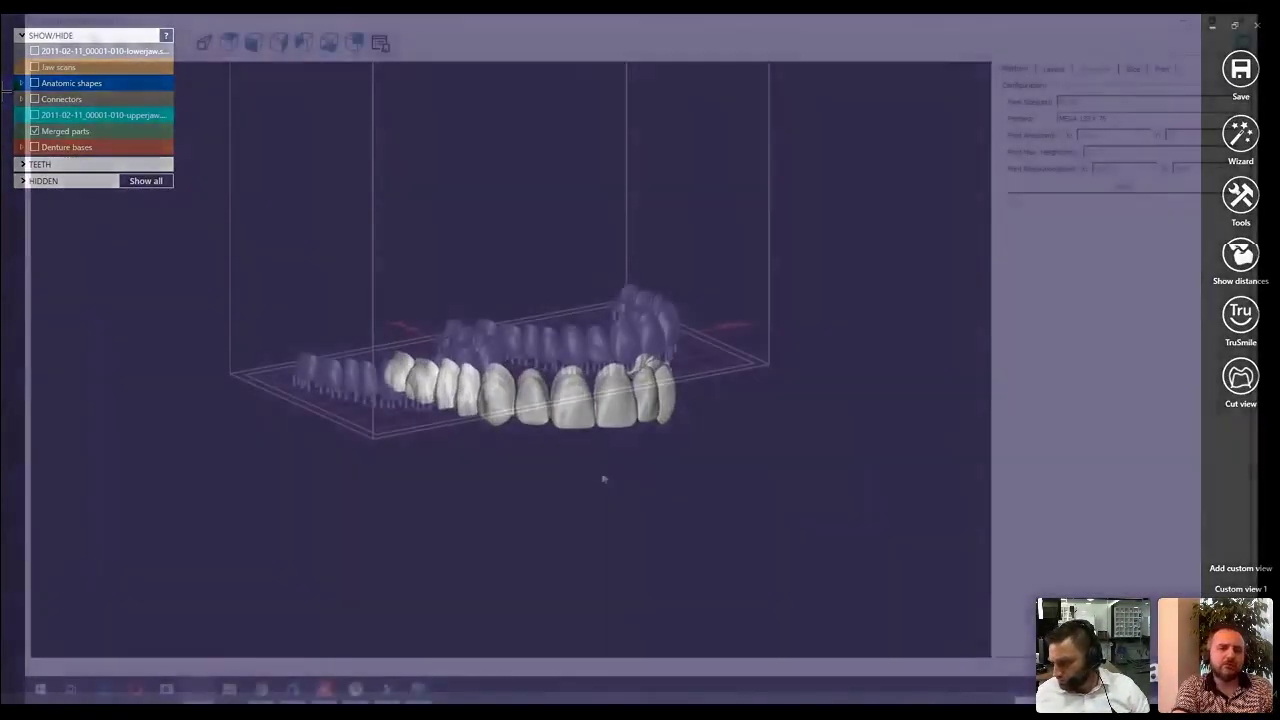
drag(600, 449, 445, 439)
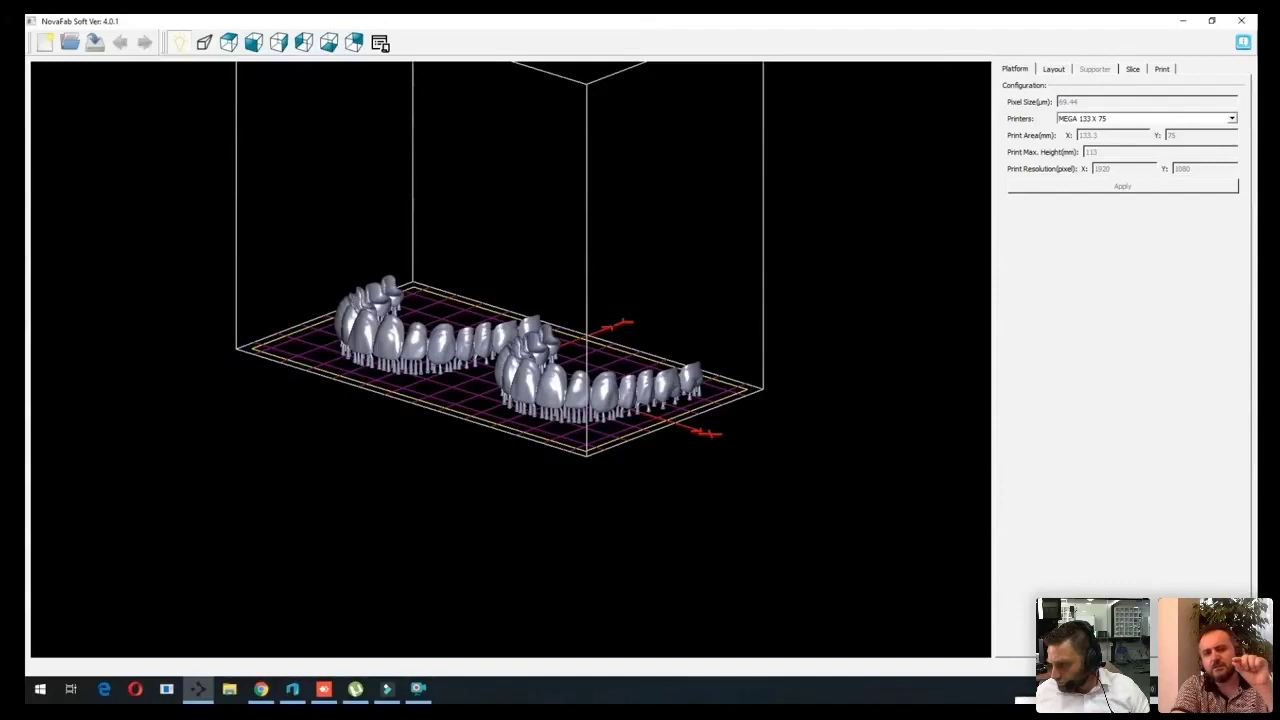
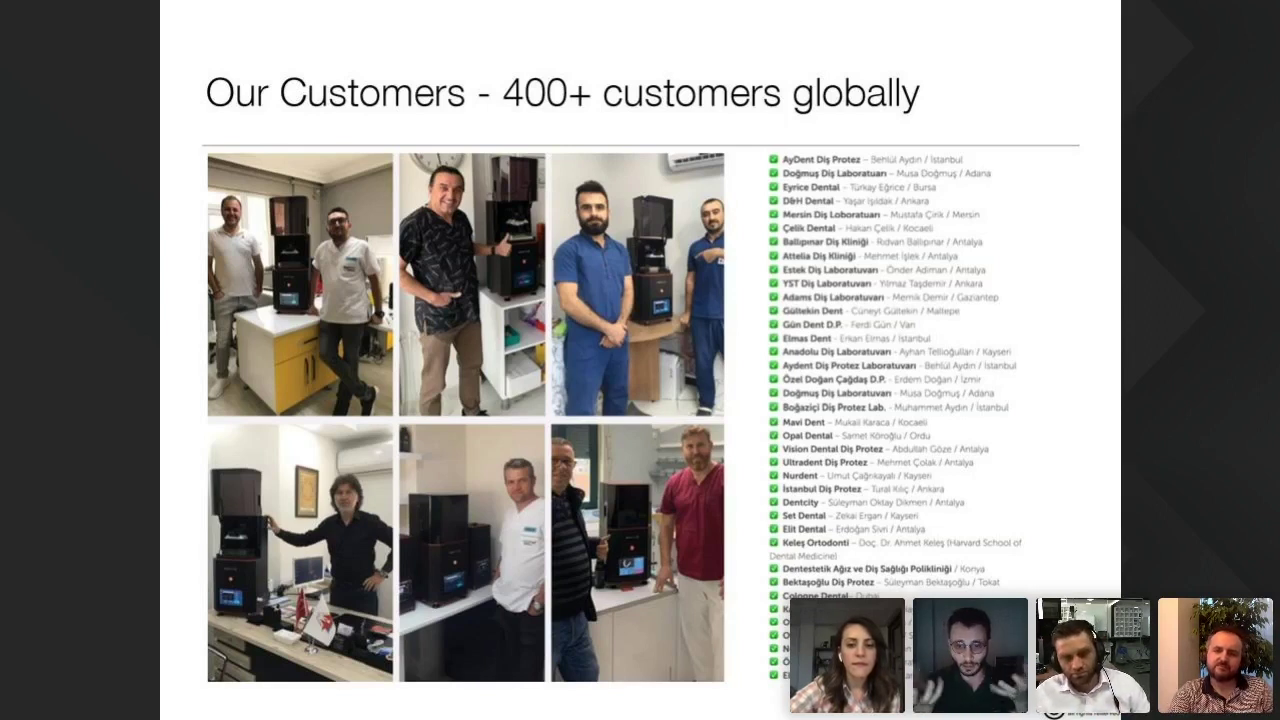
key(Right)
key(Left)
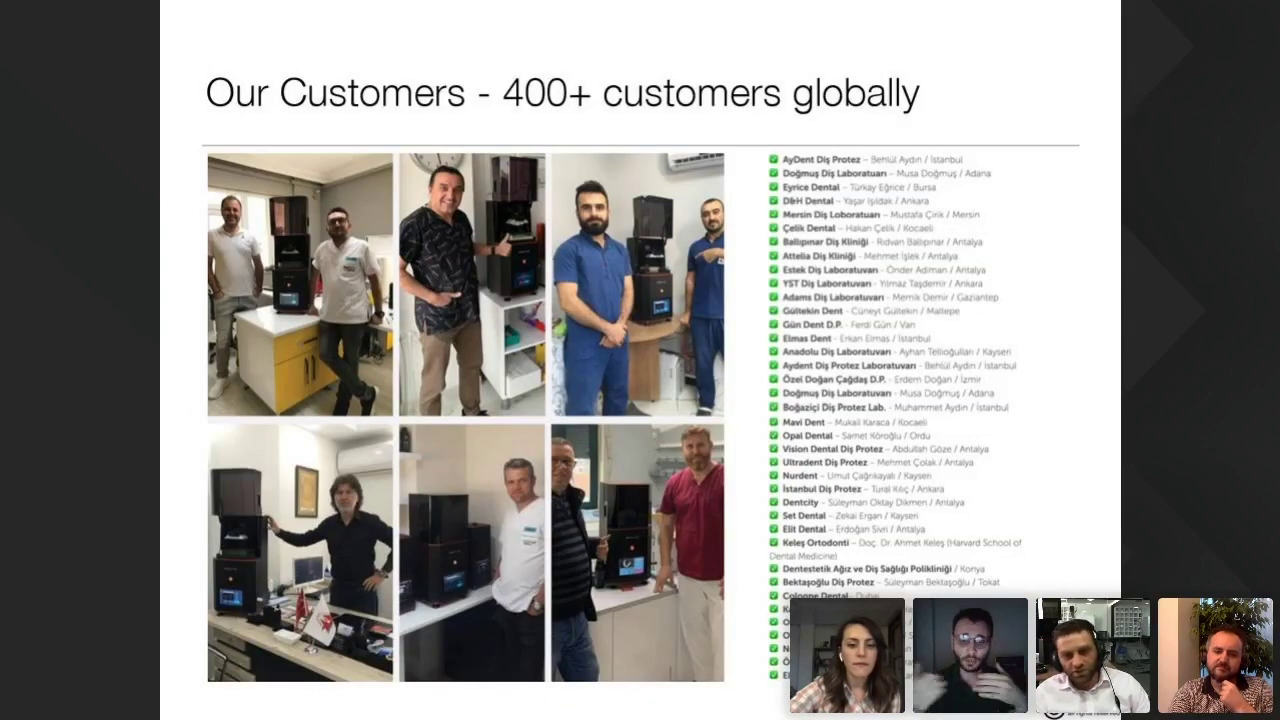
key(Right)
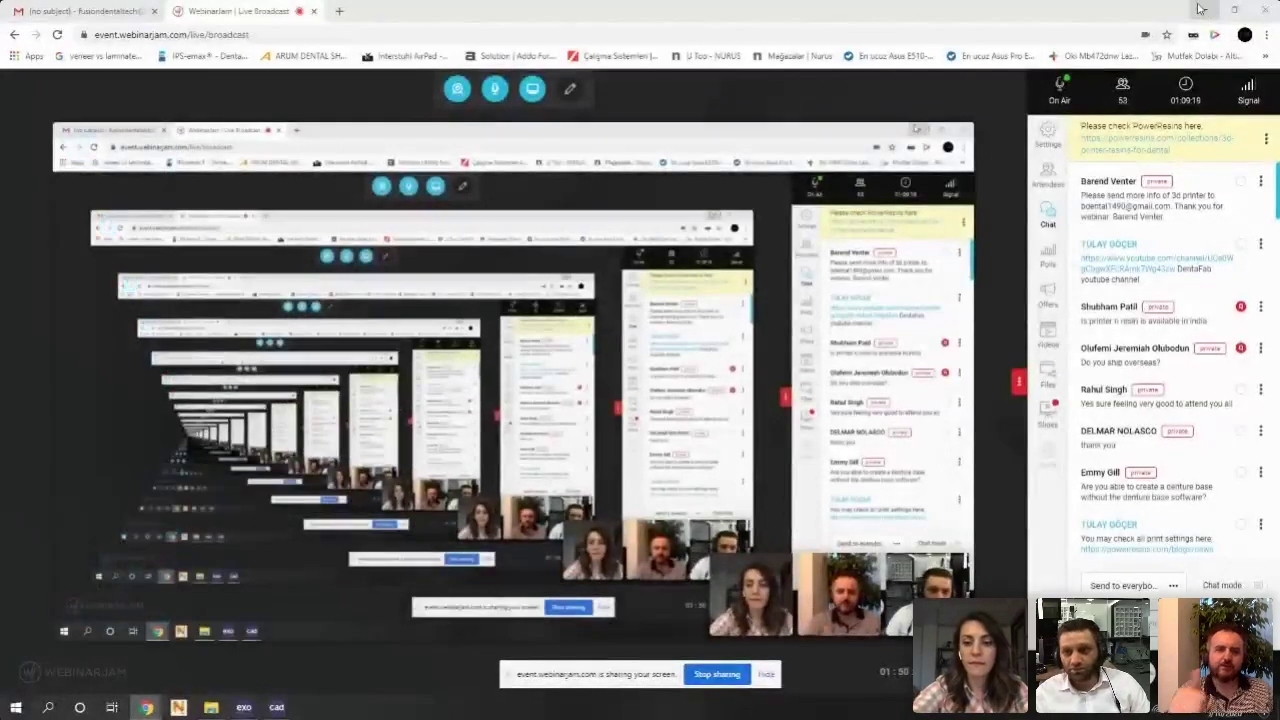
Return from the browser to the exocad denture design and examine the tooth sockets in the denture base
click(1200, 9)
right_drag(654, 309, 600, 348)
scroll(605, 350, up, 5)
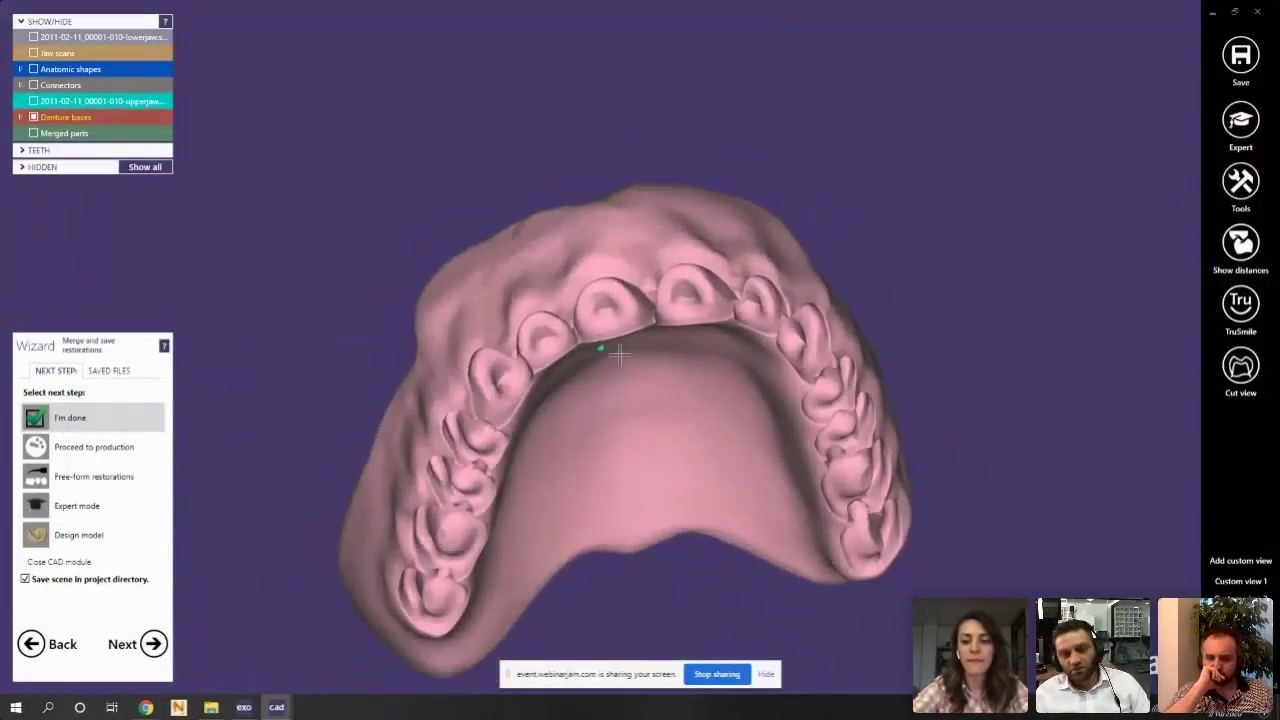
Show the anatomic shapes together with the denture base and switch a central front tooth between opaque and transparent display
click(33, 69)
right_drag(220, 154, 636, 428)
scroll(610, 425, up, 4)
shift+middle_click(516, 423)
scroll(526, 423, down, 3)
middle_drag(528, 423, 600, 347)
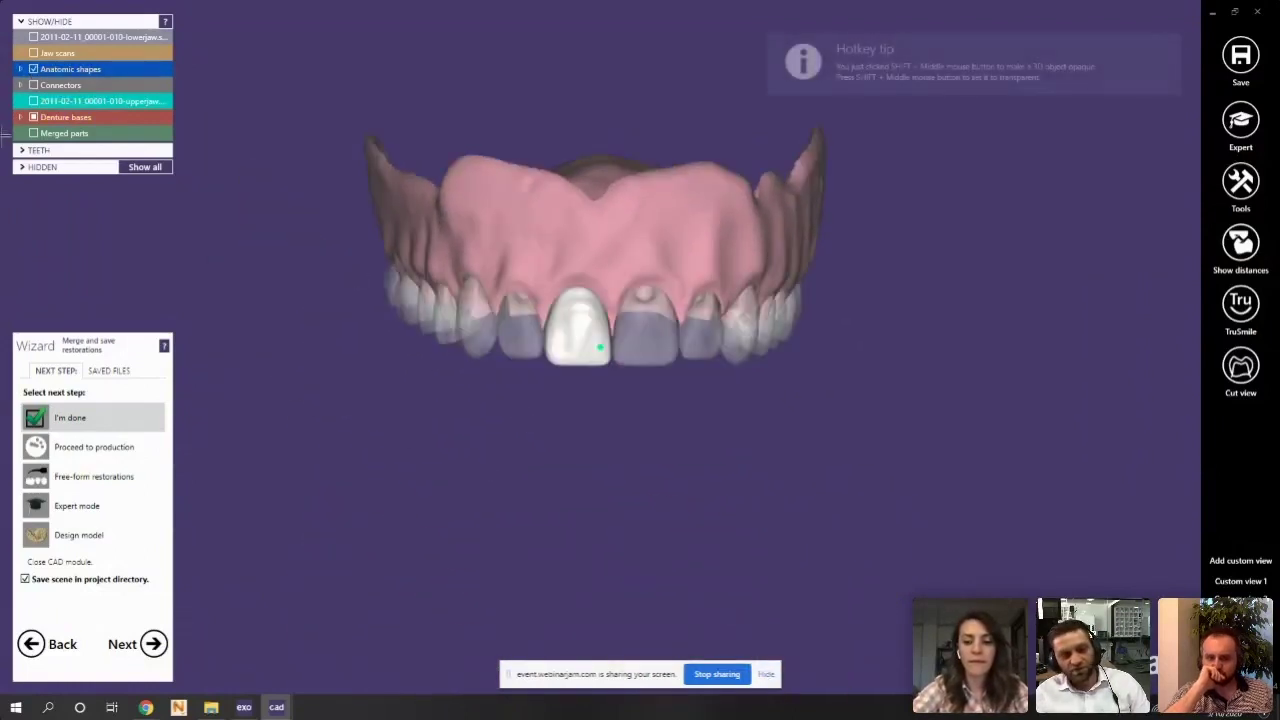
shift+middle_click(577, 330)
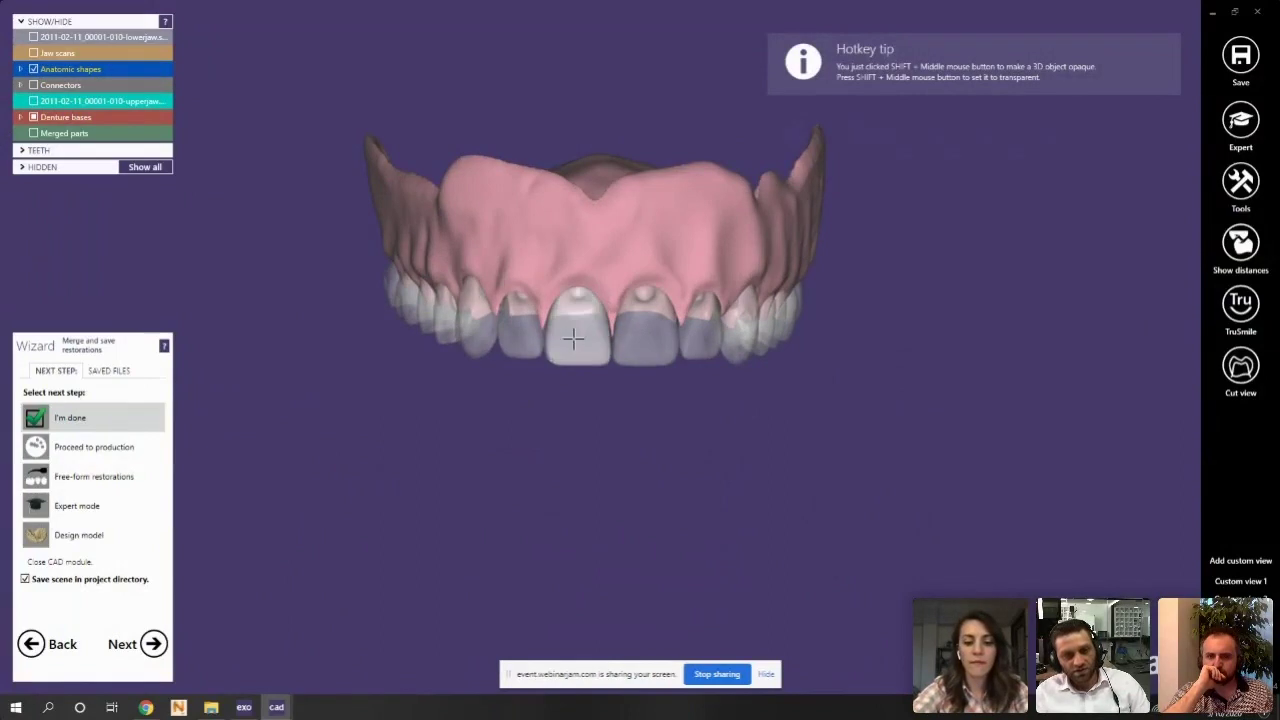
View the denture base without teeth, and the anatomic shapes alone with the denture bases hidden
click(34, 69)
right_drag(709, 403, 598, 310)
click(34, 69)
click(34, 117)
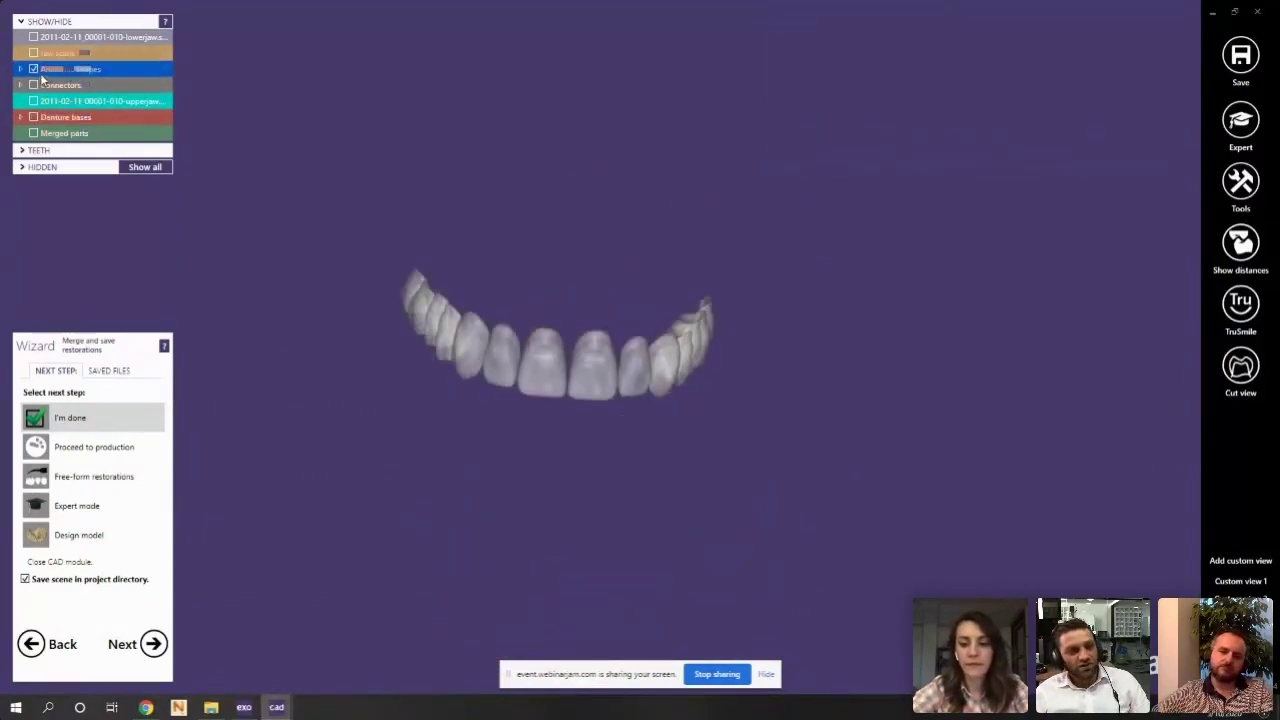
scroll(597, 431, up, 4)
mouse_move(537, 296)
right_down()
mouse_move(557, 343)
mouse_move(514, 297)
right_up()
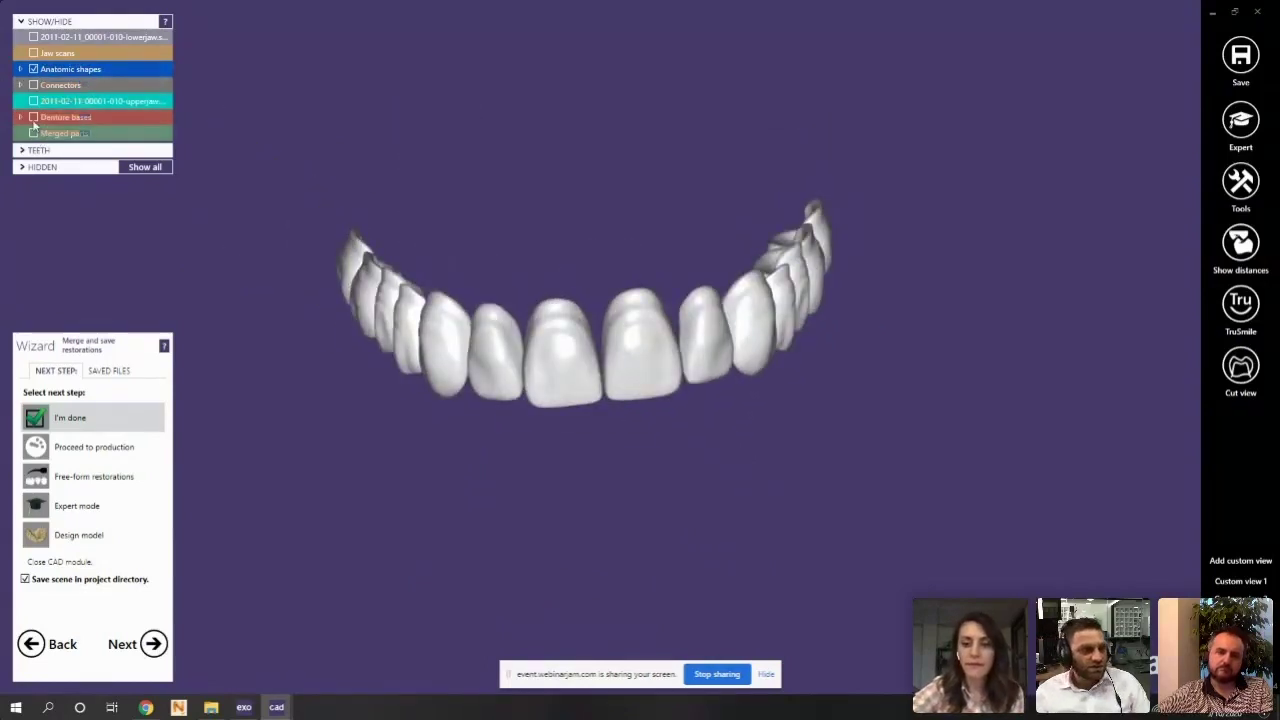
Show the connectors together with the anatomic shapes and inspect the joined tooth arch from the side
click(34, 85)
right_drag(575, 300, 530, 407)
scroll(592, 356, up, 4)
scroll(530, 407, down, 4)
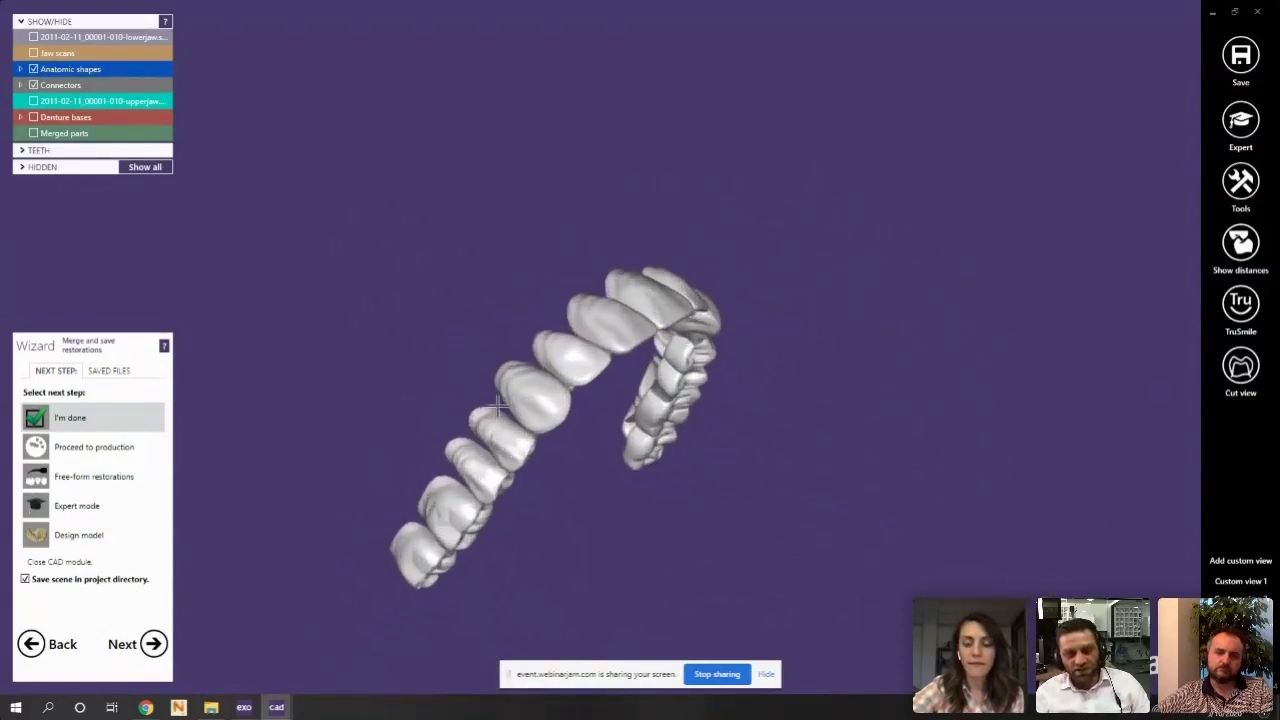
scroll(497, 405, up, 2)
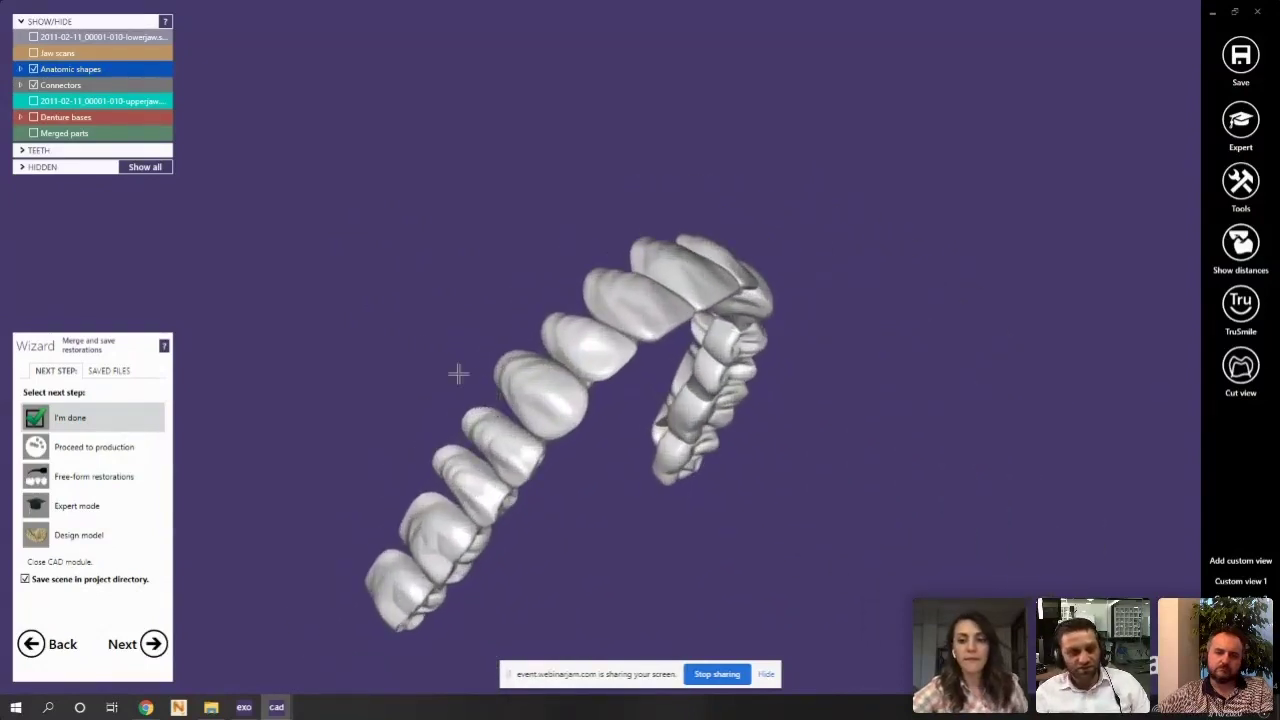
Show the denture bases again together with the teeth and connectors
click(33, 117)
ctrl+middle_click(328, 249)
right_drag(560, 378, 540, 480)
scroll(503, 383, down, 2)
right_drag(381, 314, 90, 160)
Compare the individual denture bases on the model, leaving only the adapted denture base visible with the teeth and connectors
click(20, 117)
right_drag(520, 340, 701, 394)
scroll(701, 394, up, 2)
scroll(702, 394, up, 3)
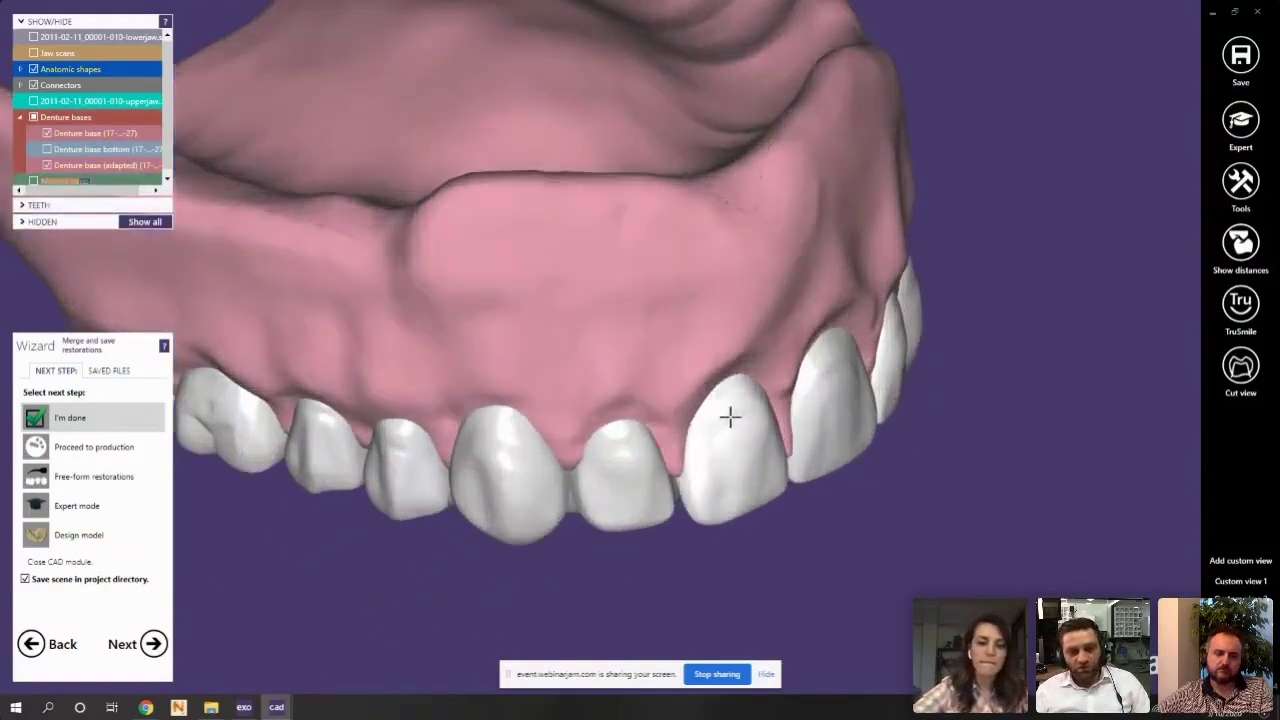
scroll(729, 417, down, 2)
middle_click(729, 417)
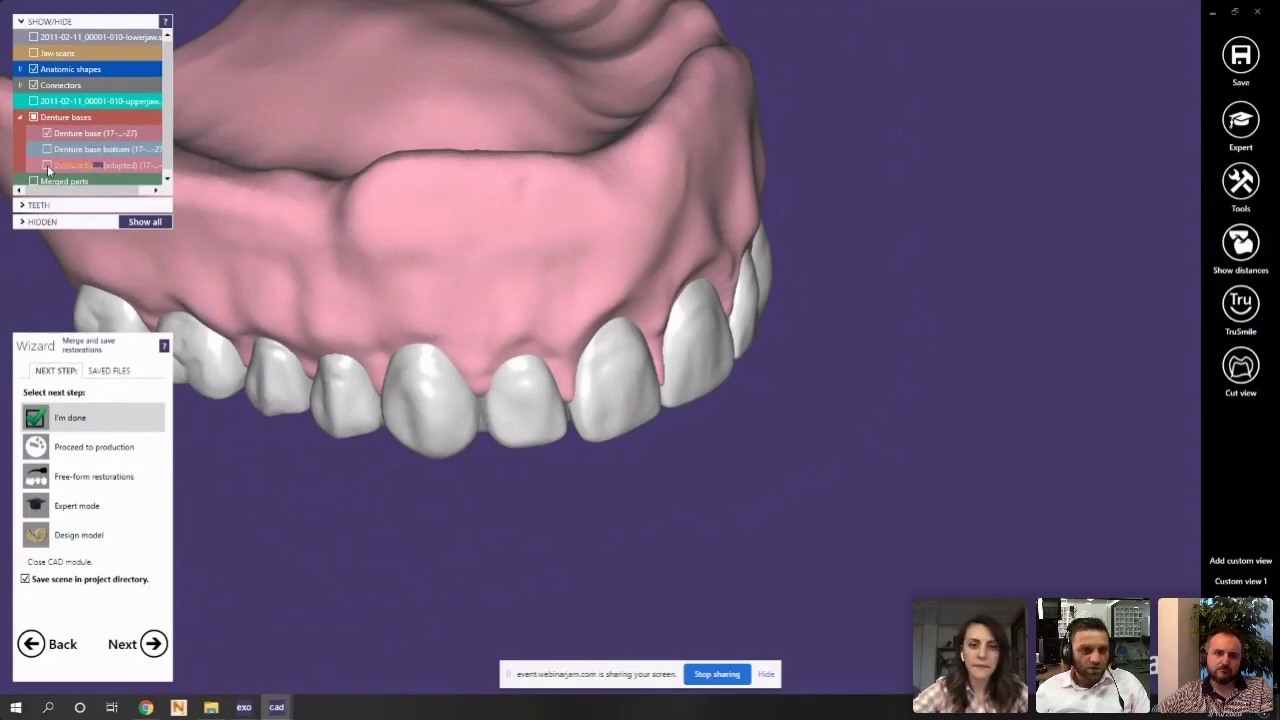
click(47, 134)
scroll(600, 343, down, 3)
right_drag(600, 343, 577, 320)
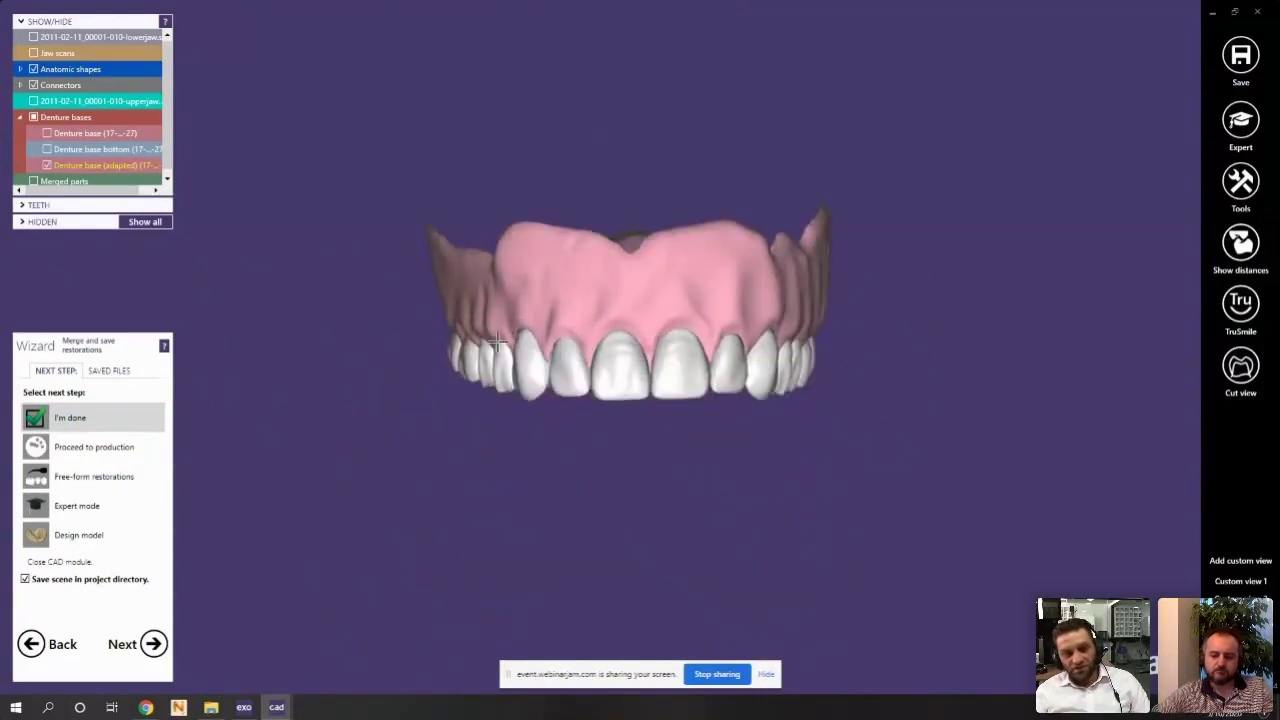
Save the visible scene as a plain STL file named try_in, using the original coordinate system of the scan data
right_click(333, 305)
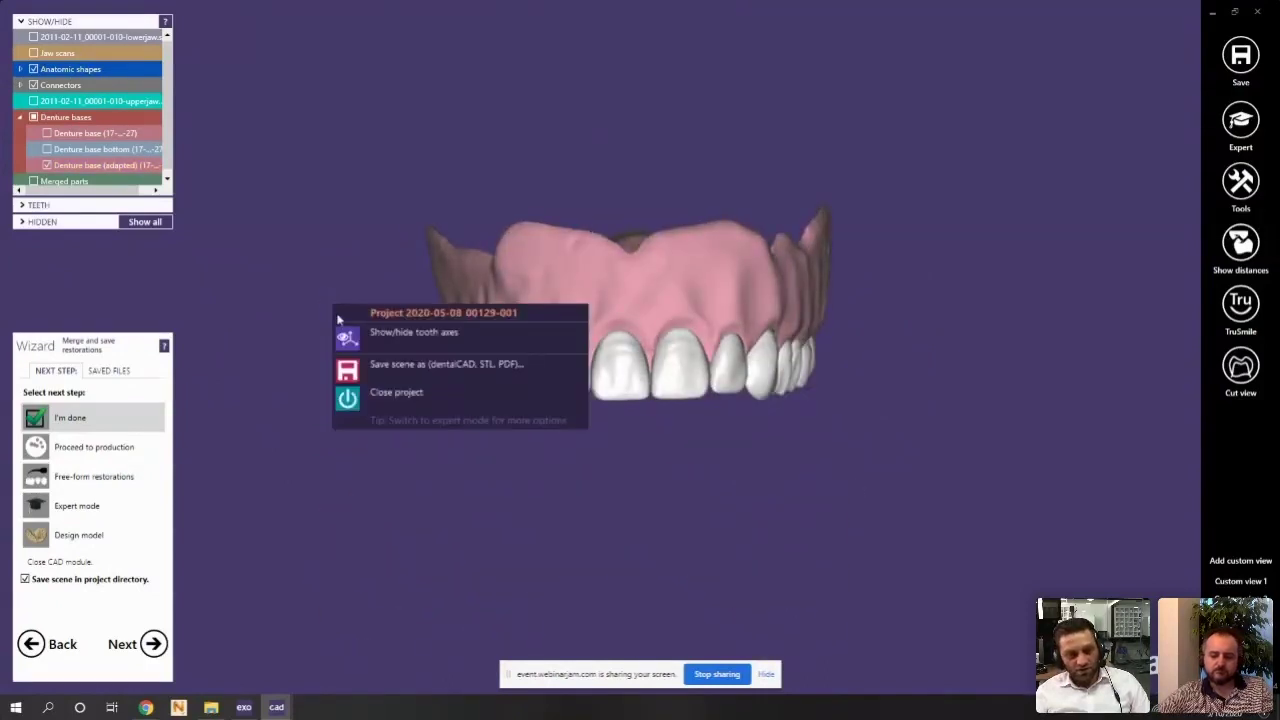
click(380, 375)
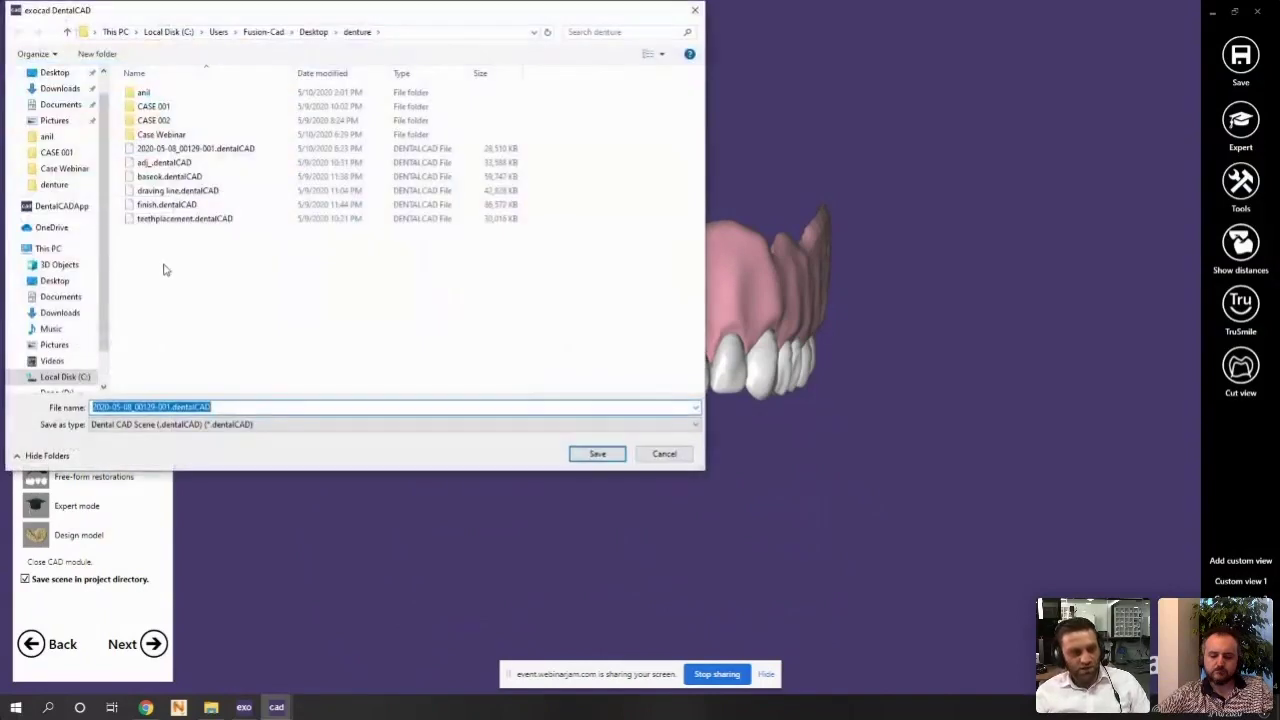
click(188, 428)
click(190, 451)
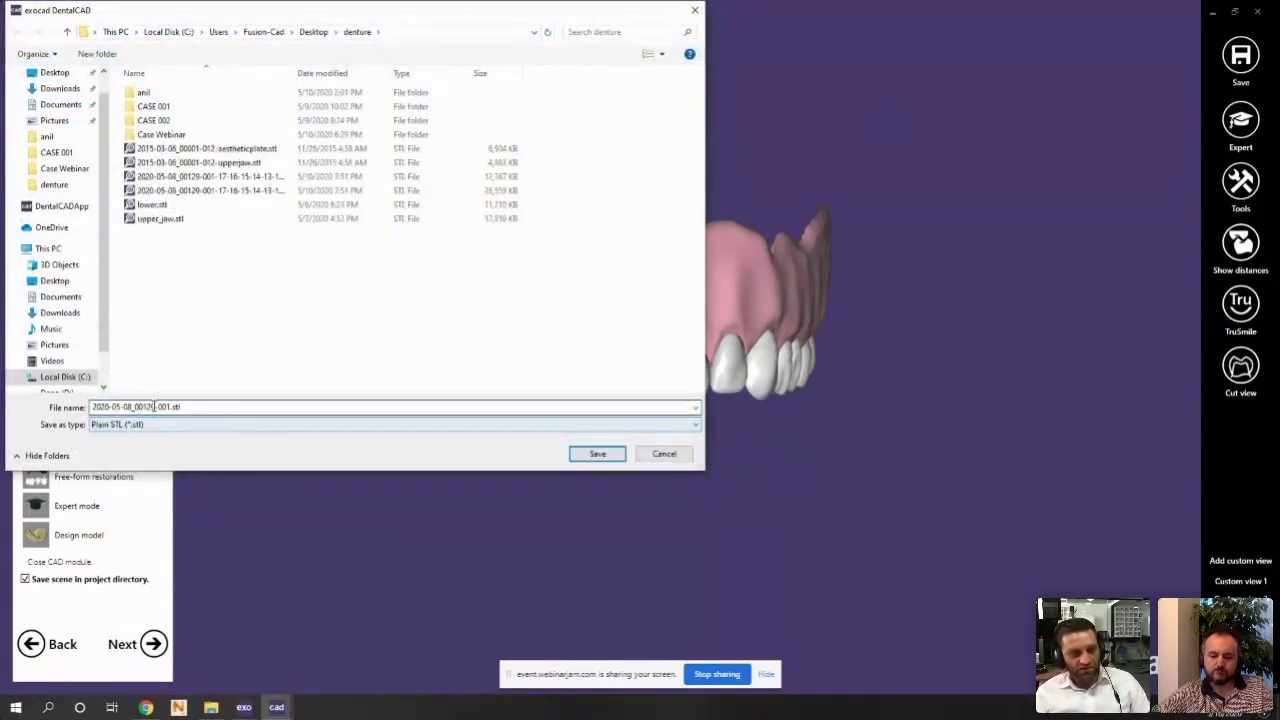
text(try_in)
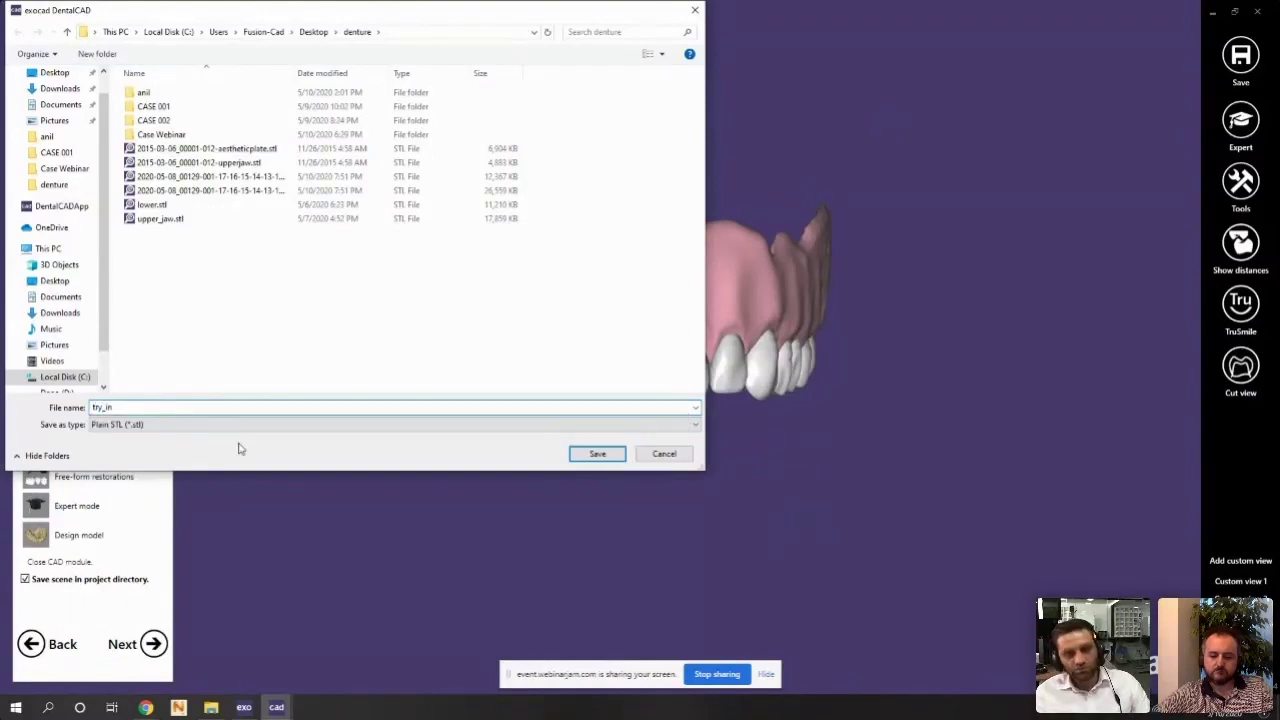
click(592, 453)
click(569, 417)
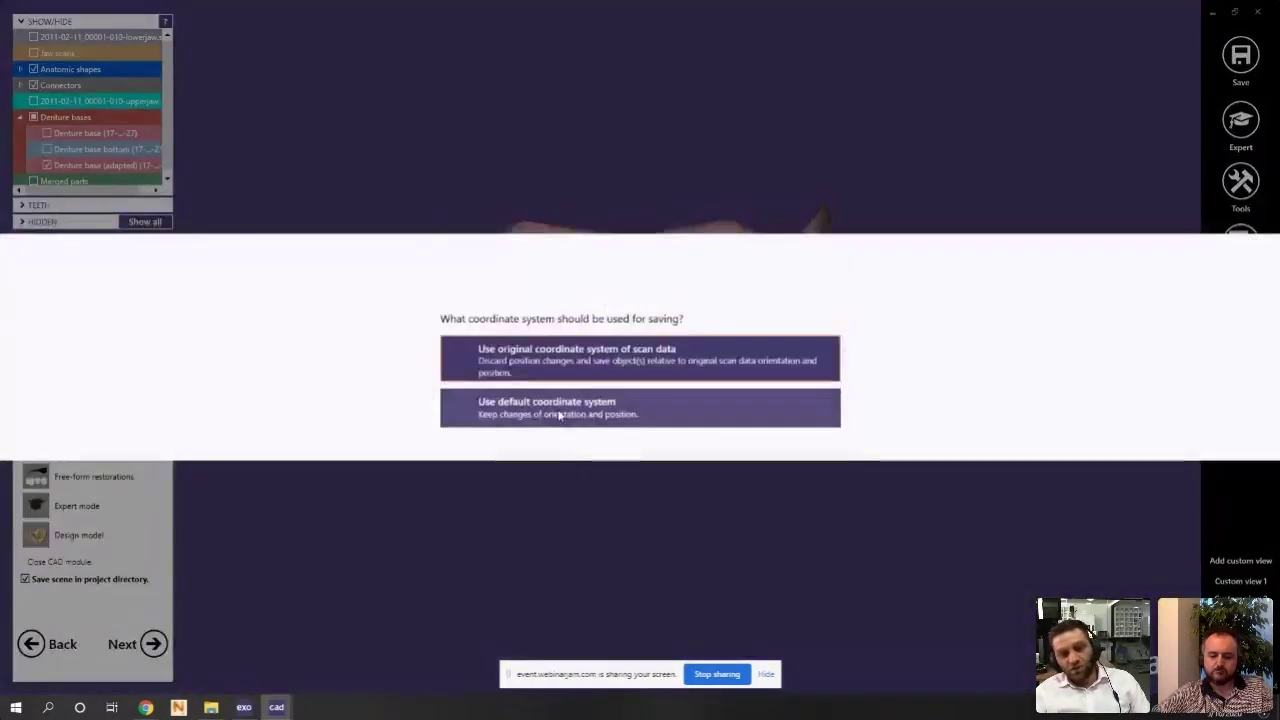
click(463, 363)
Examine the adapted denture base and front teeth of the try-in from the front and sides
scroll(571, 367, up, 3)
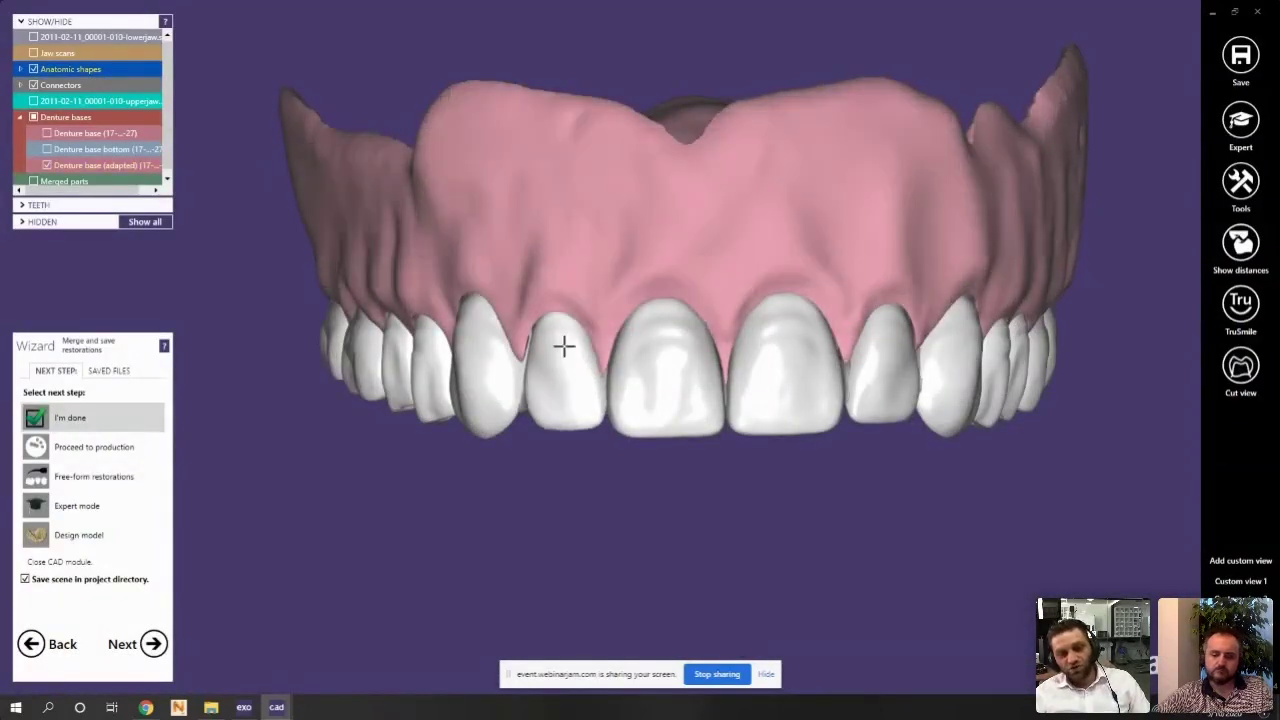
scroll(669, 314, down, 2)
right_drag(669, 314, 461, 354)
right_drag(541, 283, 694, 423)
scroll(673, 372, up, 5)
scroll(628, 403, down, 5)
scroll(592, 341, up, 5)
right_drag(592, 341, 568, 334)
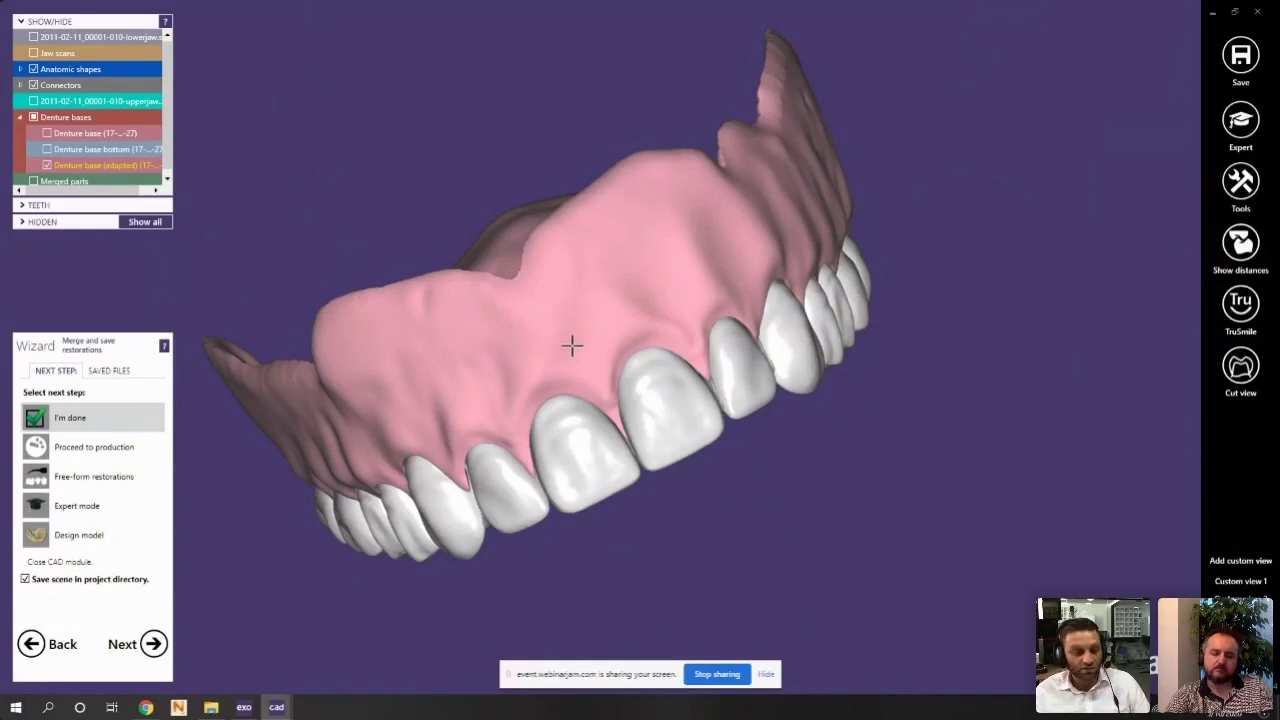
right_drag(575, 345, 601, 420)
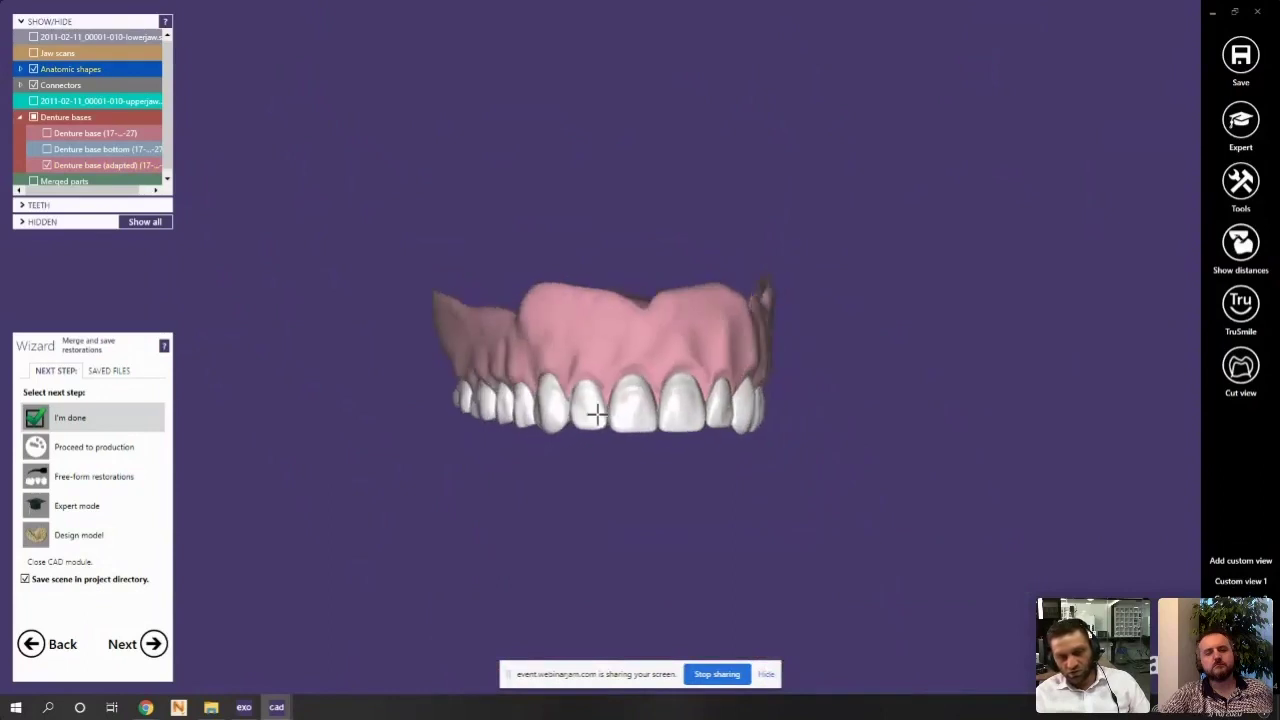
scroll(457, 427, up, 5)
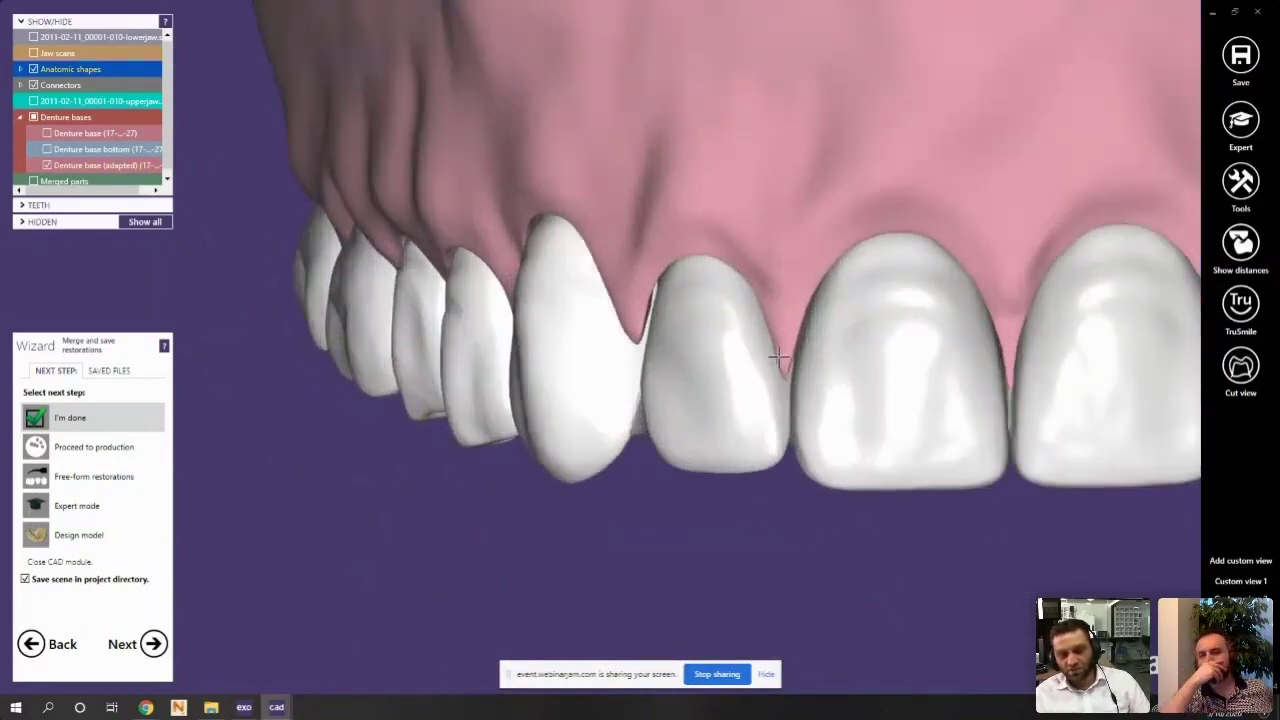
middle_click(774, 357)
scroll(606, 352, down, 3)
middle_click(820, 363)
scroll(604, 356, down, 2)
right_drag(583, 374, 594, 366)
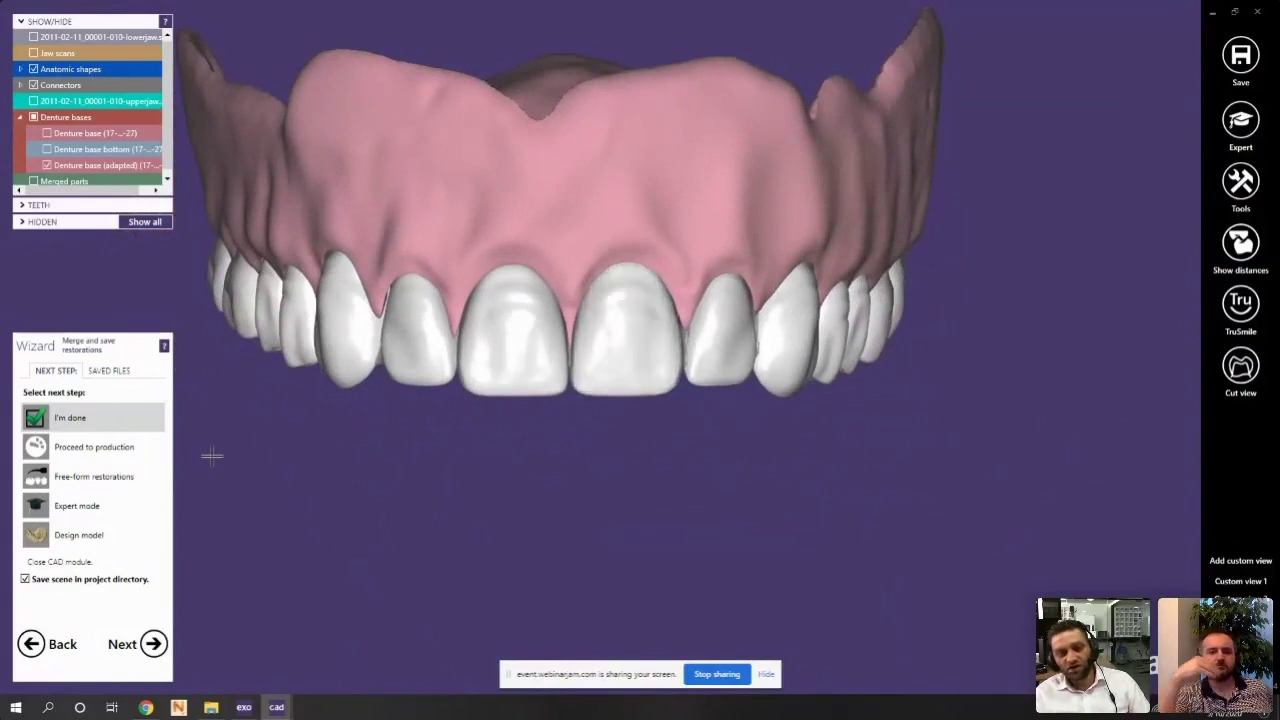
Hide the anatomic shapes and connectors and examine the tooth sockets of the adapted denture base from the occlusal side
click(34, 69)
scroll(522, 304, down, 4)
right_drag(543, 434, 568, 220)
click(34, 85)
scroll(583, 500, down, 3)
middle_click(583, 500)
right_drag(583, 500, 599, 488)
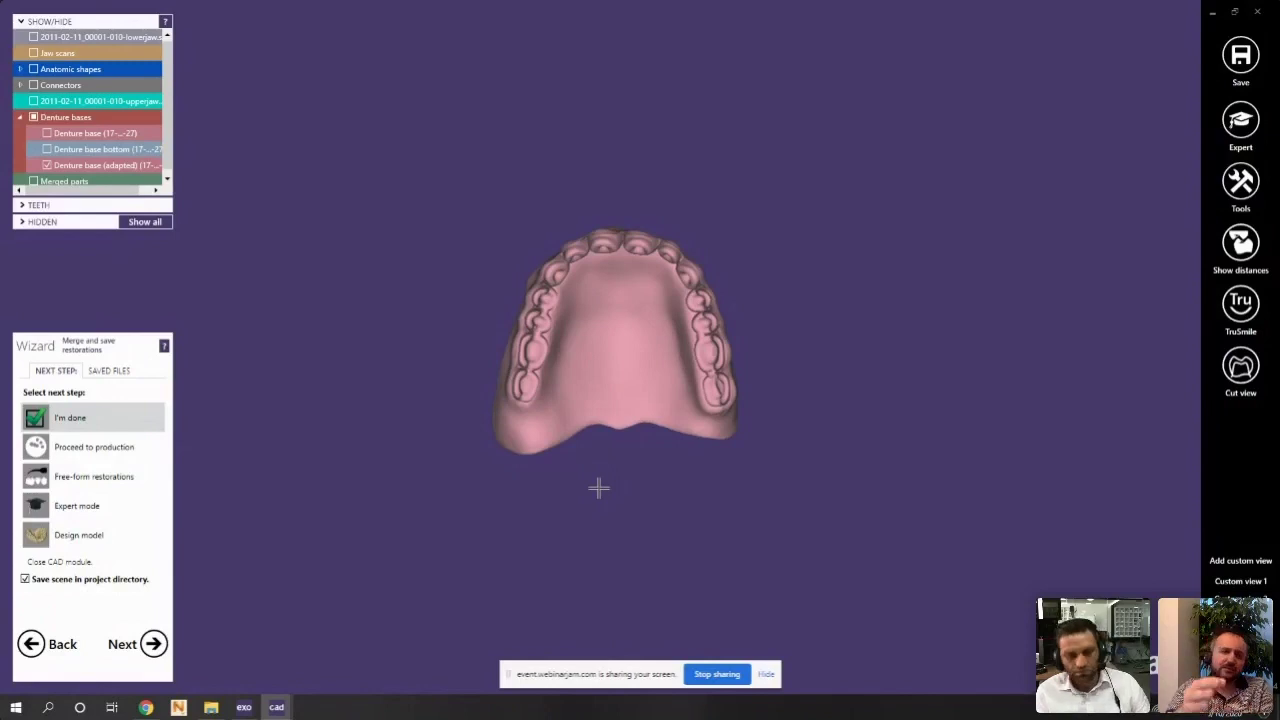
scroll(643, 346, up, 3)
right_drag(614, 292, 620, 339)
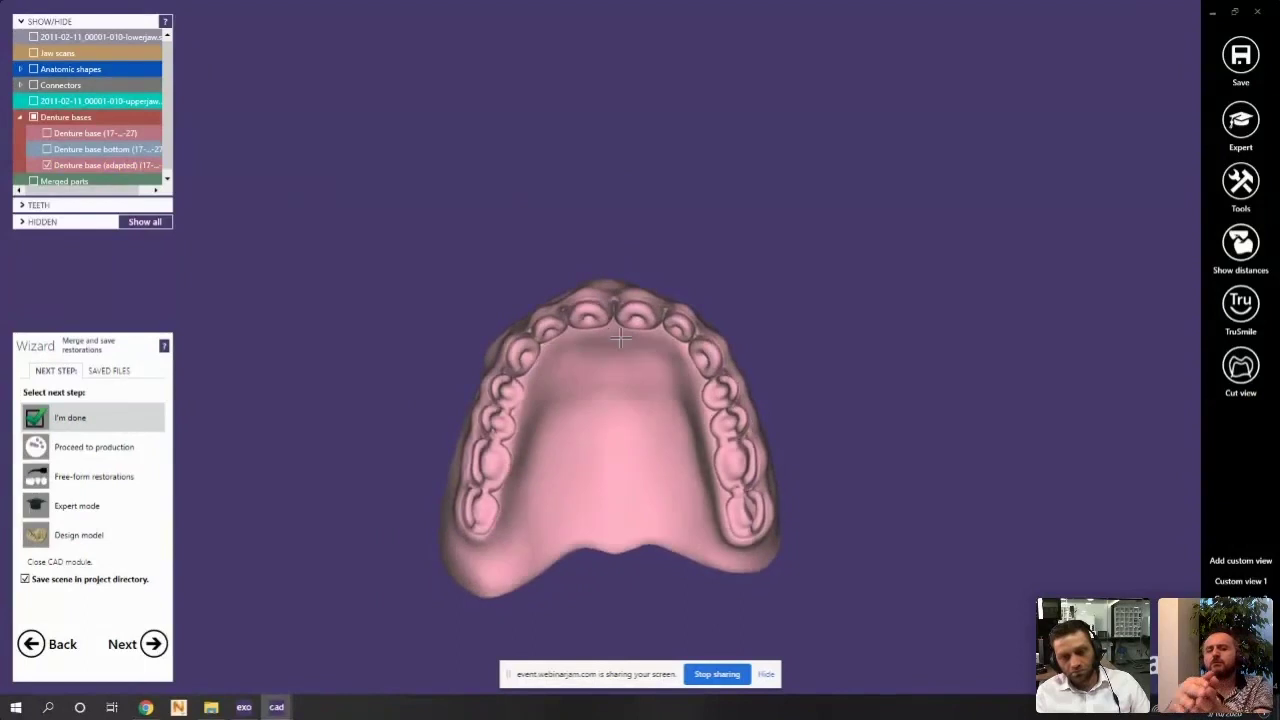
scroll(620, 339, up, 2)
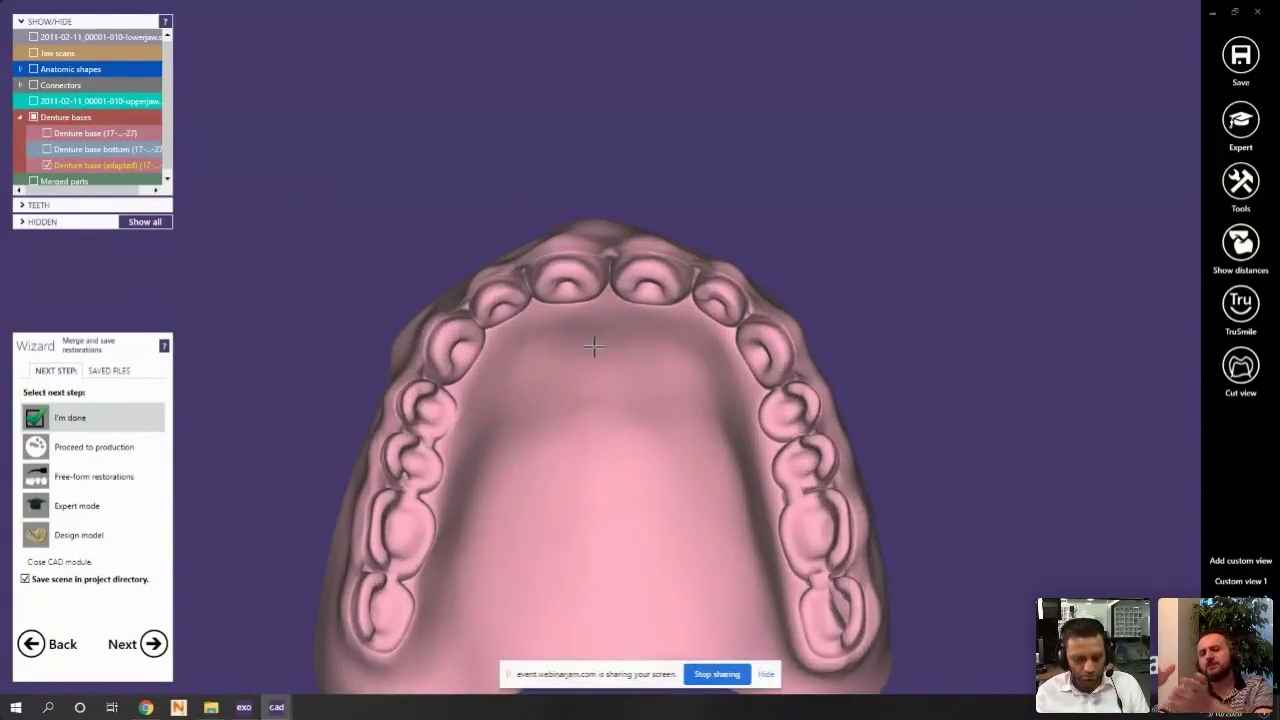